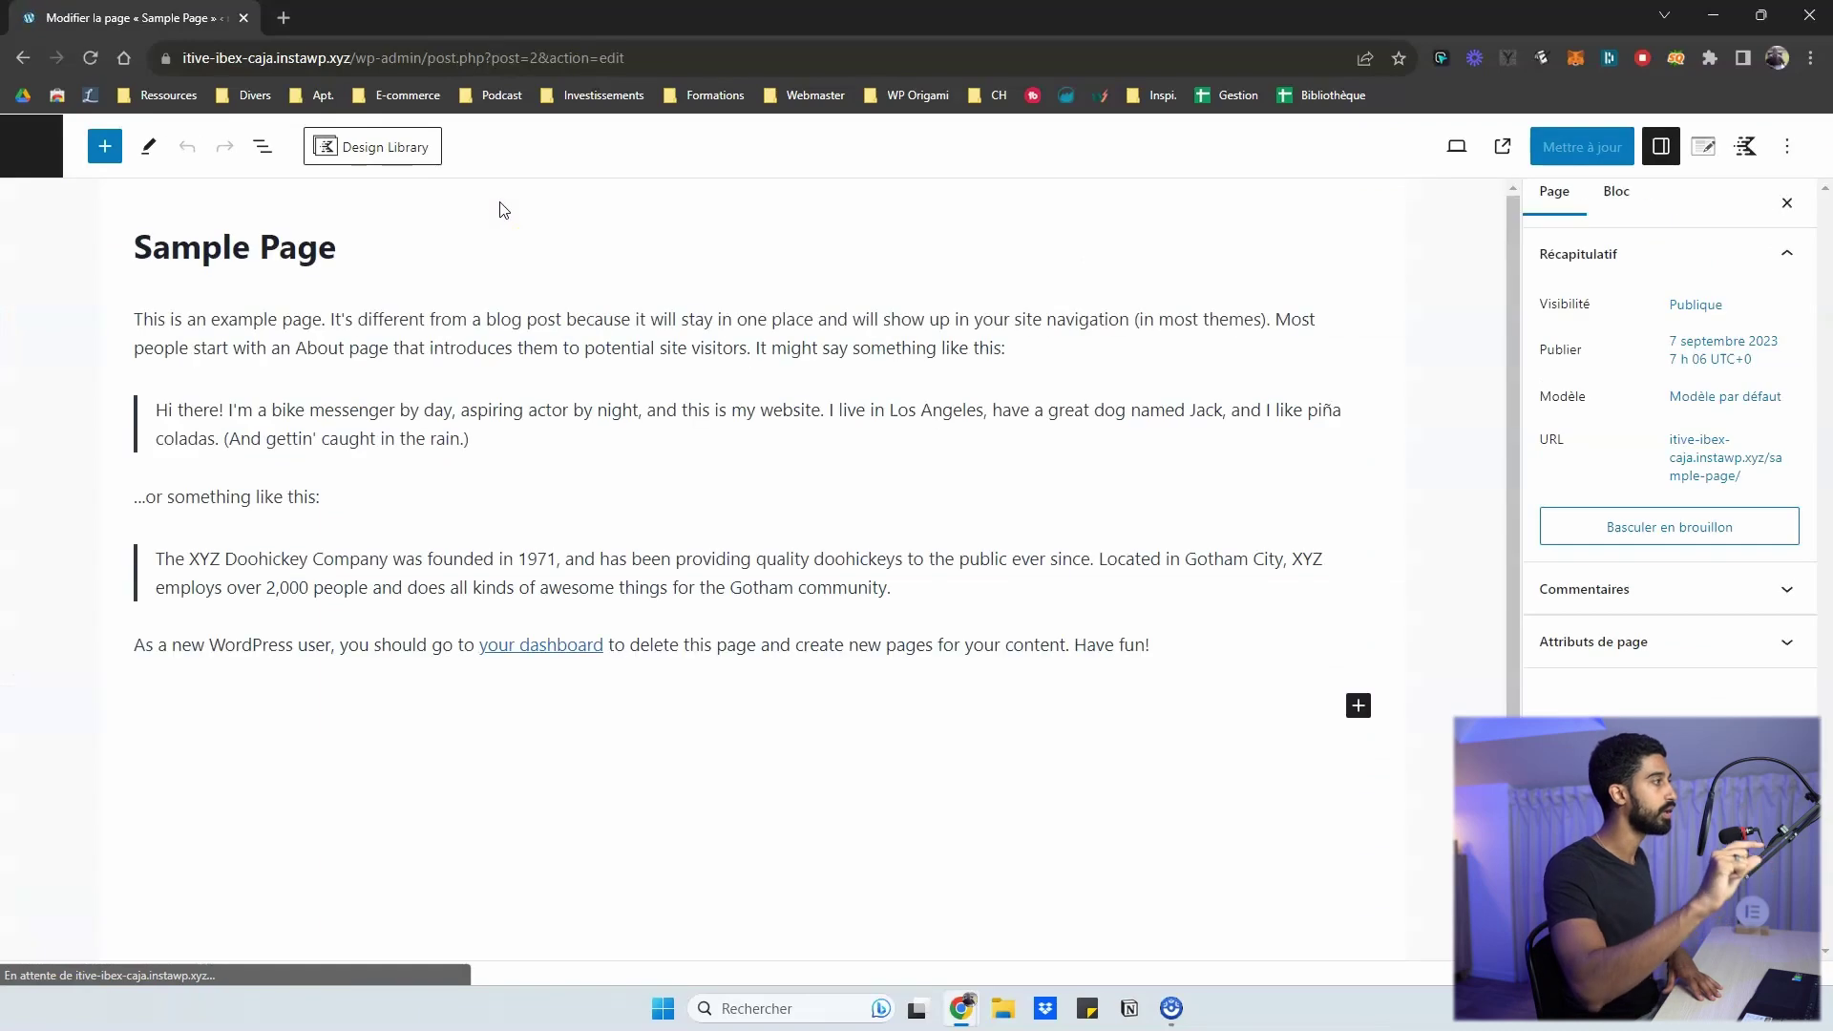
- Bring up the Kadence Design Library over the Sample Page, showing patterns by context
click(382, 147)
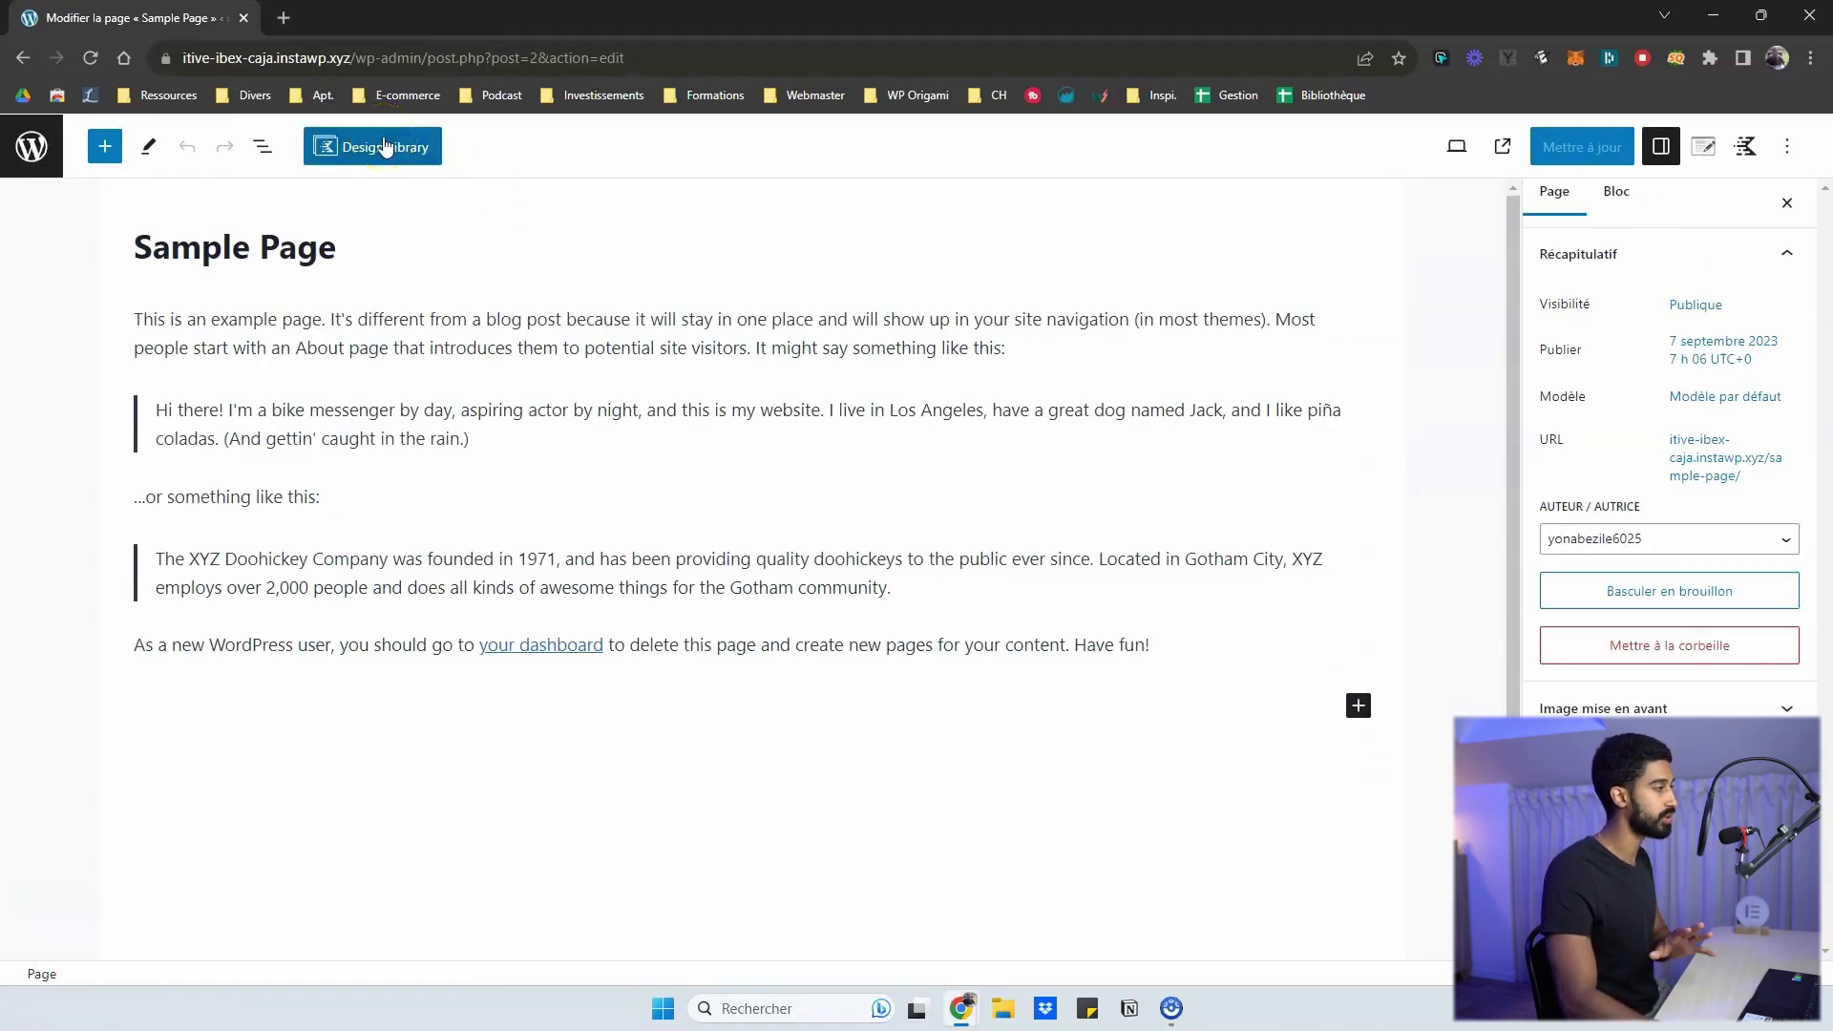
click(454, 249)
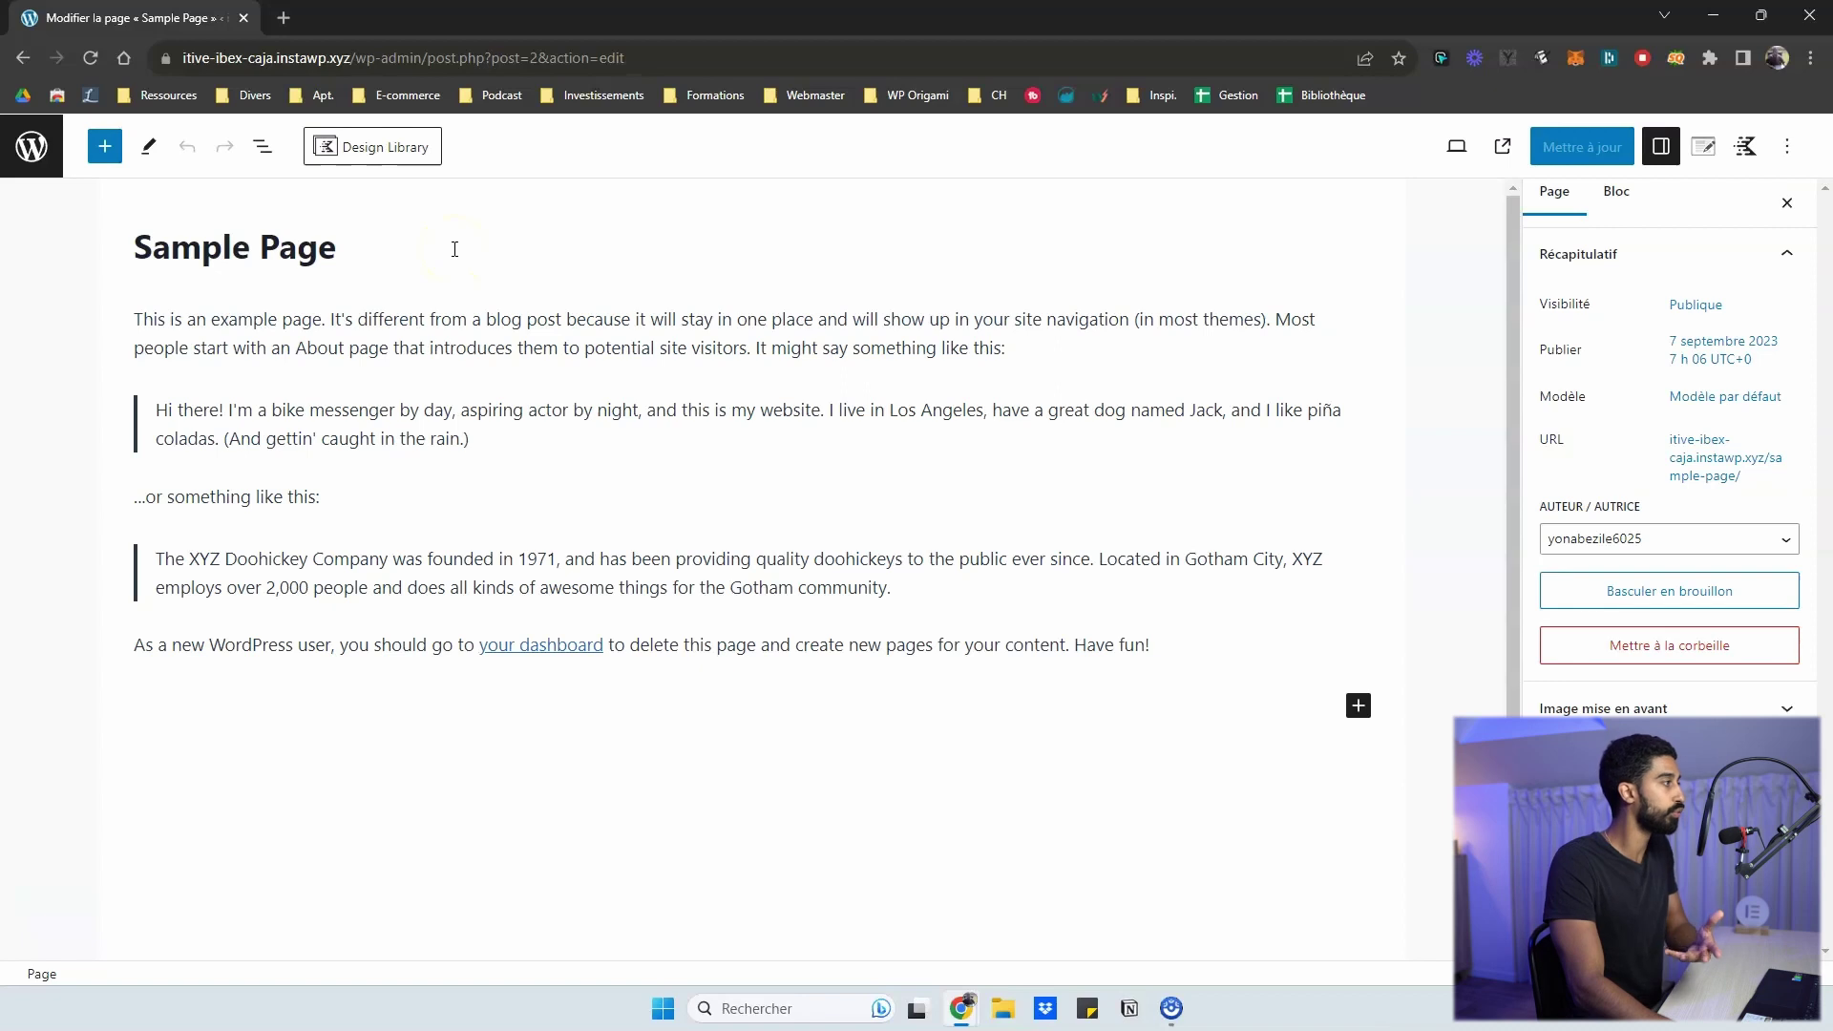
click(384, 150)
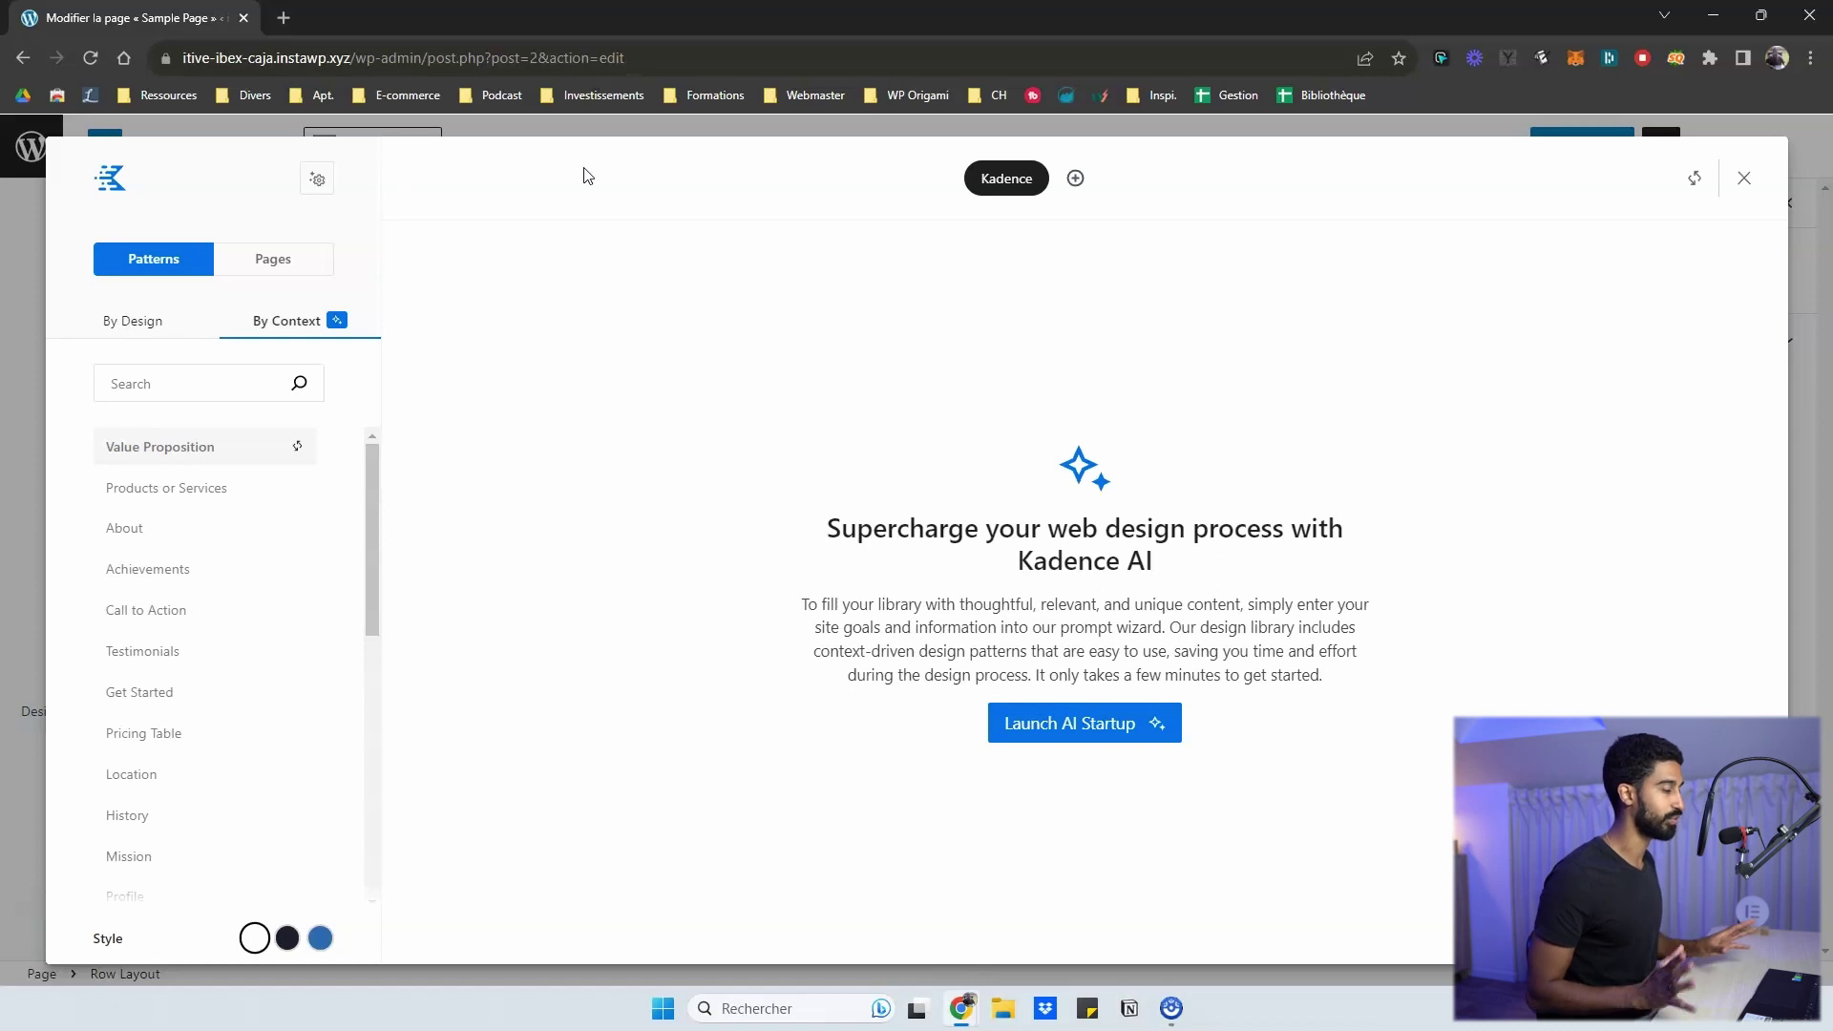
- Switch the library to By Design and scroll through the Hero patterns
click(134, 321)
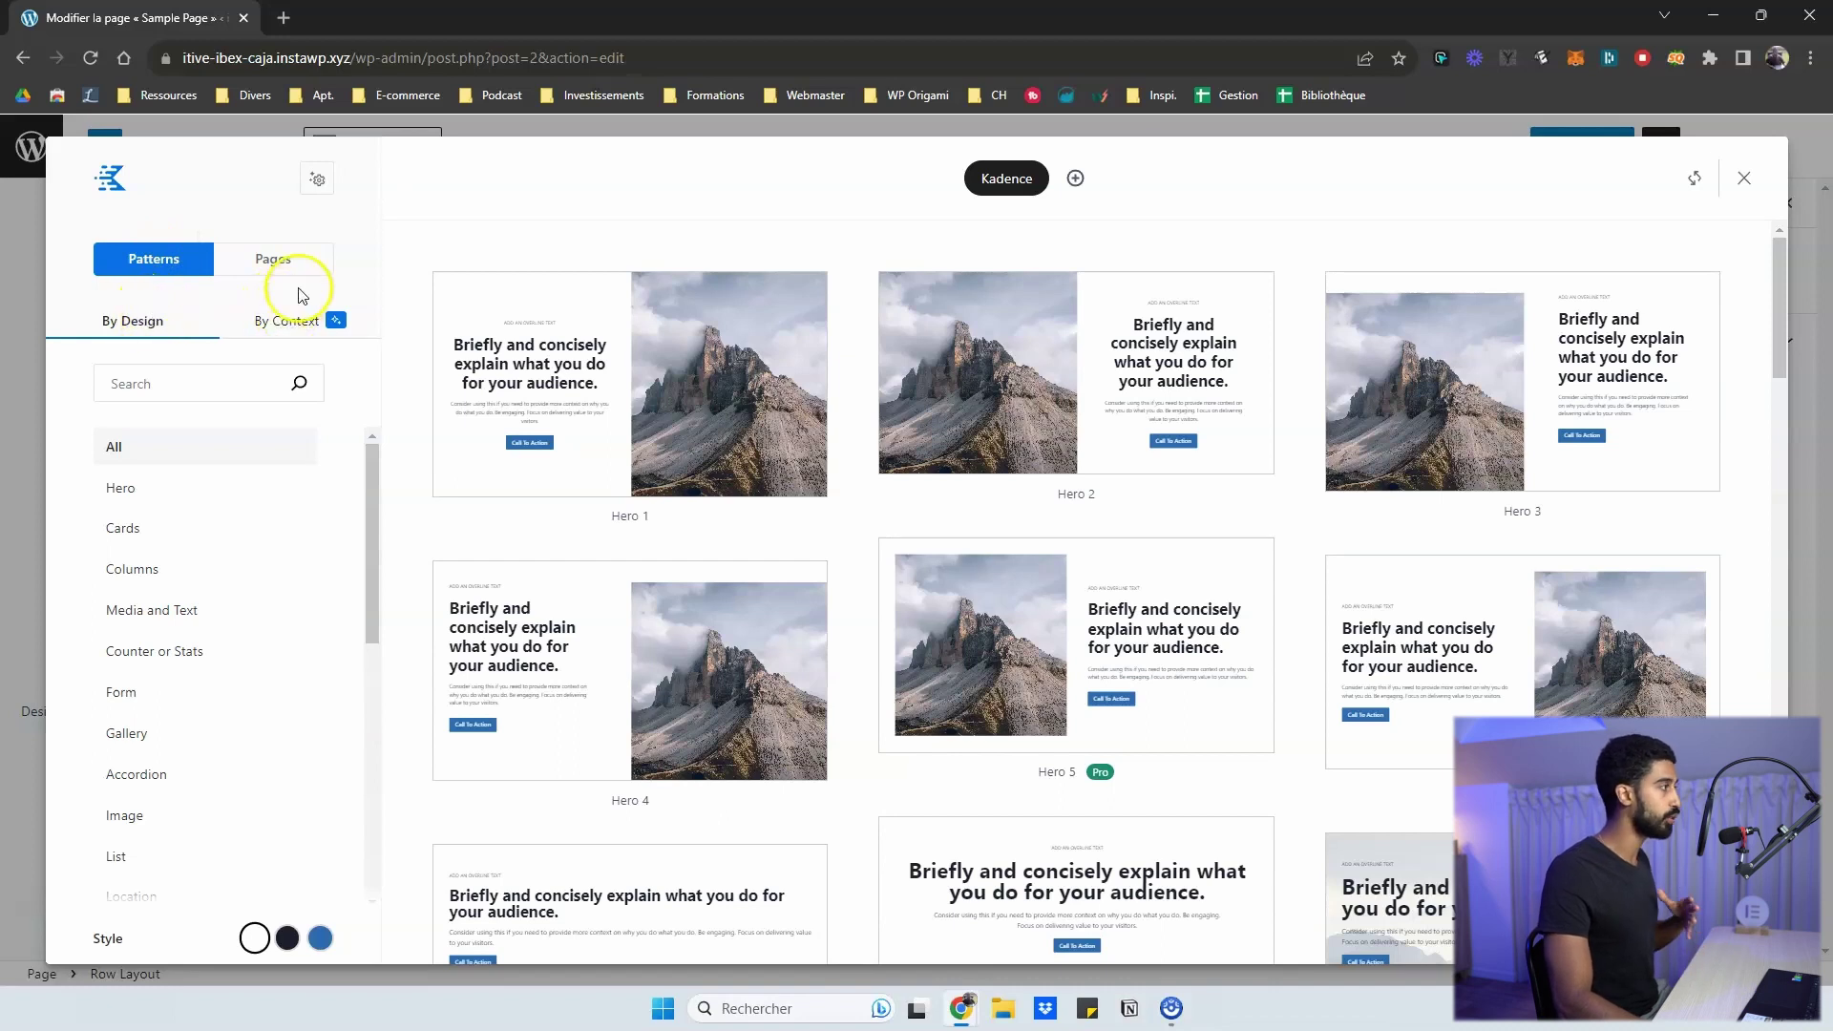
scroll(1342, 397, down, 4)
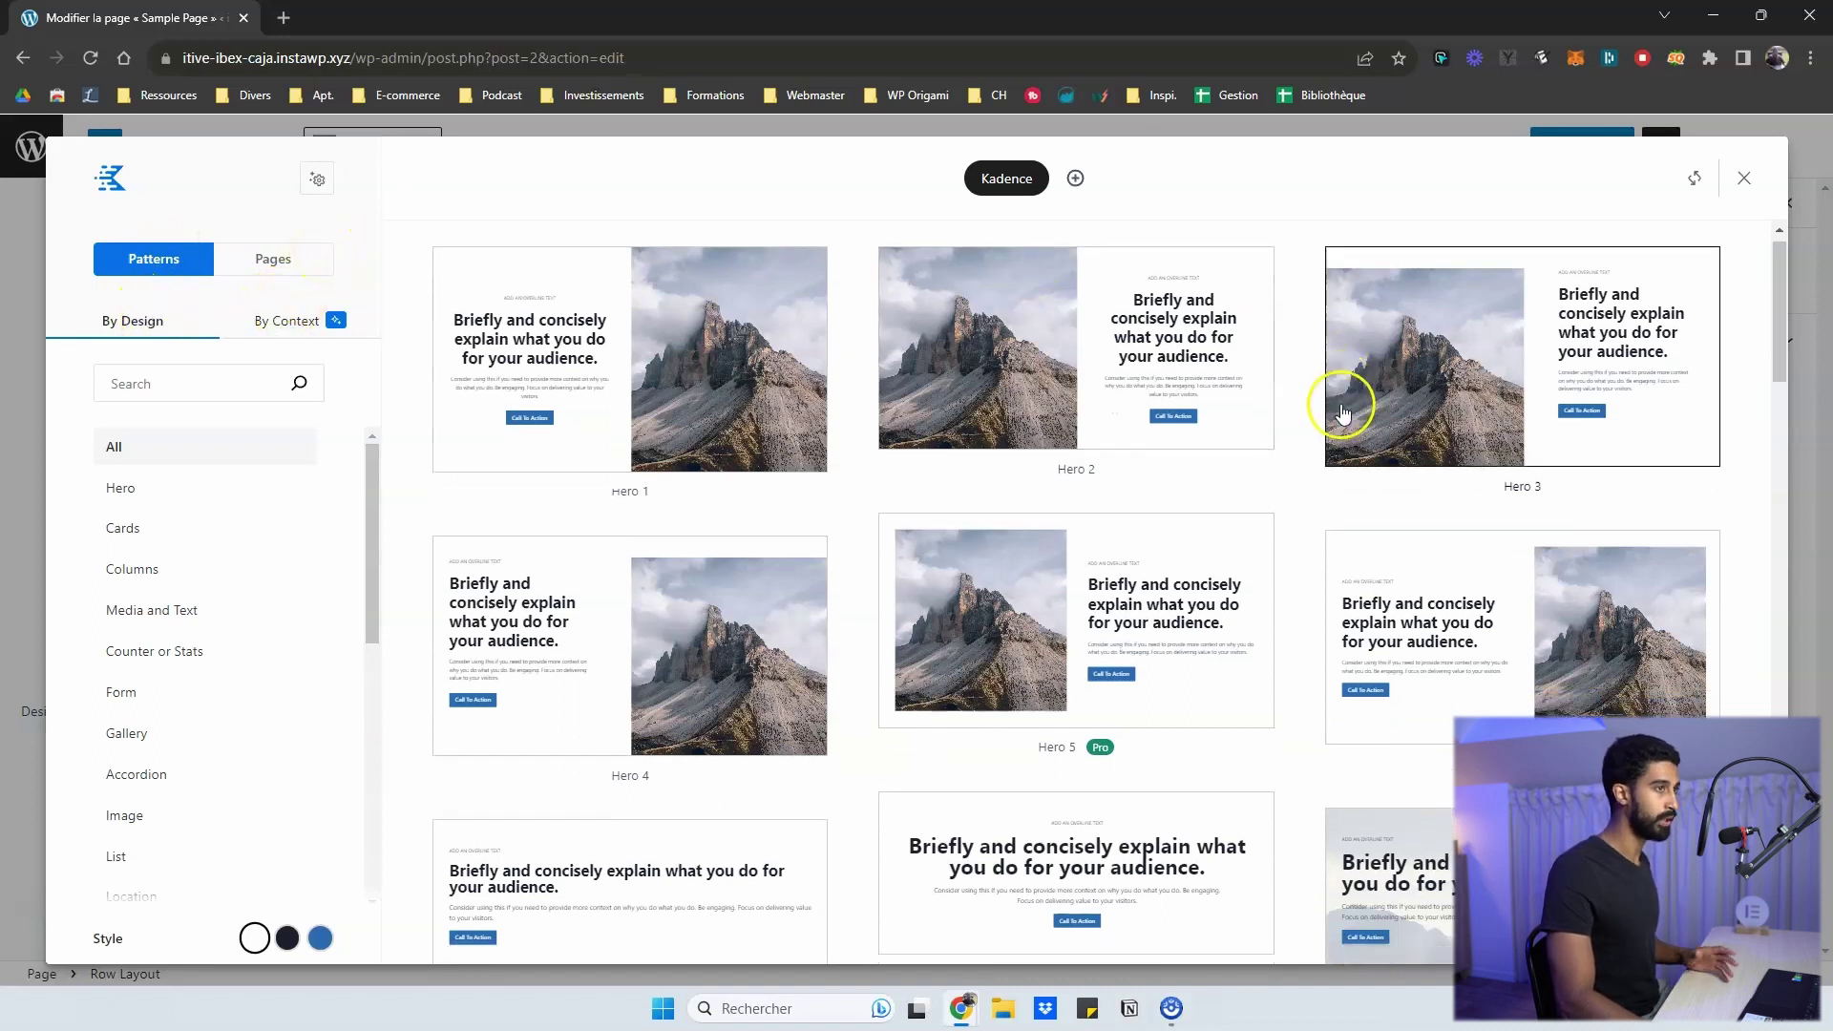
scroll(739, 492, up, 5)
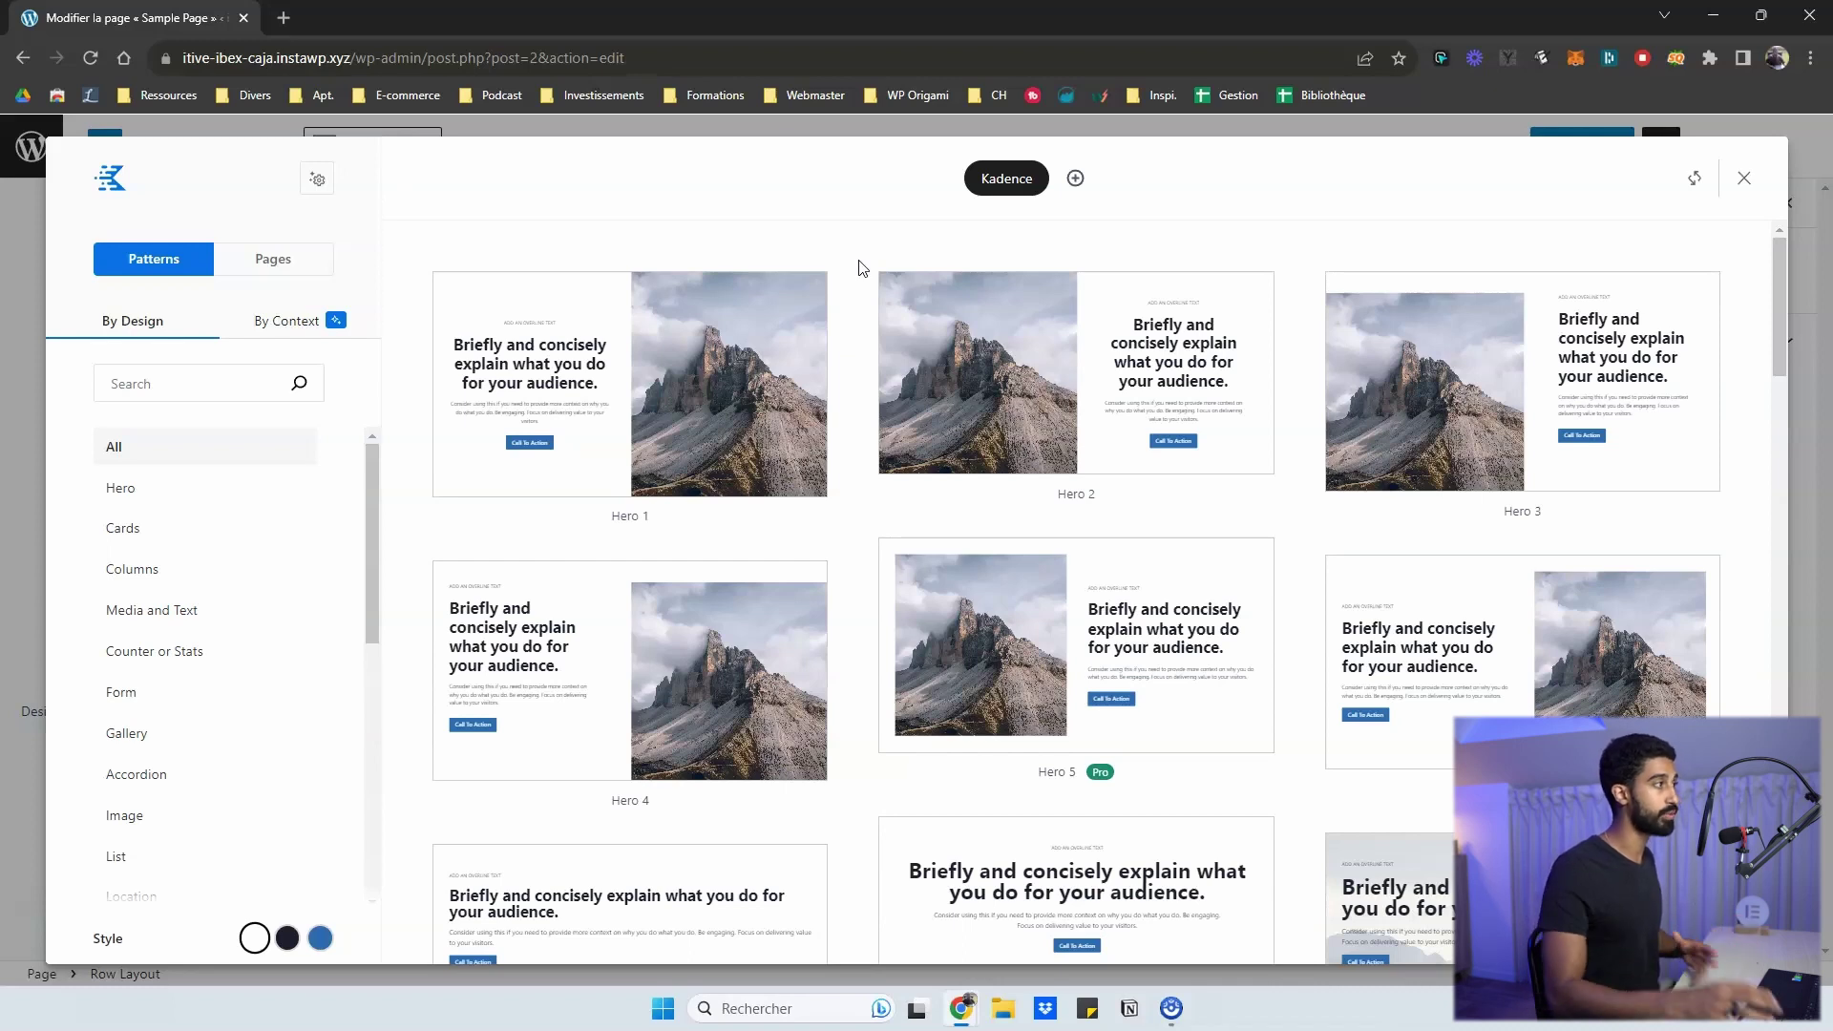
scroll(1374, 477, down, 10)
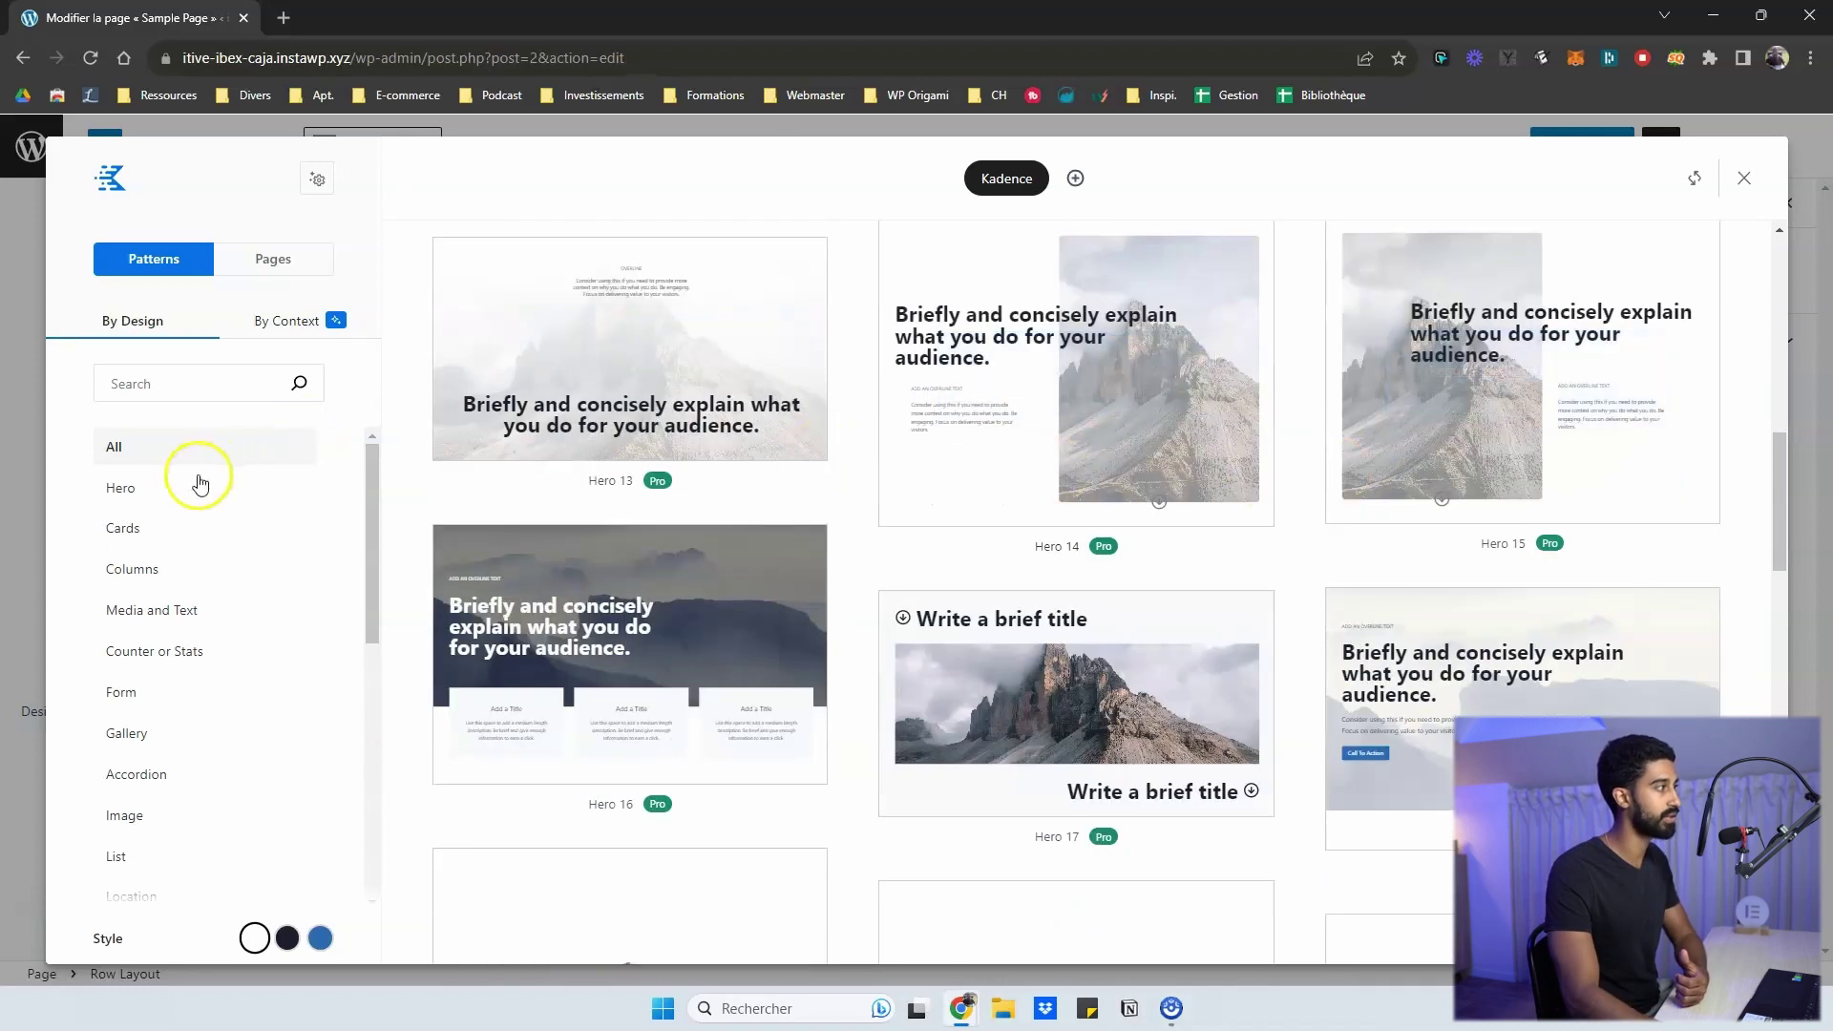
- Browse the Columns, Form, Gallery, Cards and Media and Text patterns, then return to By Context
click(134, 569)
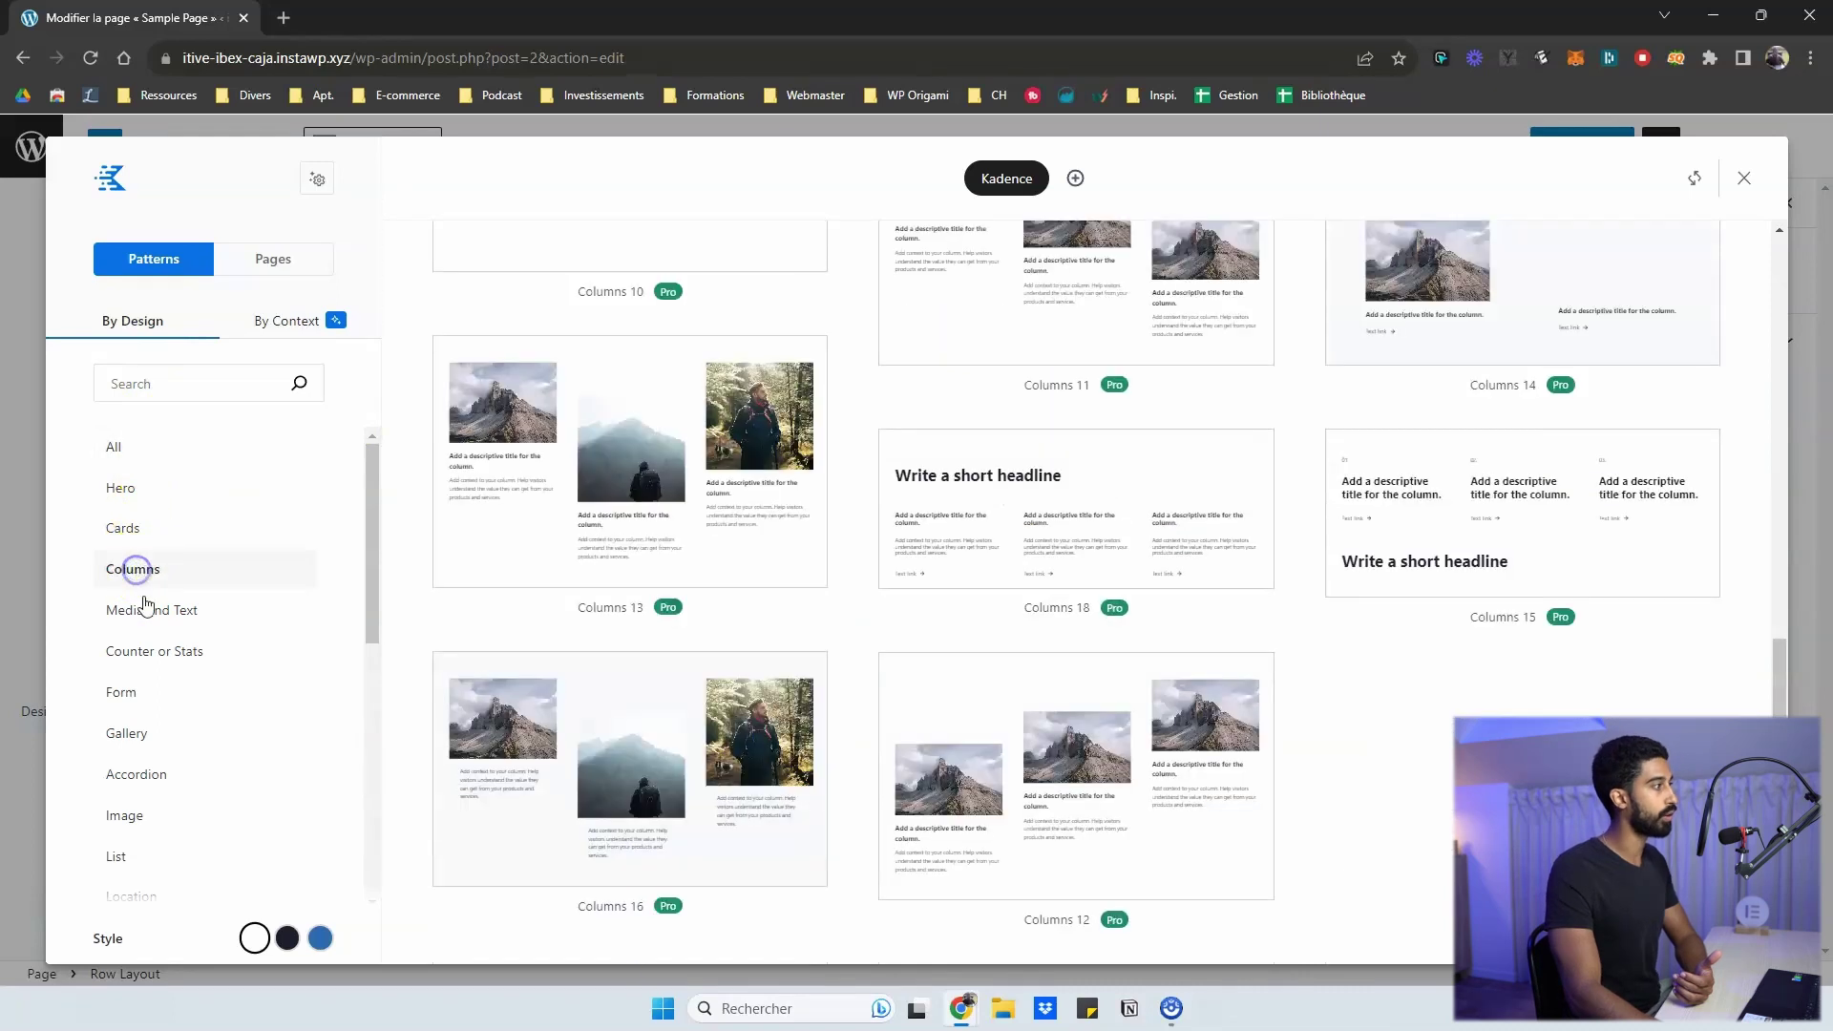
click(138, 692)
click(127, 731)
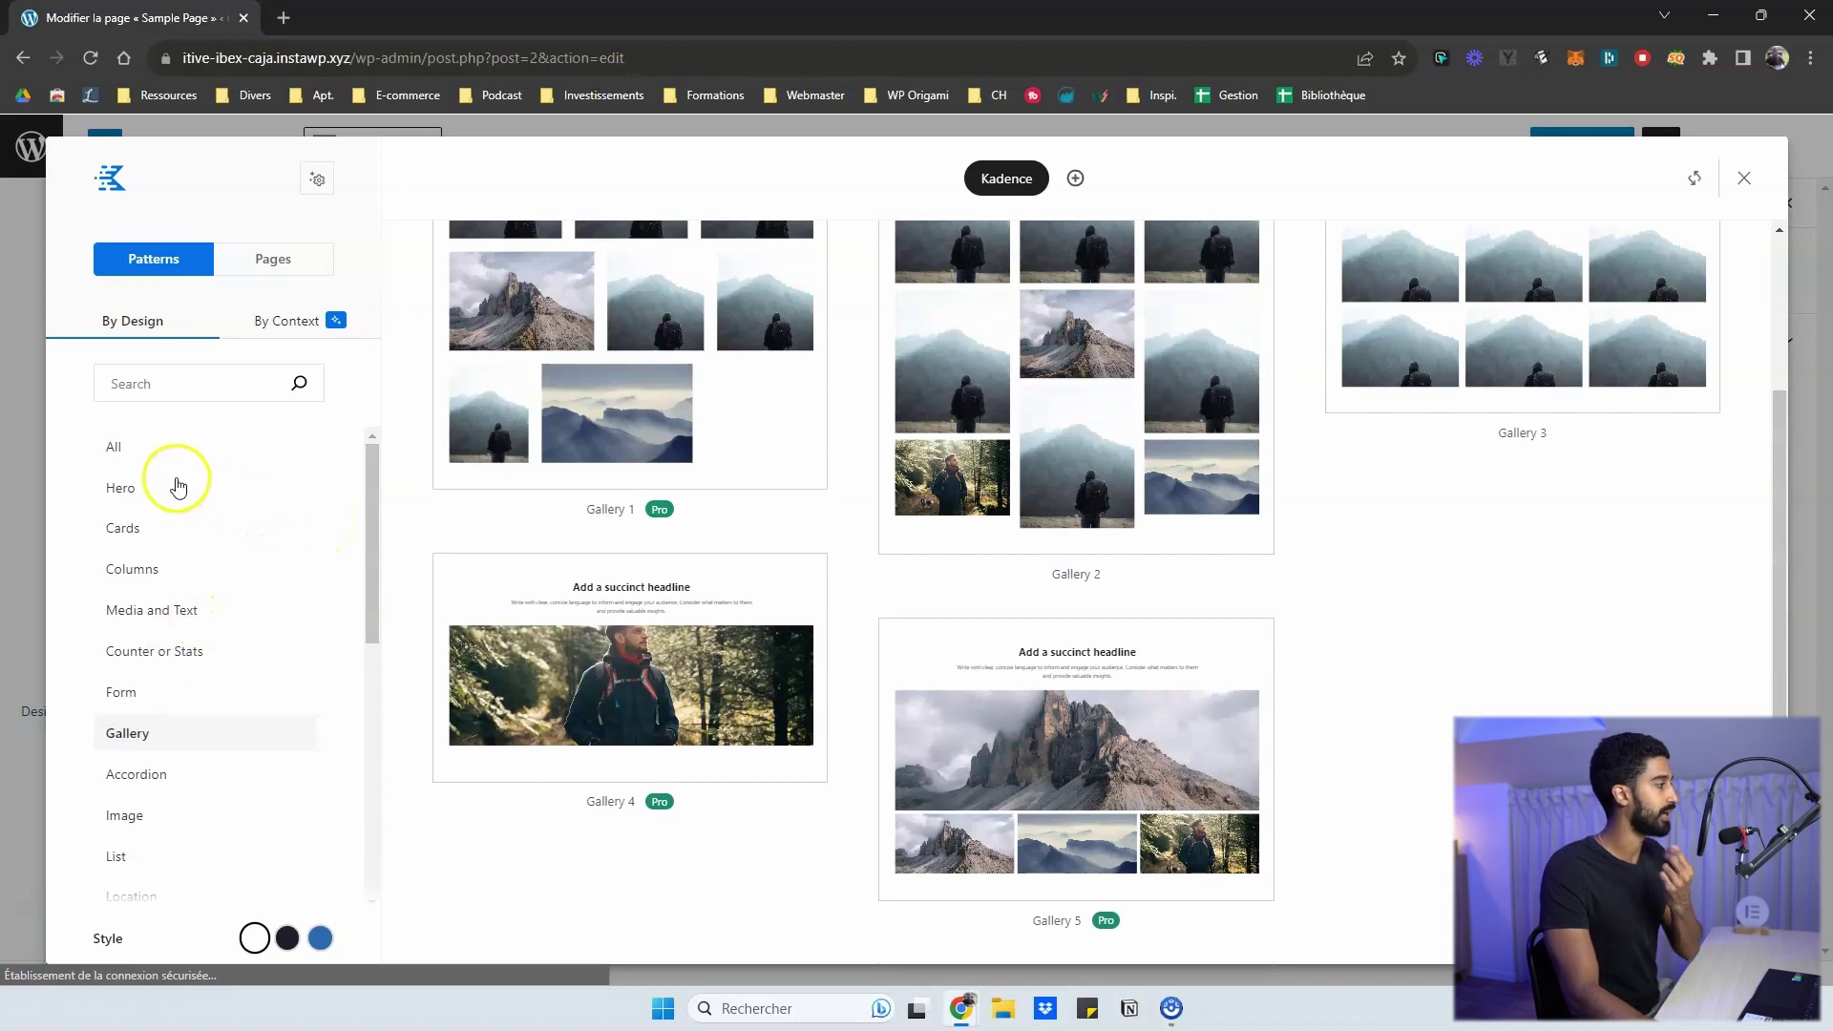
click(134, 534)
click(139, 565)
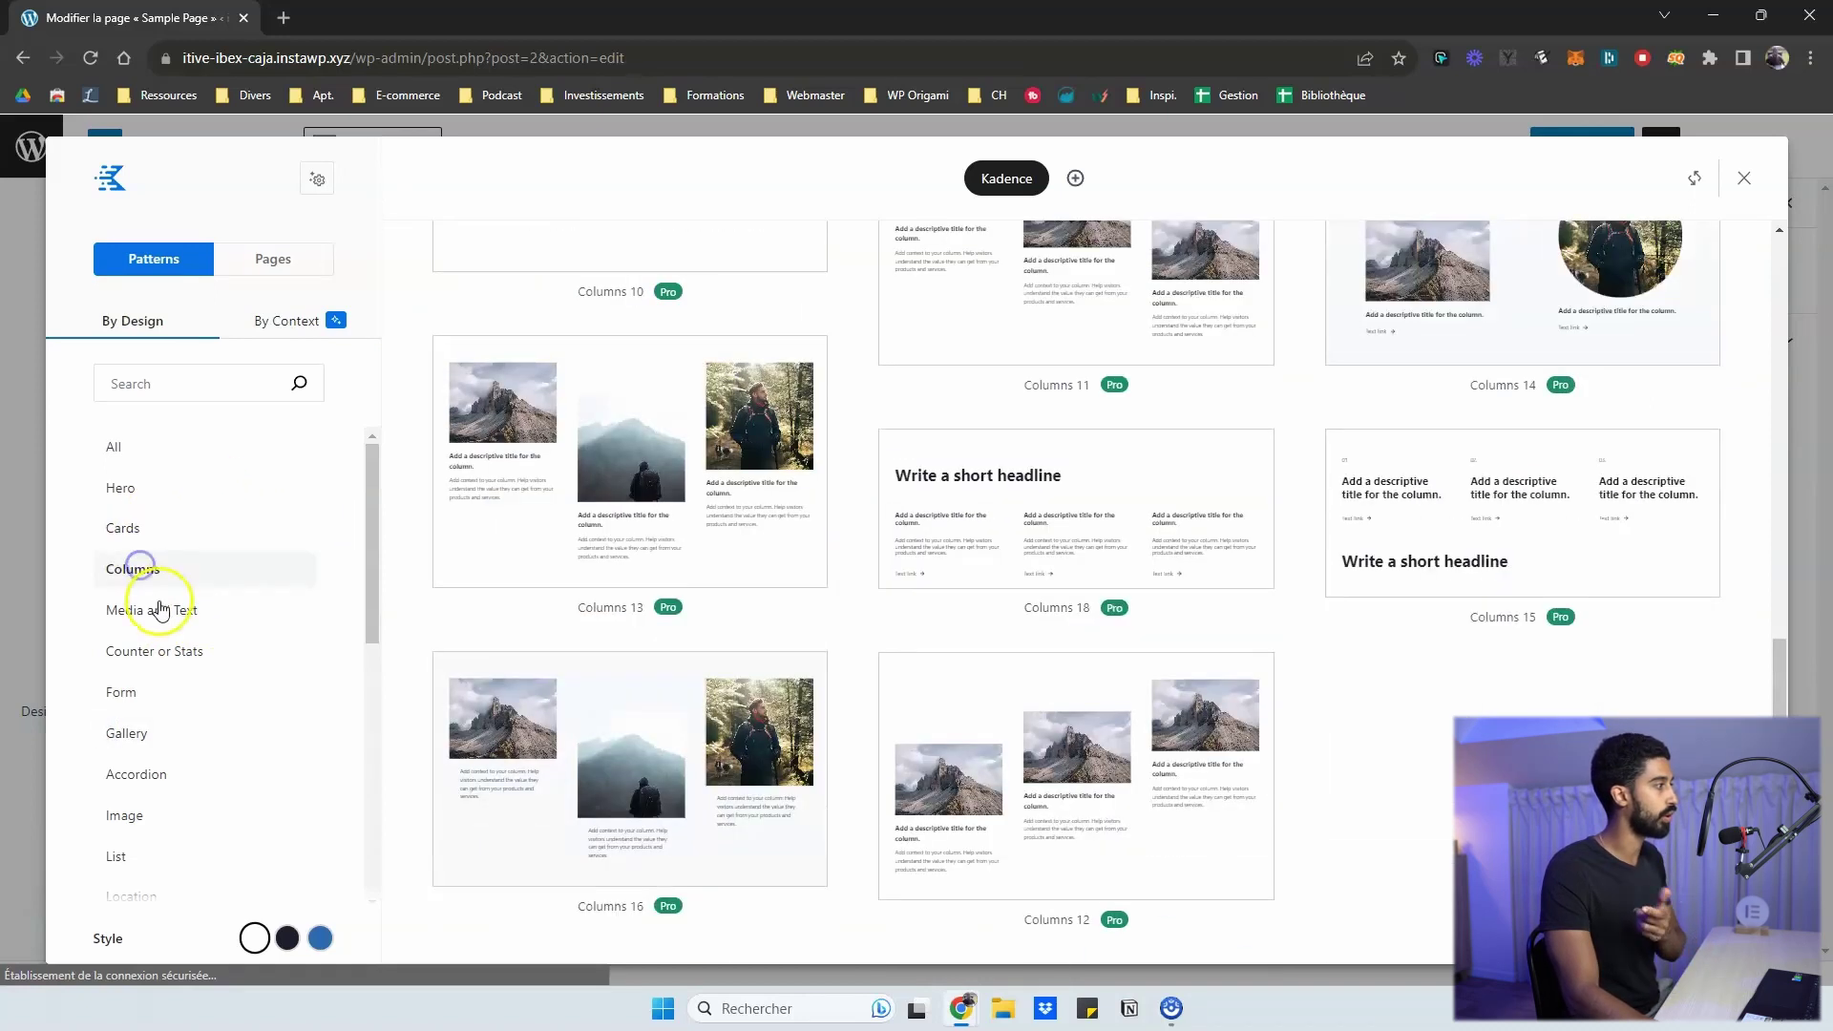
click(161, 610)
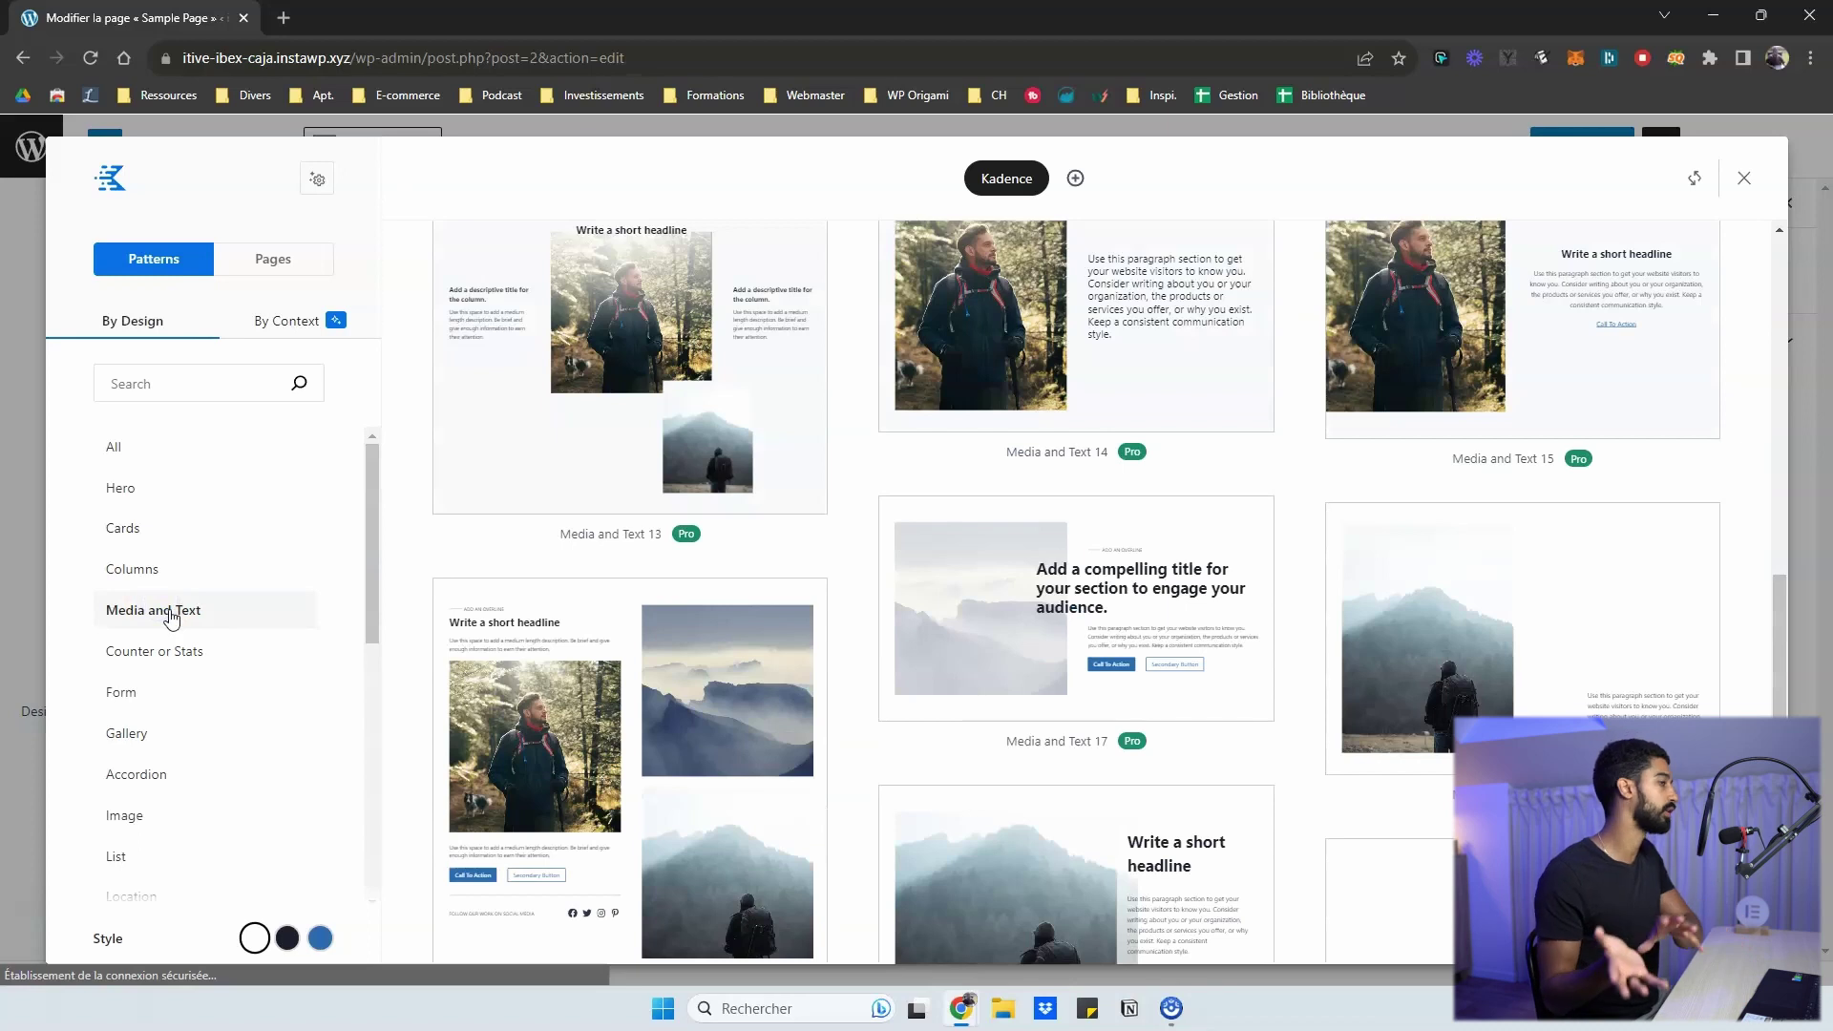
click(256, 327)
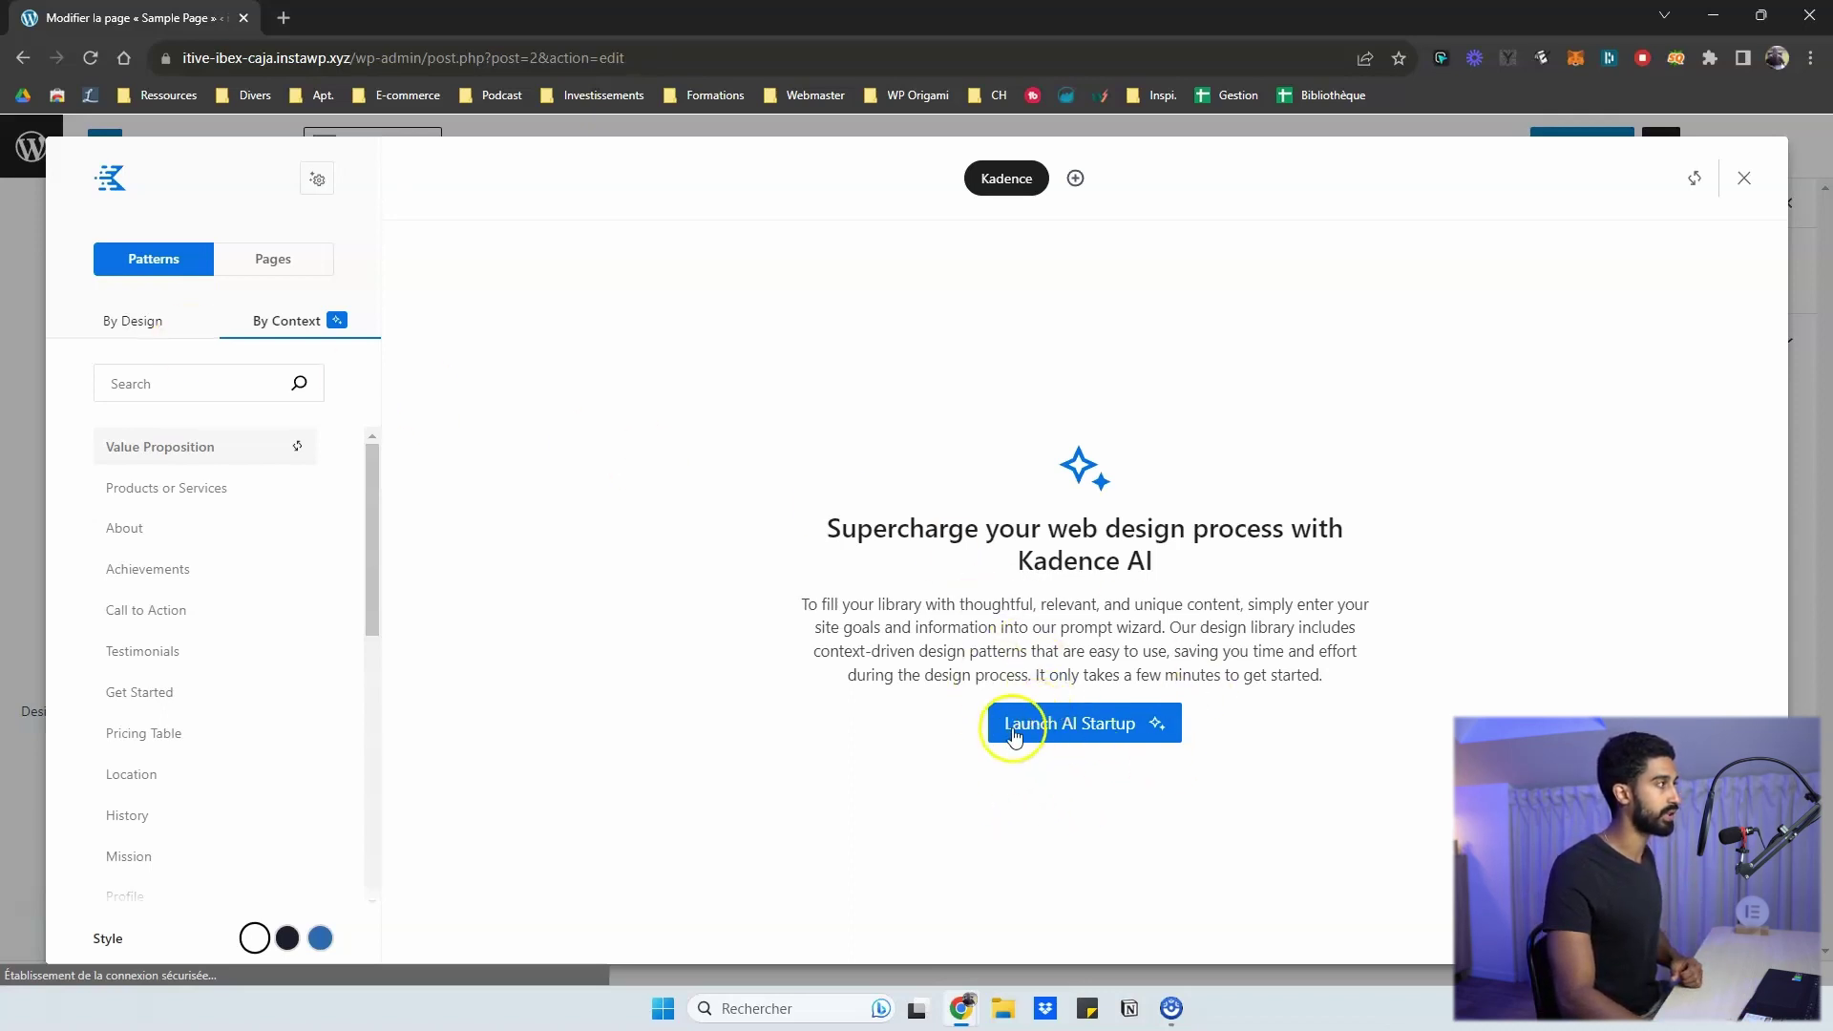
- Start the Kadence AI startup wizard, advance to Industry Information, and open the I am choices
click(1071, 726)
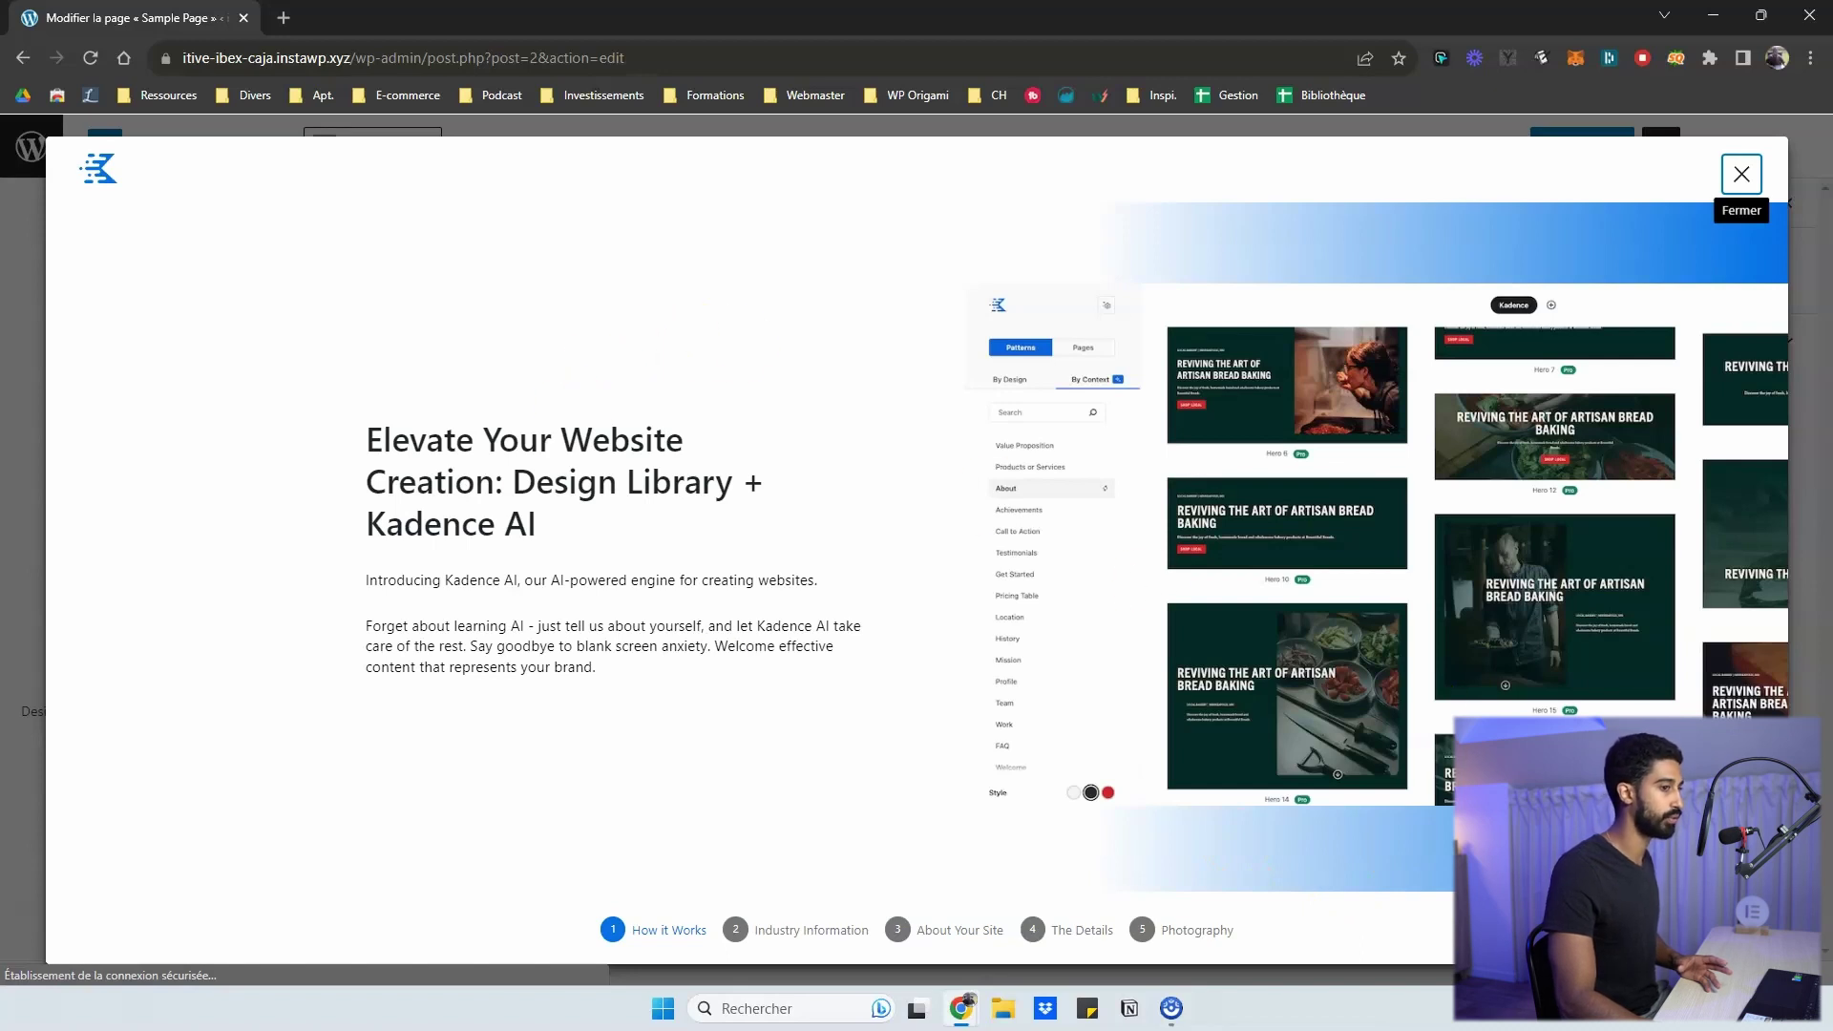
click(1718, 929)
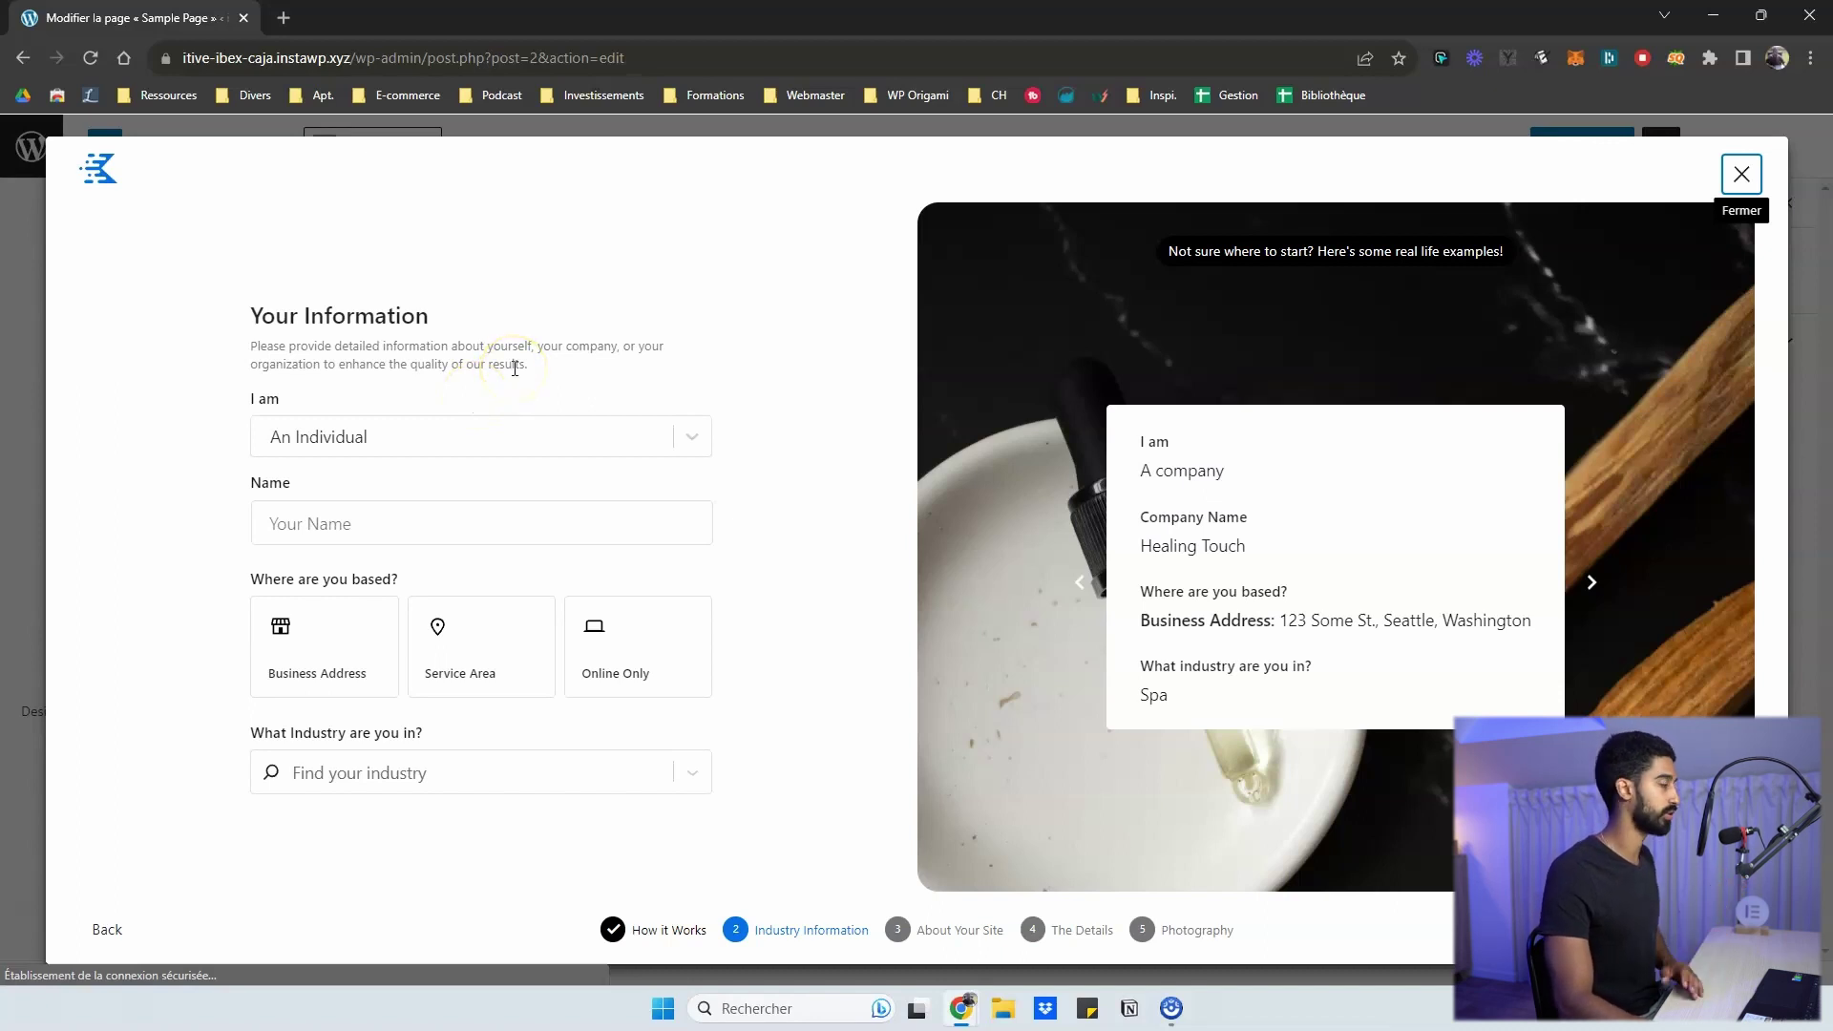
click(439, 427)
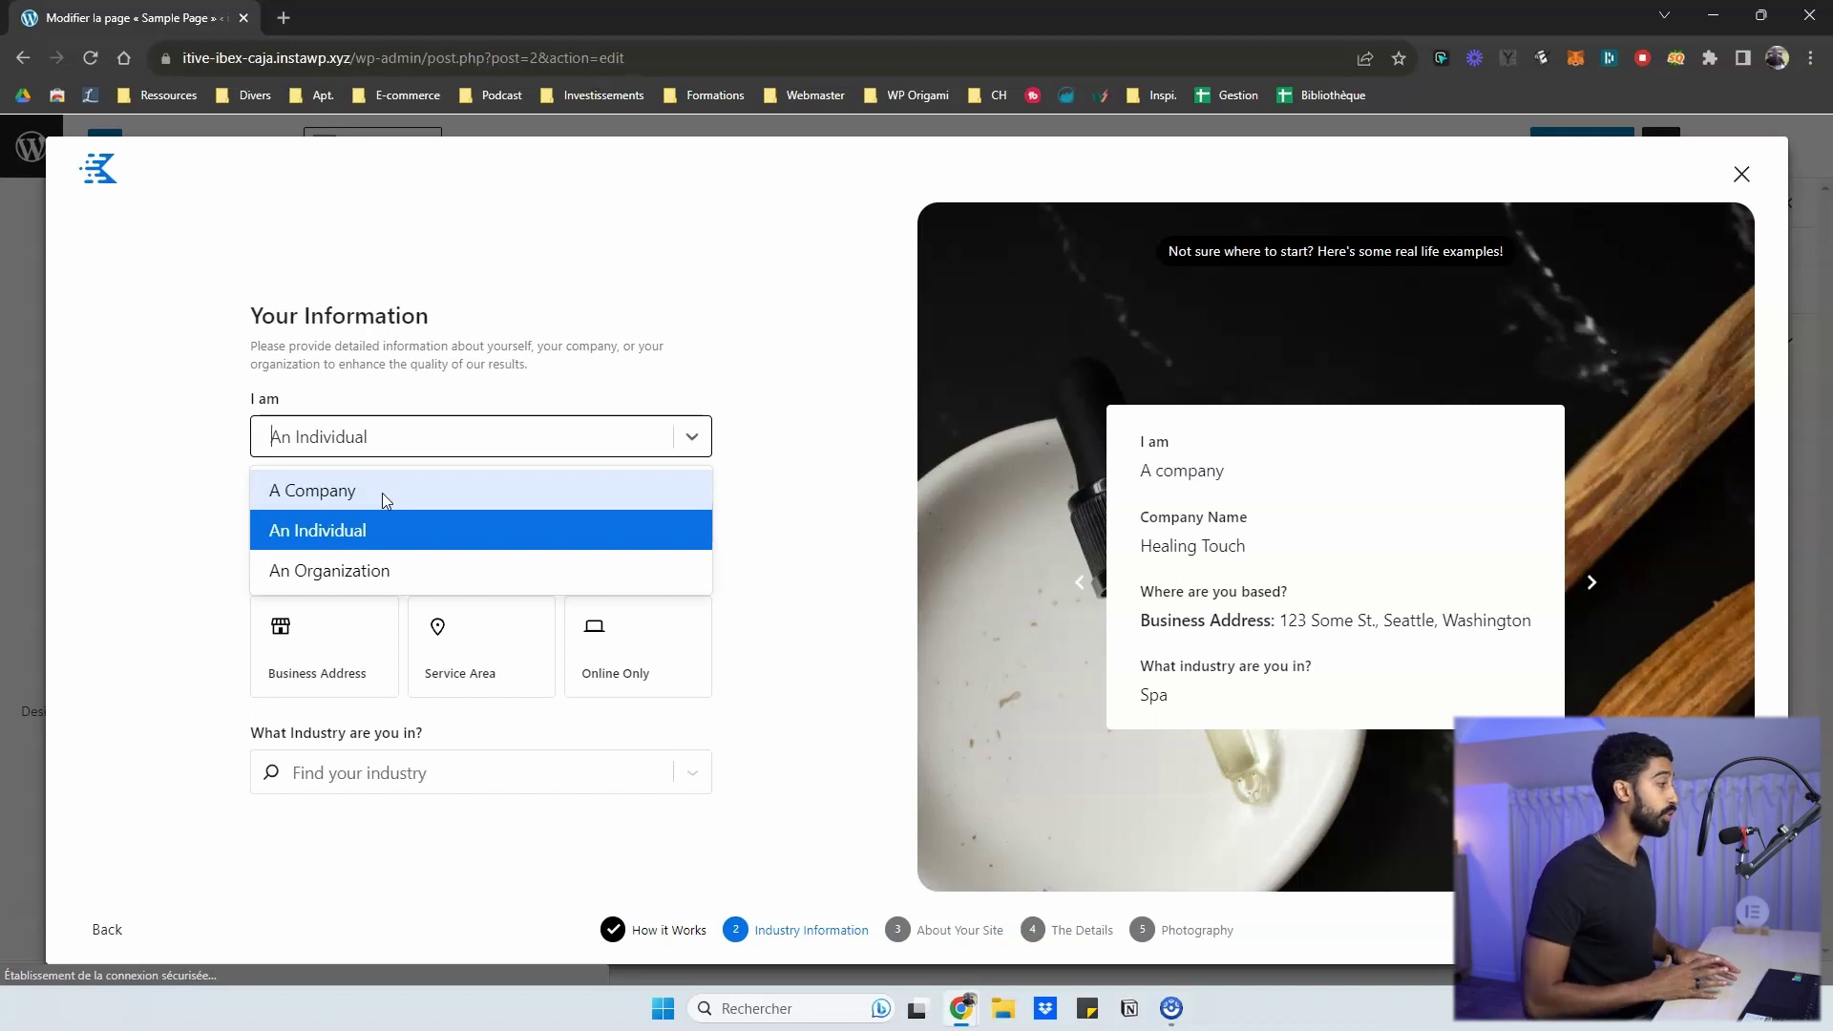
- Choose An Individual and name the site 'Fit Revolution'
click(328, 531)
click(300, 523)
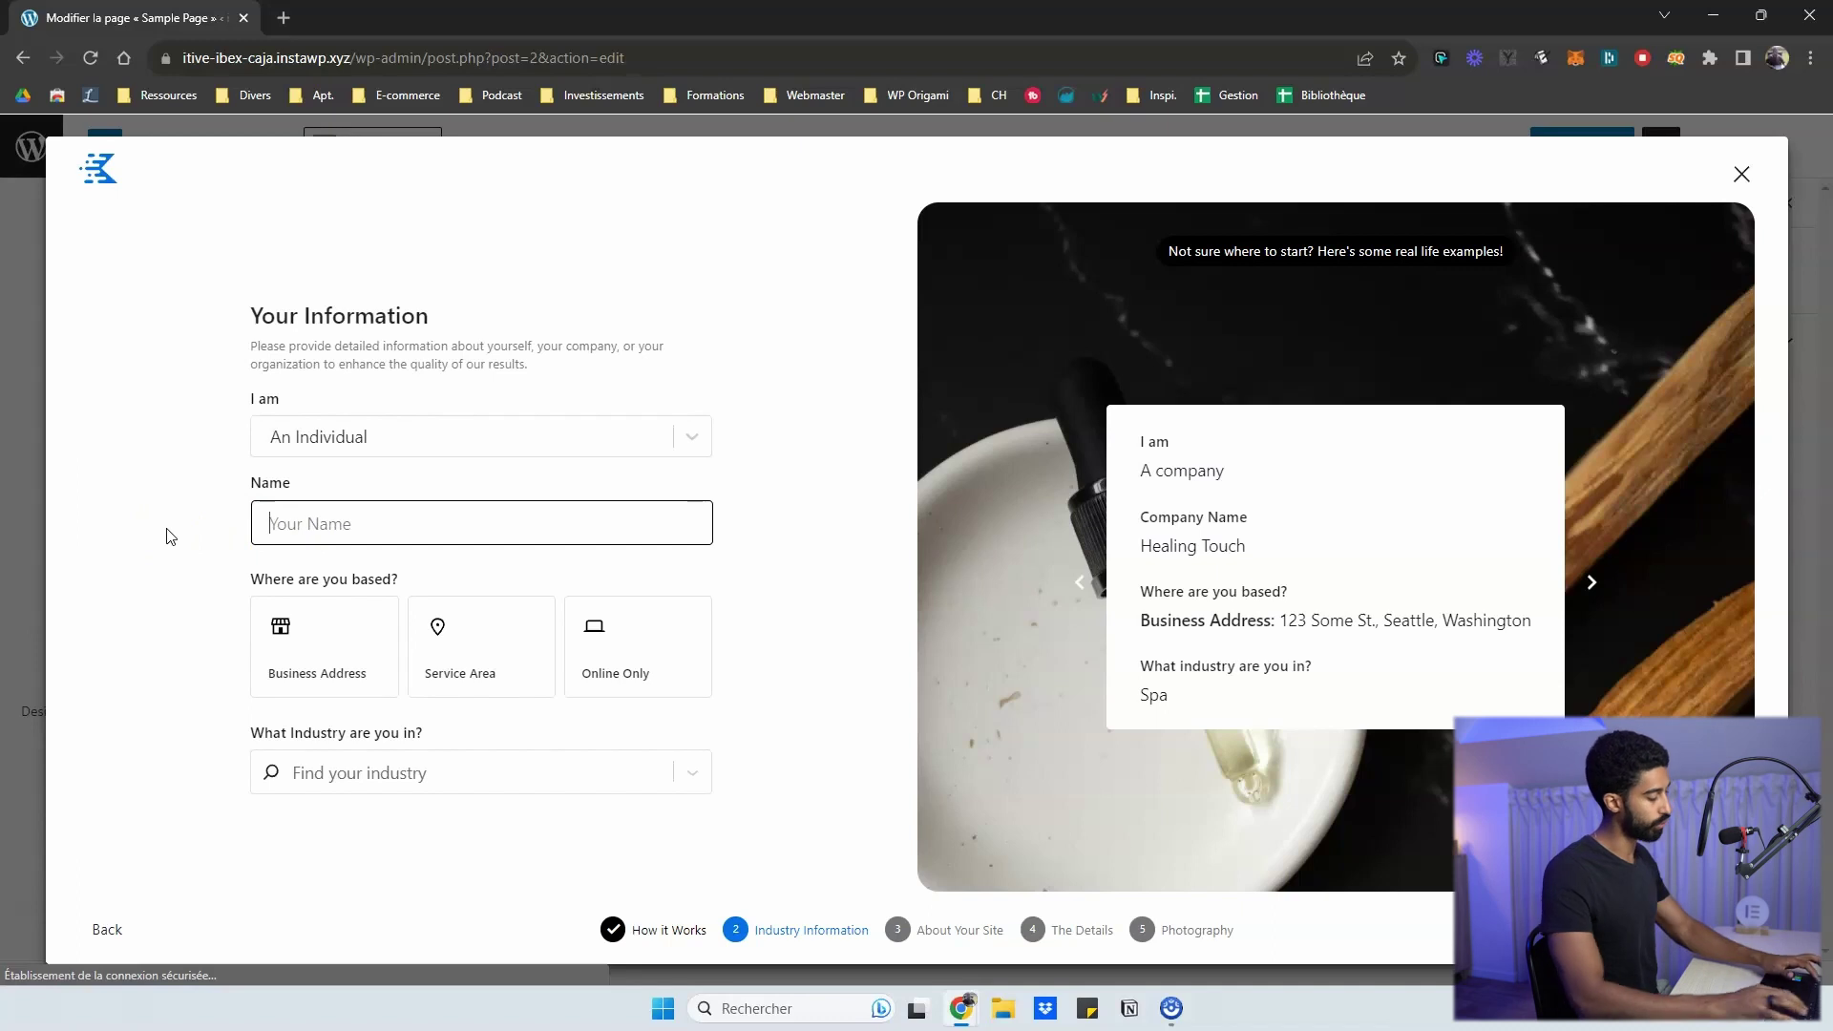
text(Fit Revolution)
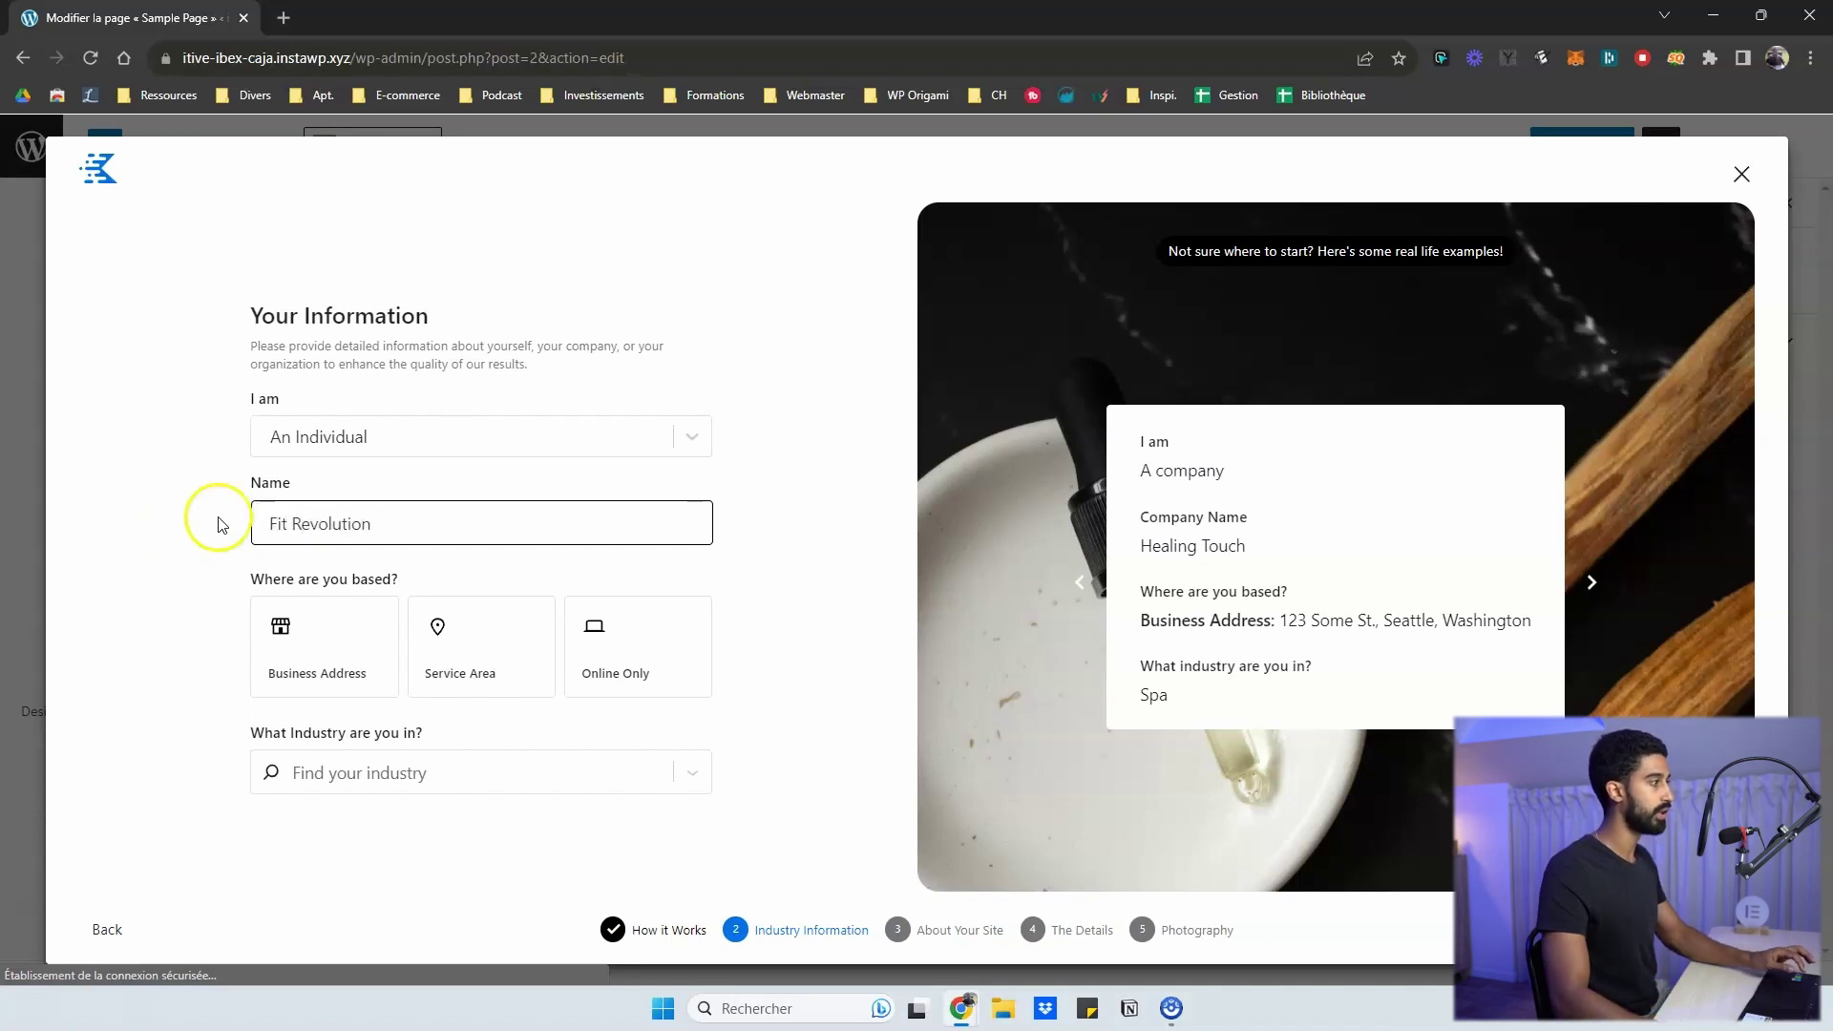
triple_click(287, 523)
click(175, 565)
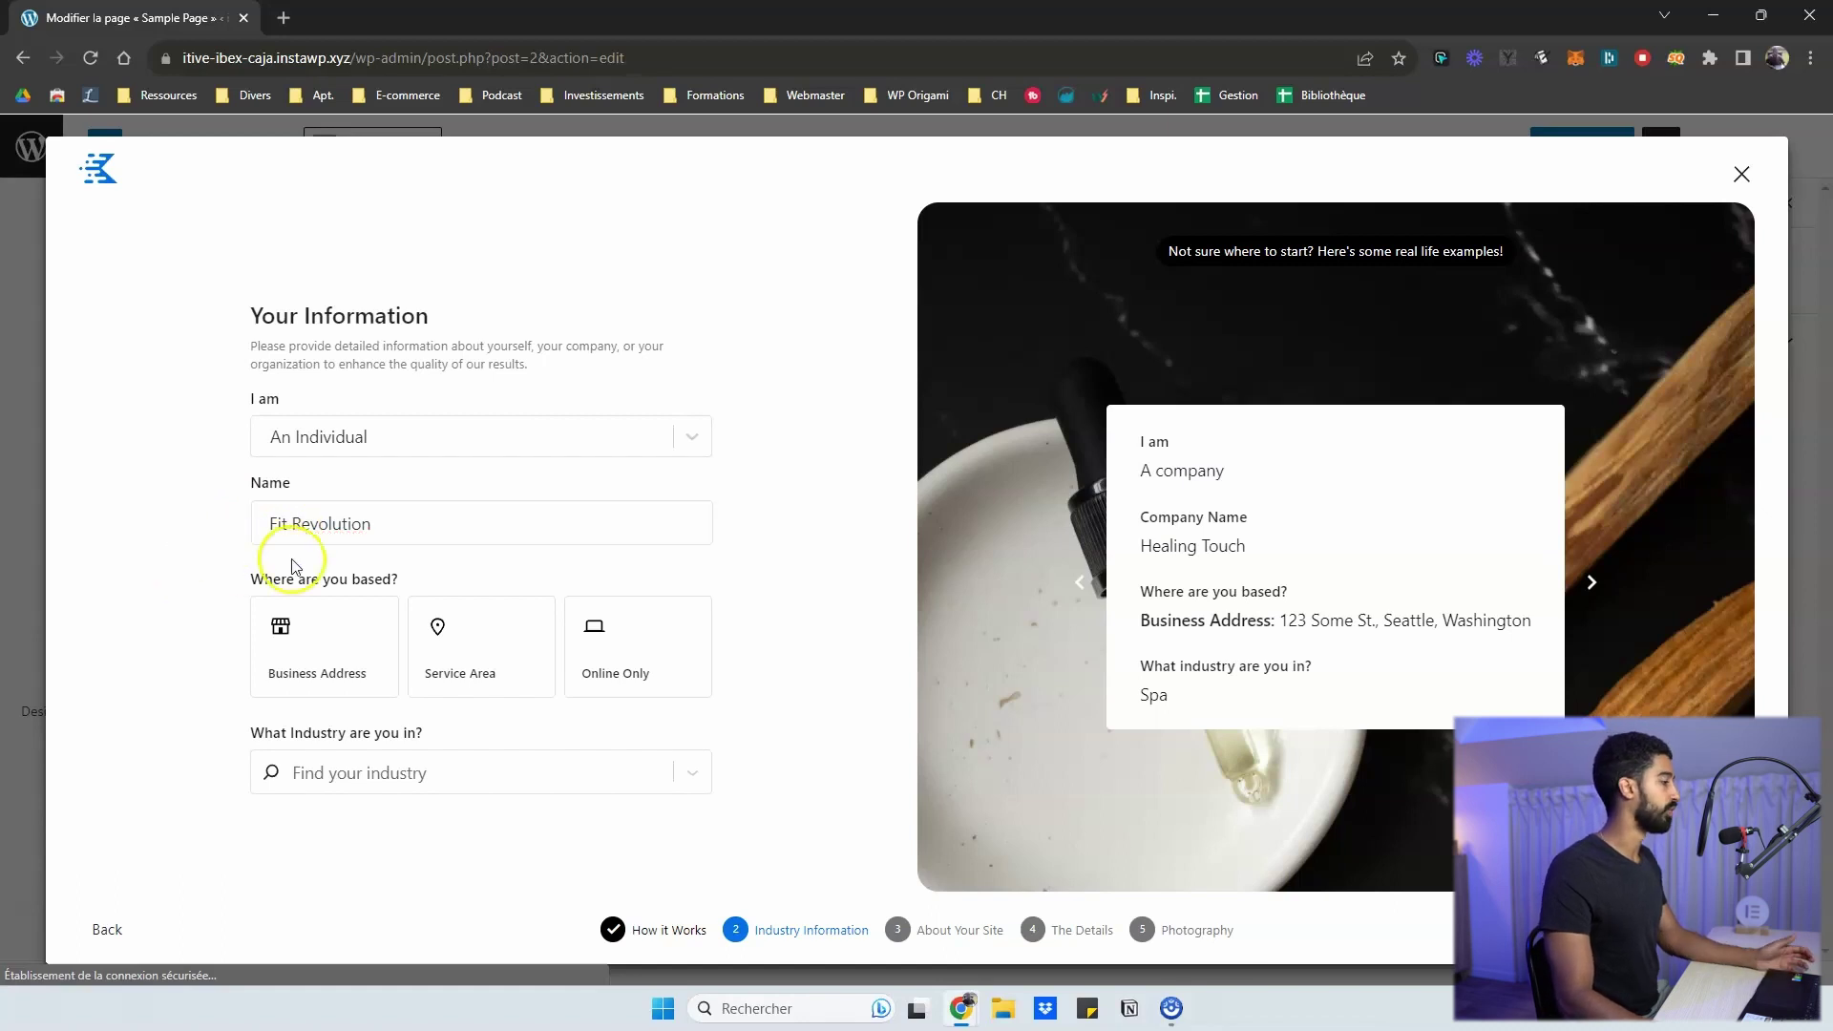
- Set the business base to Business Address and paste in the business location
click(287, 653)
click(506, 654)
click(601, 649)
click(618, 735)
click(374, 628)
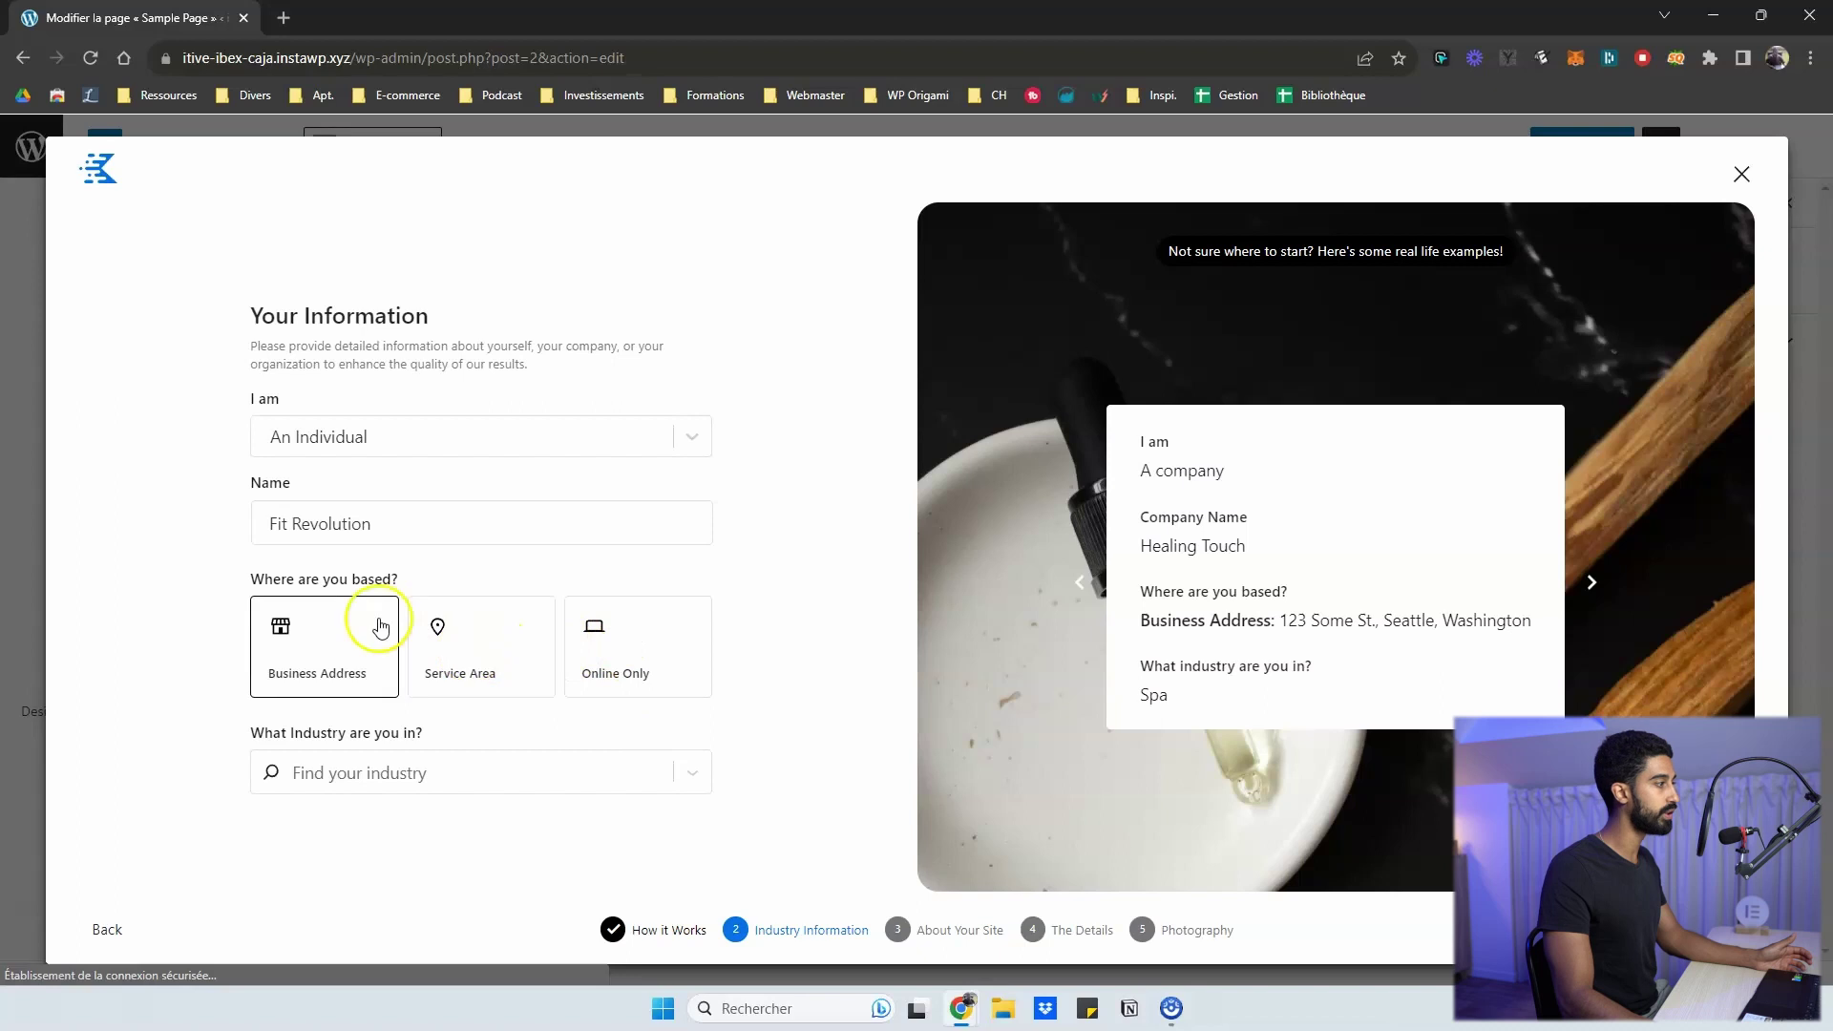
click(472, 643)
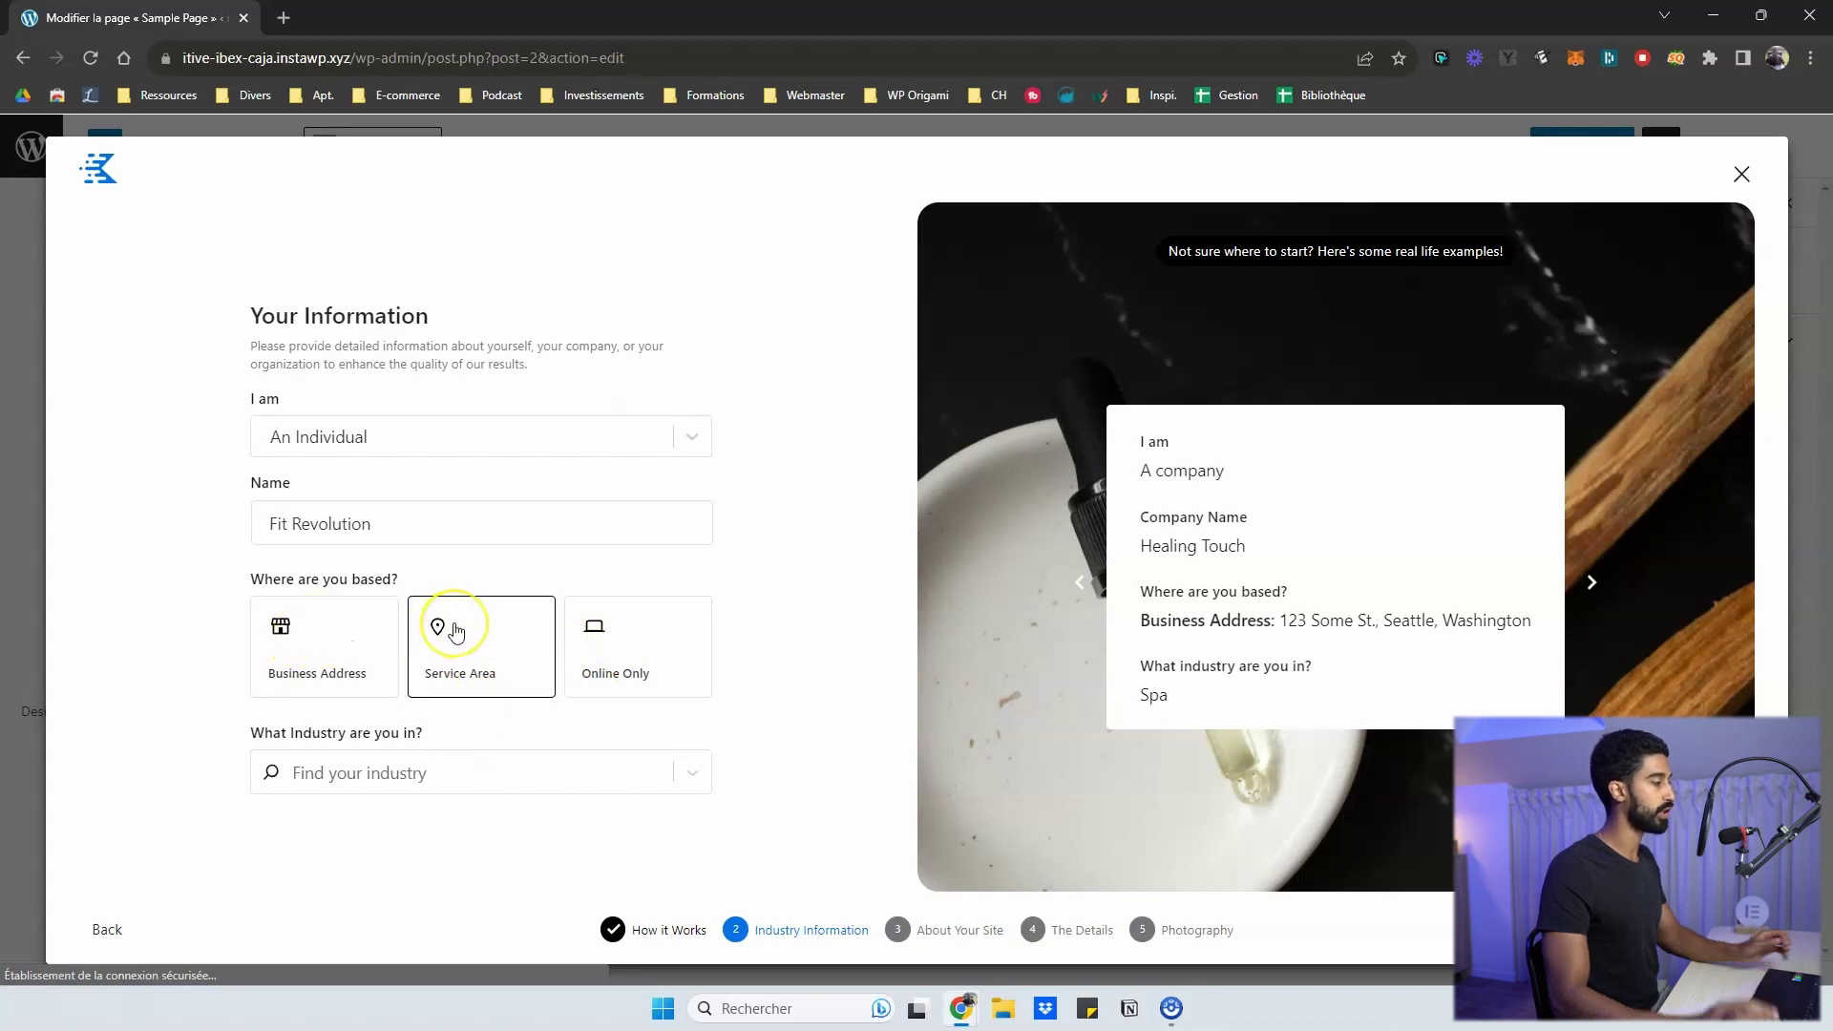
click(307, 640)
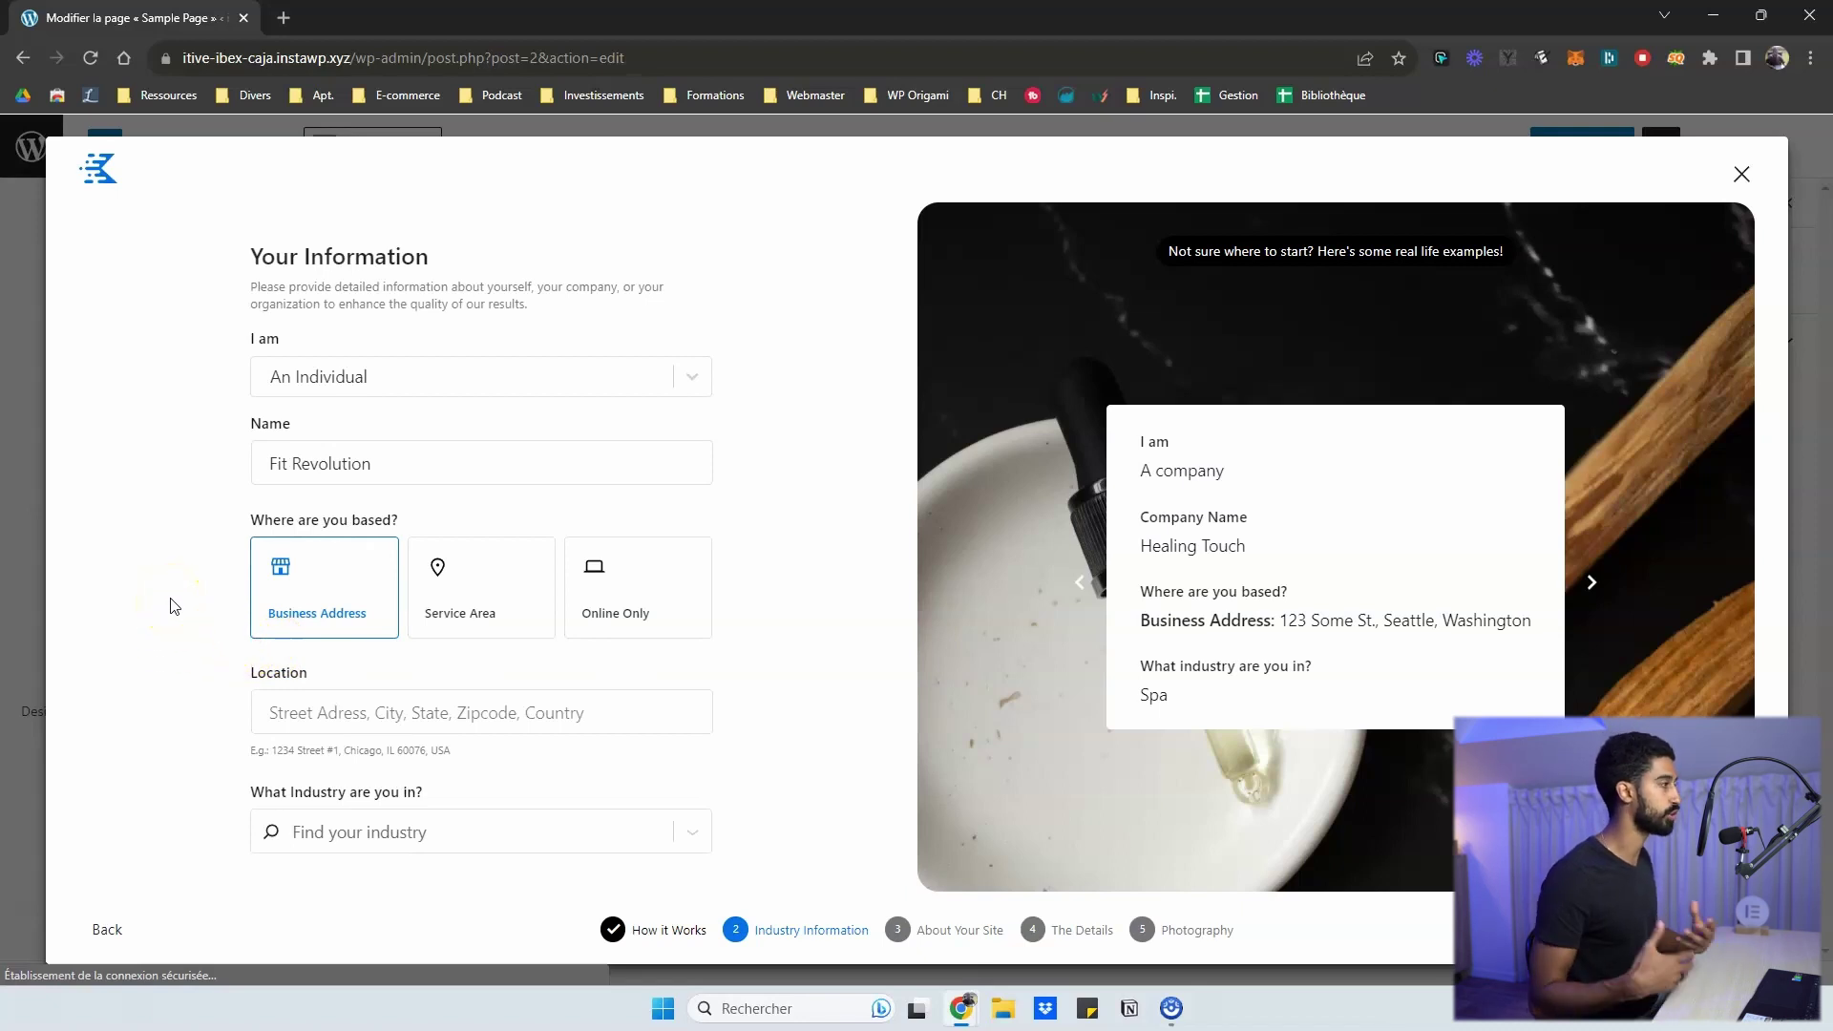
click(307, 710)
- Pick Fitness Coach as the industry and continue to About Your Site
click(359, 832)
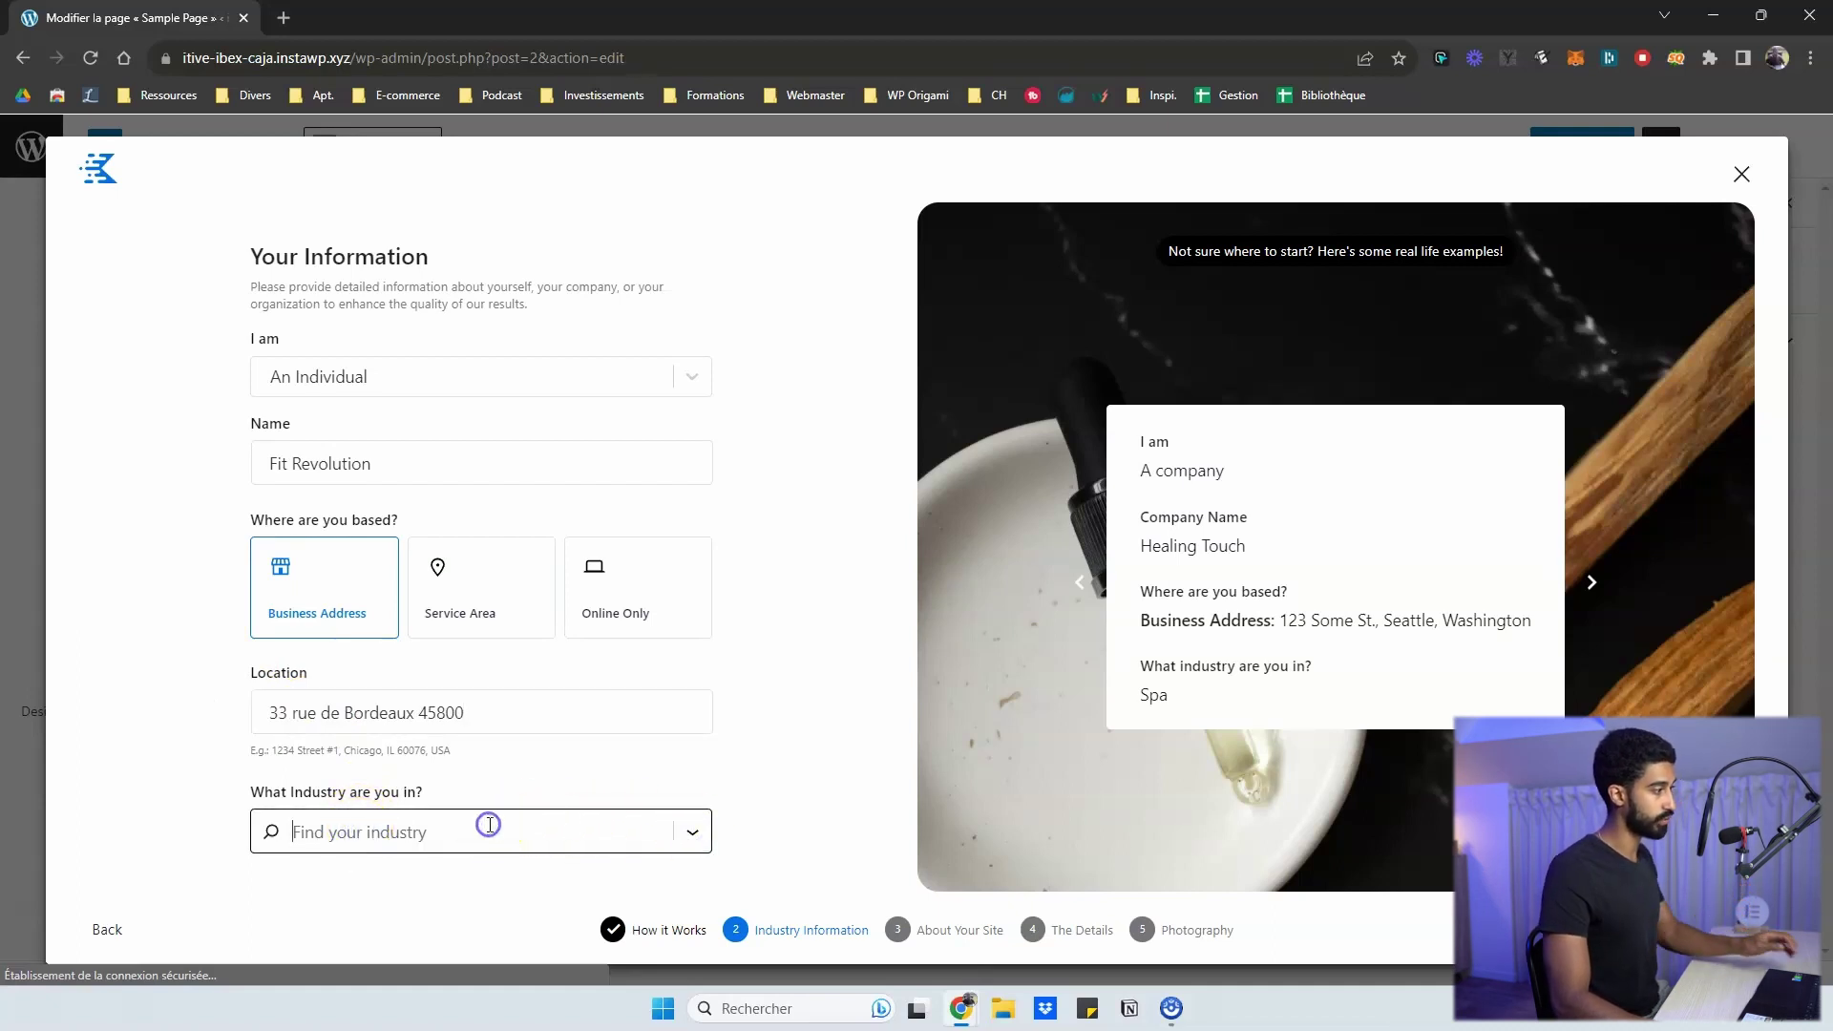
text(coach)
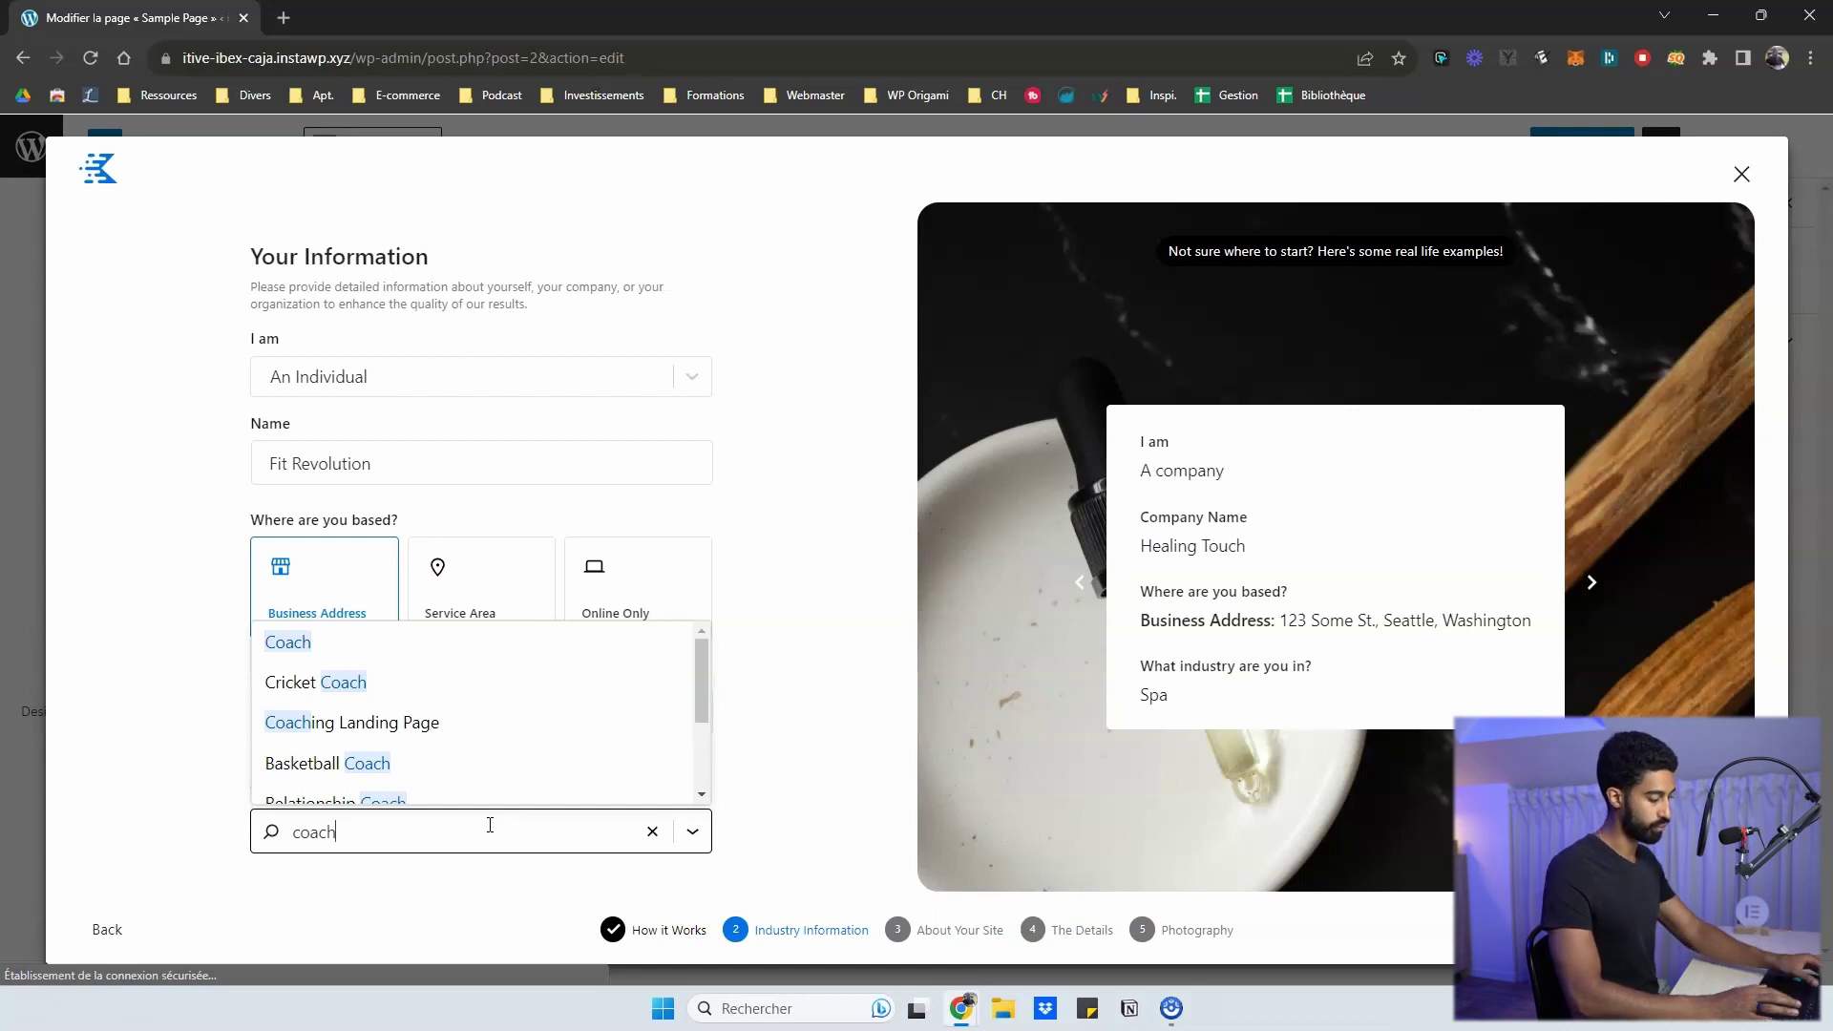
text(fitn)
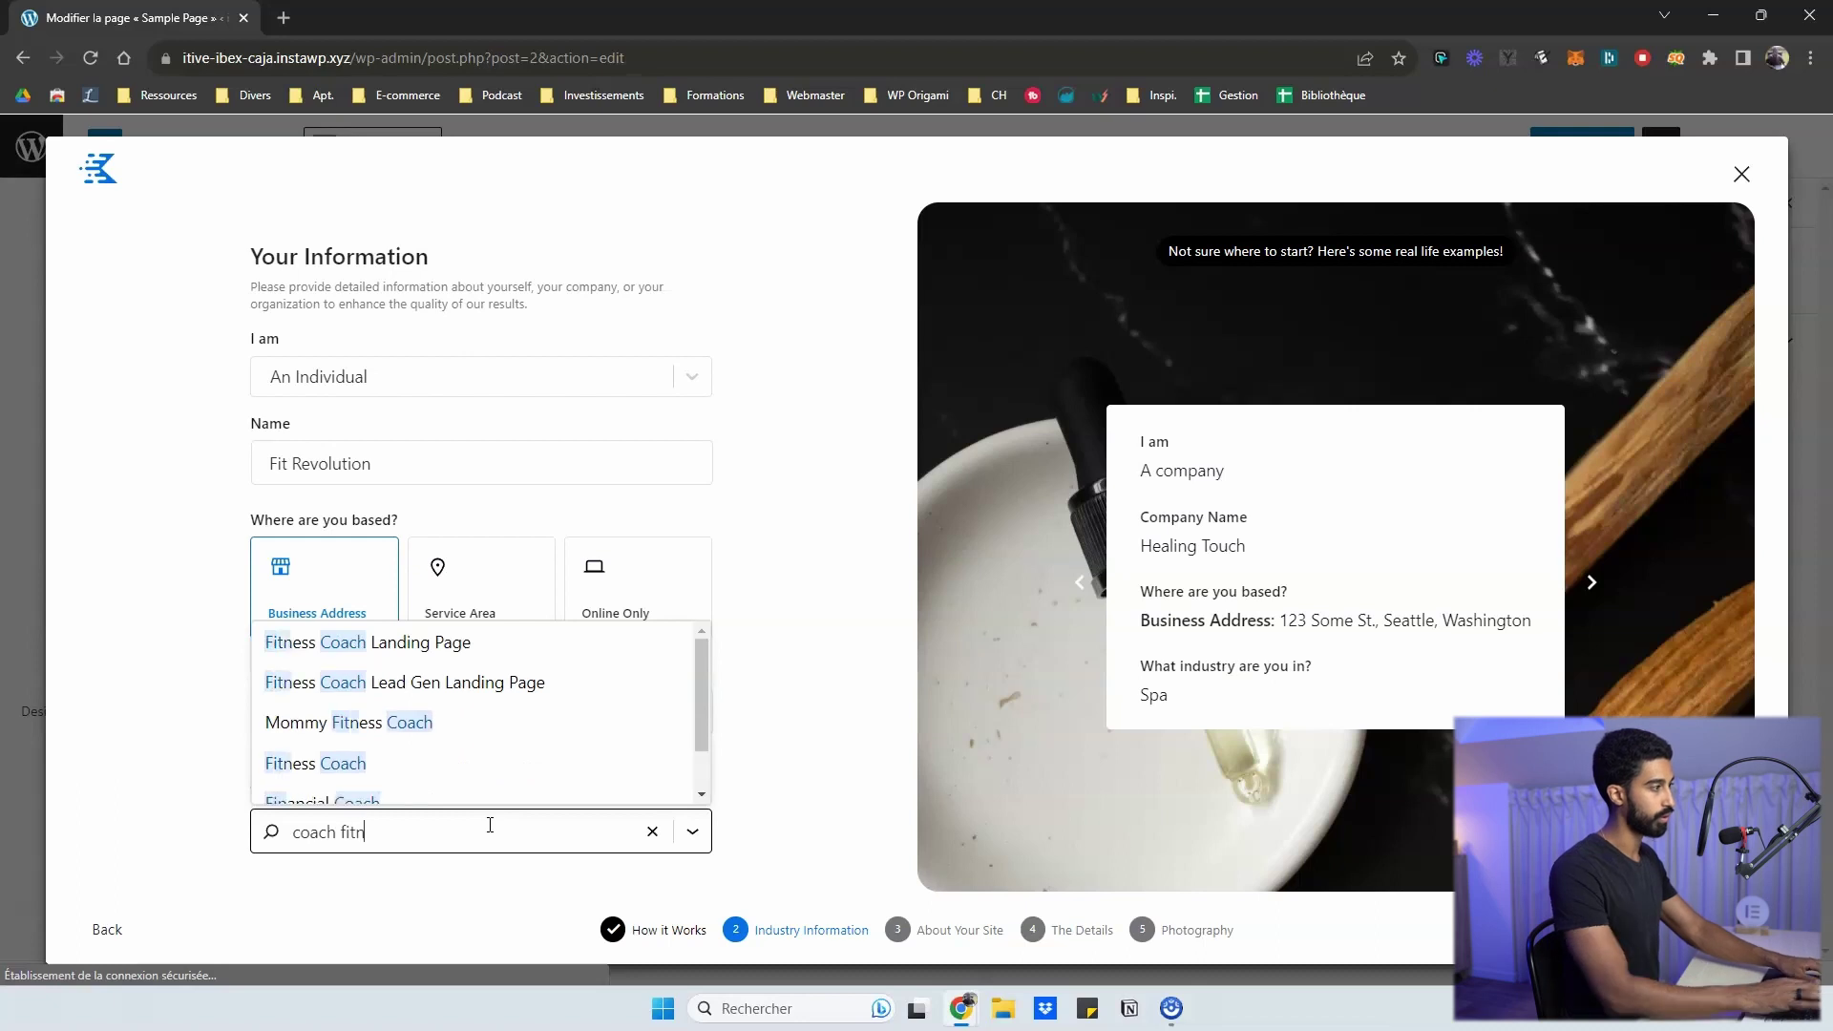
click(382, 764)
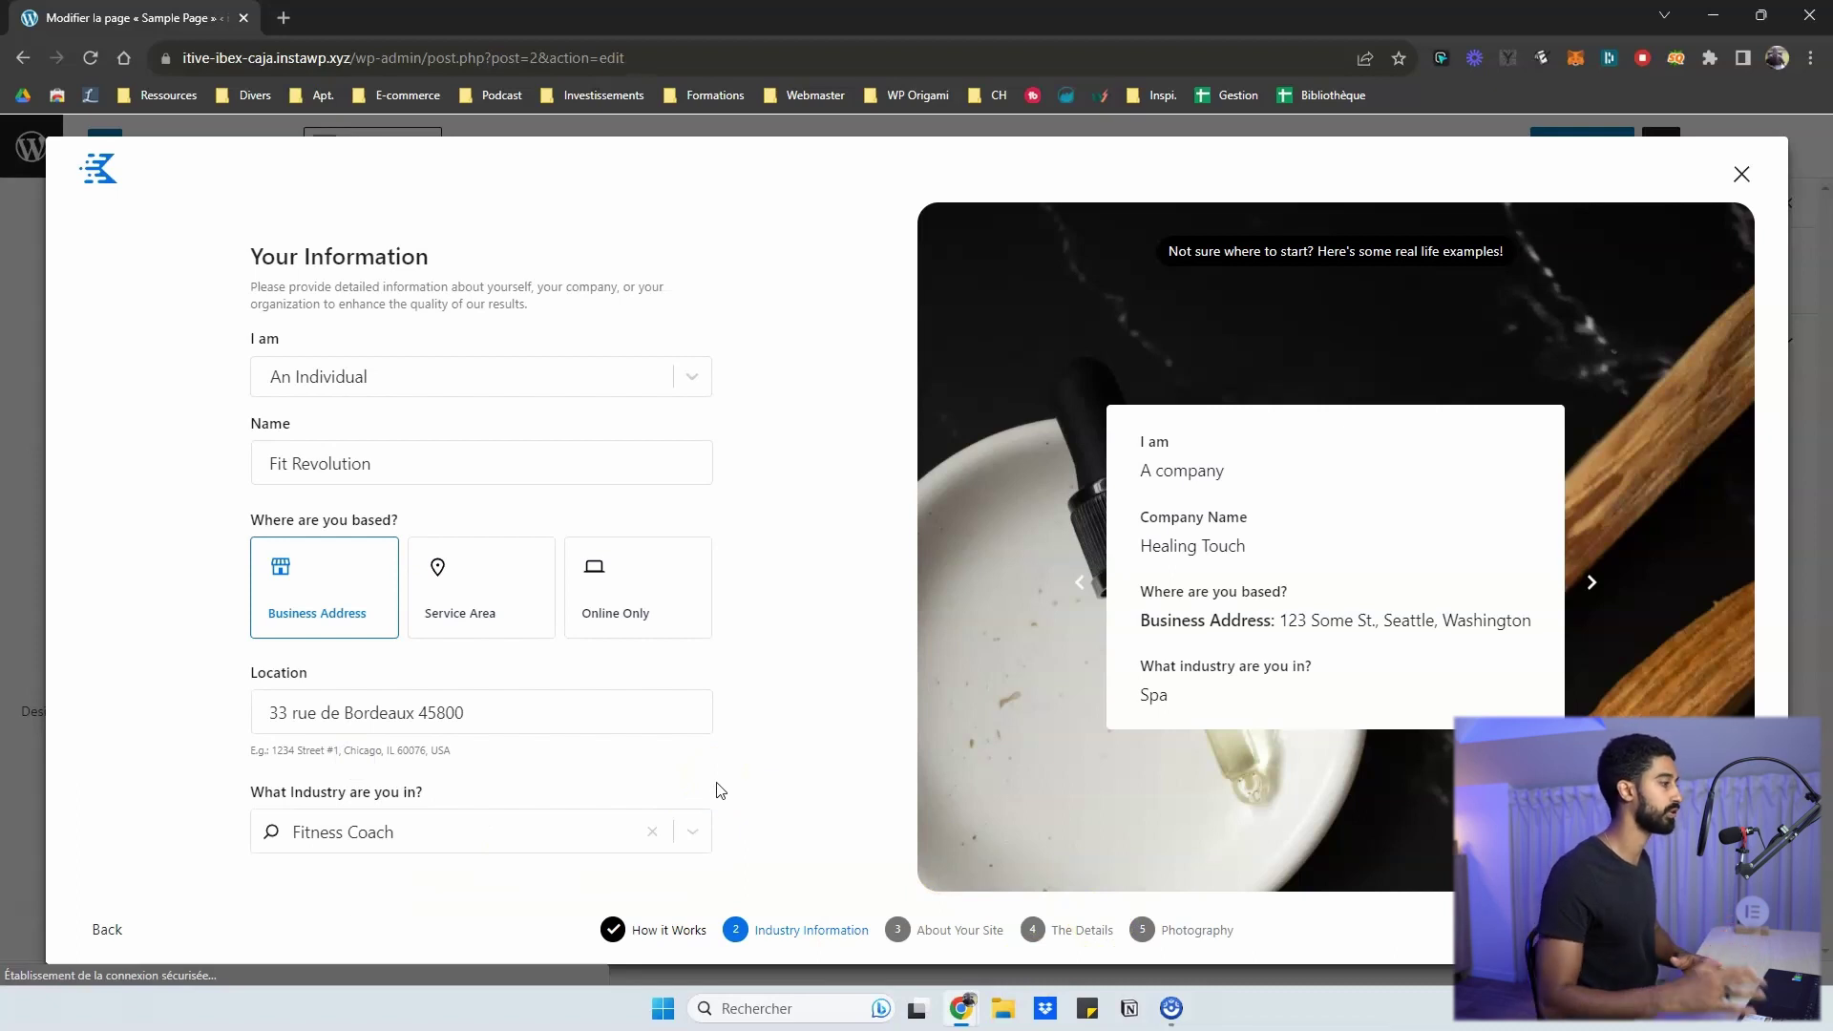
click(1734, 932)
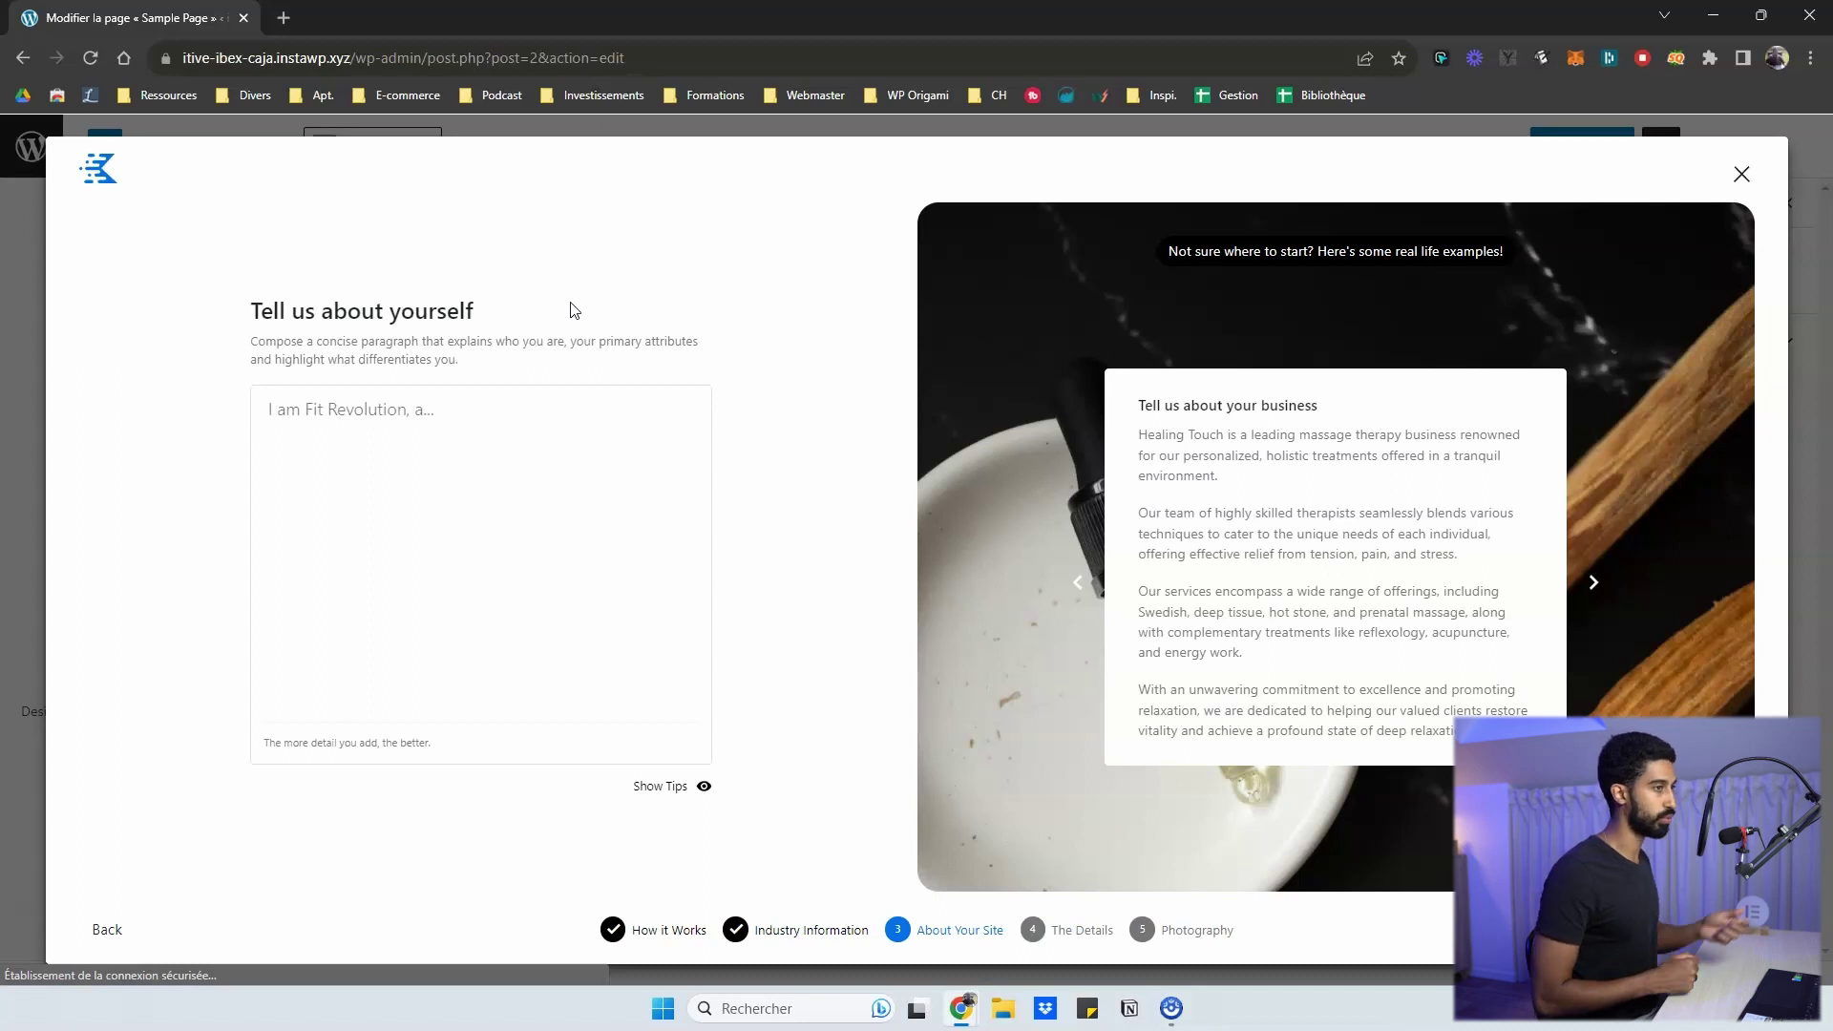
- Replace the test text in the description with the French paragraph about the bodybuilding coach
click(507, 438)
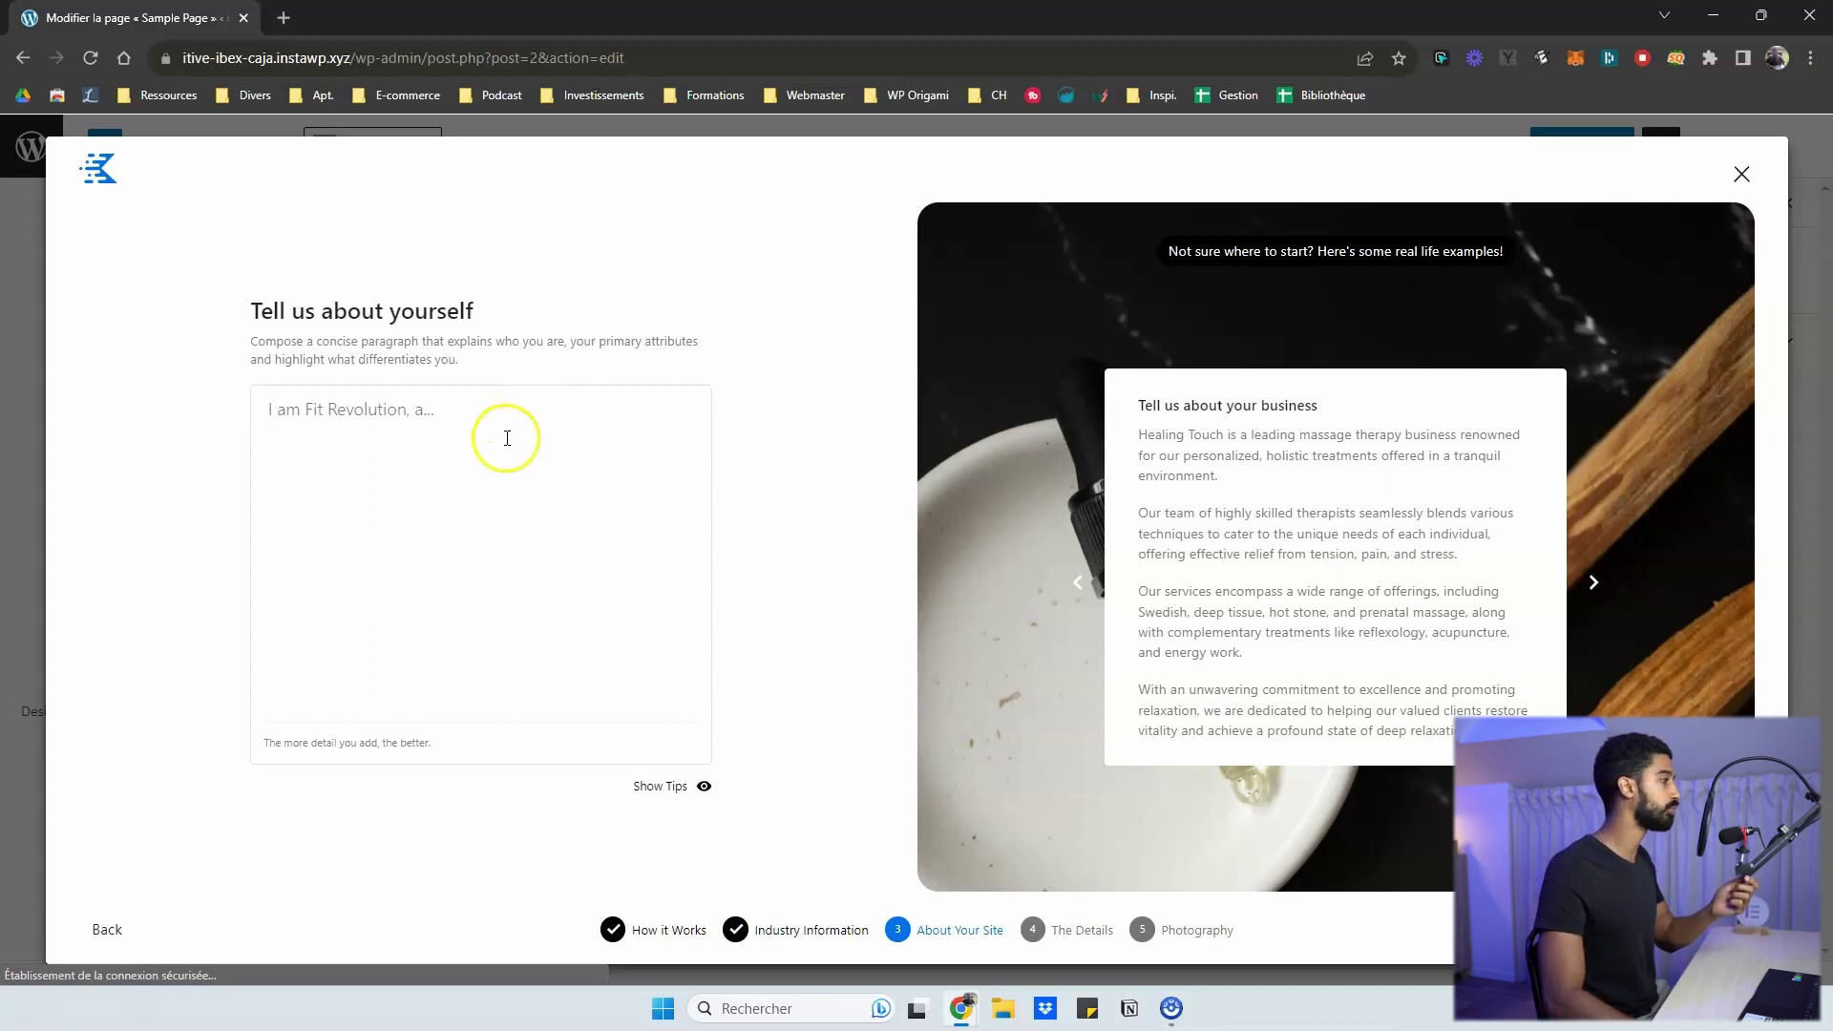
click(507, 439)
text(yhjy)
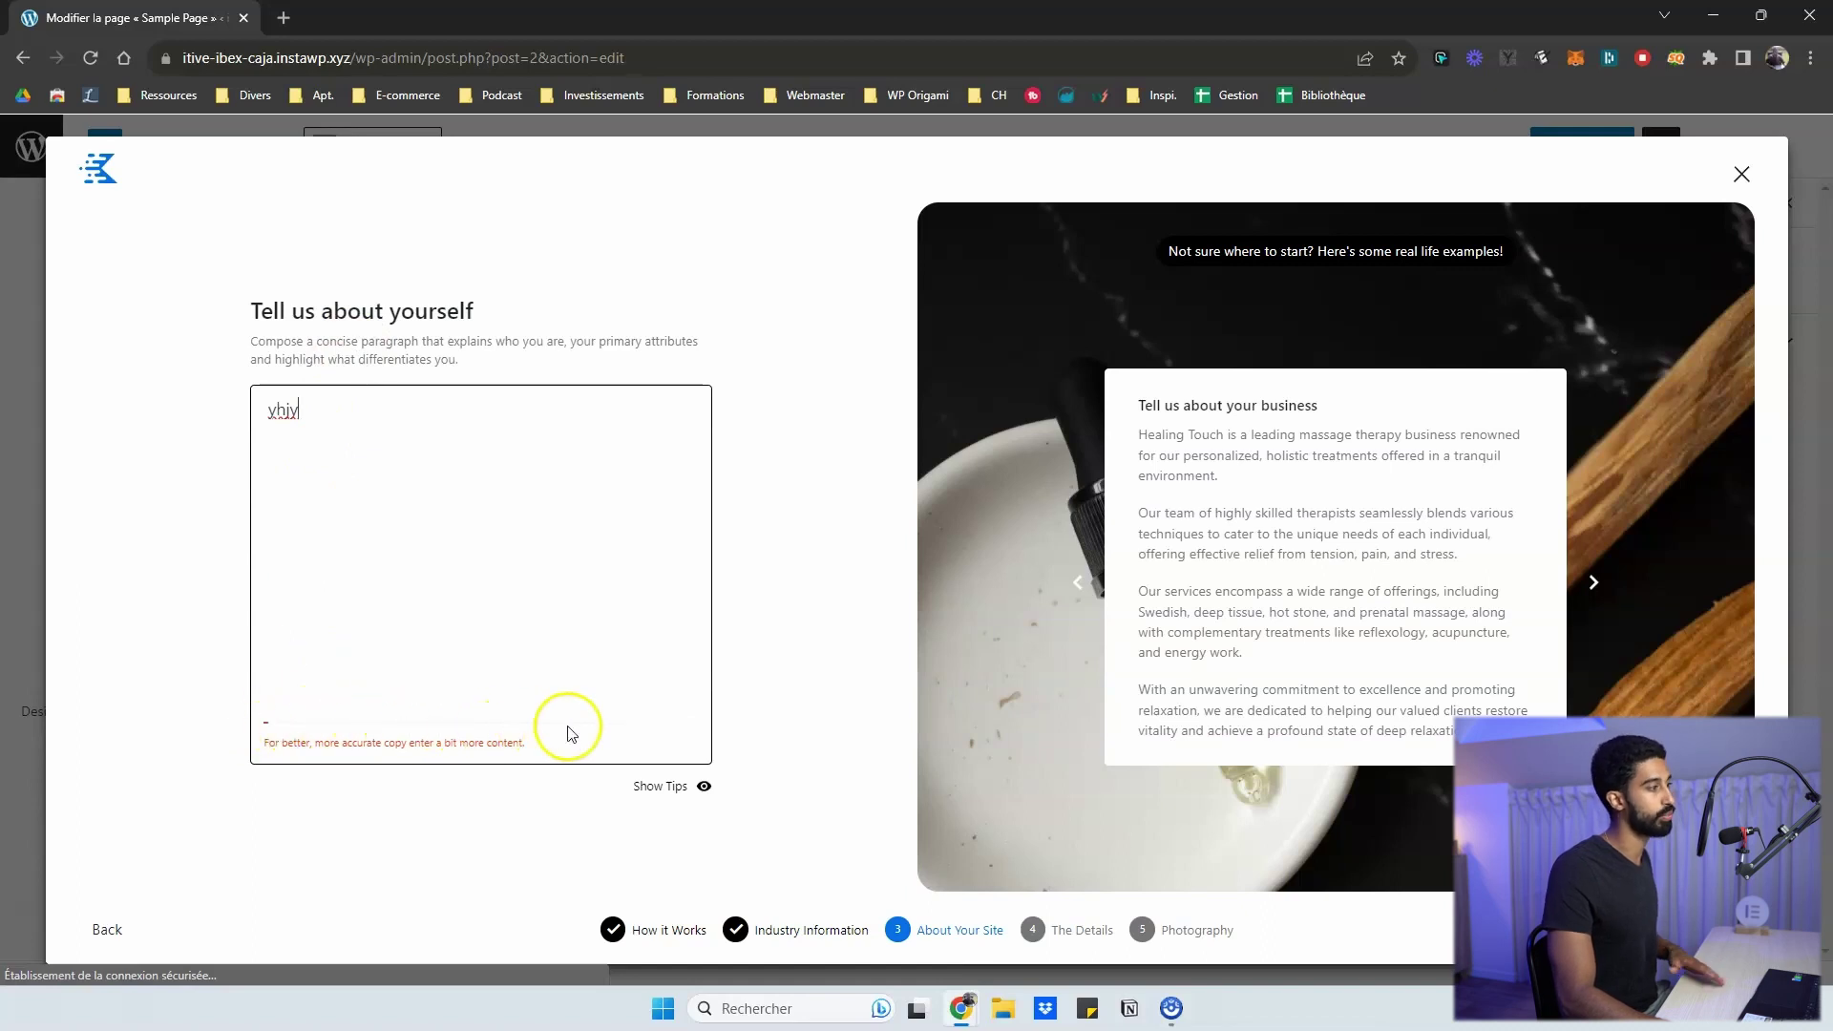
key(ctrl+a)
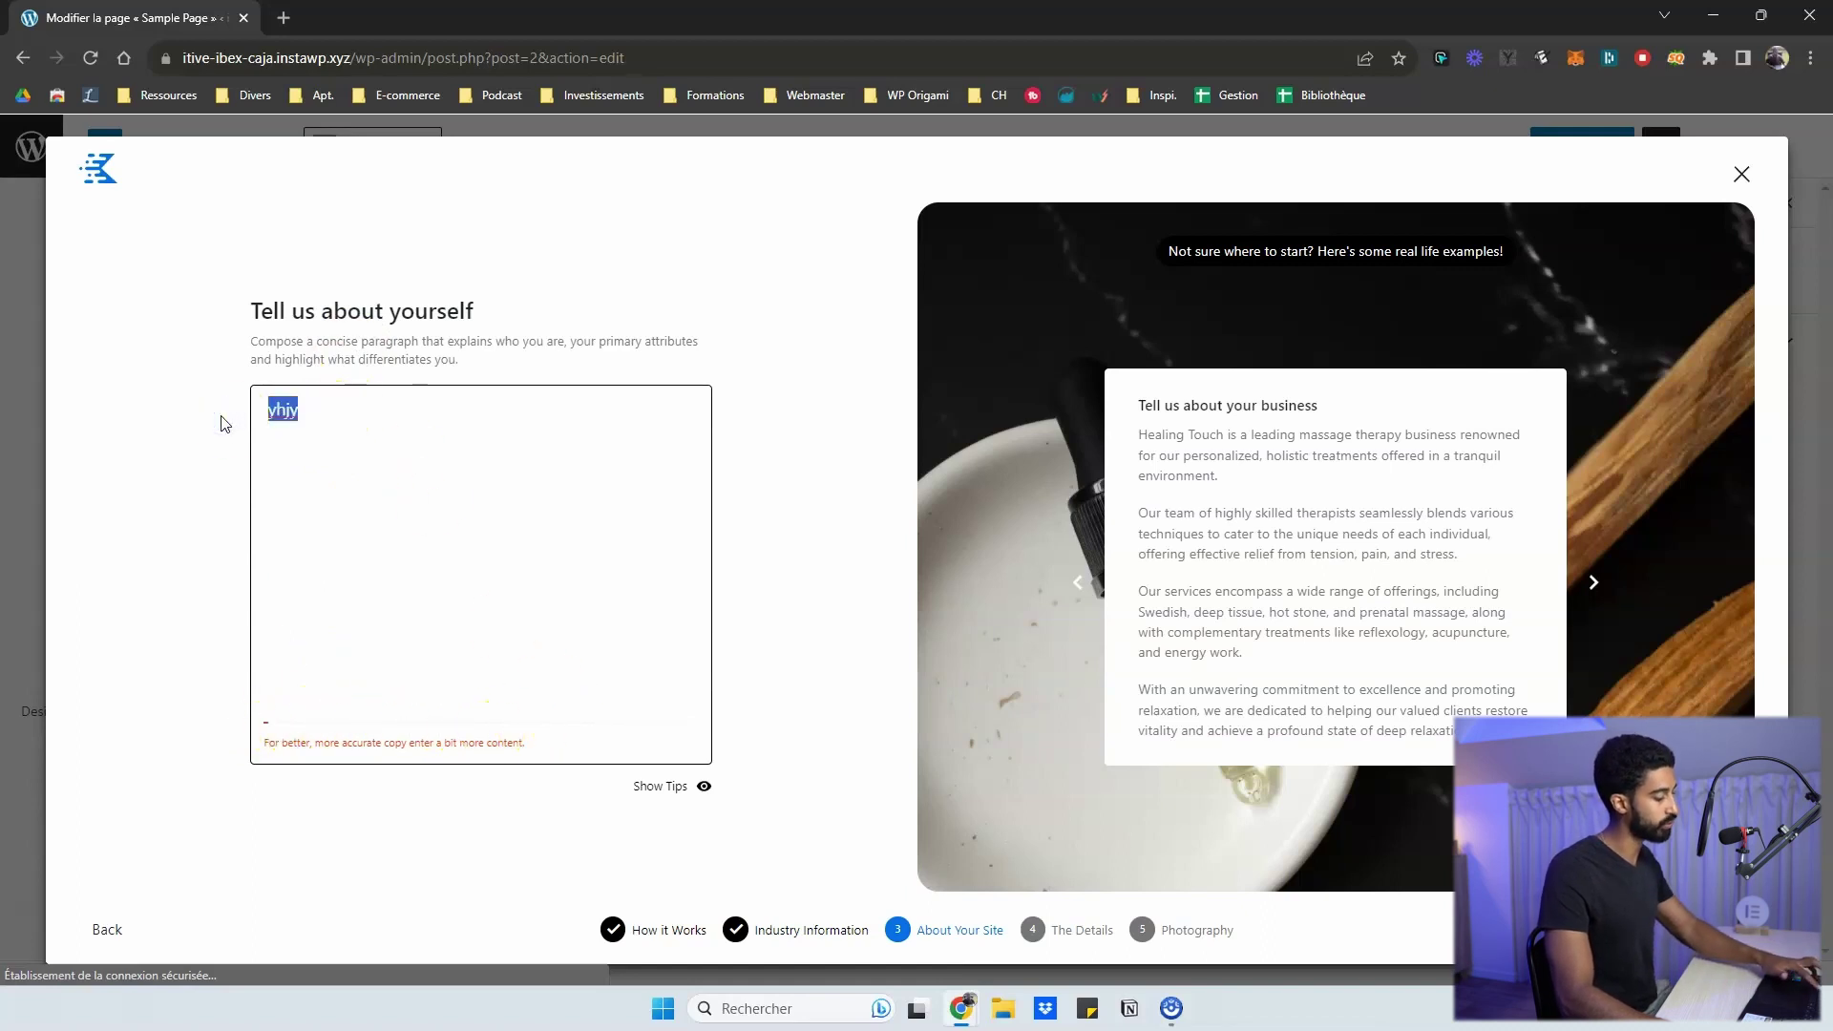
text(Site web d'un coach sportif, spécialisé en musculation. Alexis propose des cours à la carte à partir de 40€ / heure, création d'un programme de prise de masse et accompagnement en salle de sport, mais aussi perte de poids ou renforcement musculaire dans le cadre de votre pratique sportive. Alexis pratique la musculation depuis bientôt 10 ans et a participé à quelques compétitions de bodybuilding. Alexis a déjà coaché plus de 300 personnes. Le site web comporte la possibilité de réserver et de payer directement en ligne pour une séance. Un site web simple, moderne, avec une dominante bleue.)
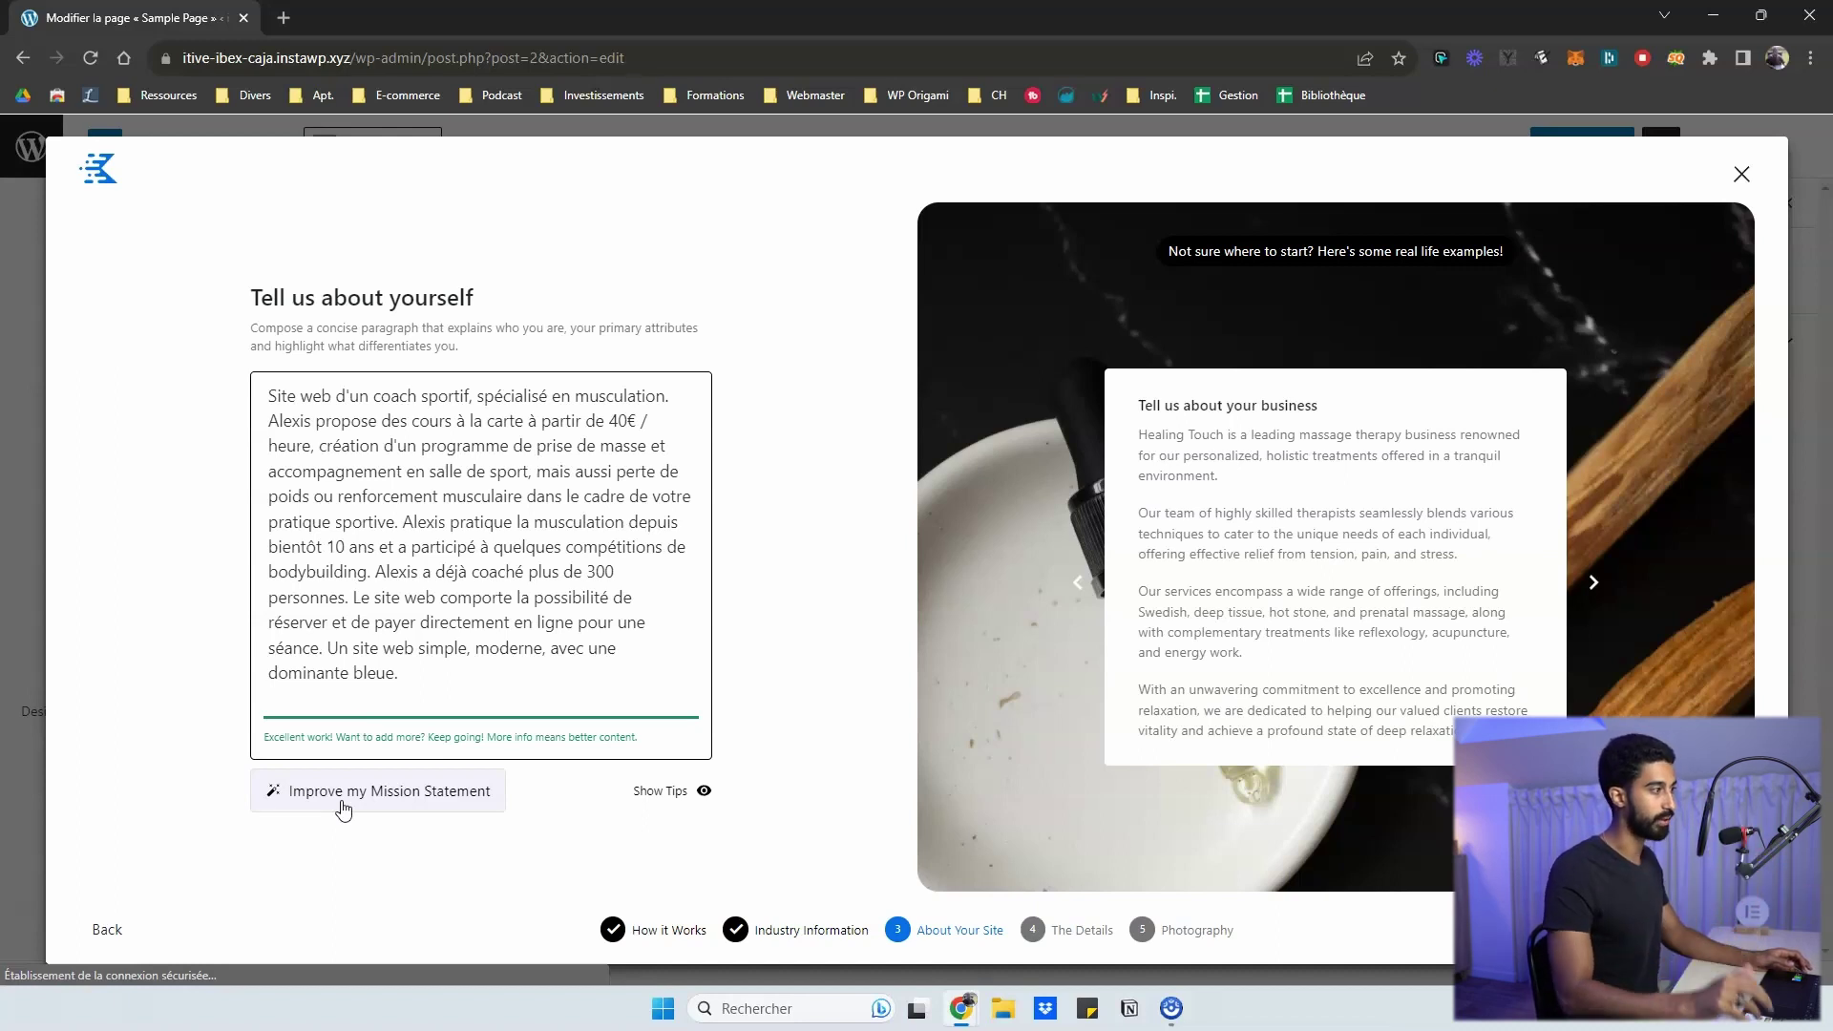
- Try the AI improve option and toggle the writing tips on and off
click(363, 794)
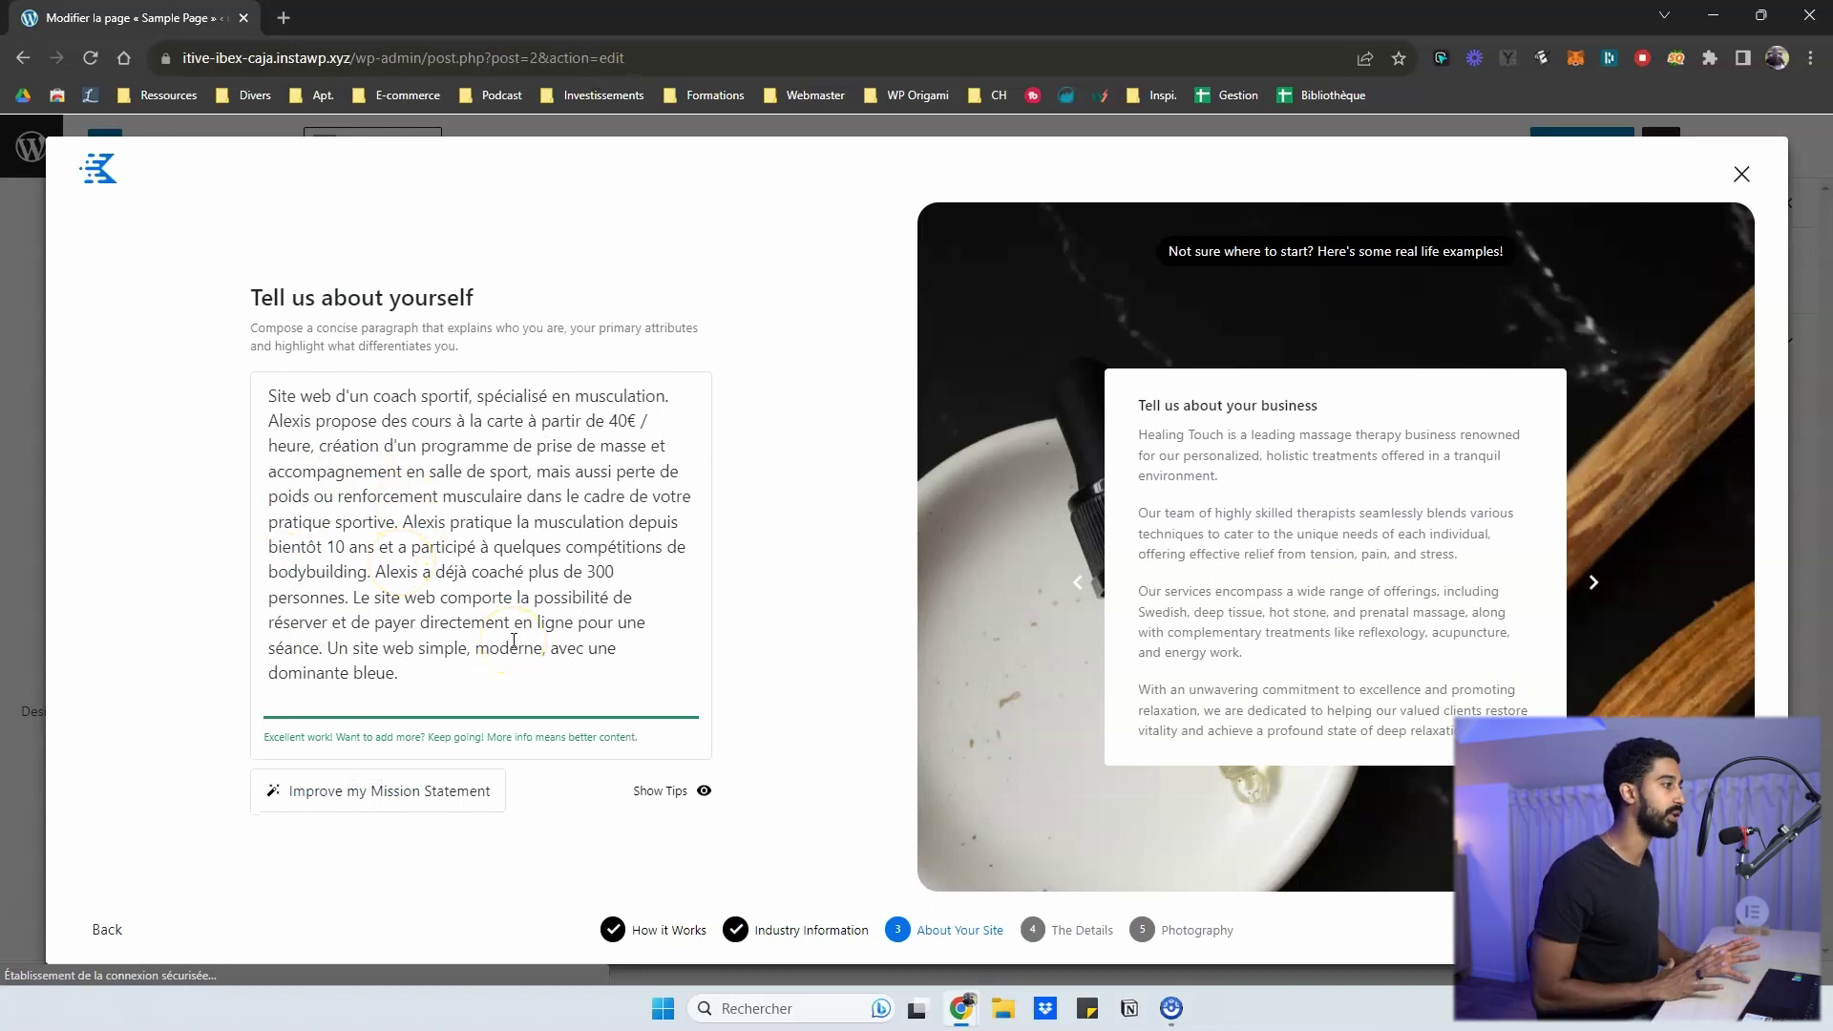
click(690, 791)
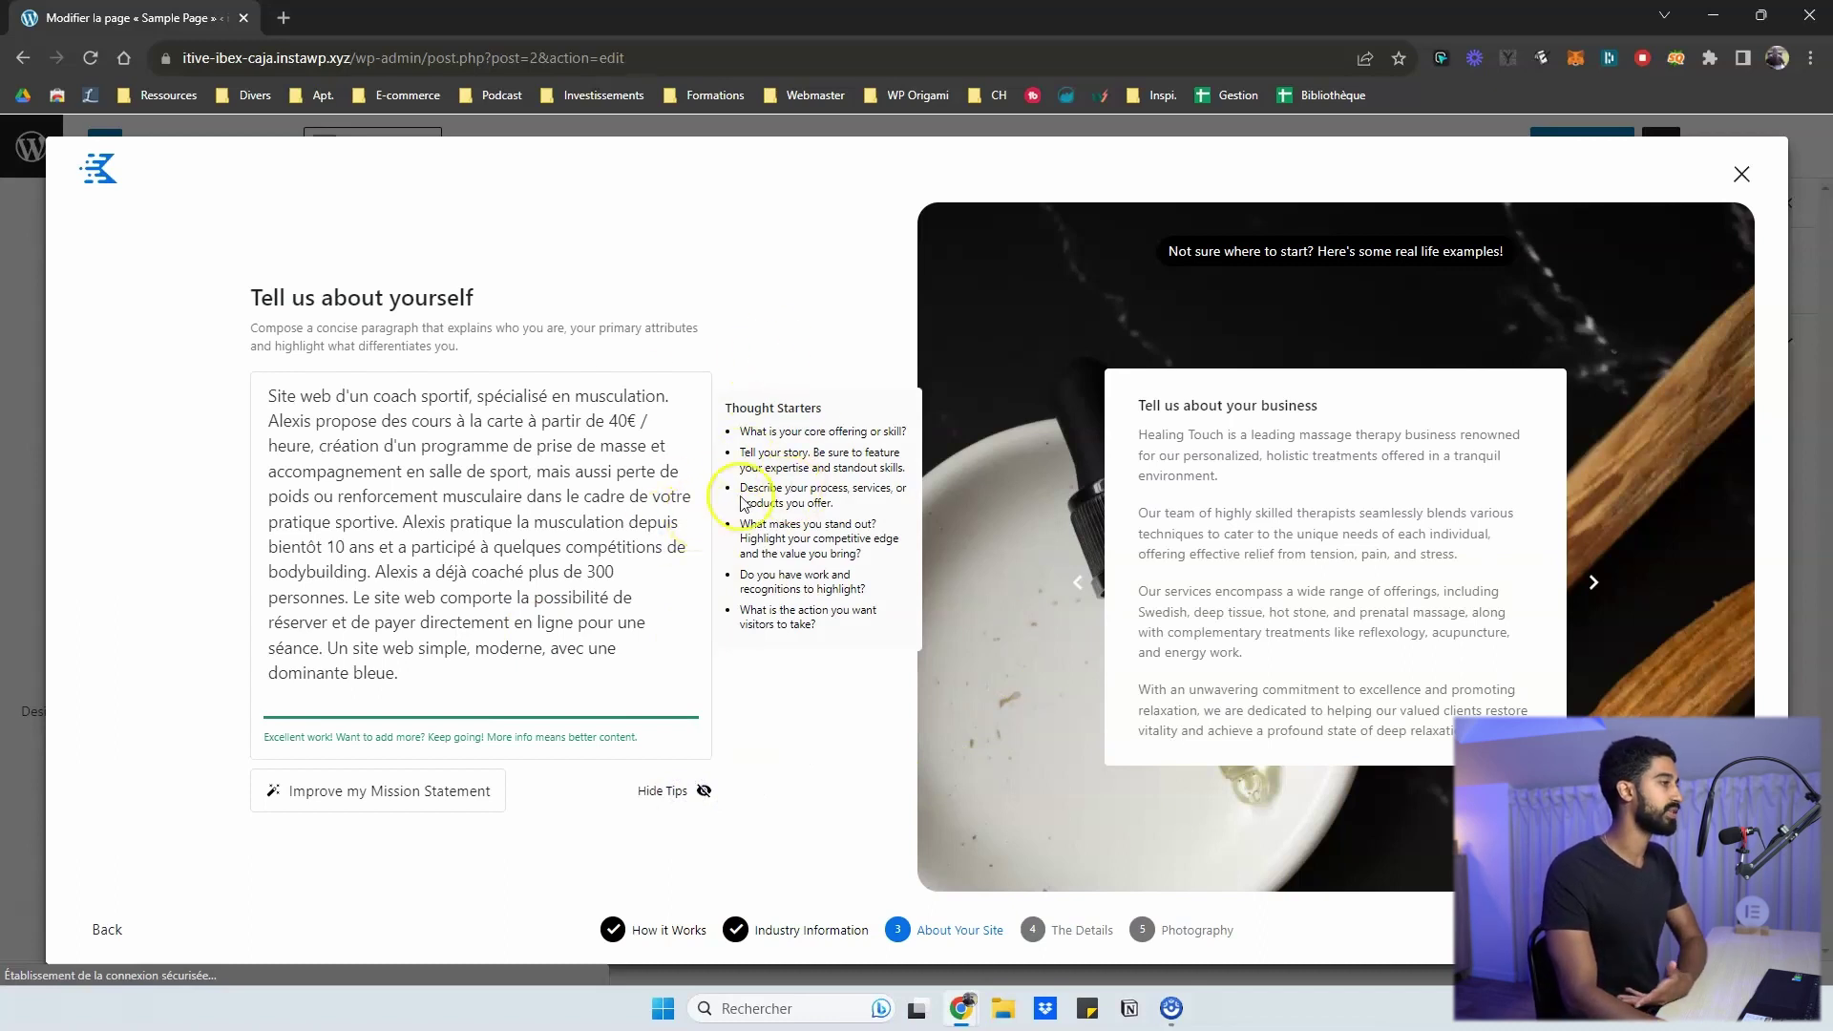
click(702, 800)
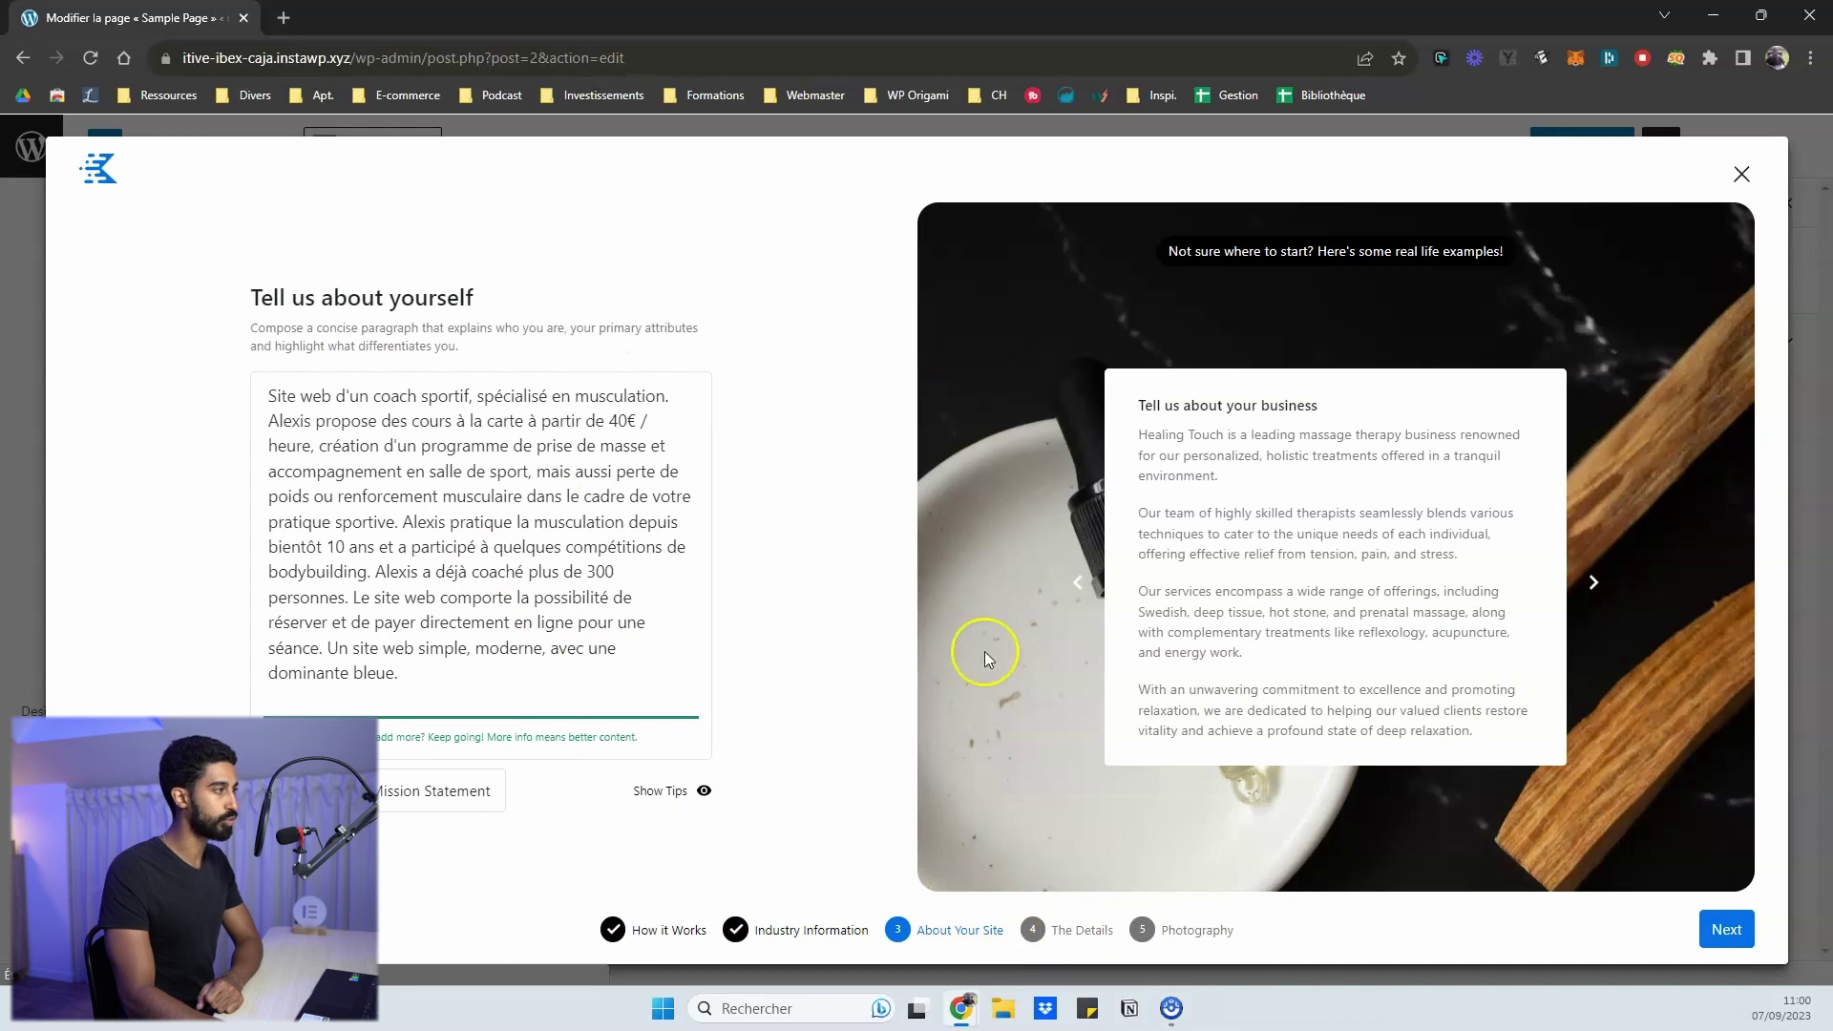
- On the Details step, add keywords starting with musculation and coach sportif
click(1723, 930)
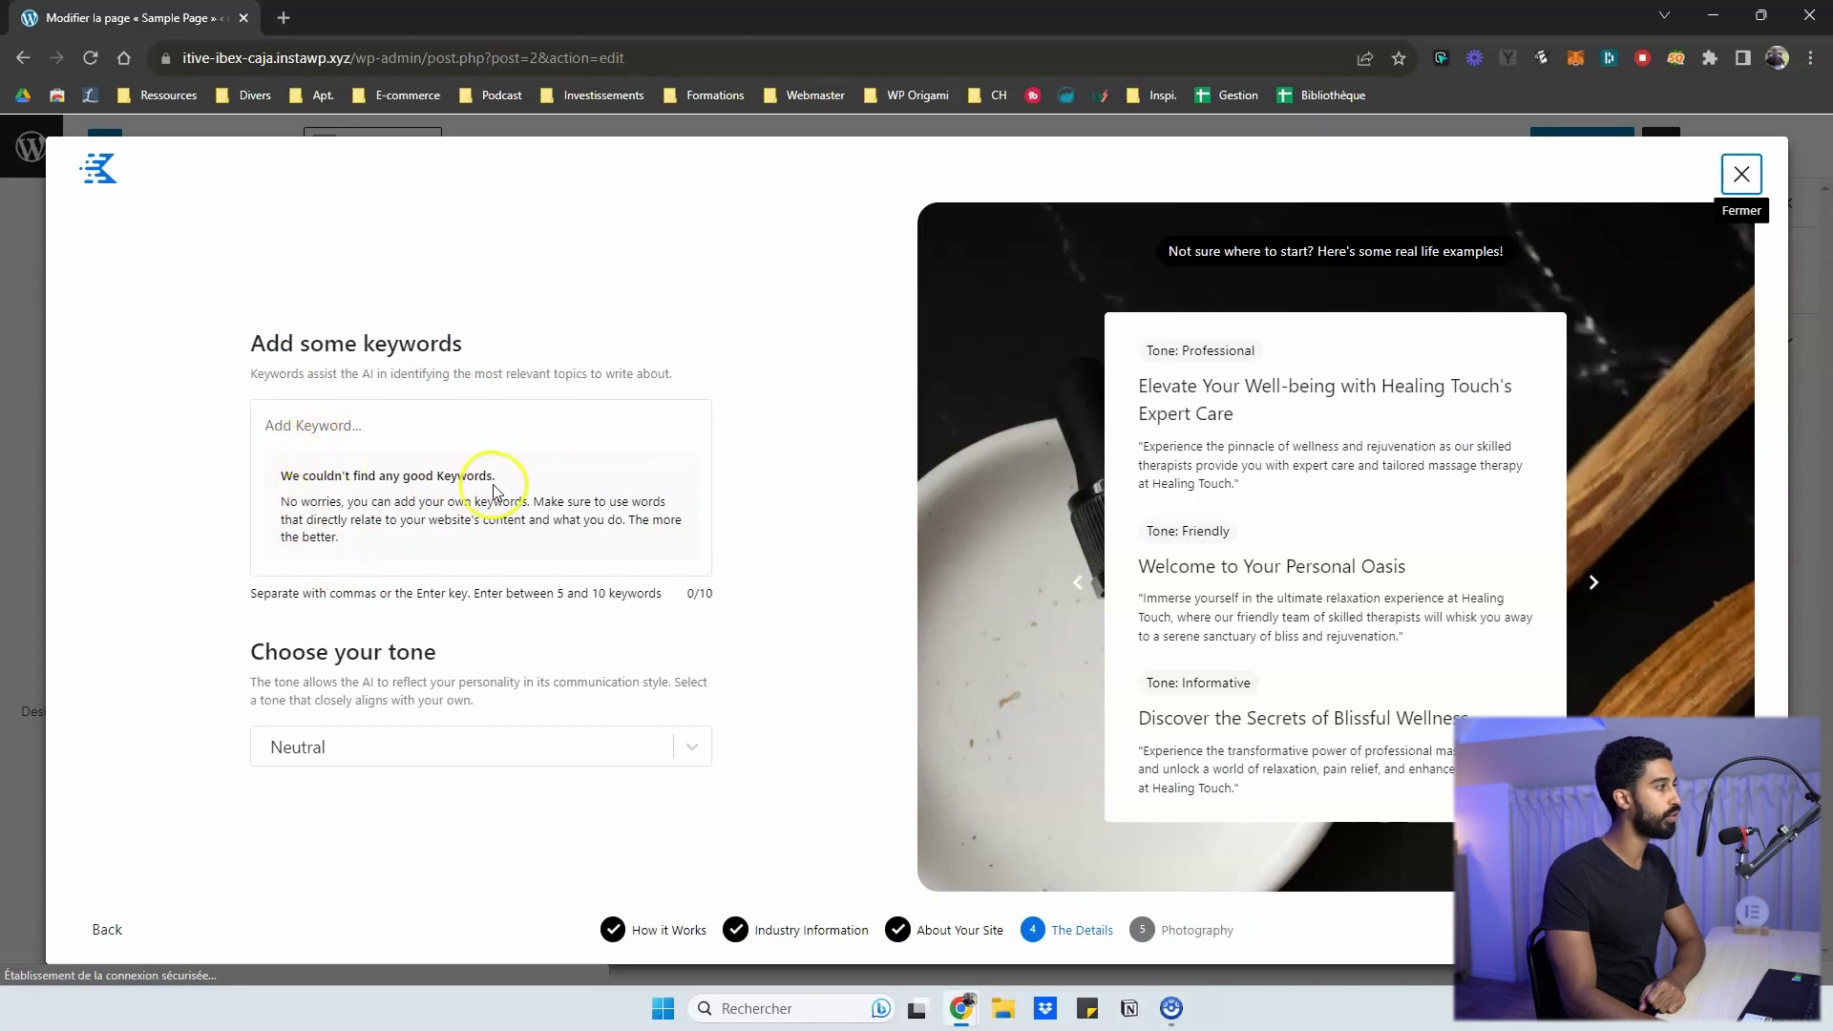
click(349, 431)
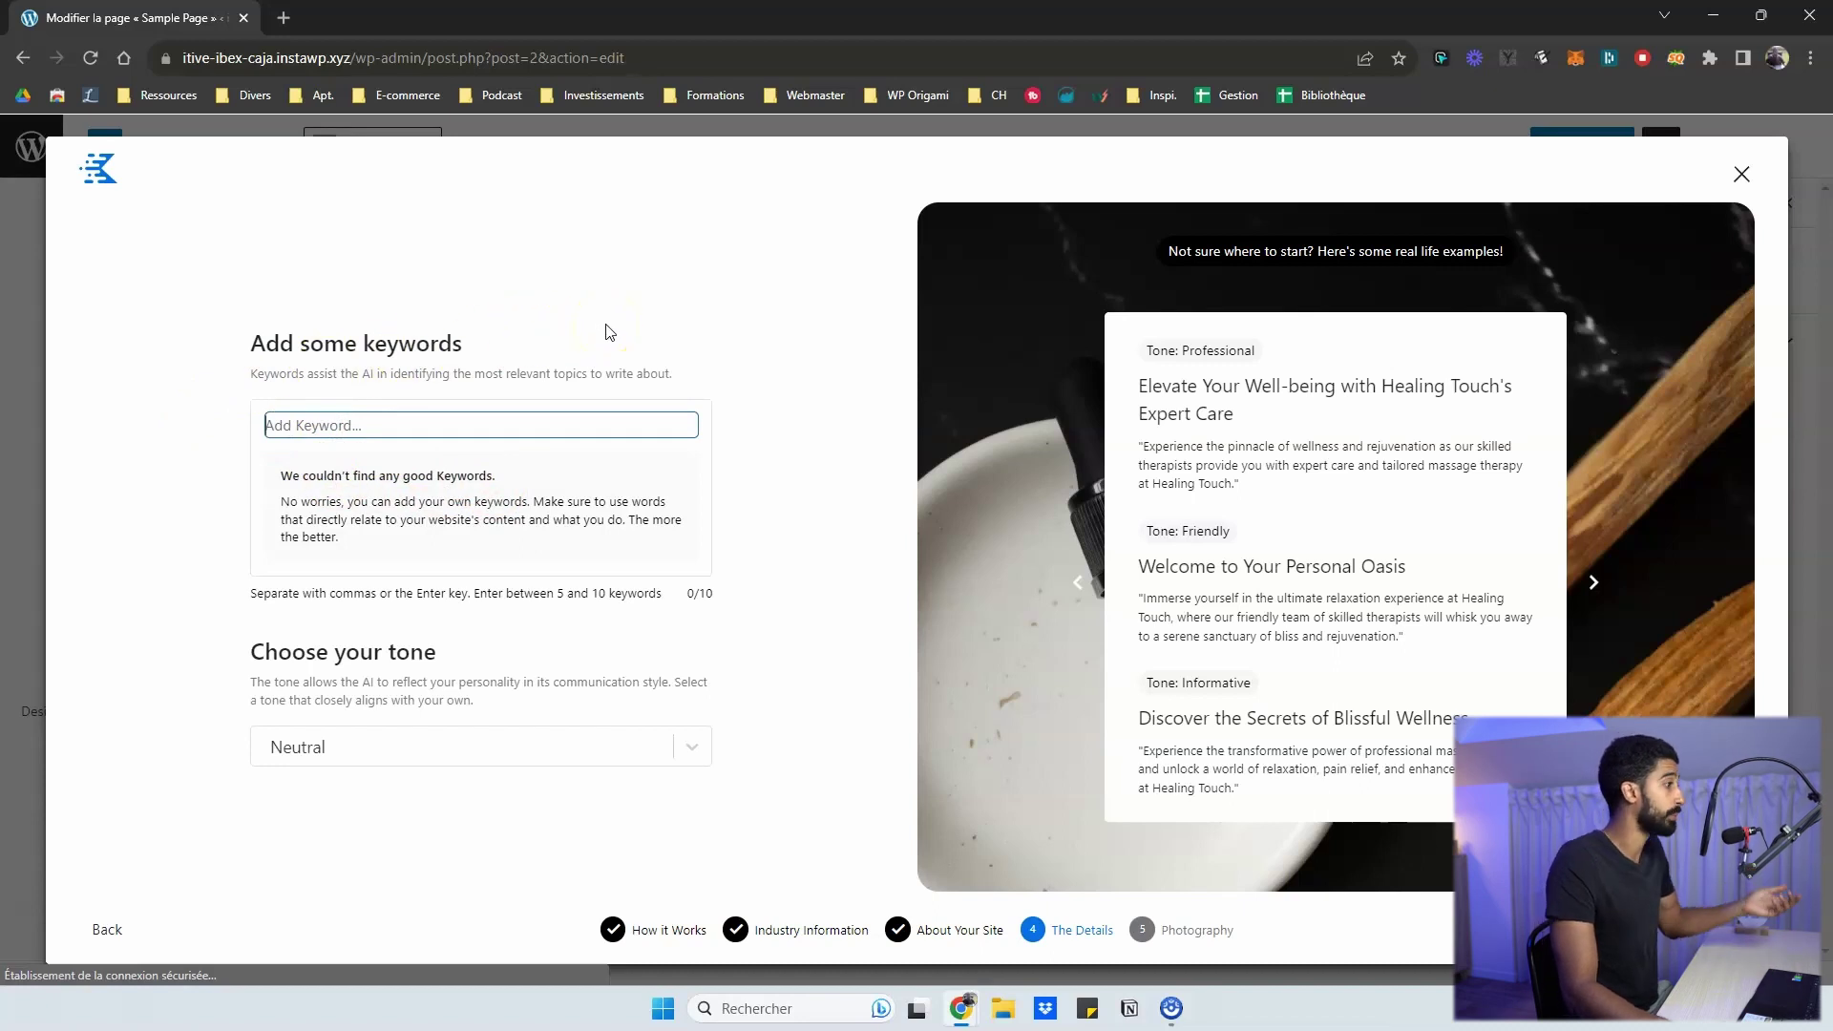
text(musculation)
key(Return)
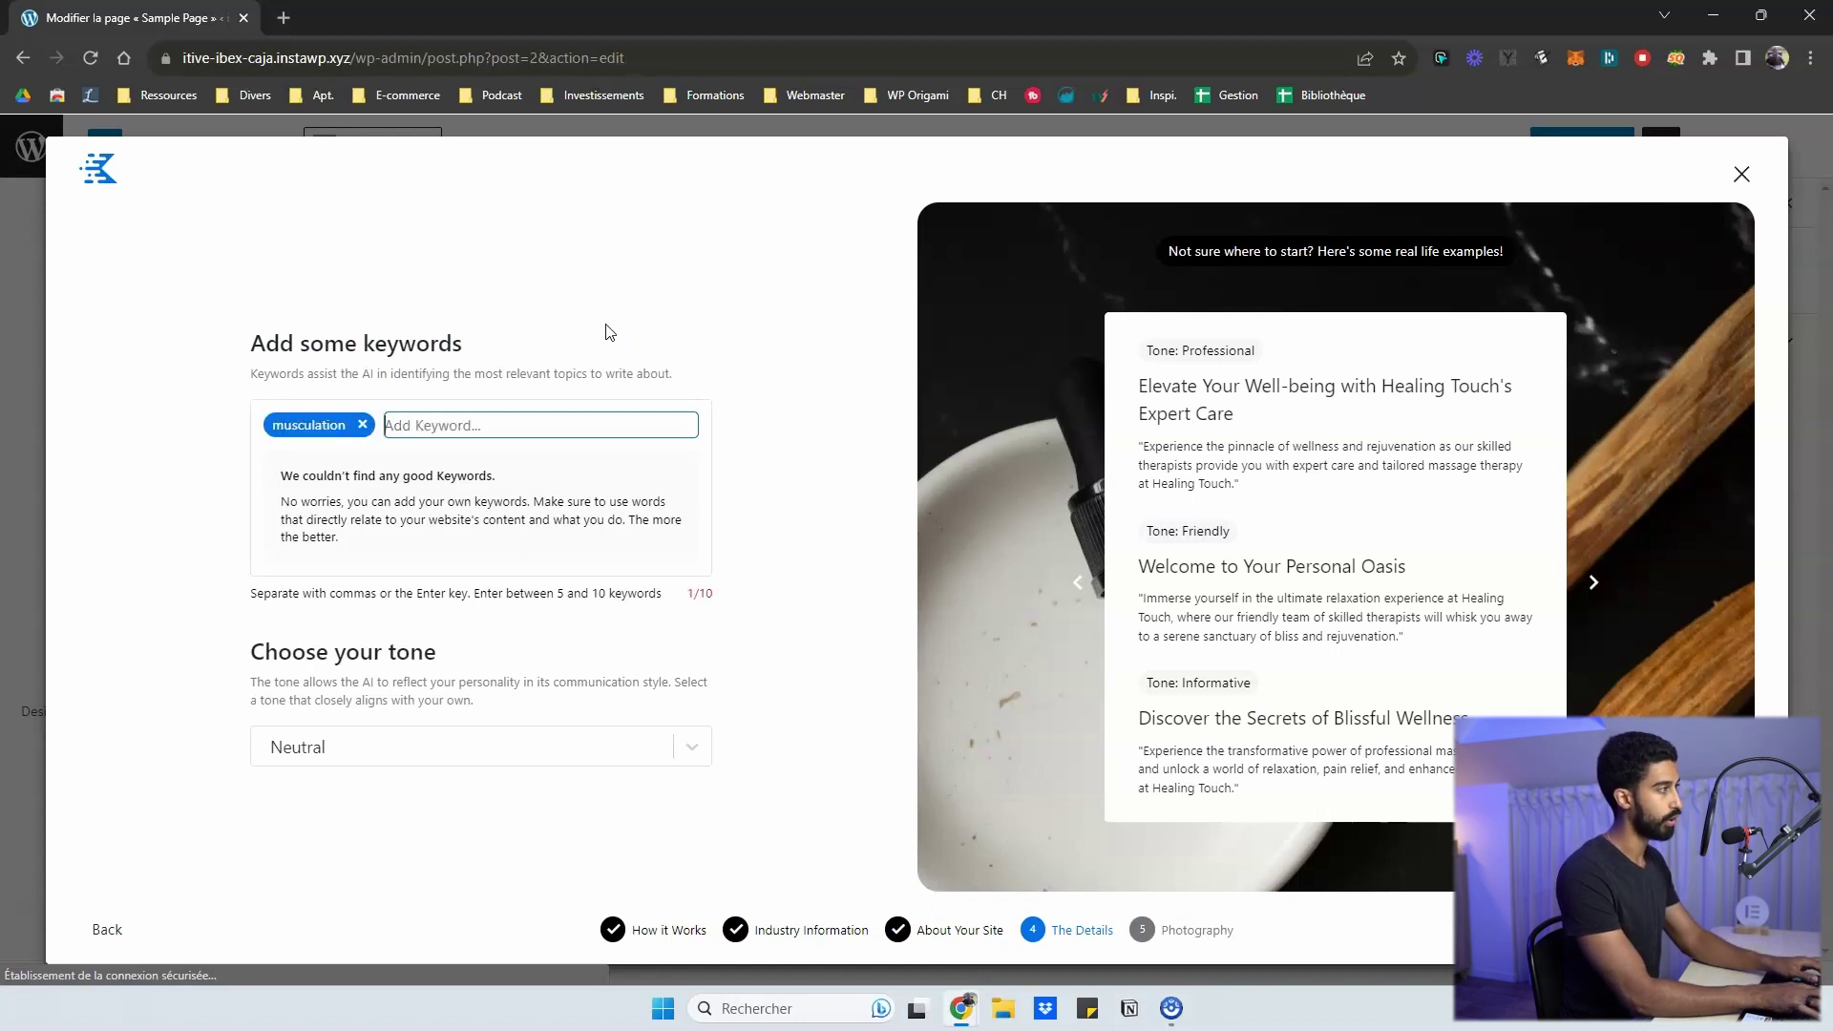
text(coach sportif)
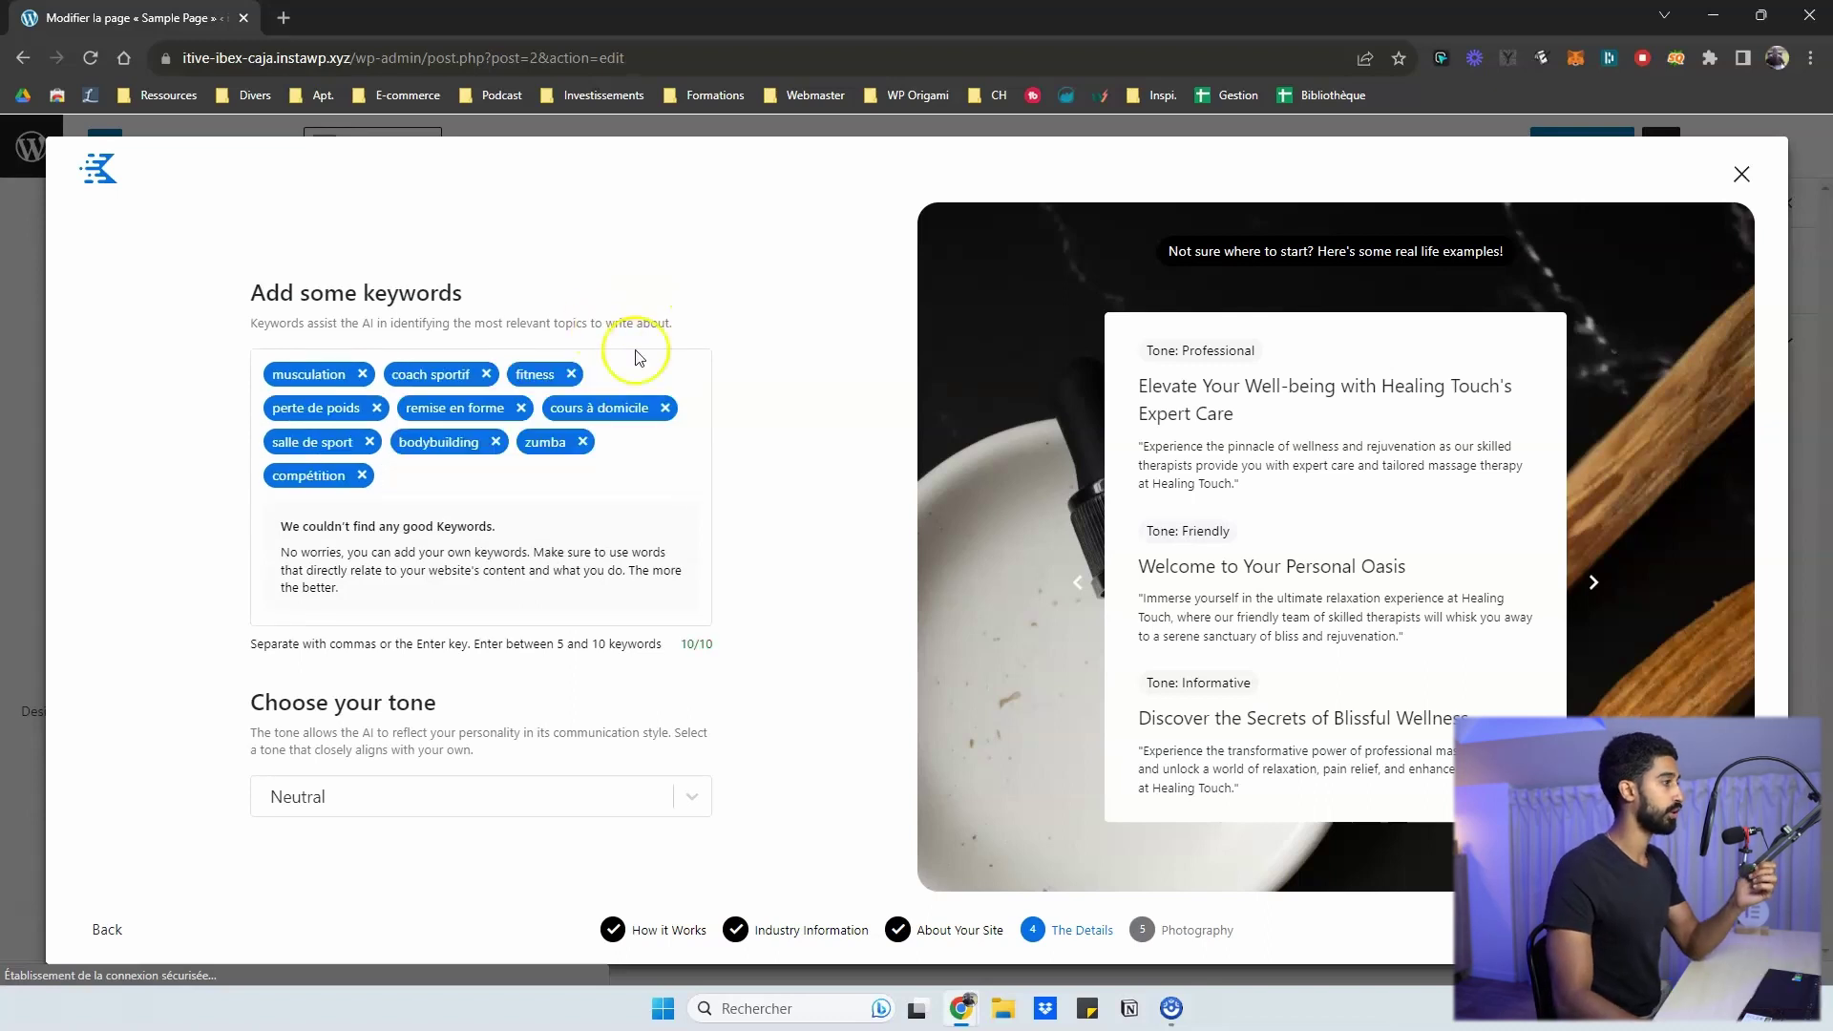
- Set the writing tone to Friendly
click(526, 798)
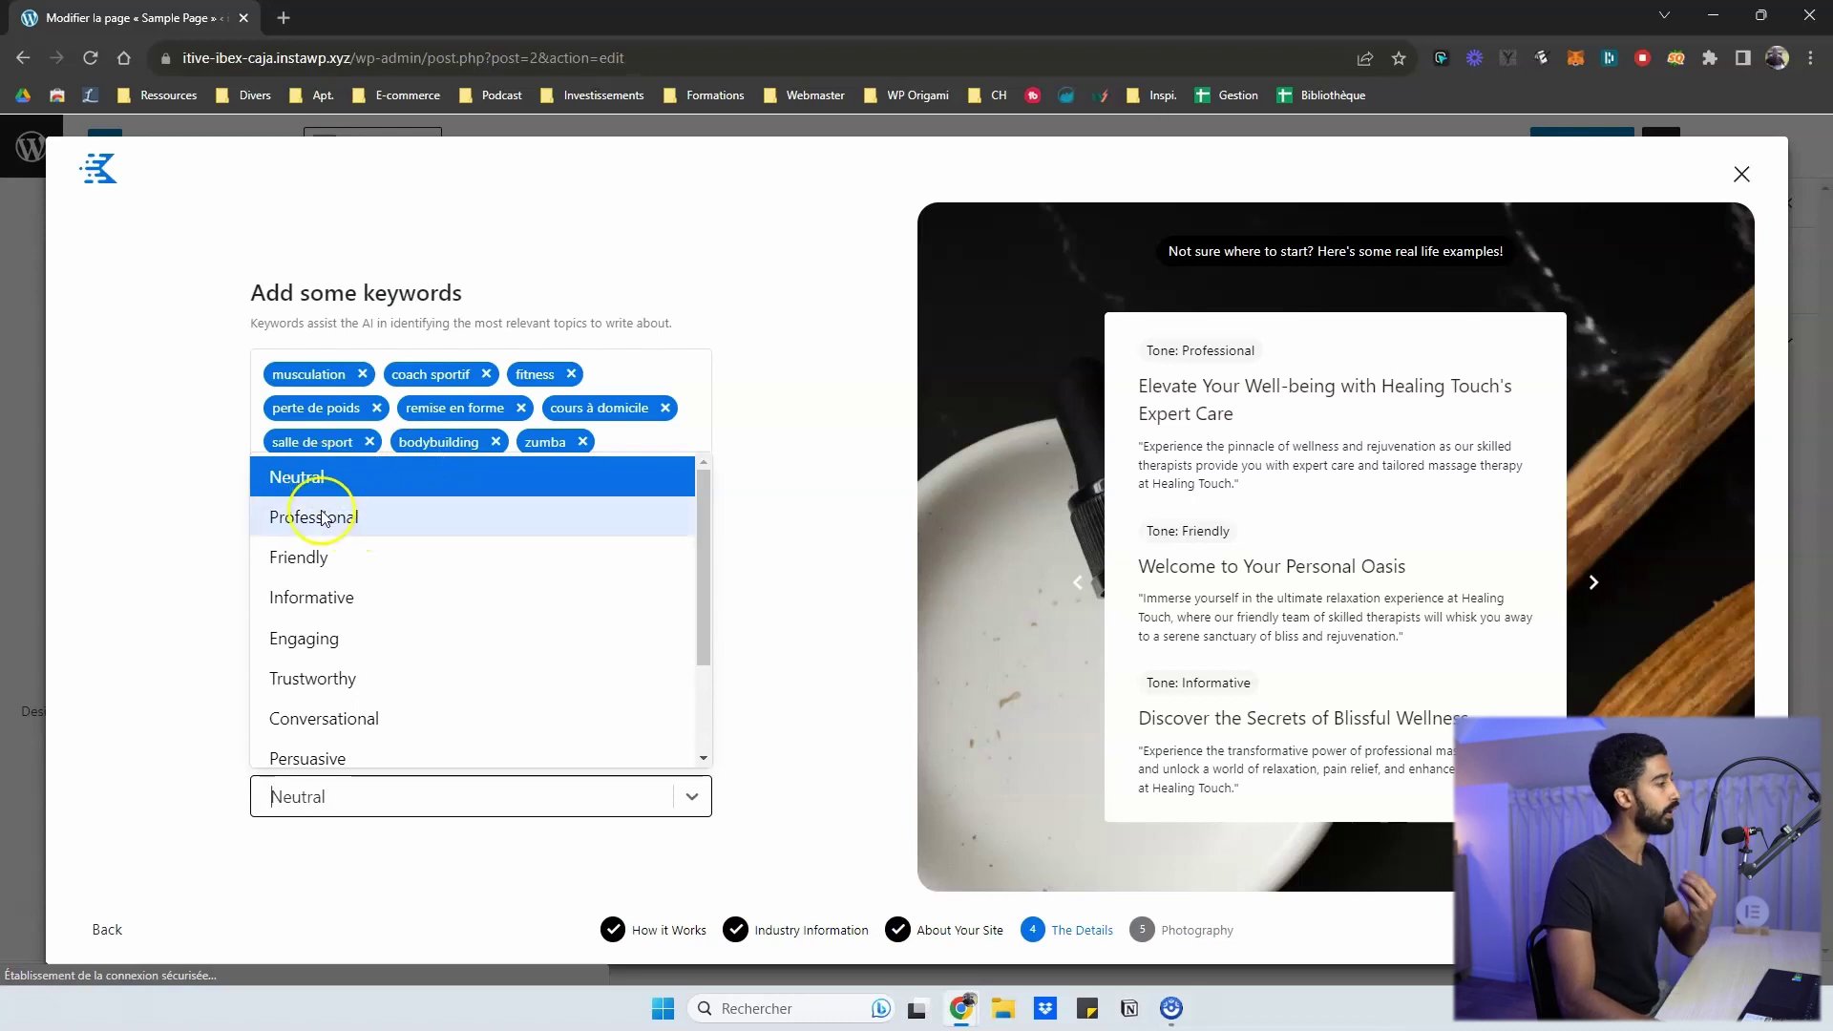
scroll(361, 597, down, 2)
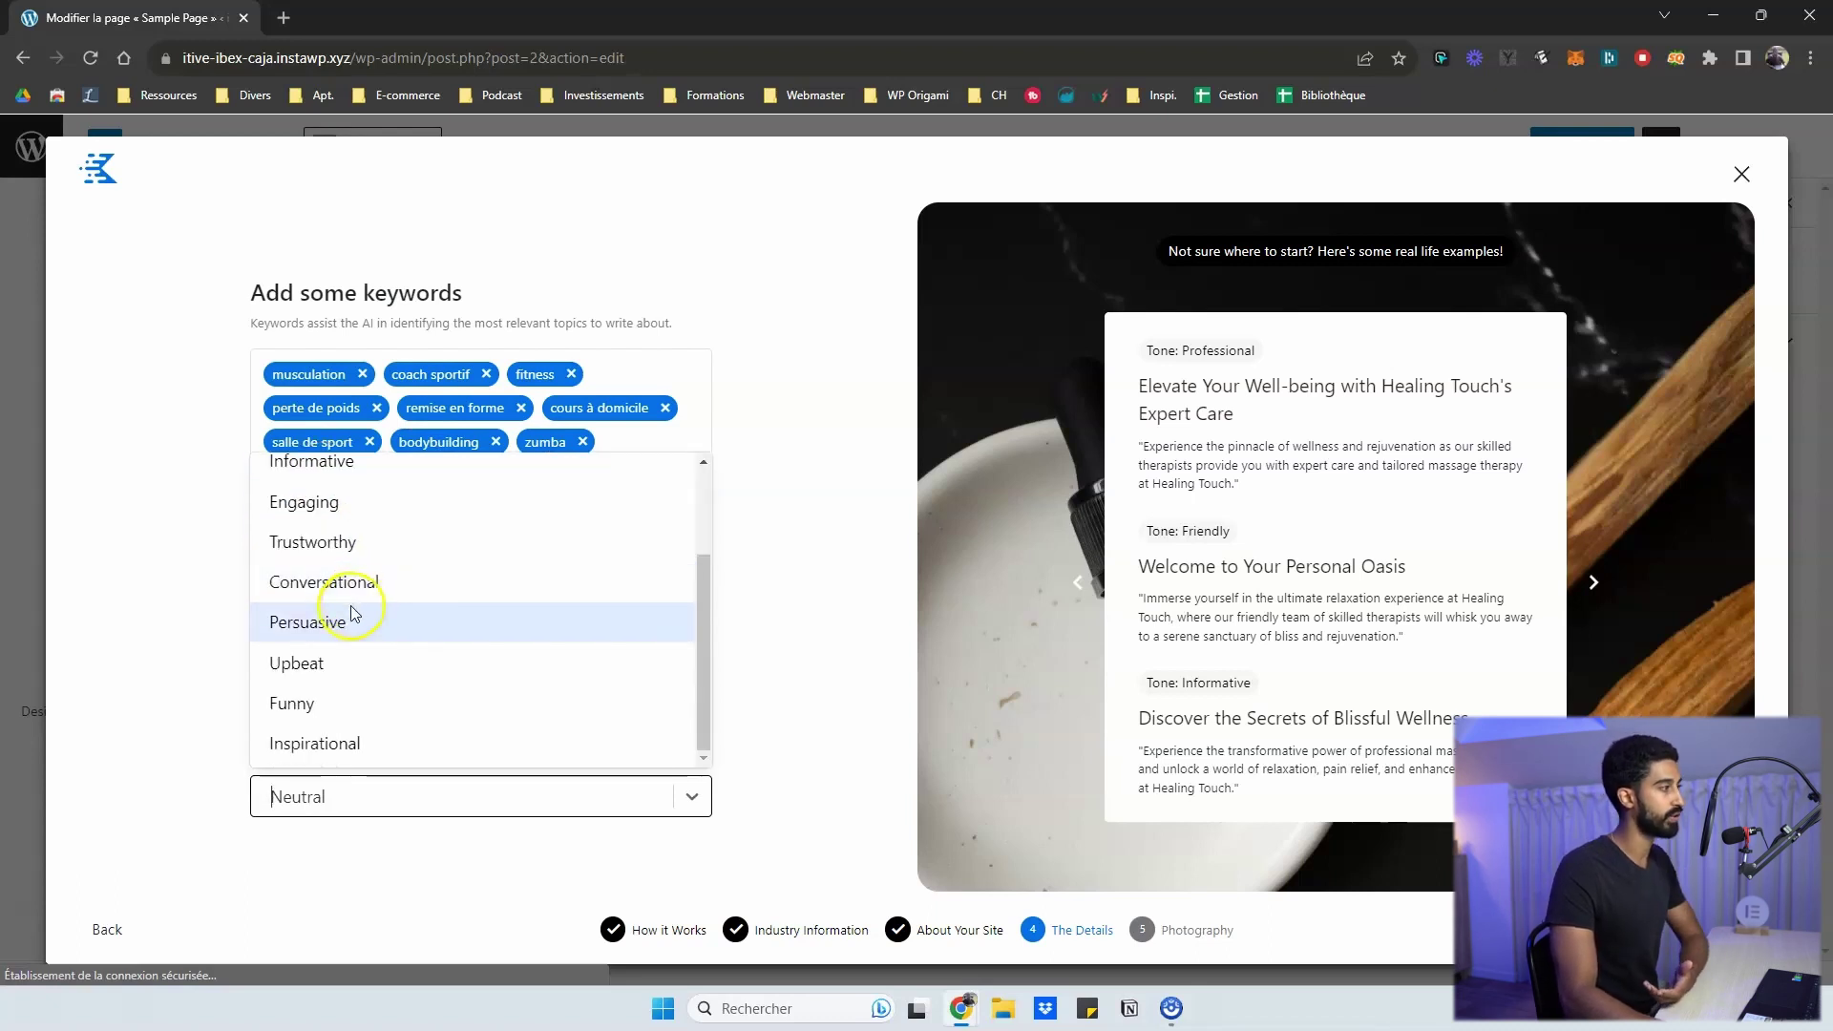
scroll(344, 587, up, 3)
click(303, 563)
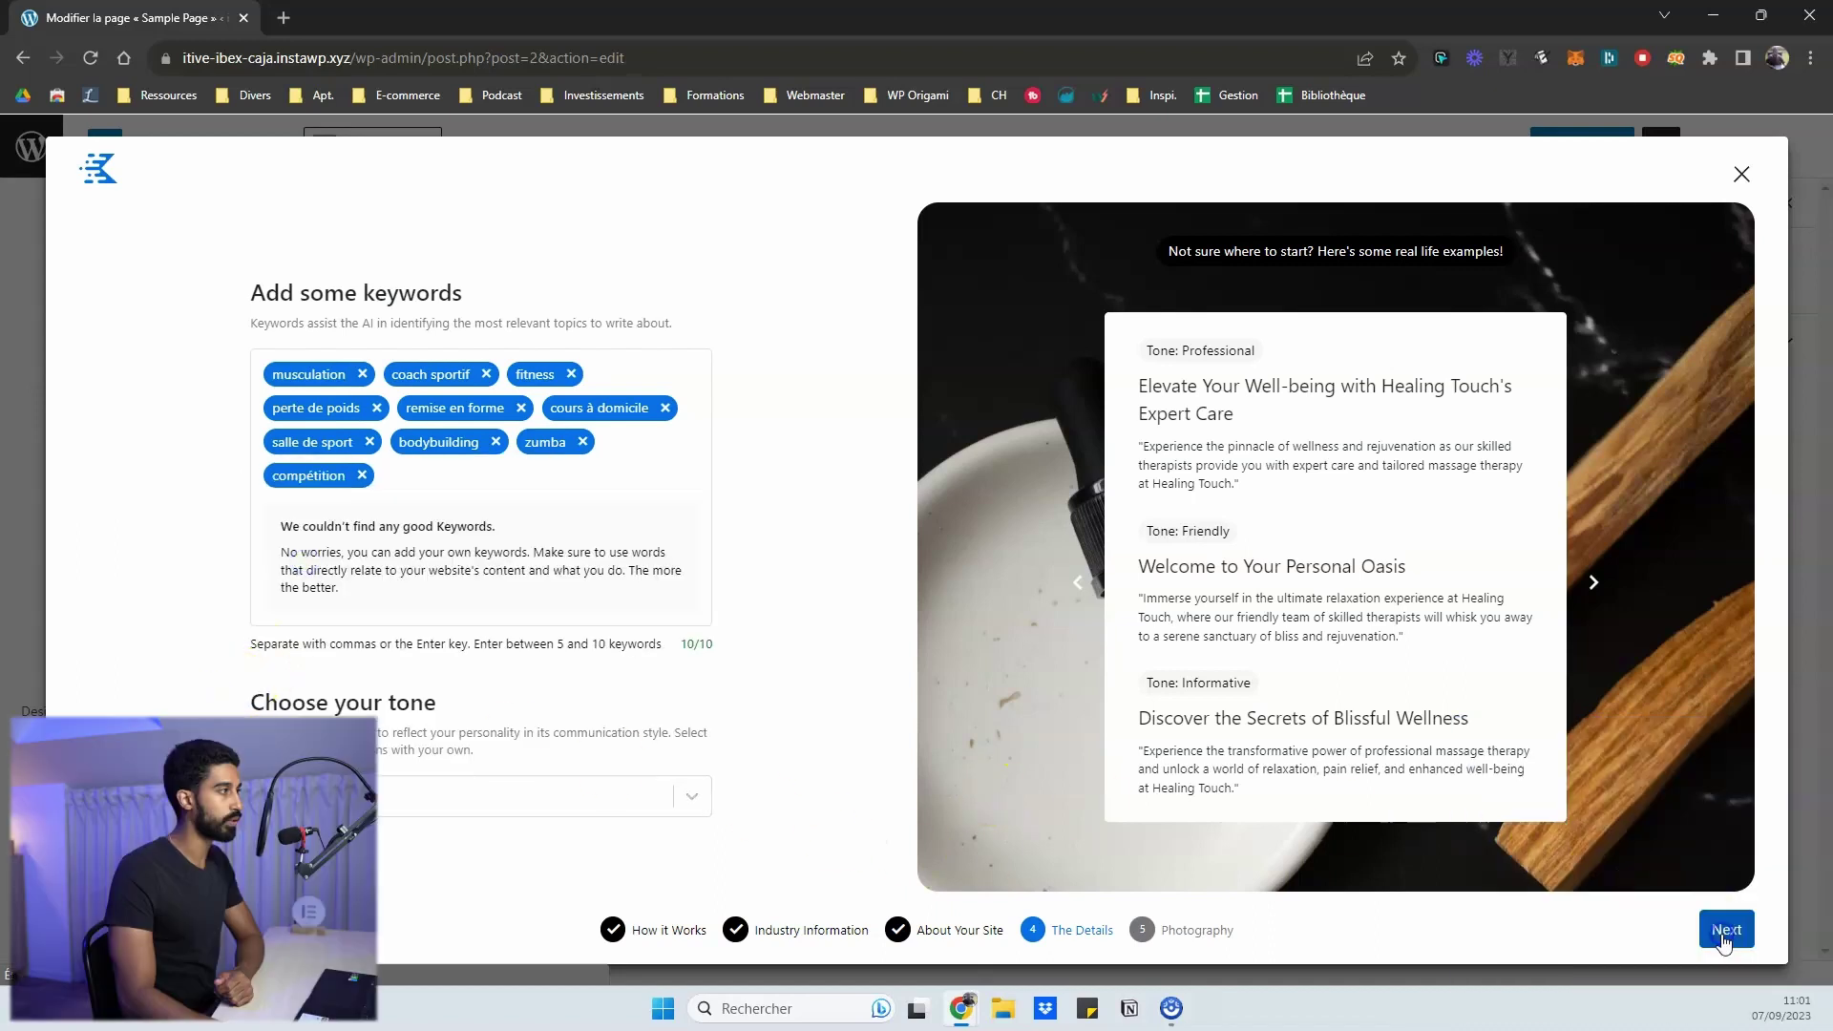
- Advance from the Details step to the Photography step
click(1726, 925)
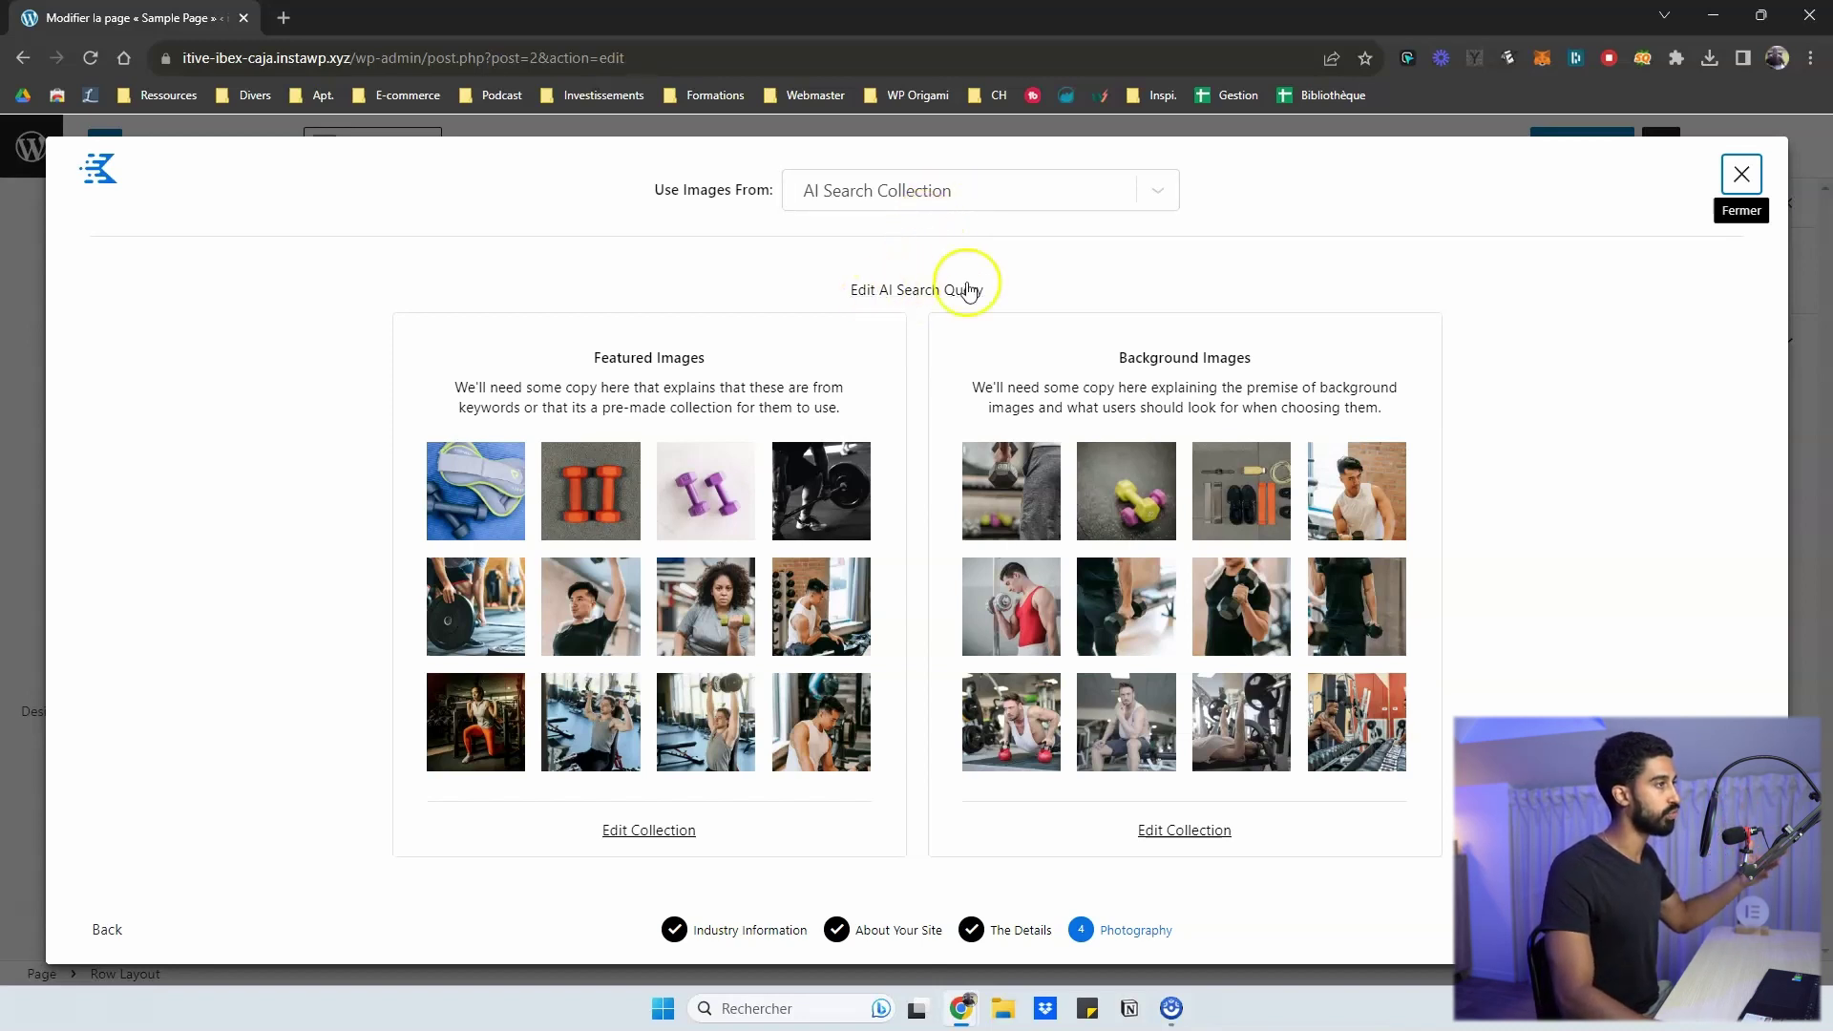
- Check the AI image search query, save it unchanged, and open the Use Images From list
click(895, 292)
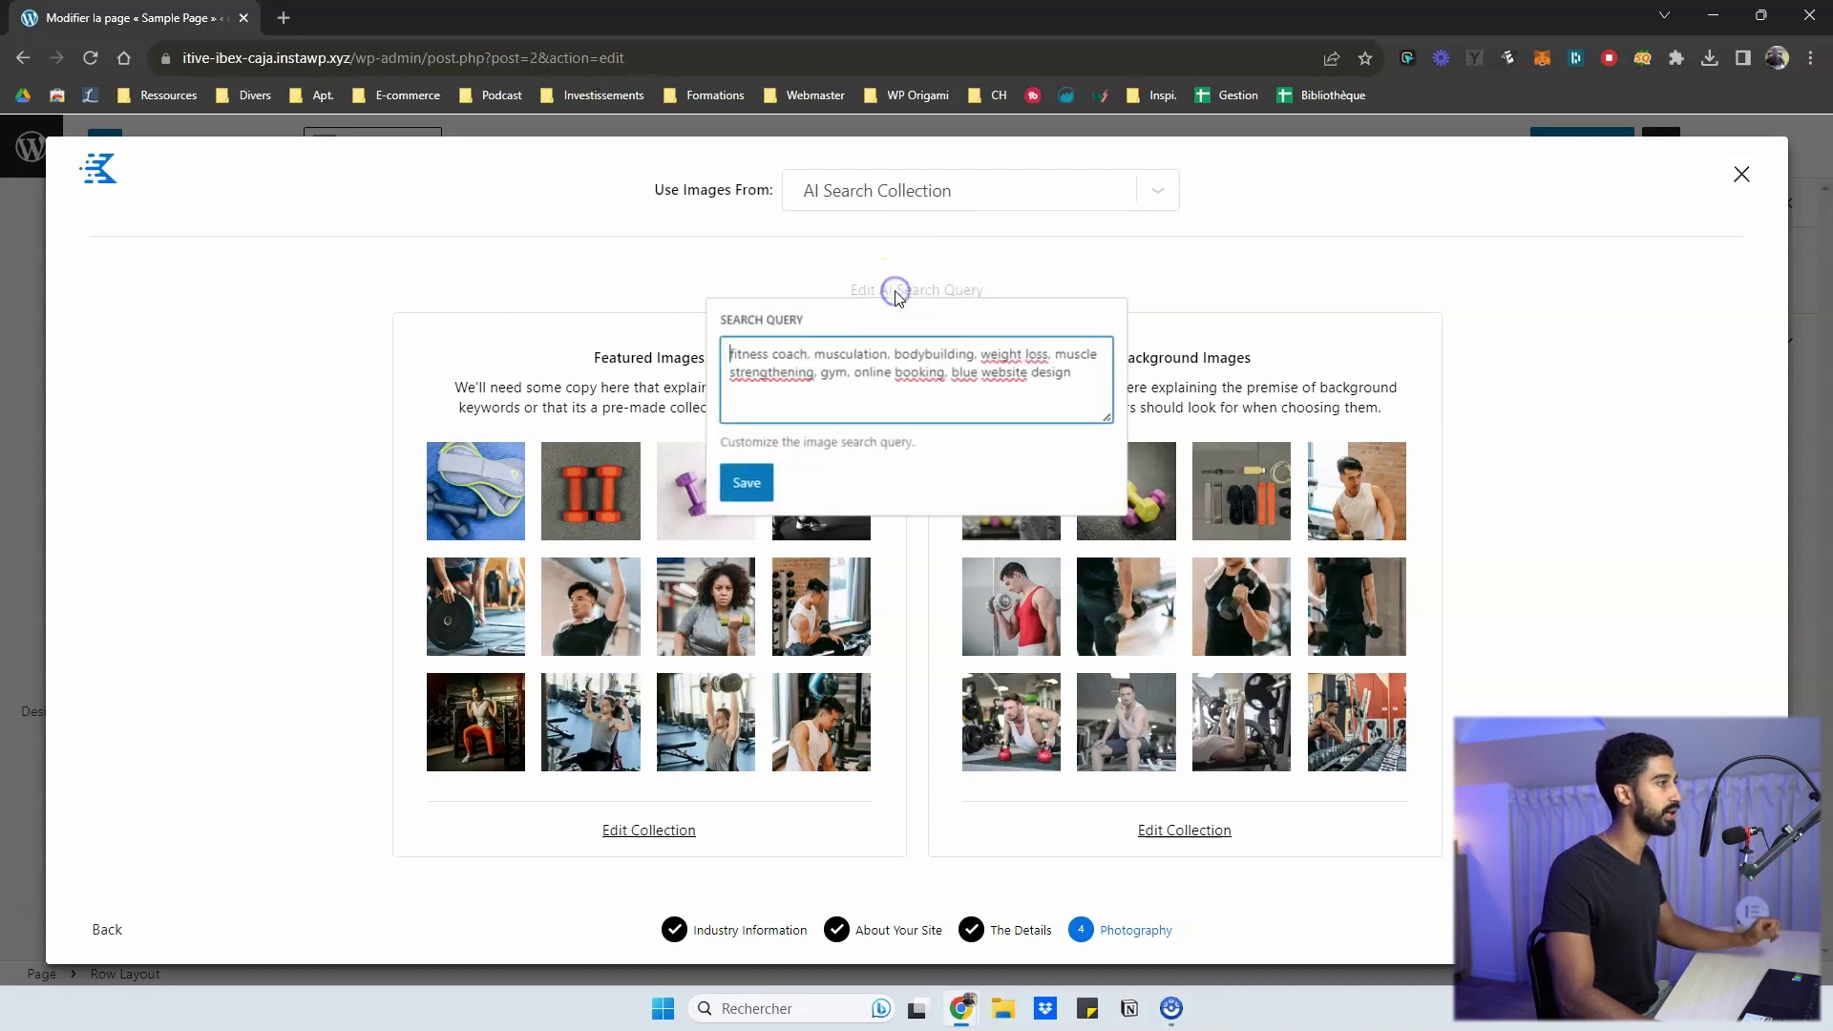
drag(749, 353, 1089, 374)
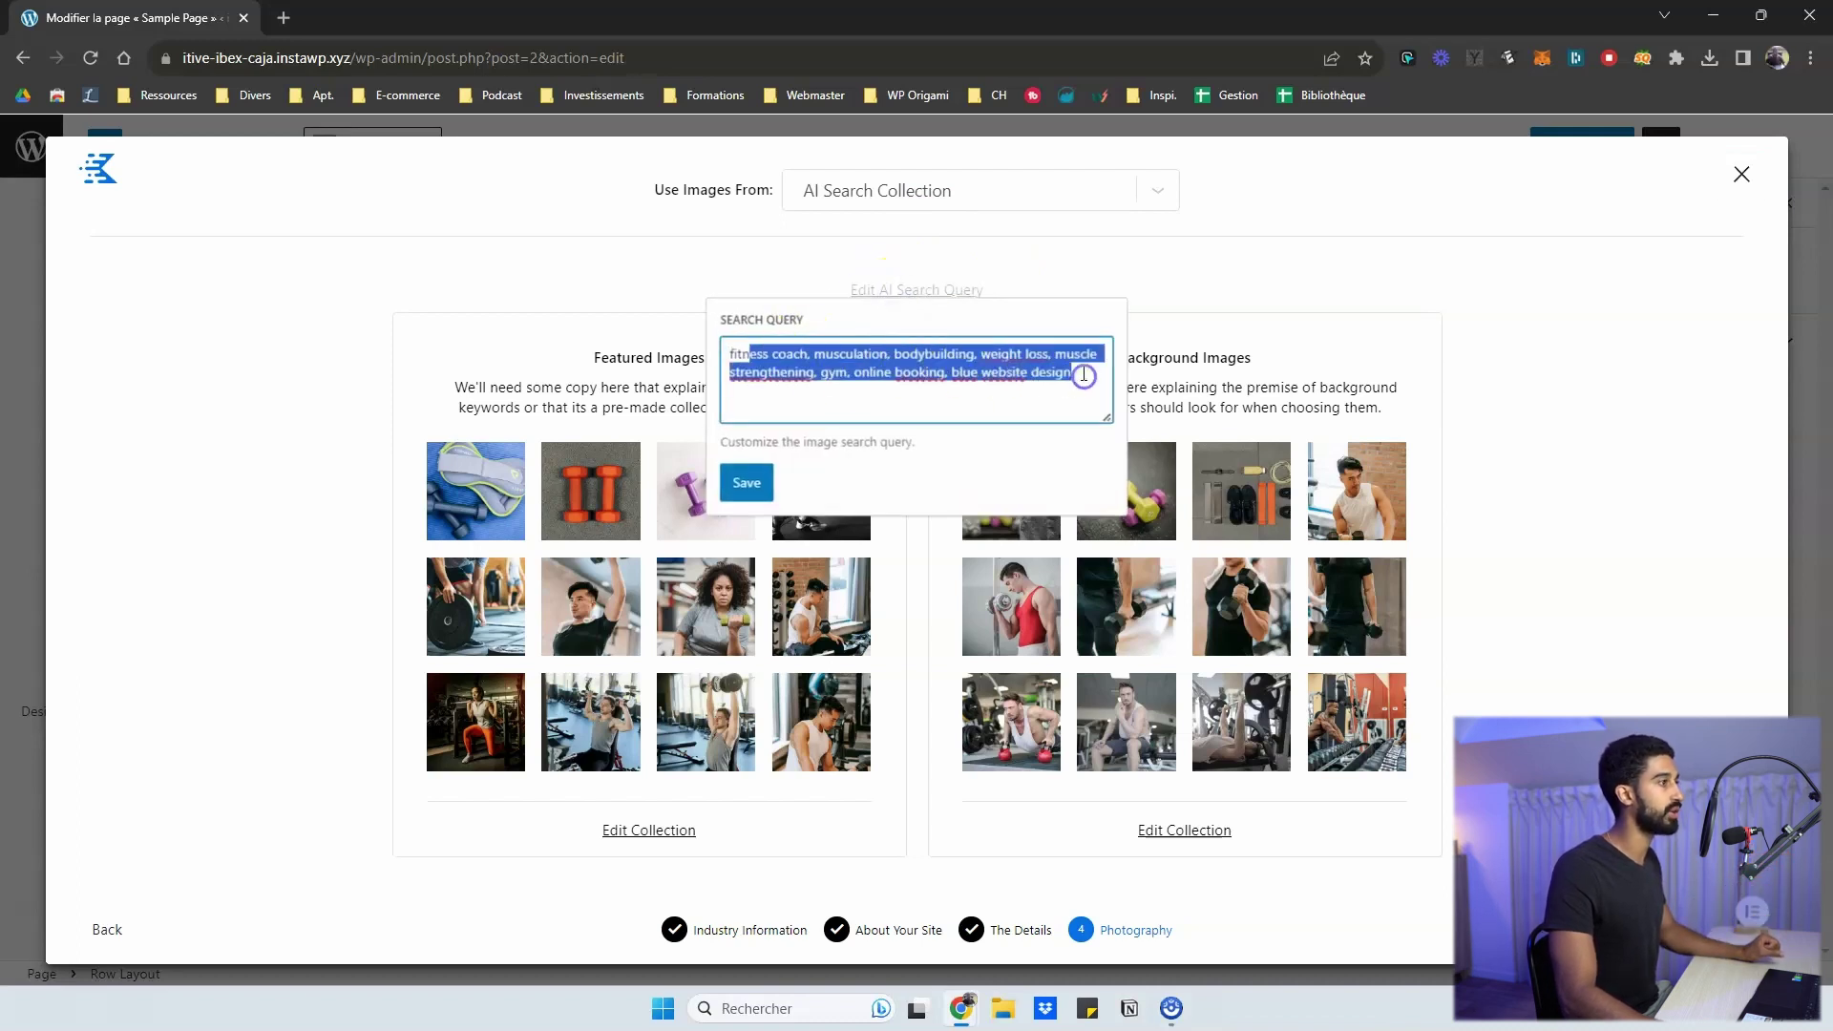
click(909, 368)
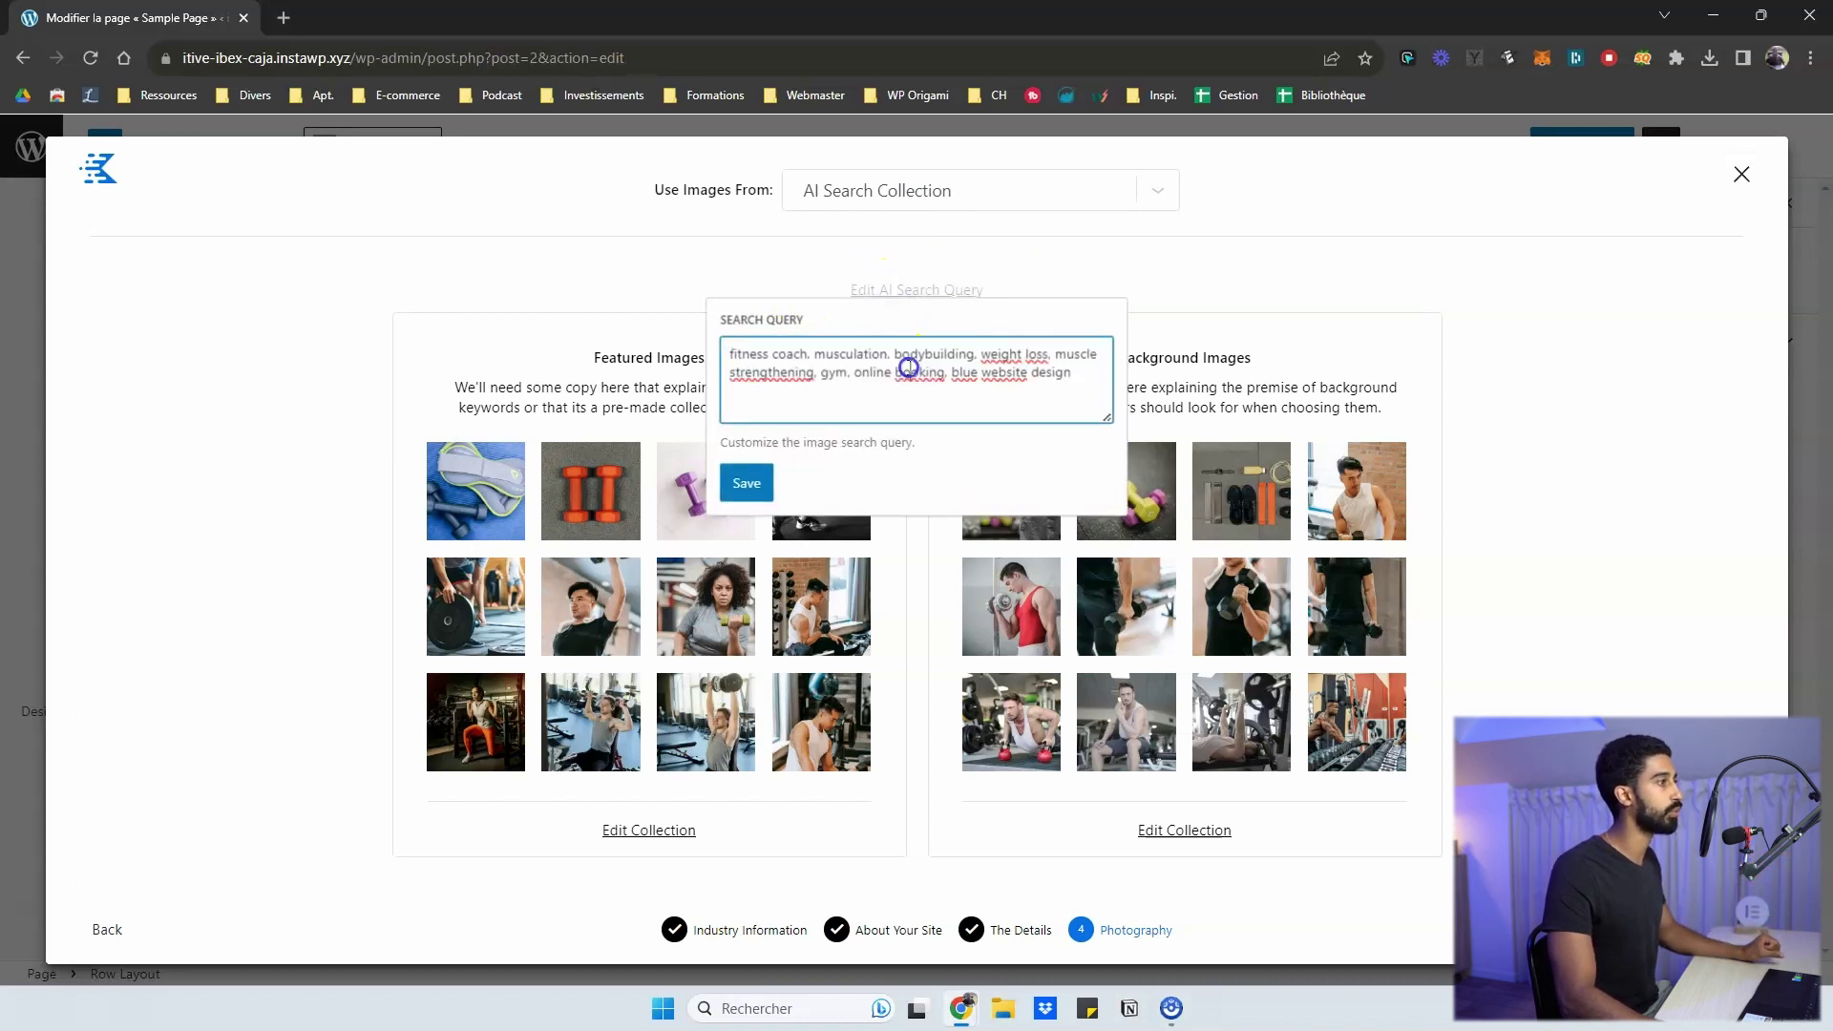
click(746, 483)
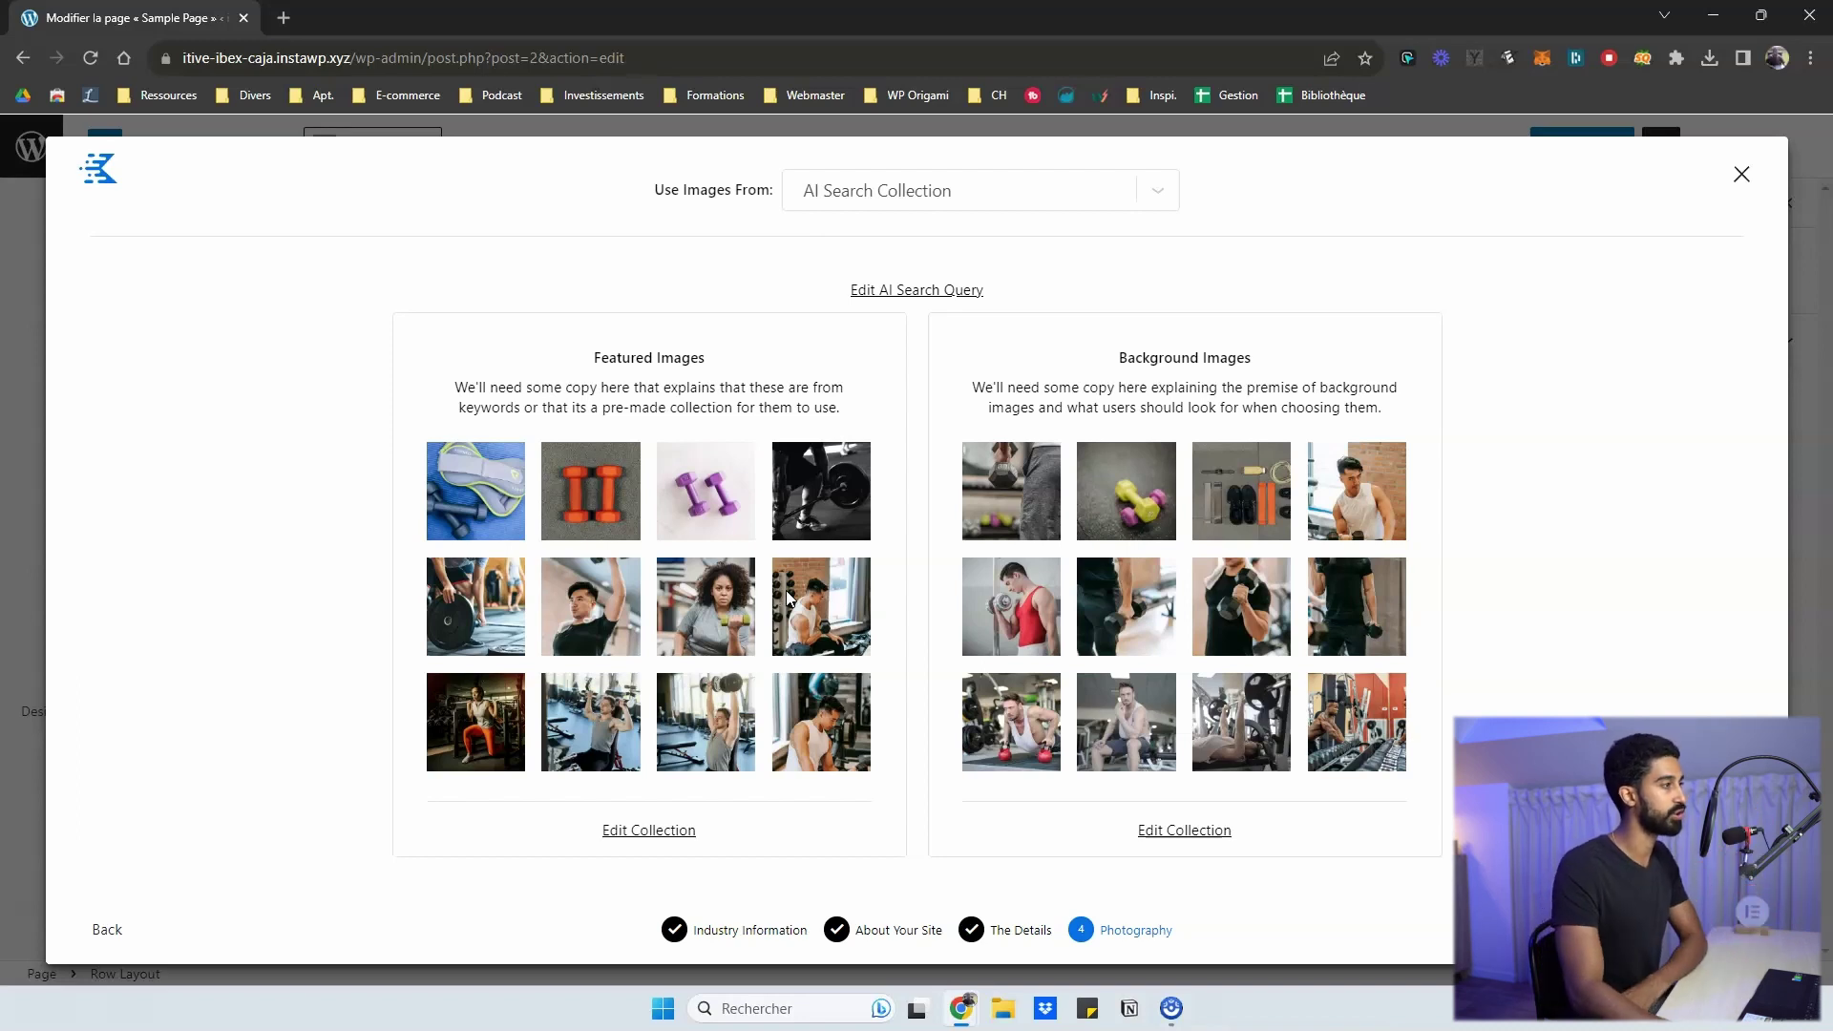
click(940, 212)
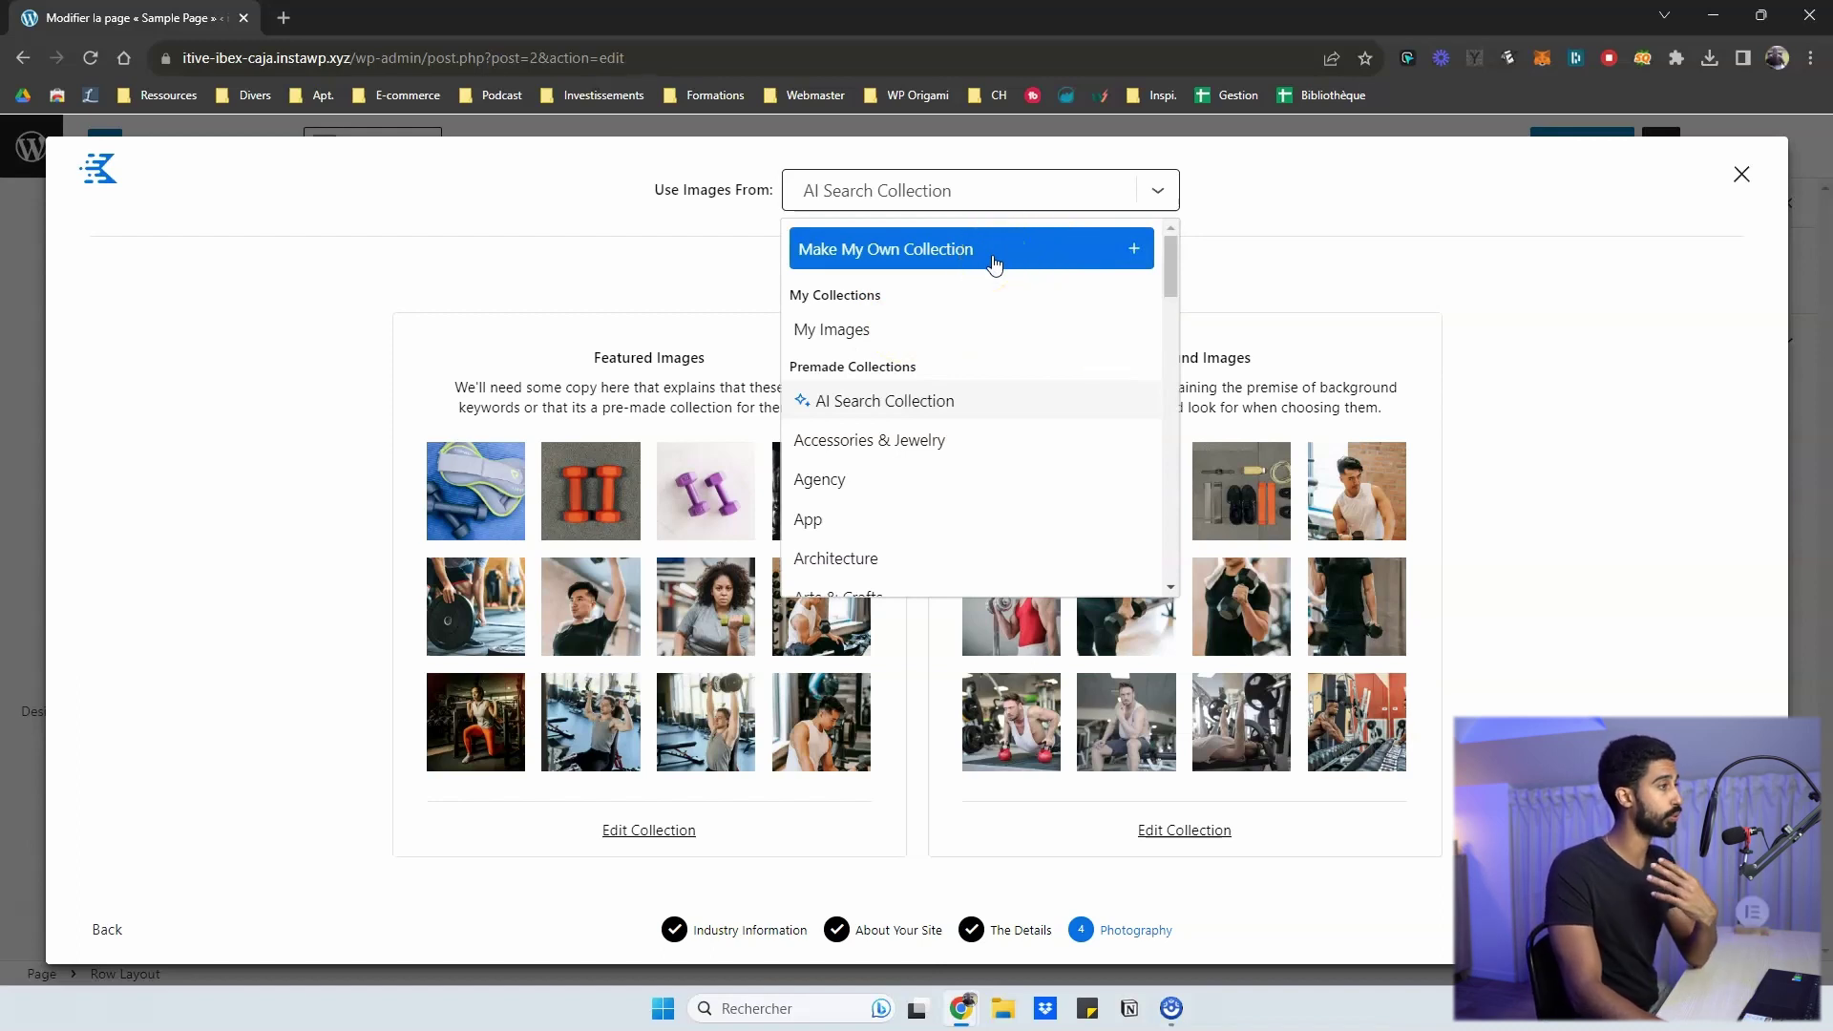
- Try the Agency image collection for the featured and background photos
click(1268, 212)
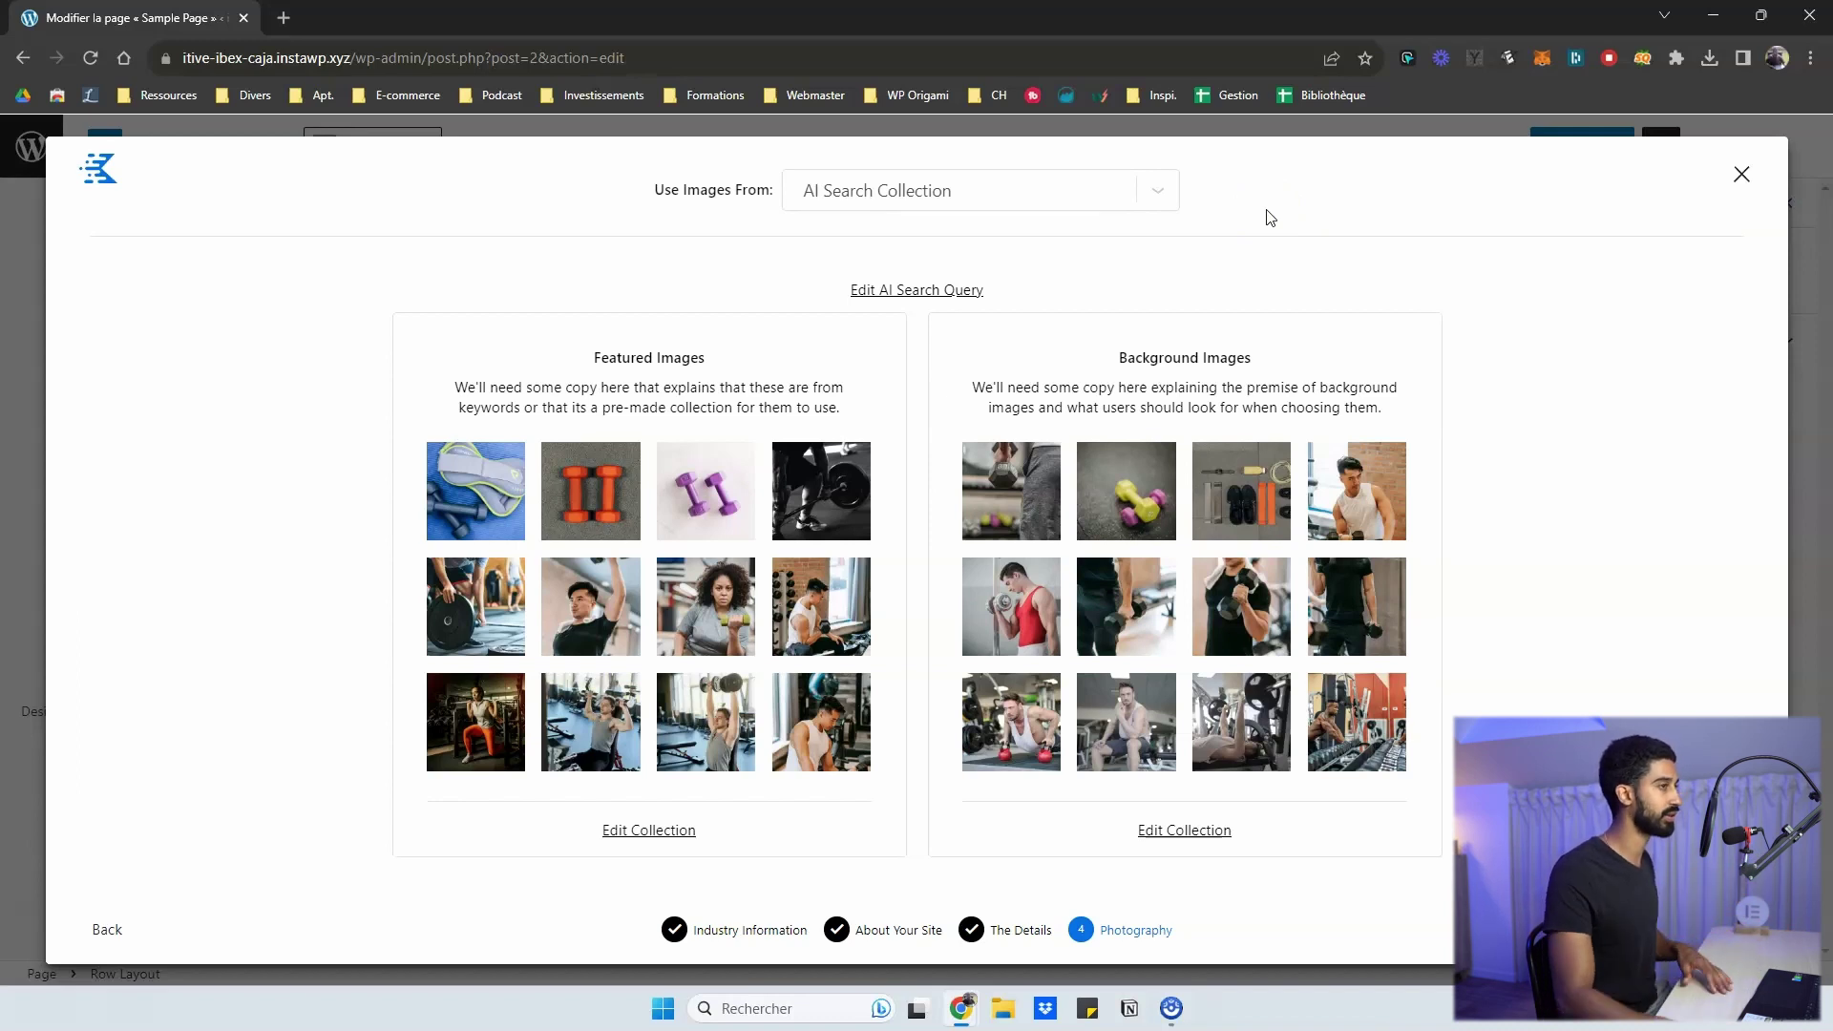
click(1113, 192)
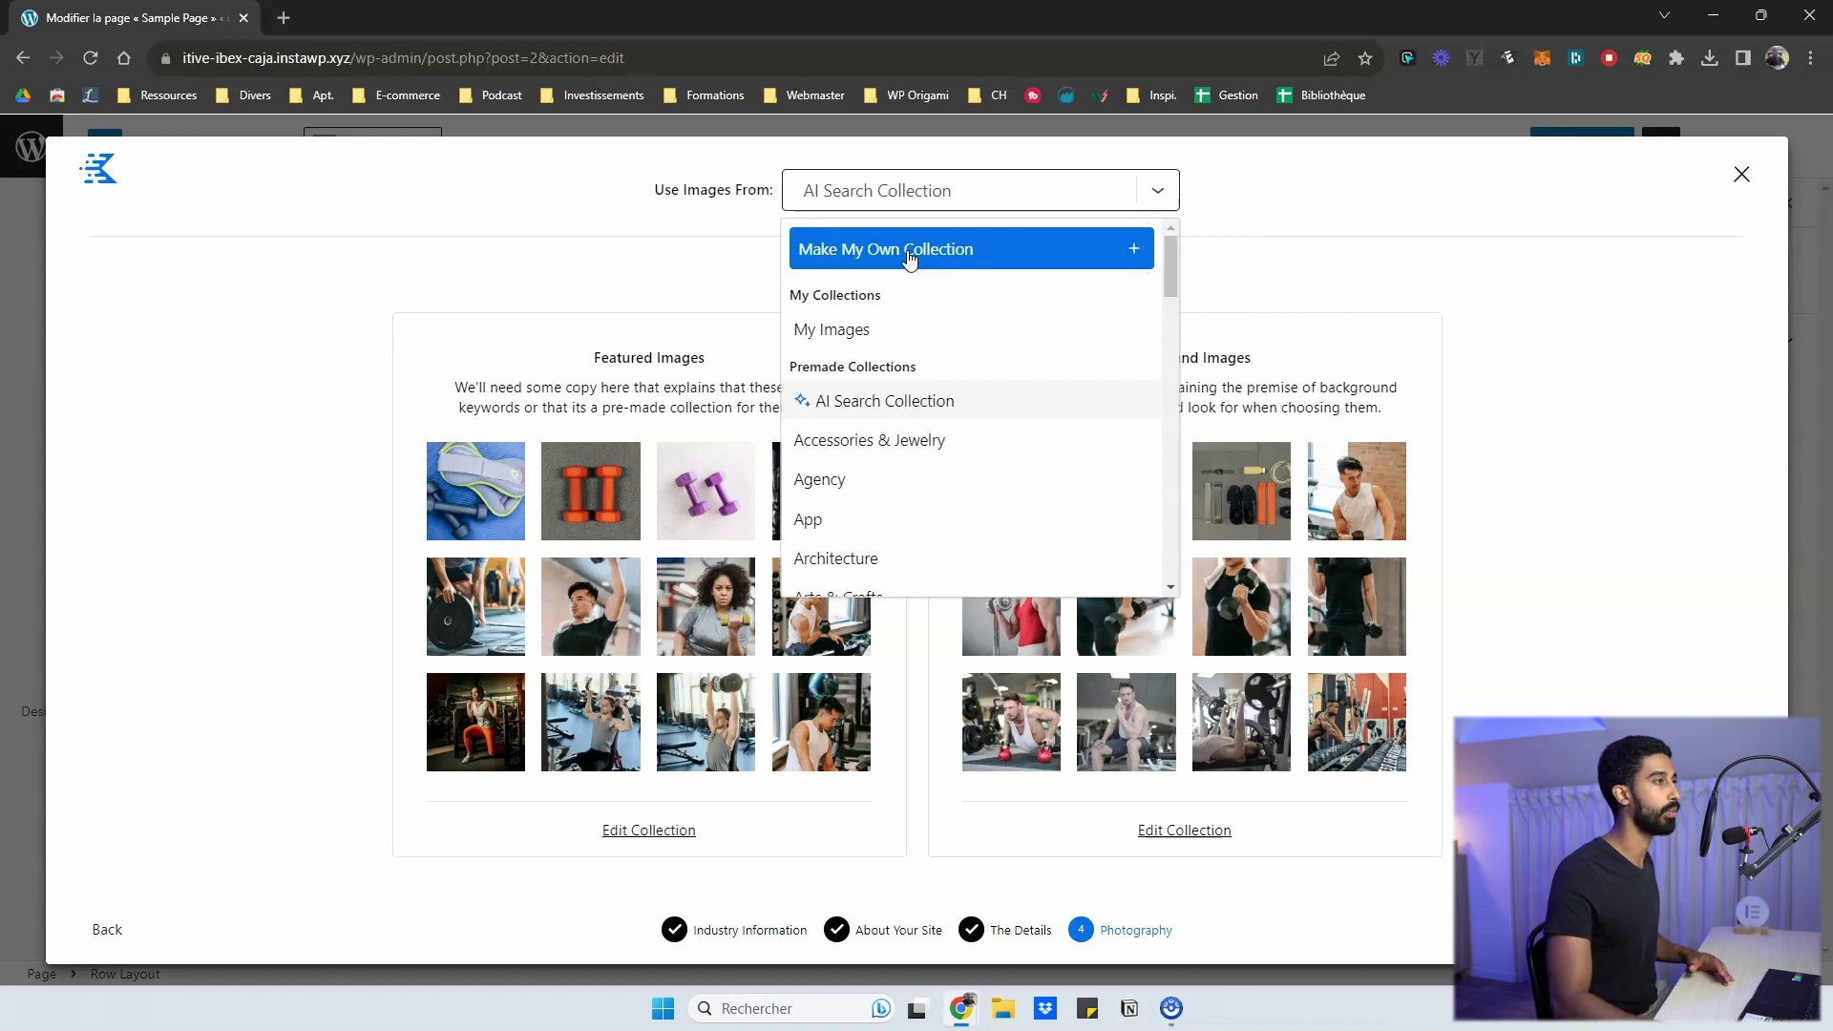
click(911, 253)
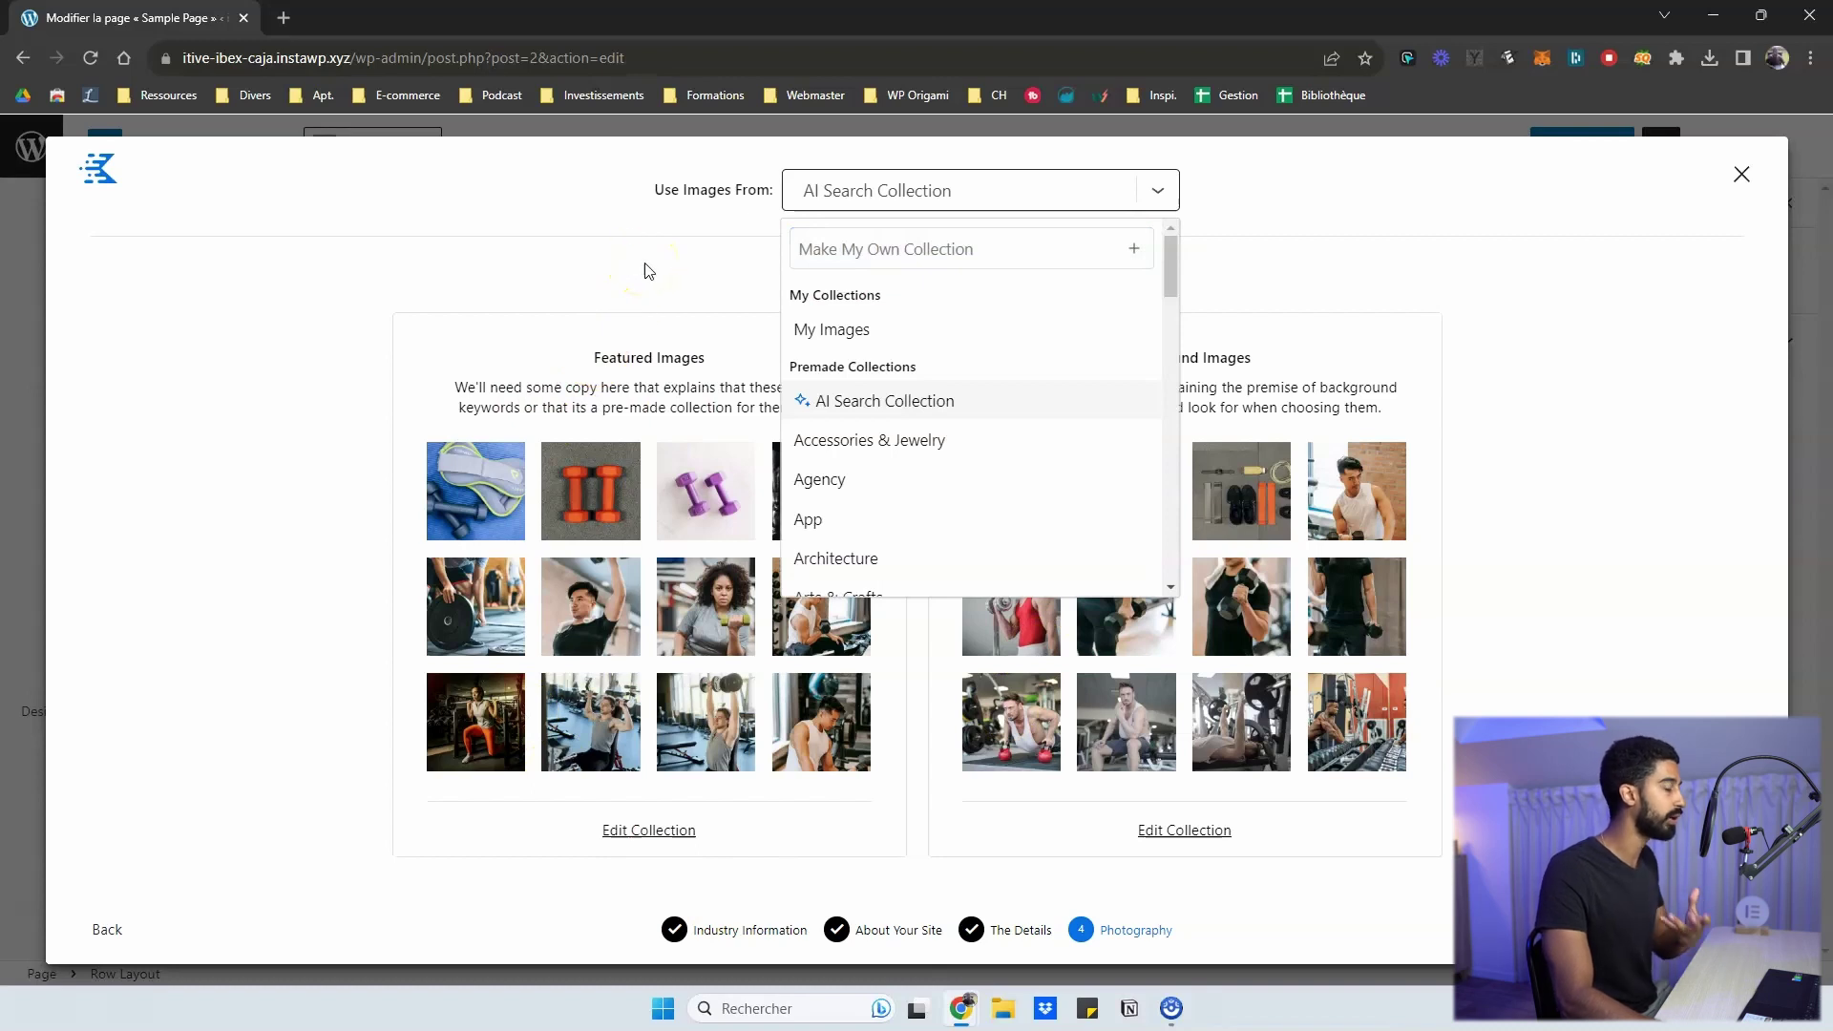
scroll(864, 415, down, 1)
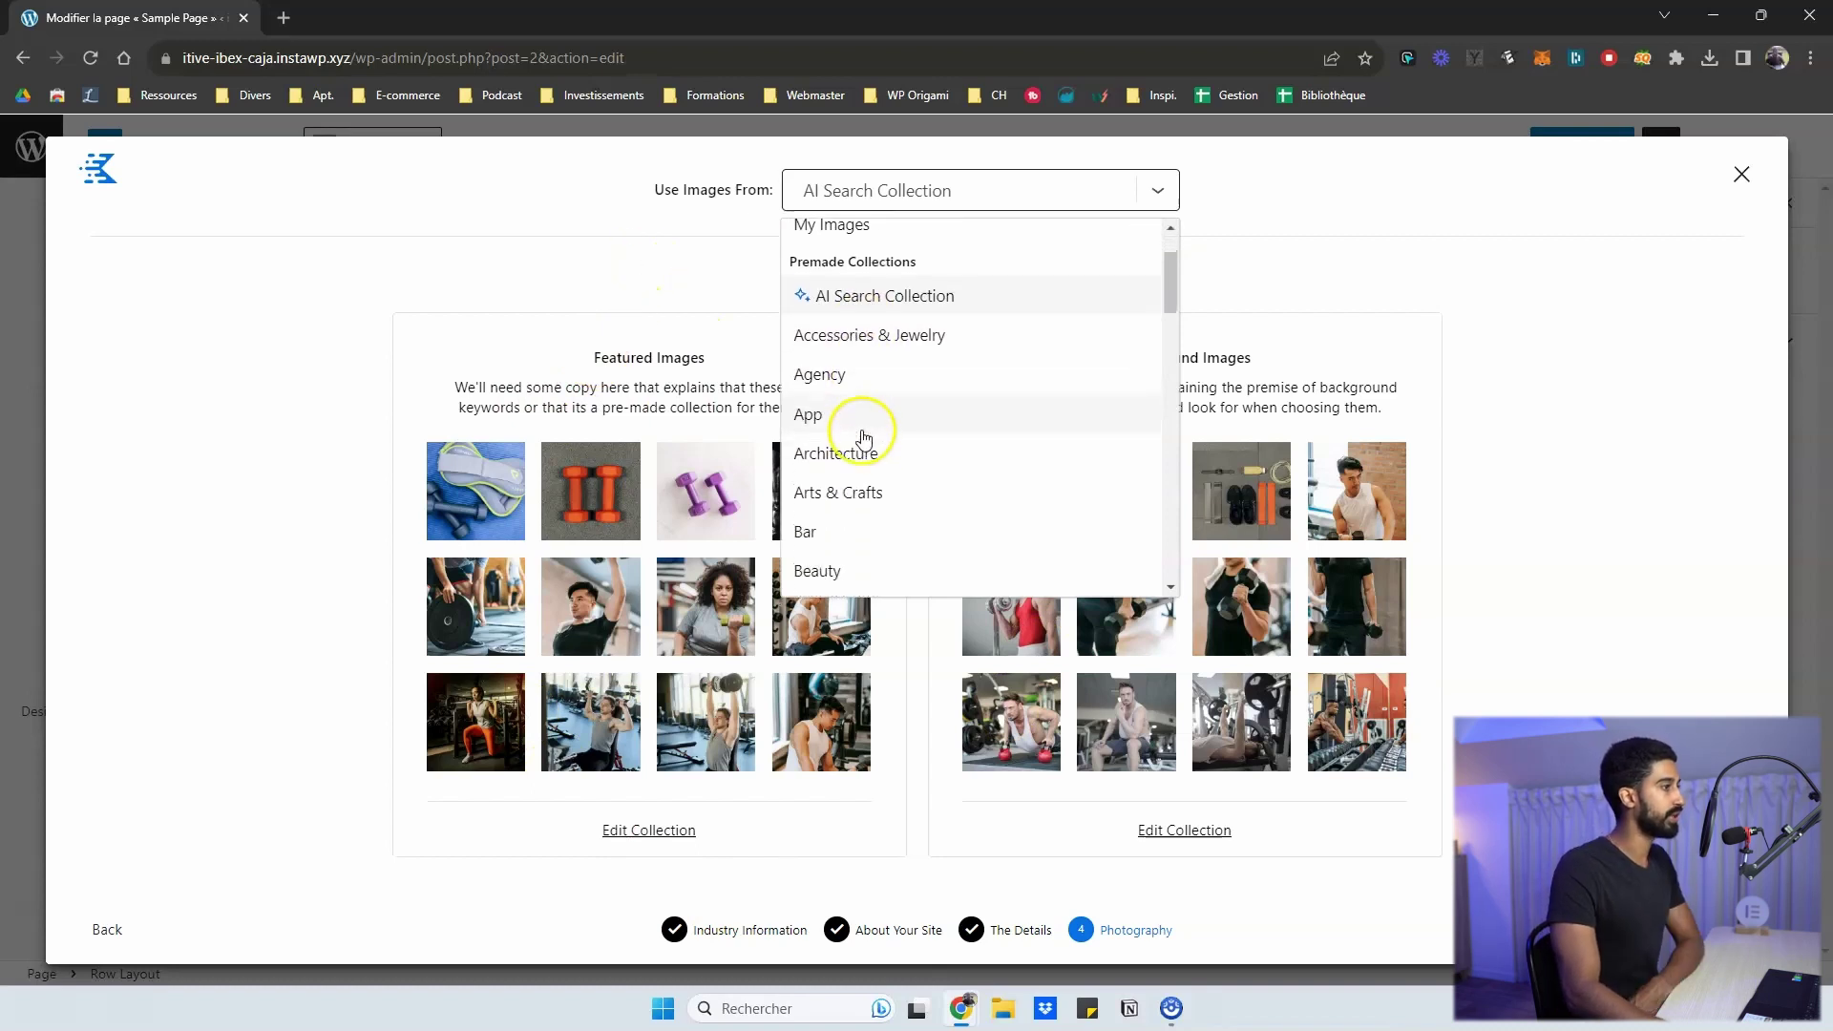
scroll(874, 393, down, 2)
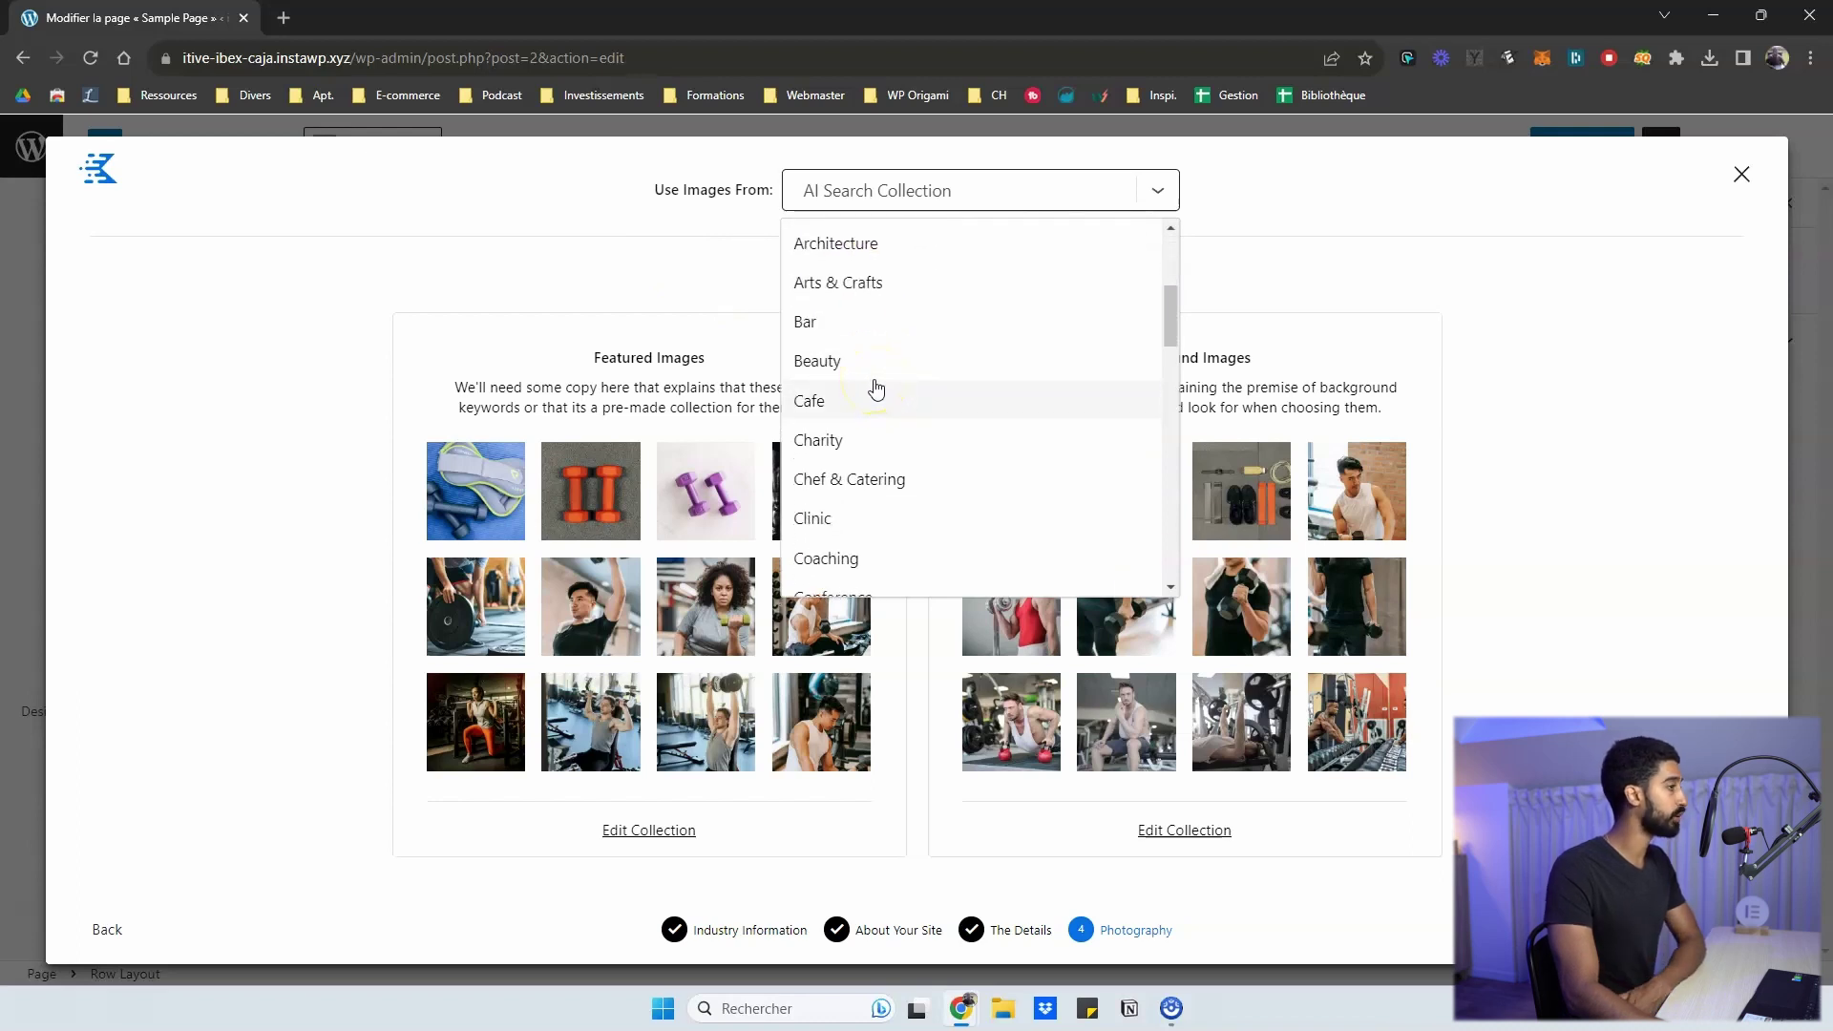
scroll(873, 390, up, 2)
click(843, 372)
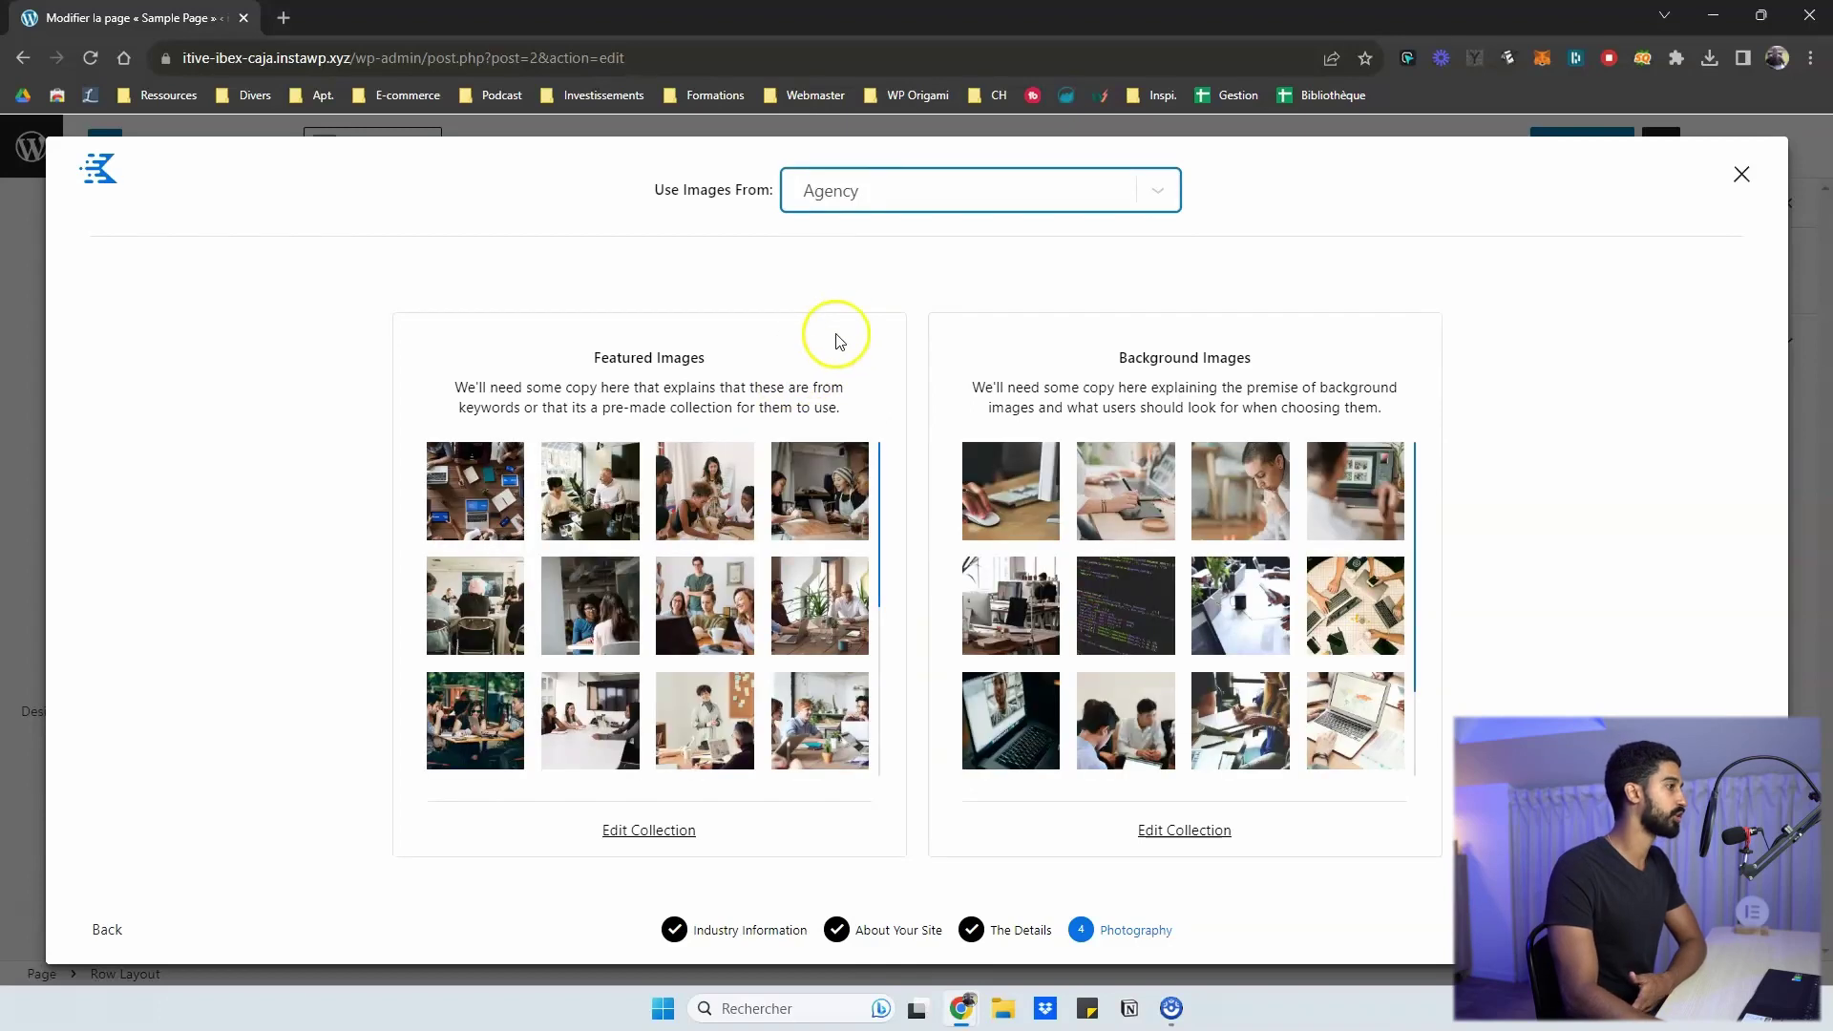
- Switch images to the Fitness collection, then settle on the AI Search Collection
click(871, 190)
scroll(943, 451, down, 4)
scroll(926, 429, down, 3)
scroll(840, 324, up, 1)
click(827, 356)
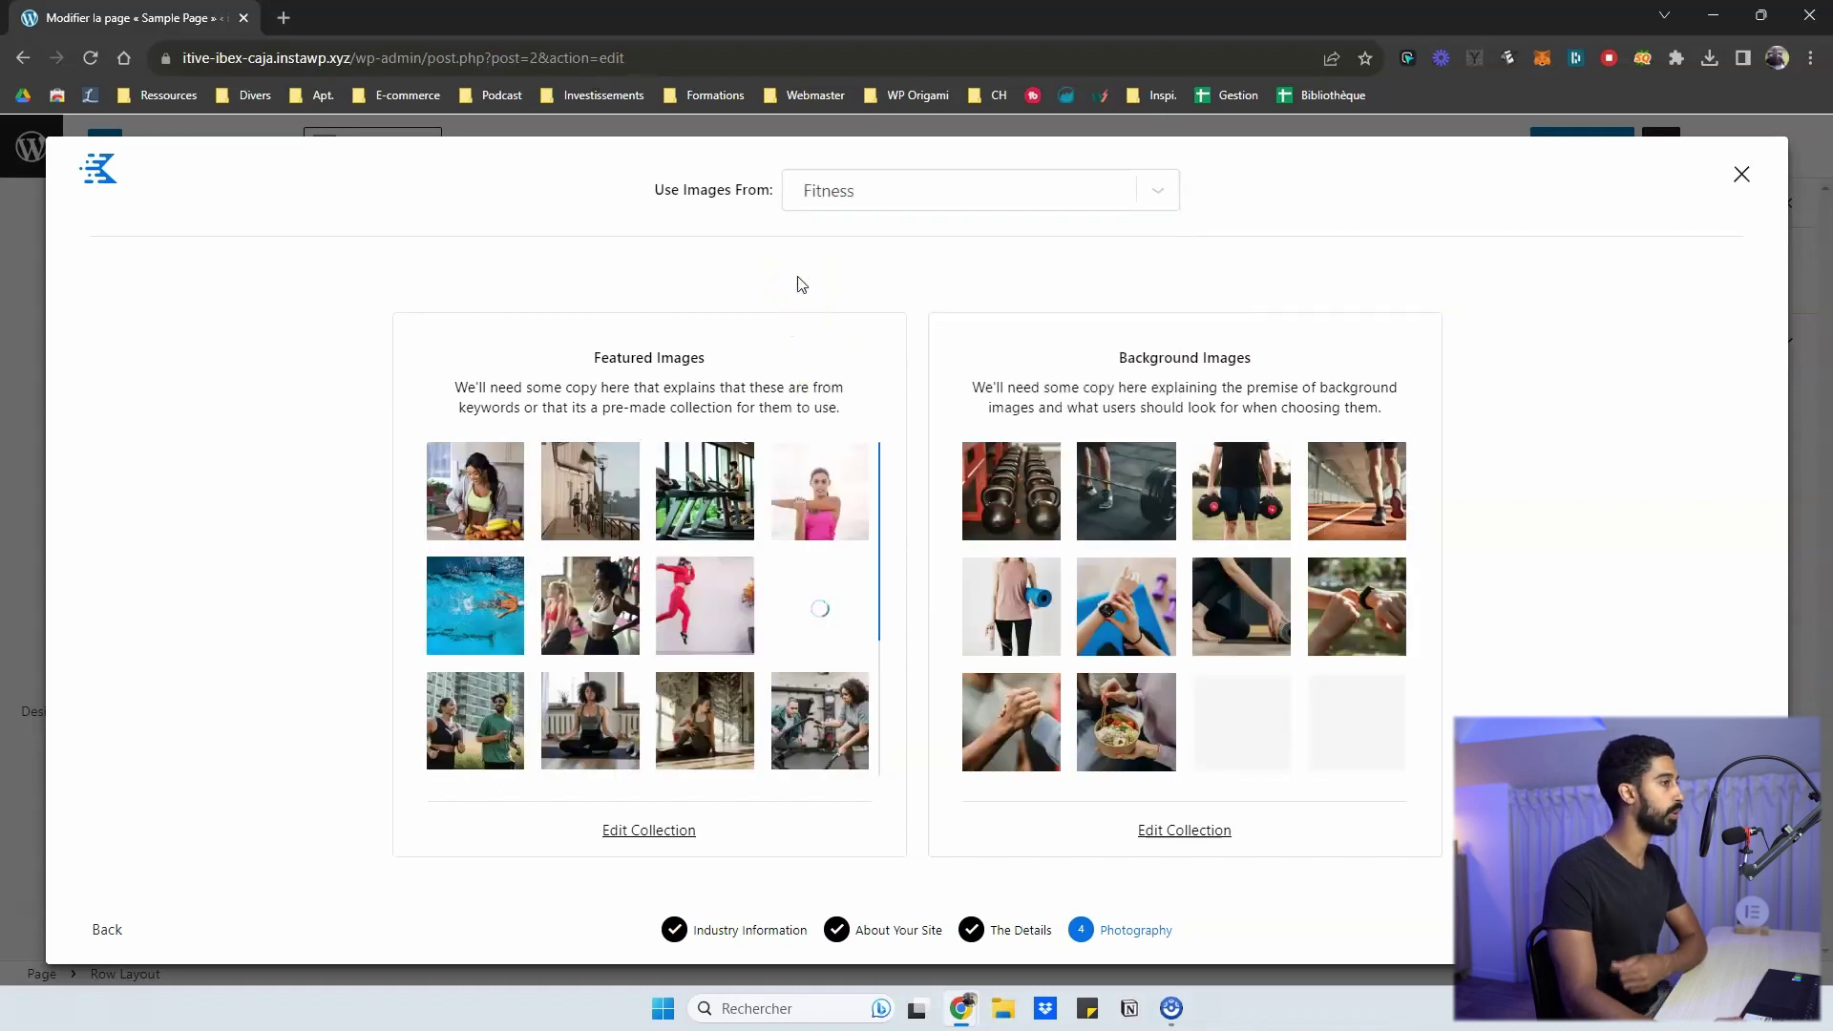
click(912, 194)
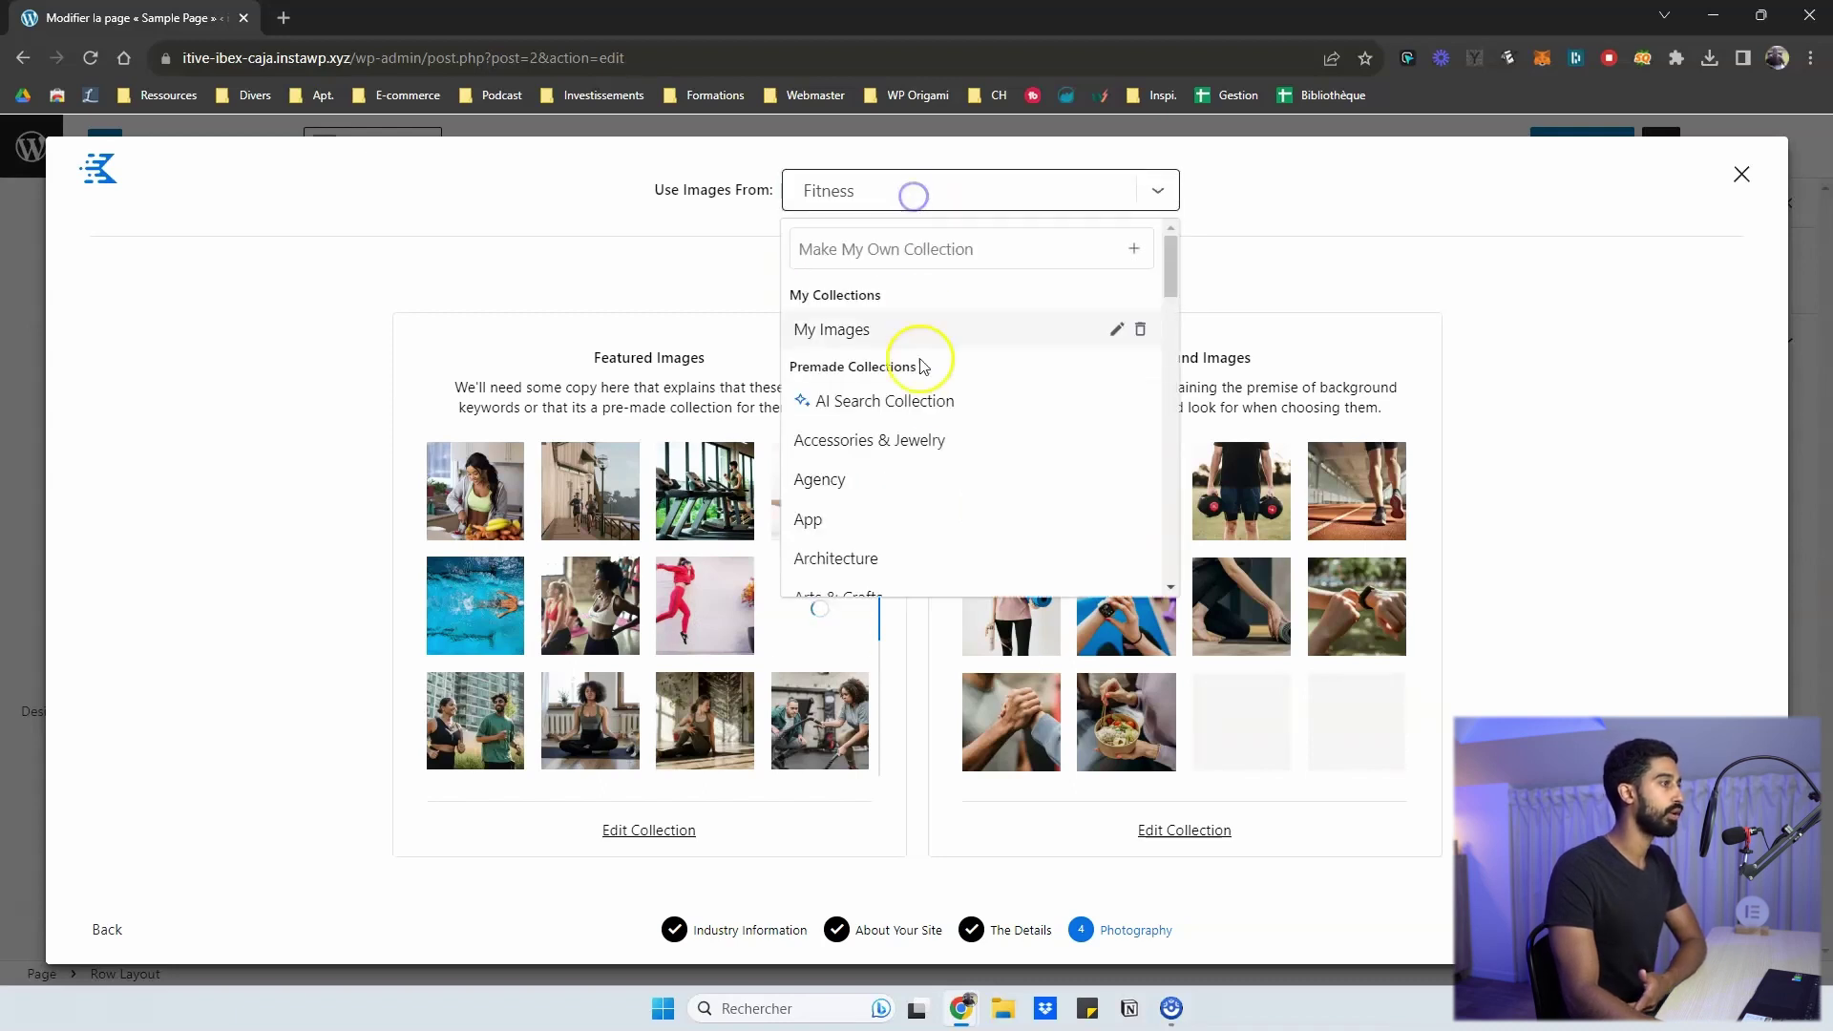
click(888, 406)
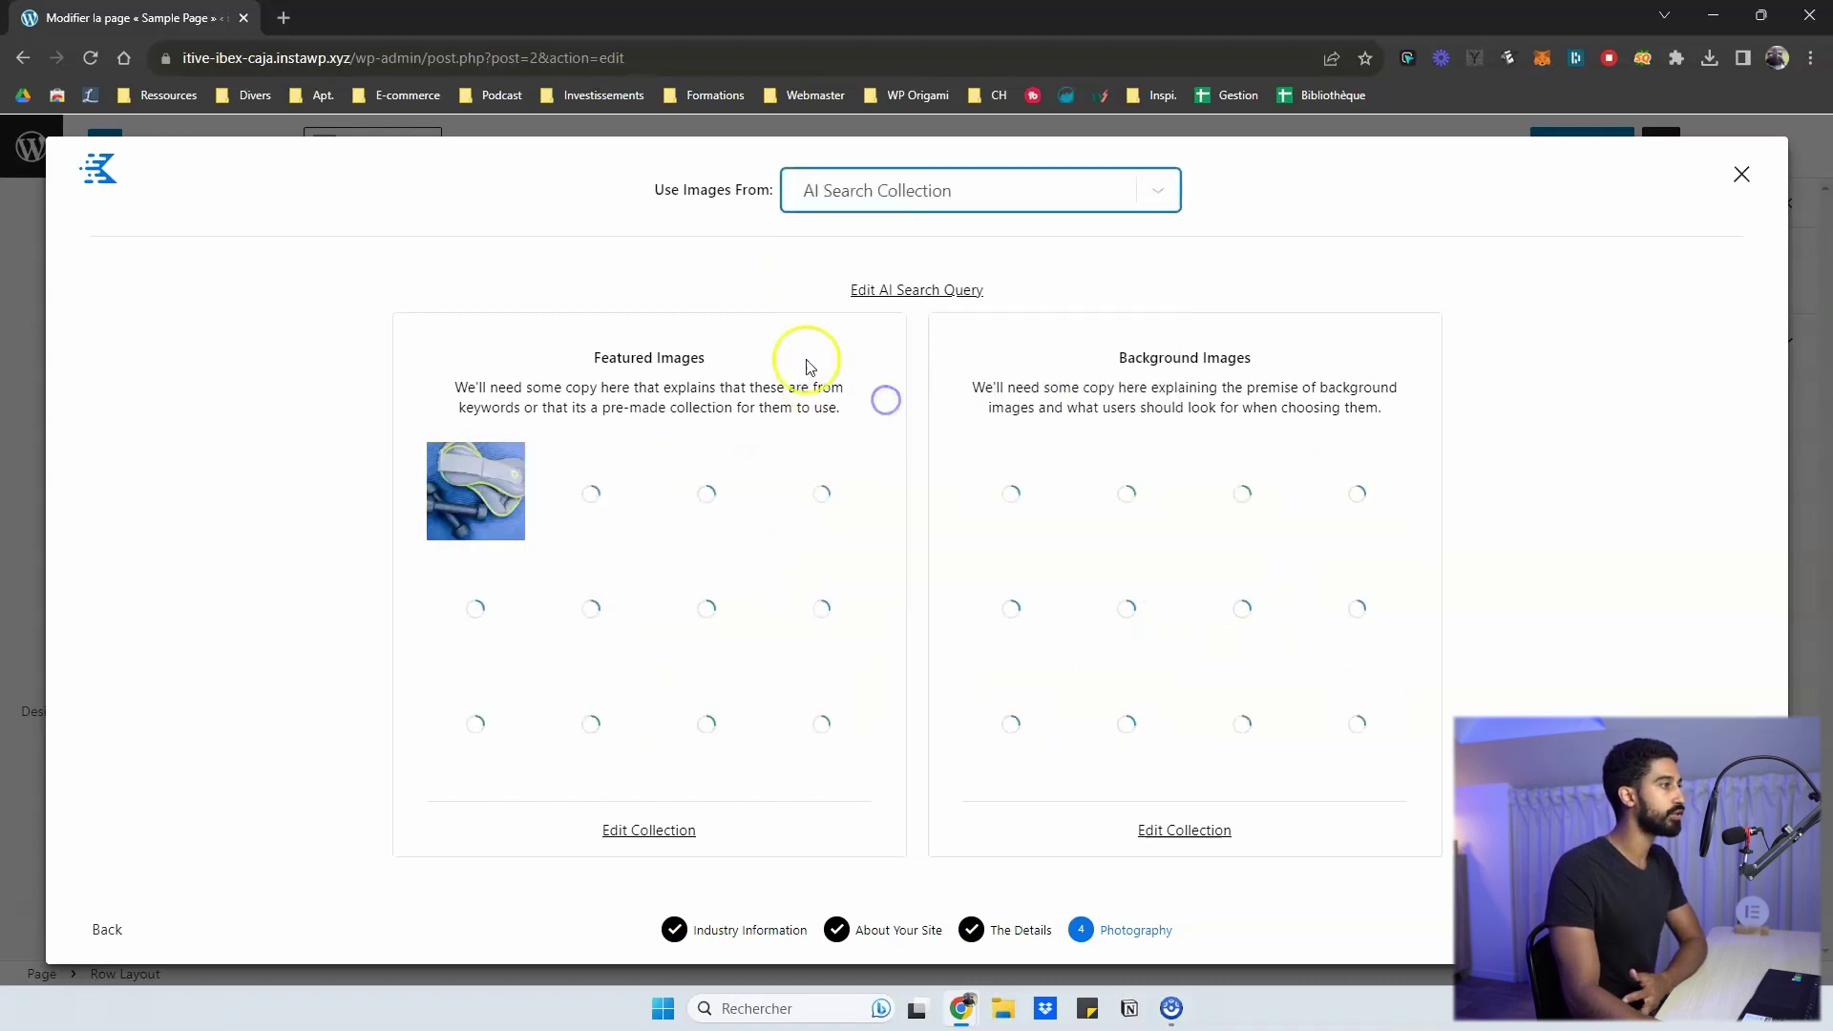
click(673, 247)
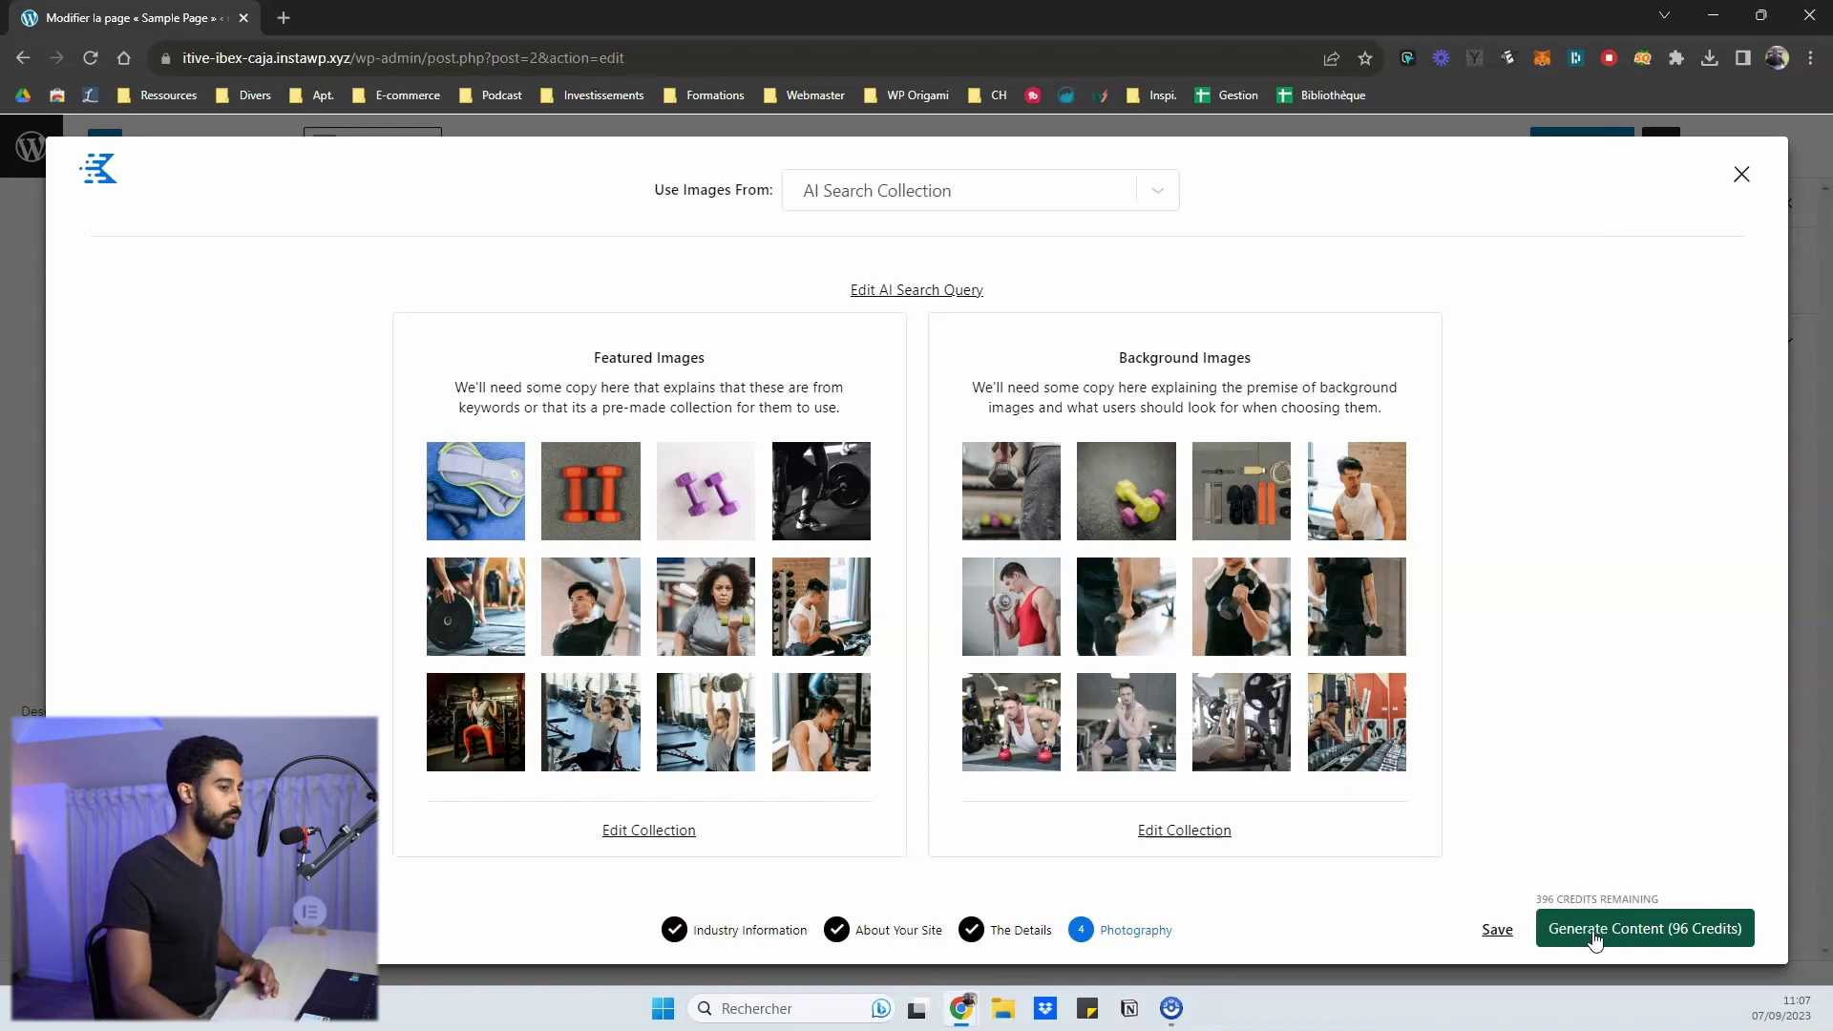
- Generate AI content using the chosen images and look over the results
click(1594, 937)
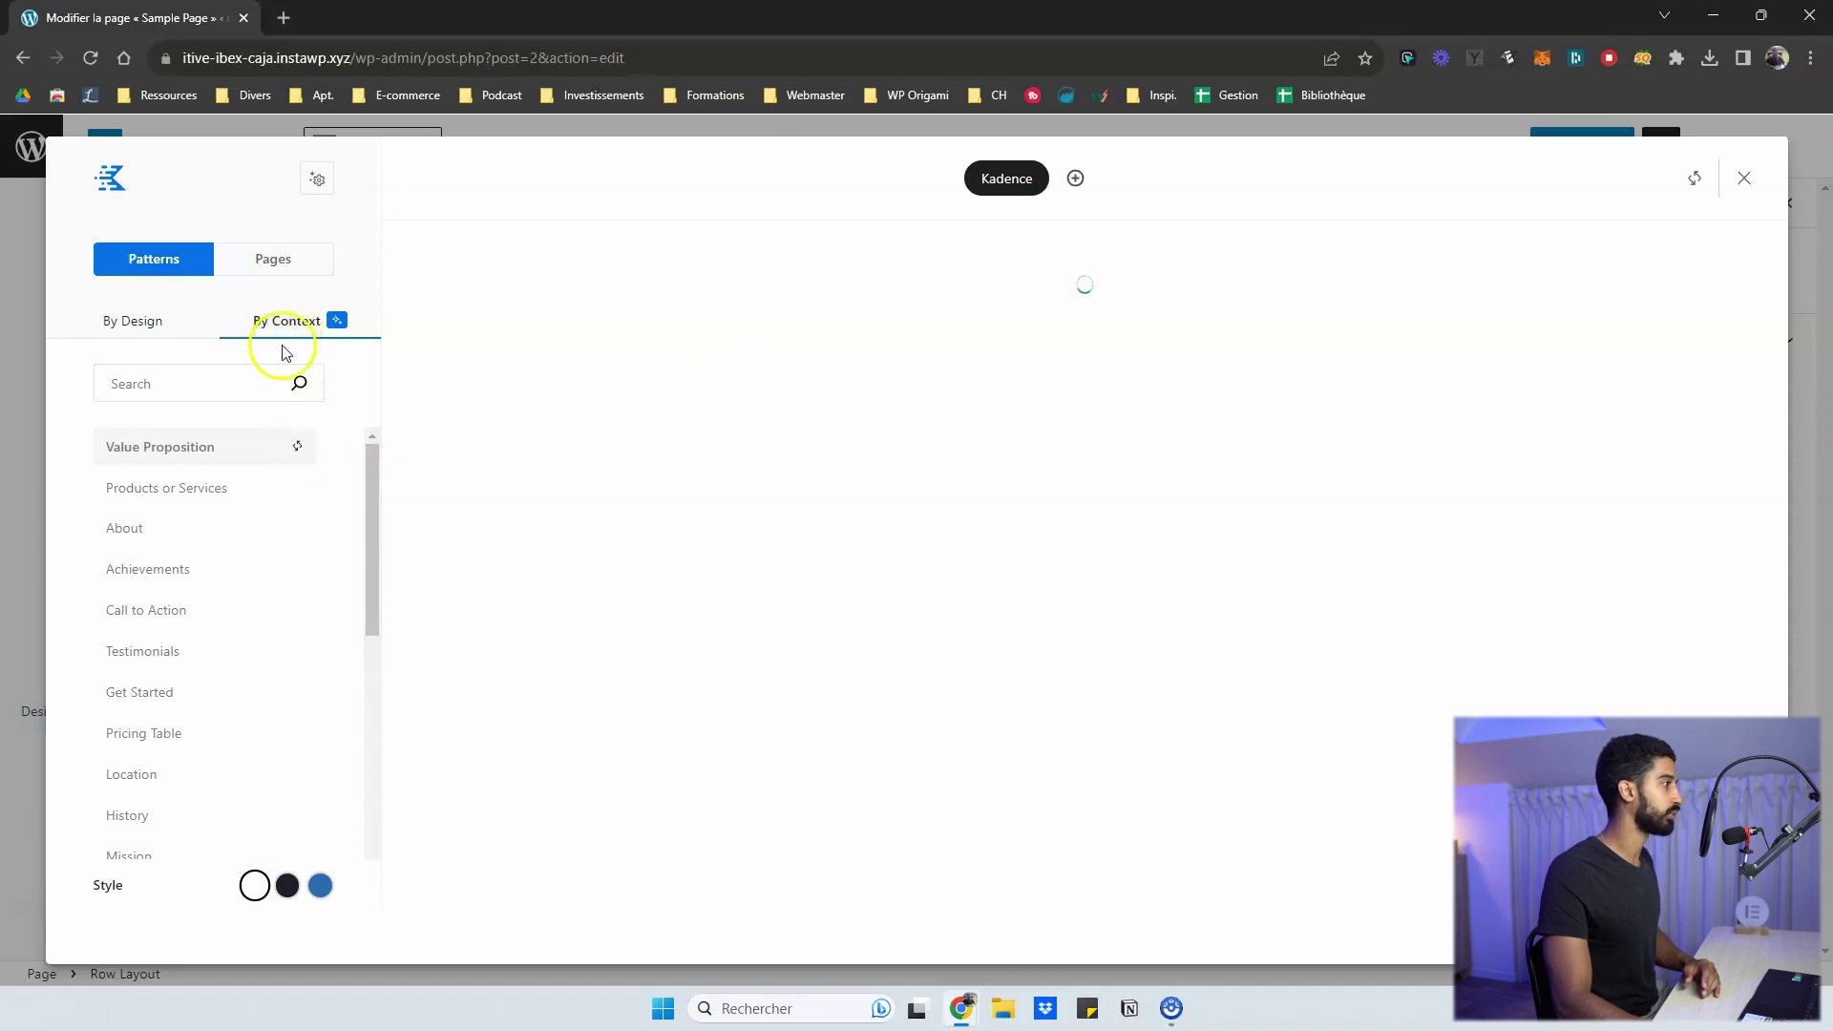
scroll(159, 469, down, 2)
scroll(159, 470, up, 2)
scroll(154, 521, down, 5)
scroll(151, 639, up, 5)
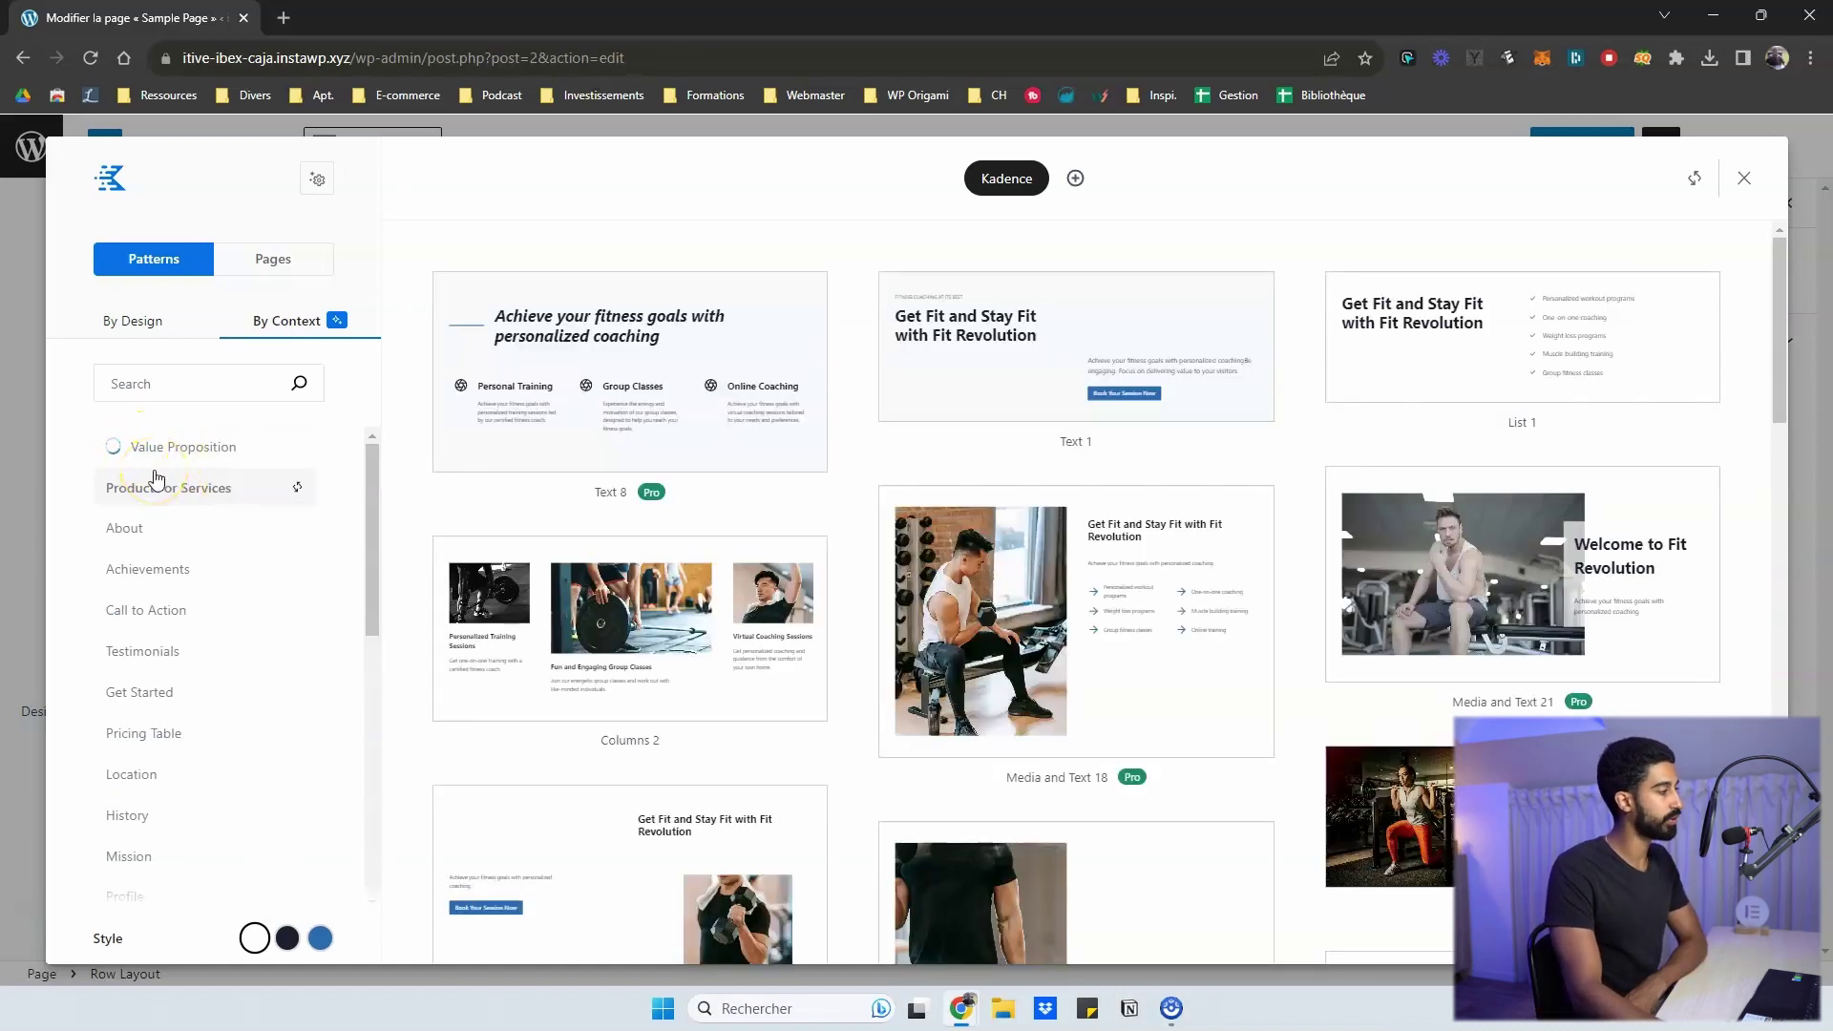
- Show the Value Proposition context patterns, glance at By Design, then return to By Context
click(189, 447)
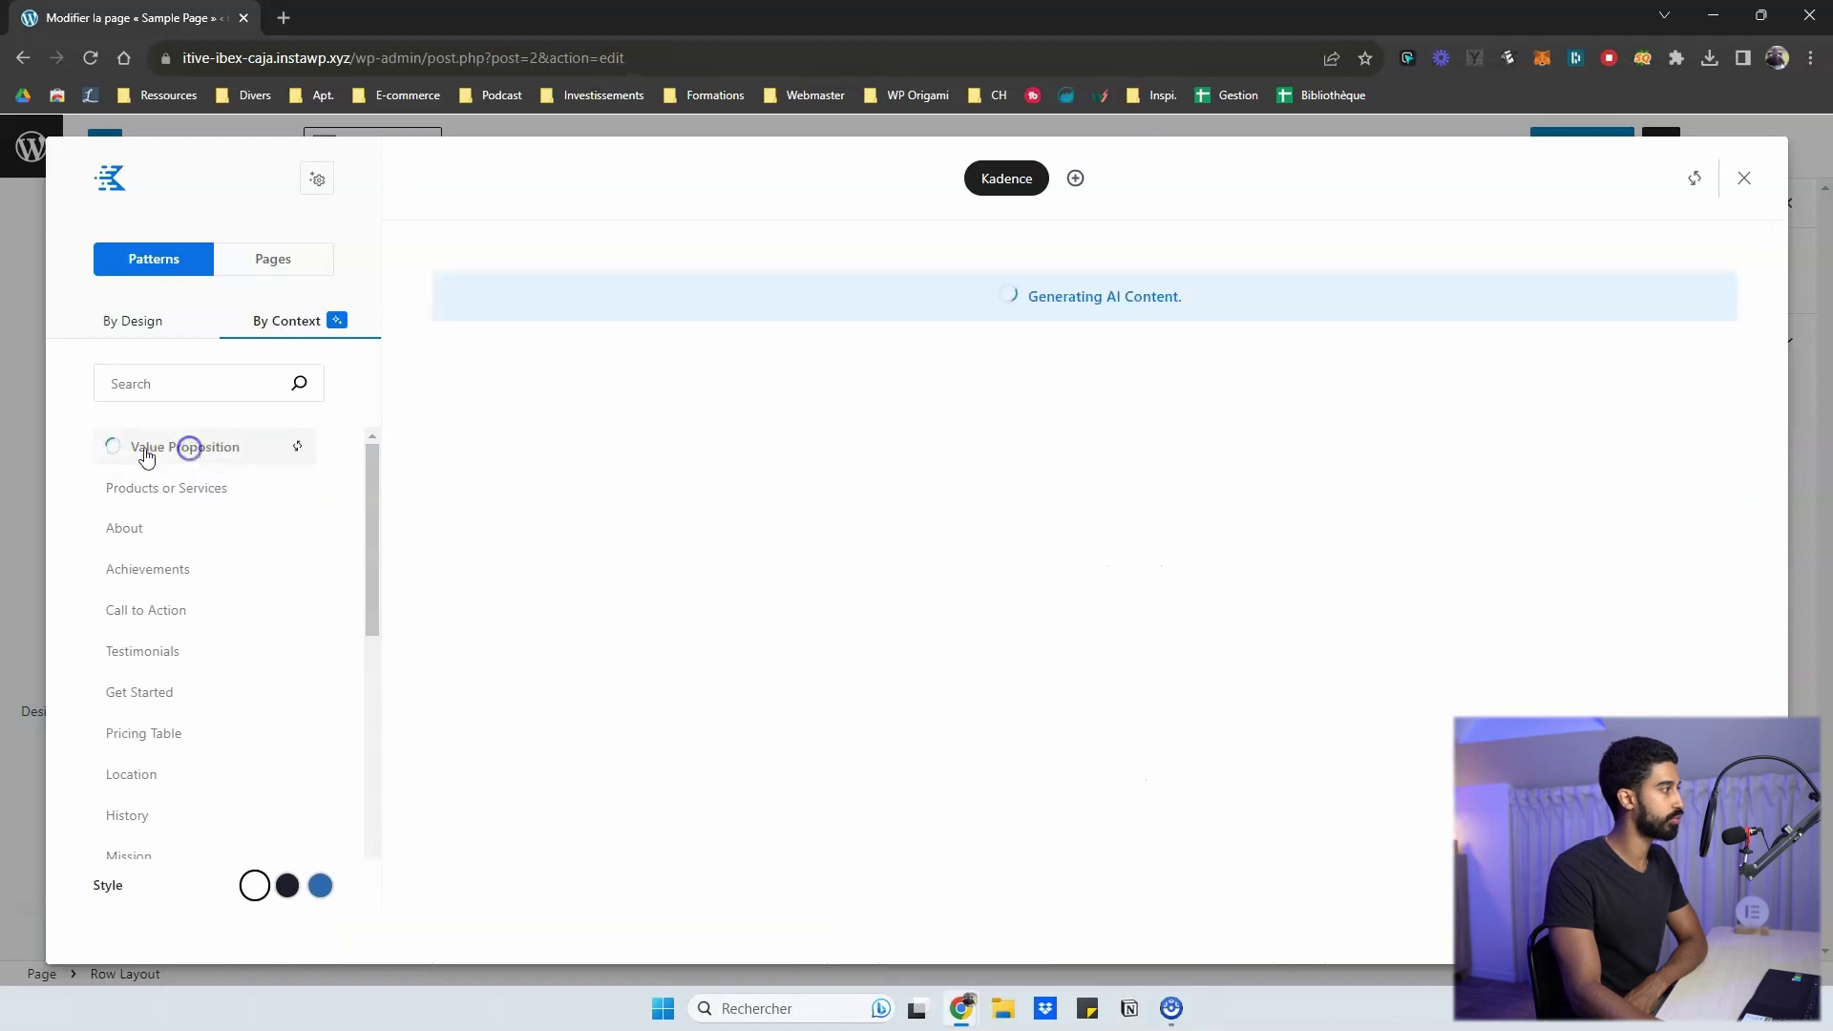
scroll(135, 524, down, 5)
scroll(143, 573, up, 5)
click(135, 319)
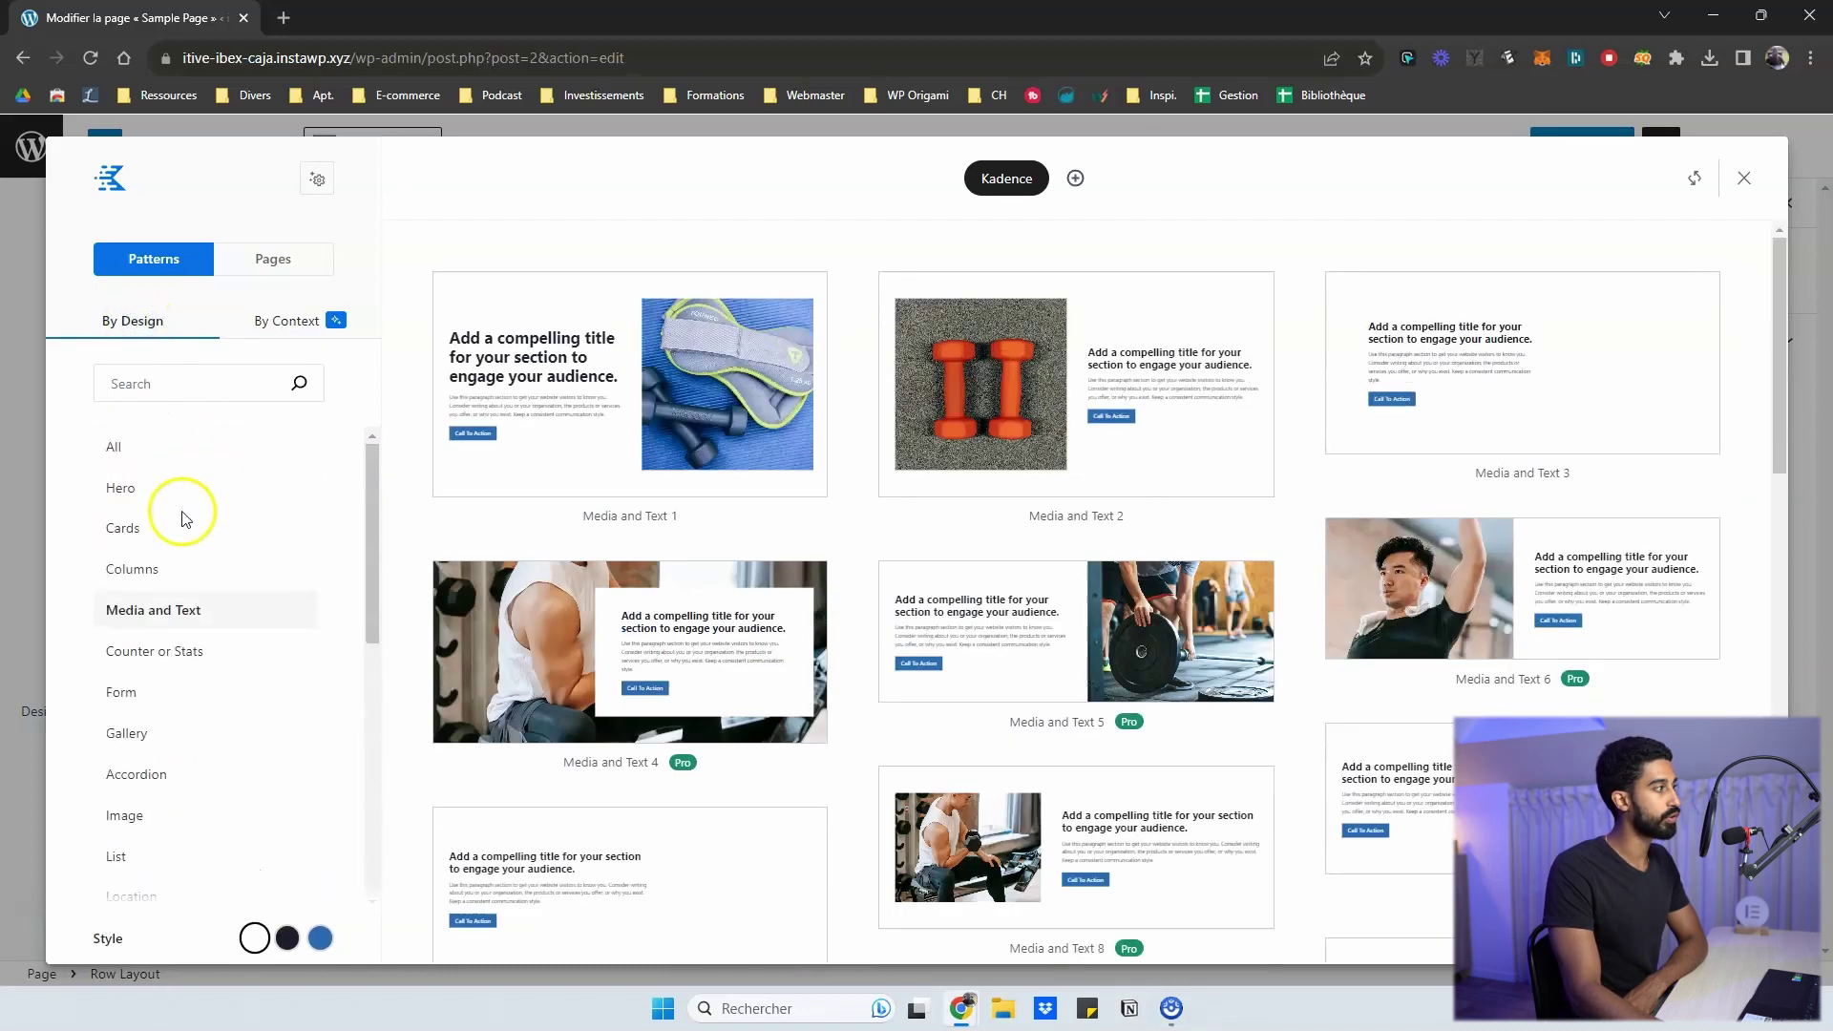
scroll(171, 530, down, 3)
scroll(153, 542, up, 3)
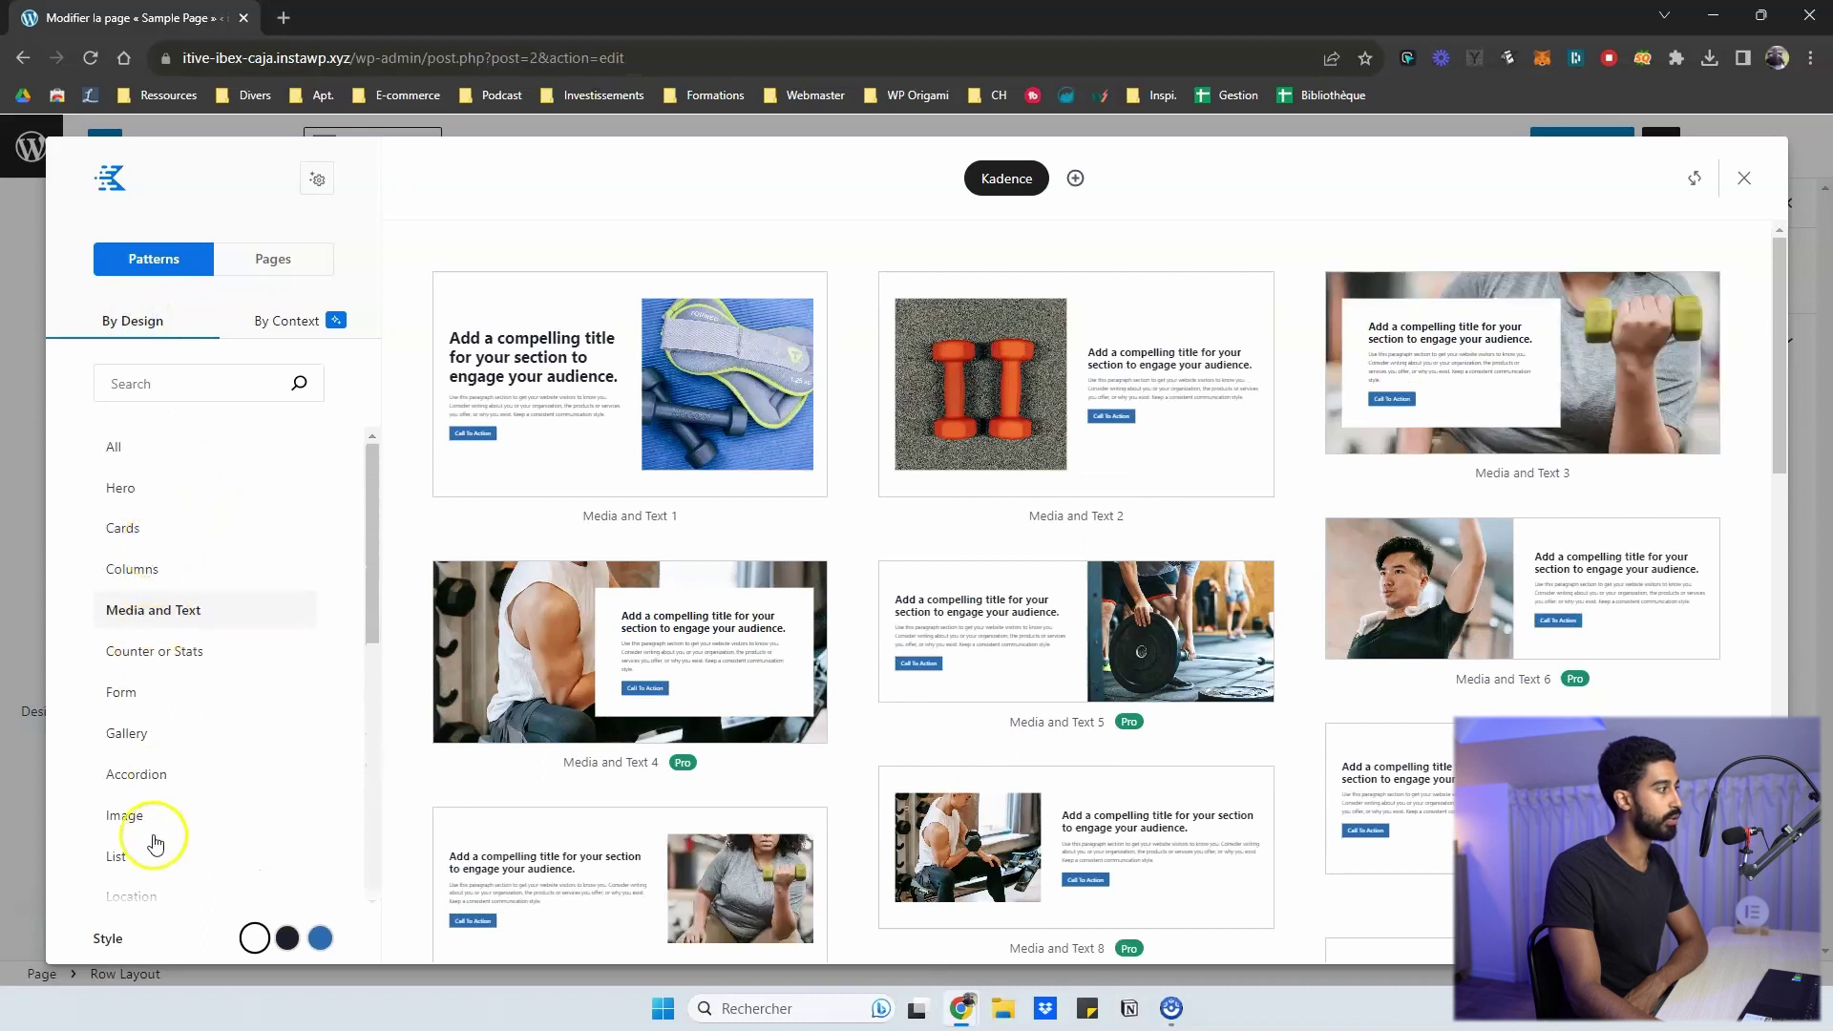
click(259, 317)
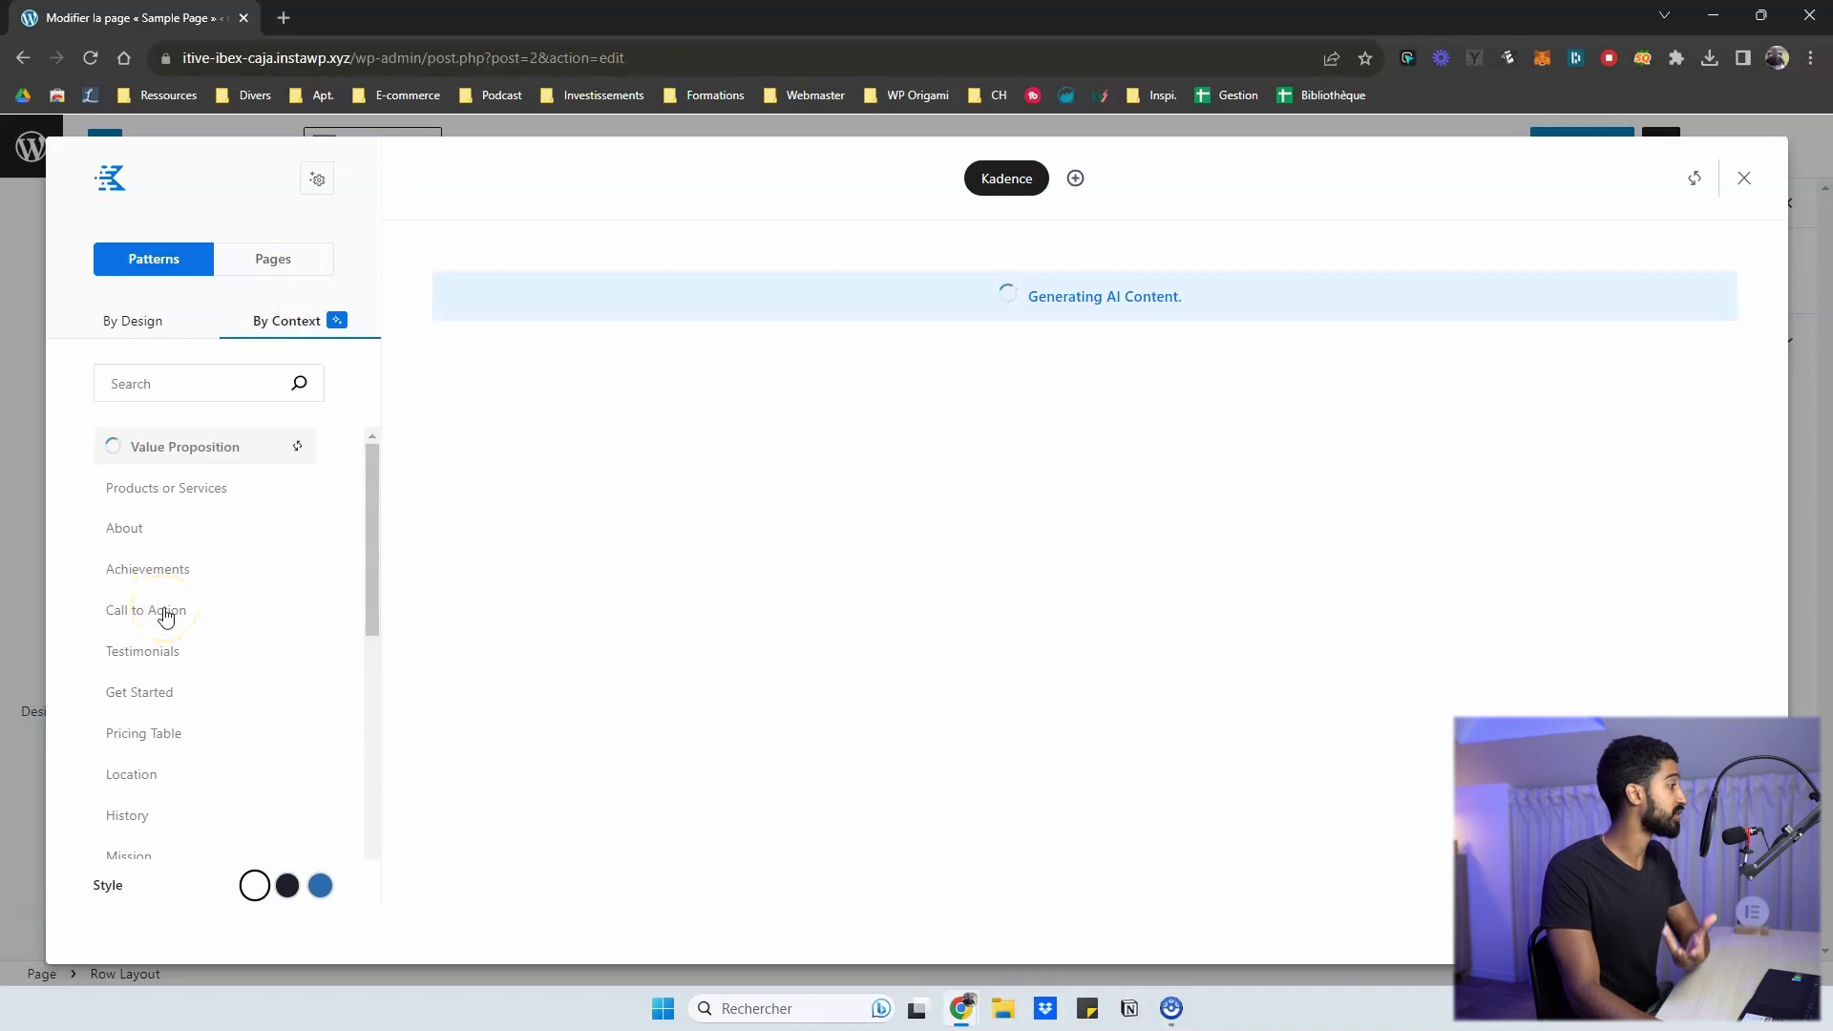
- Browse the About, Achievements and Testimonials context patterns, then return to About
click(153, 528)
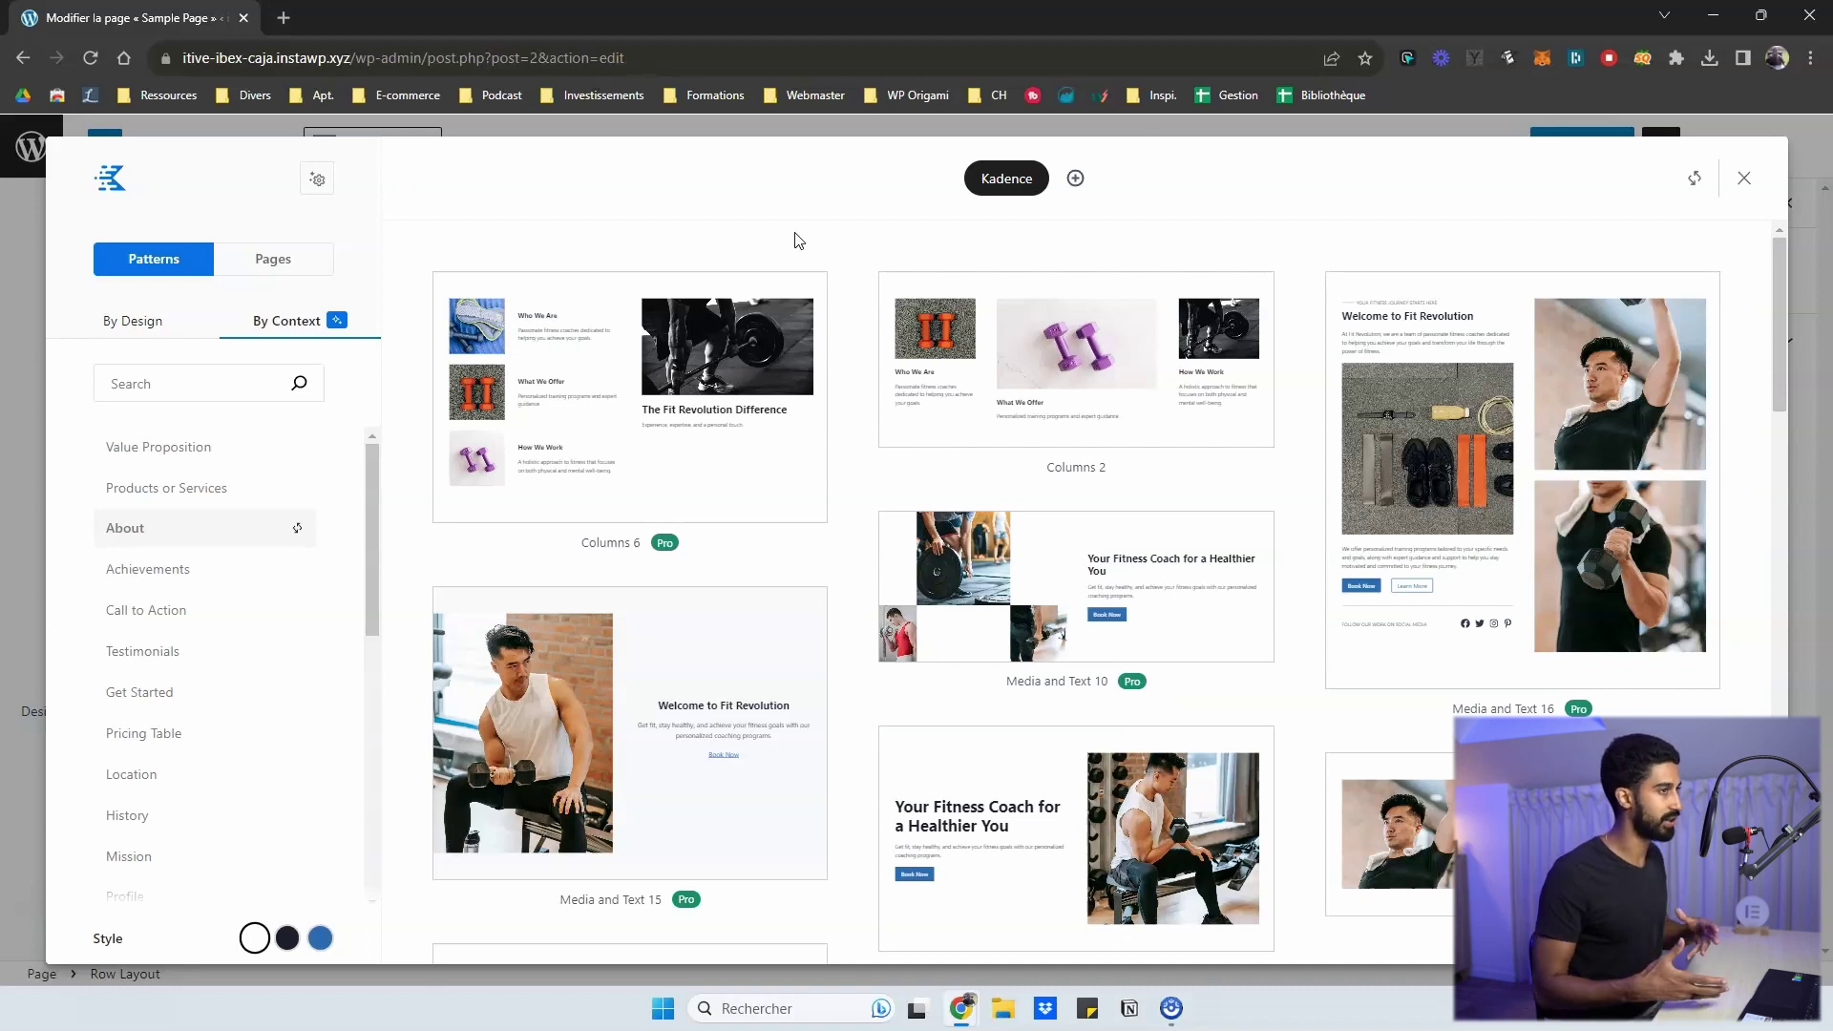
click(153, 567)
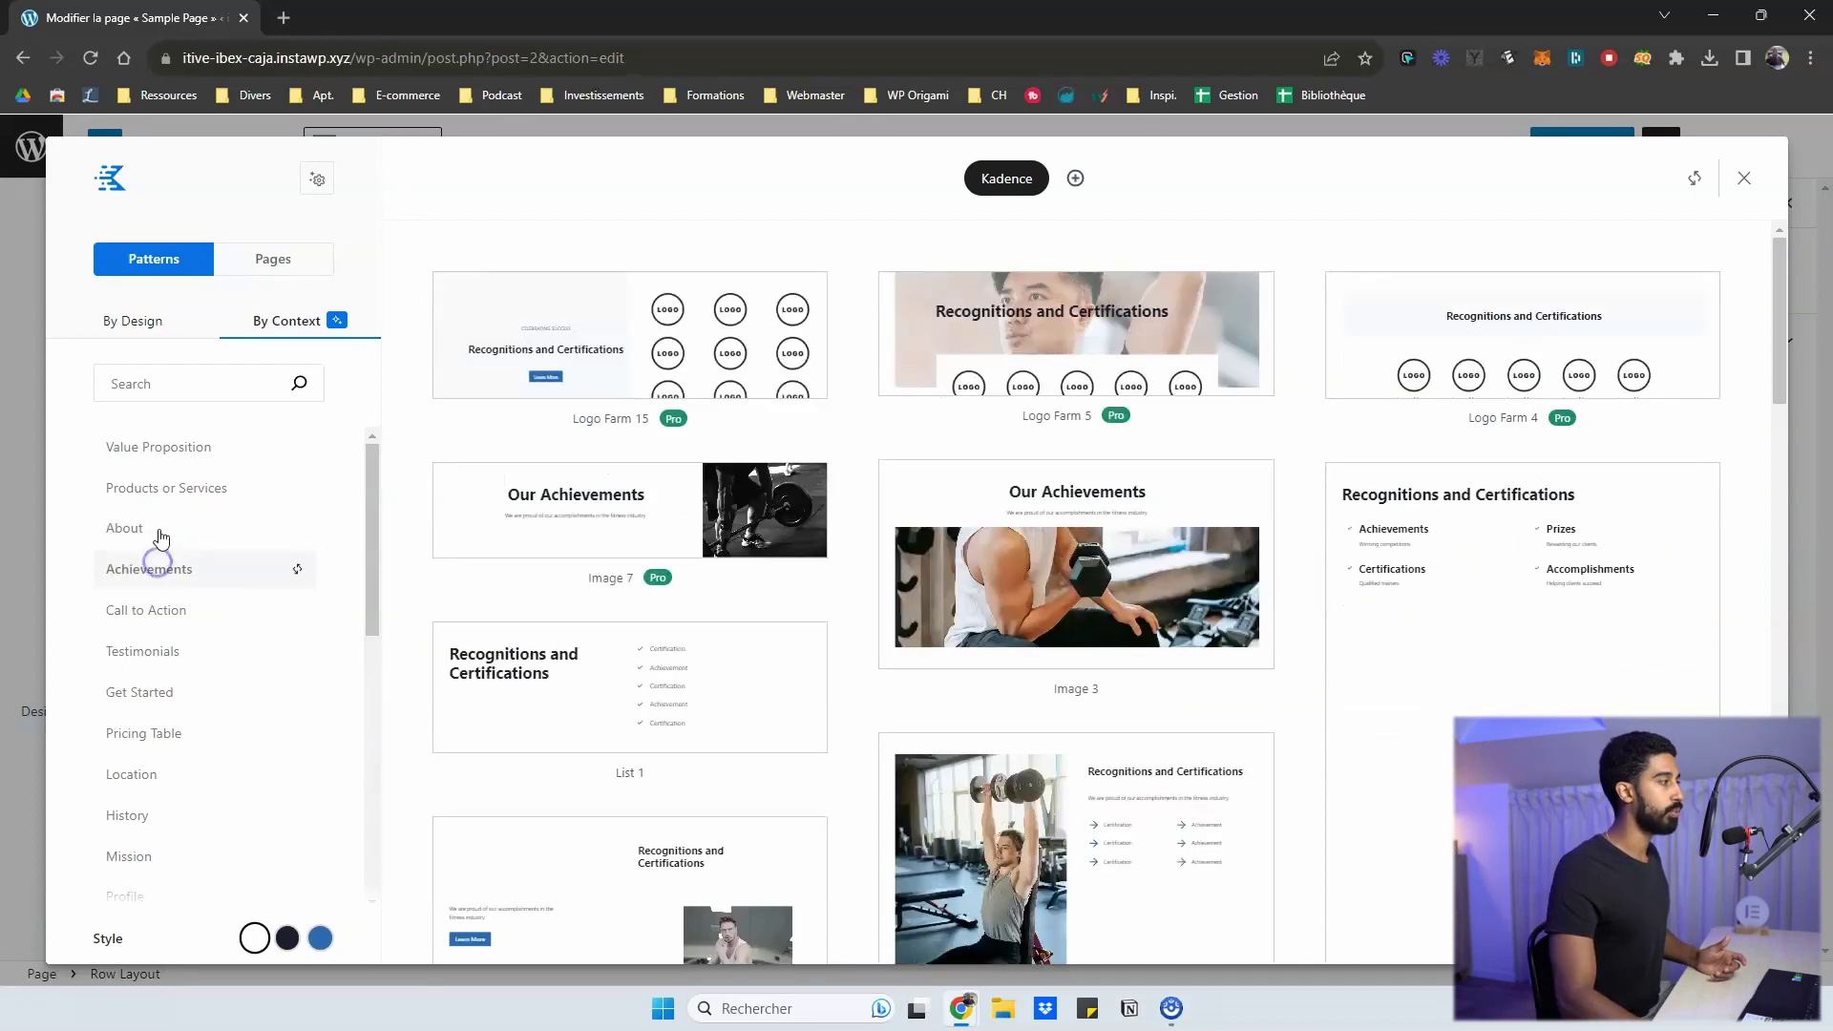
click(184, 641)
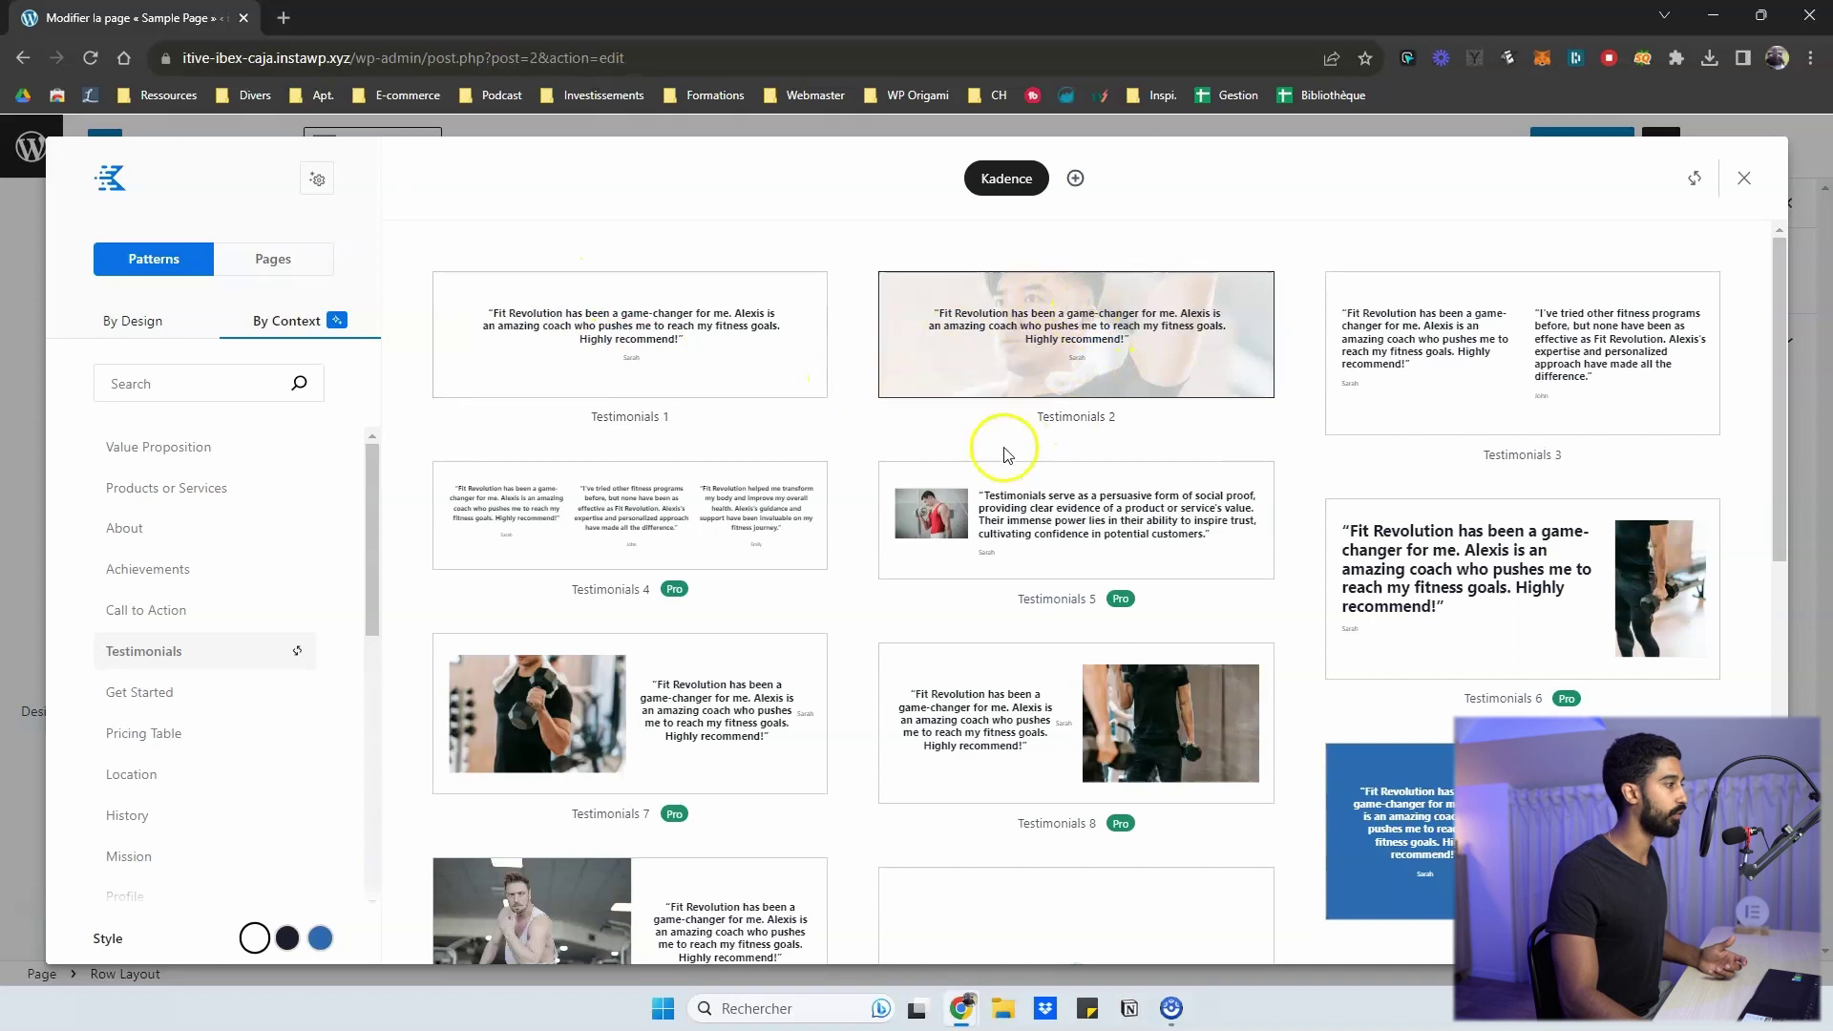
scroll(905, 474, down, 1)
scroll(906, 474, down, 6)
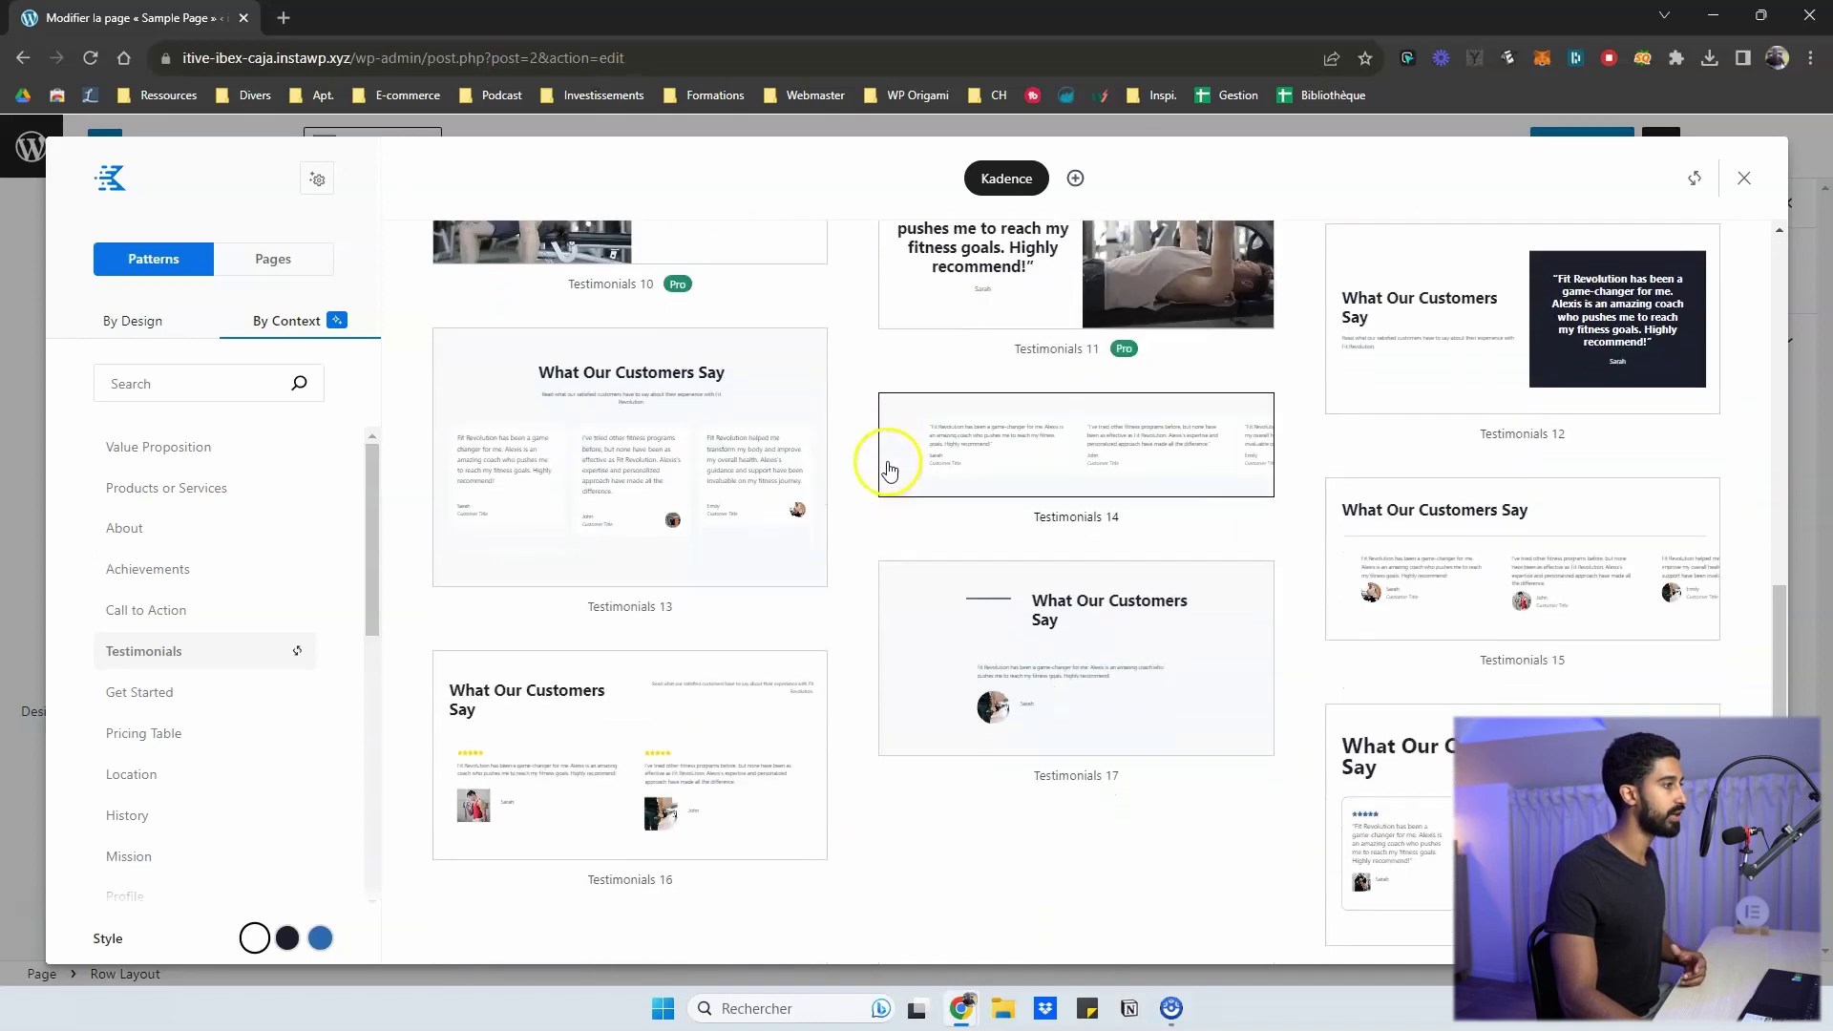
scroll(886, 466, up, 7)
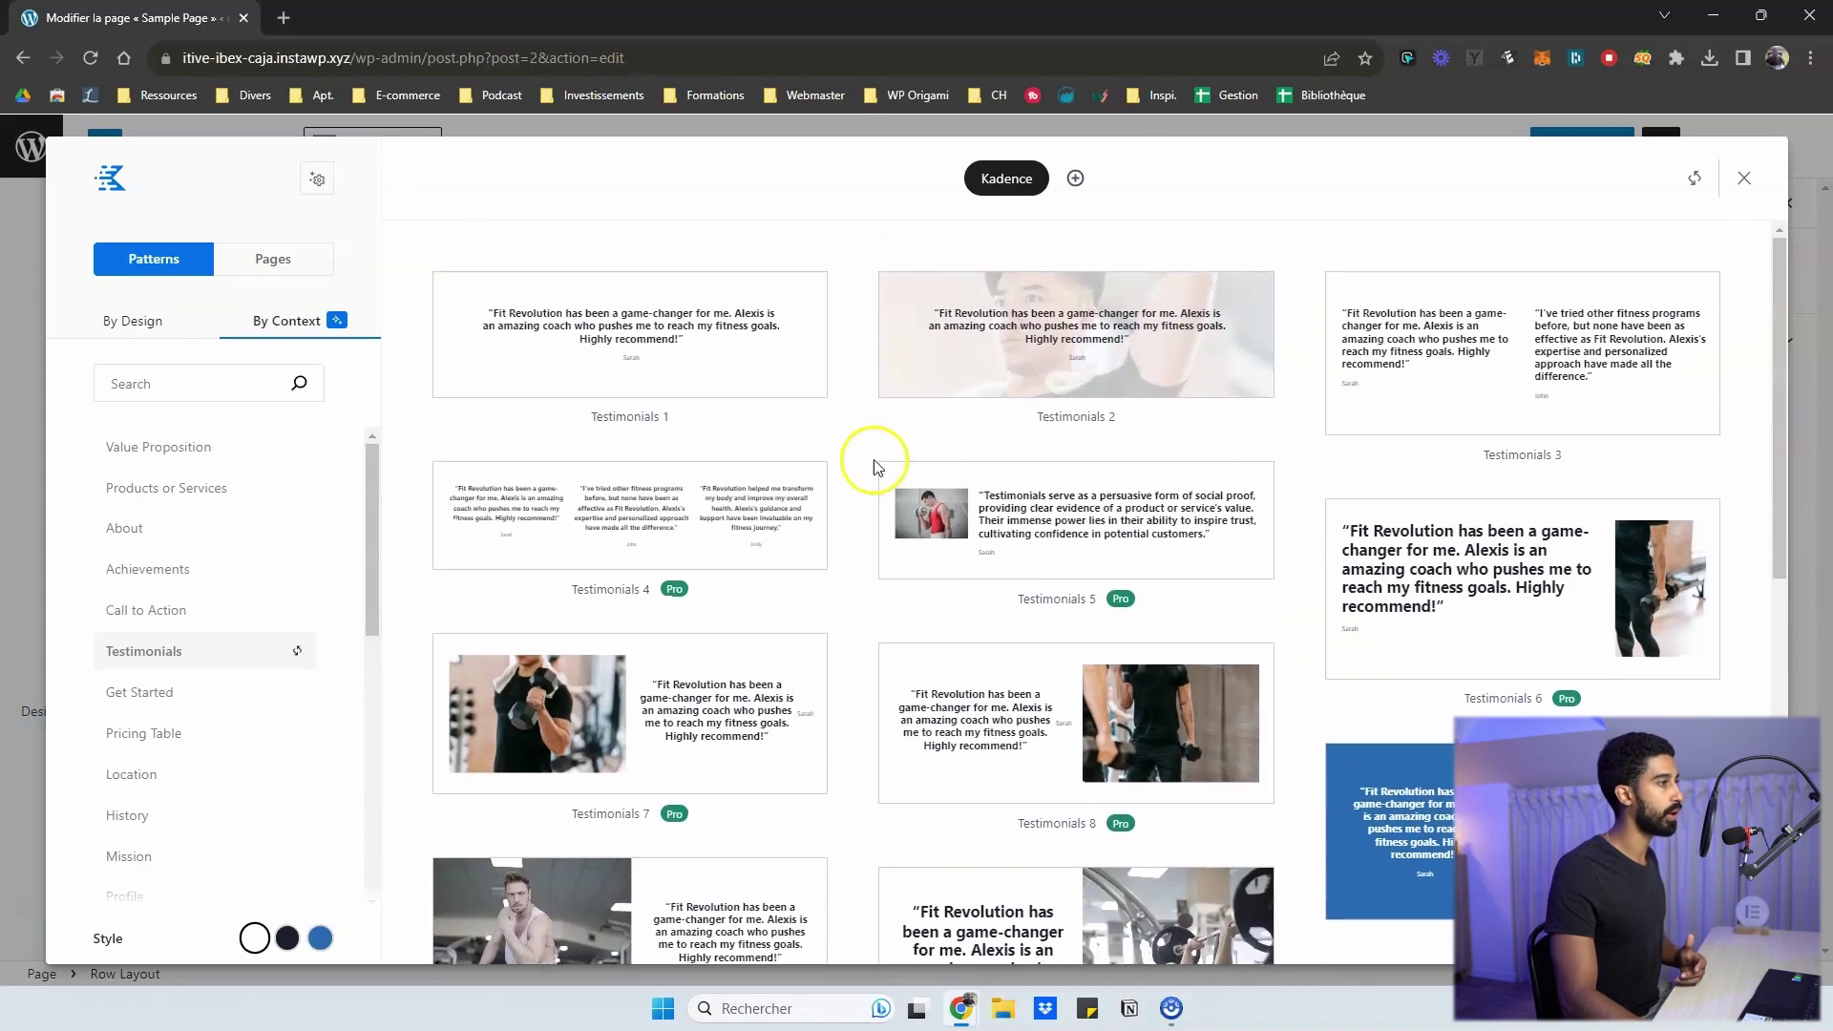
click(135, 525)
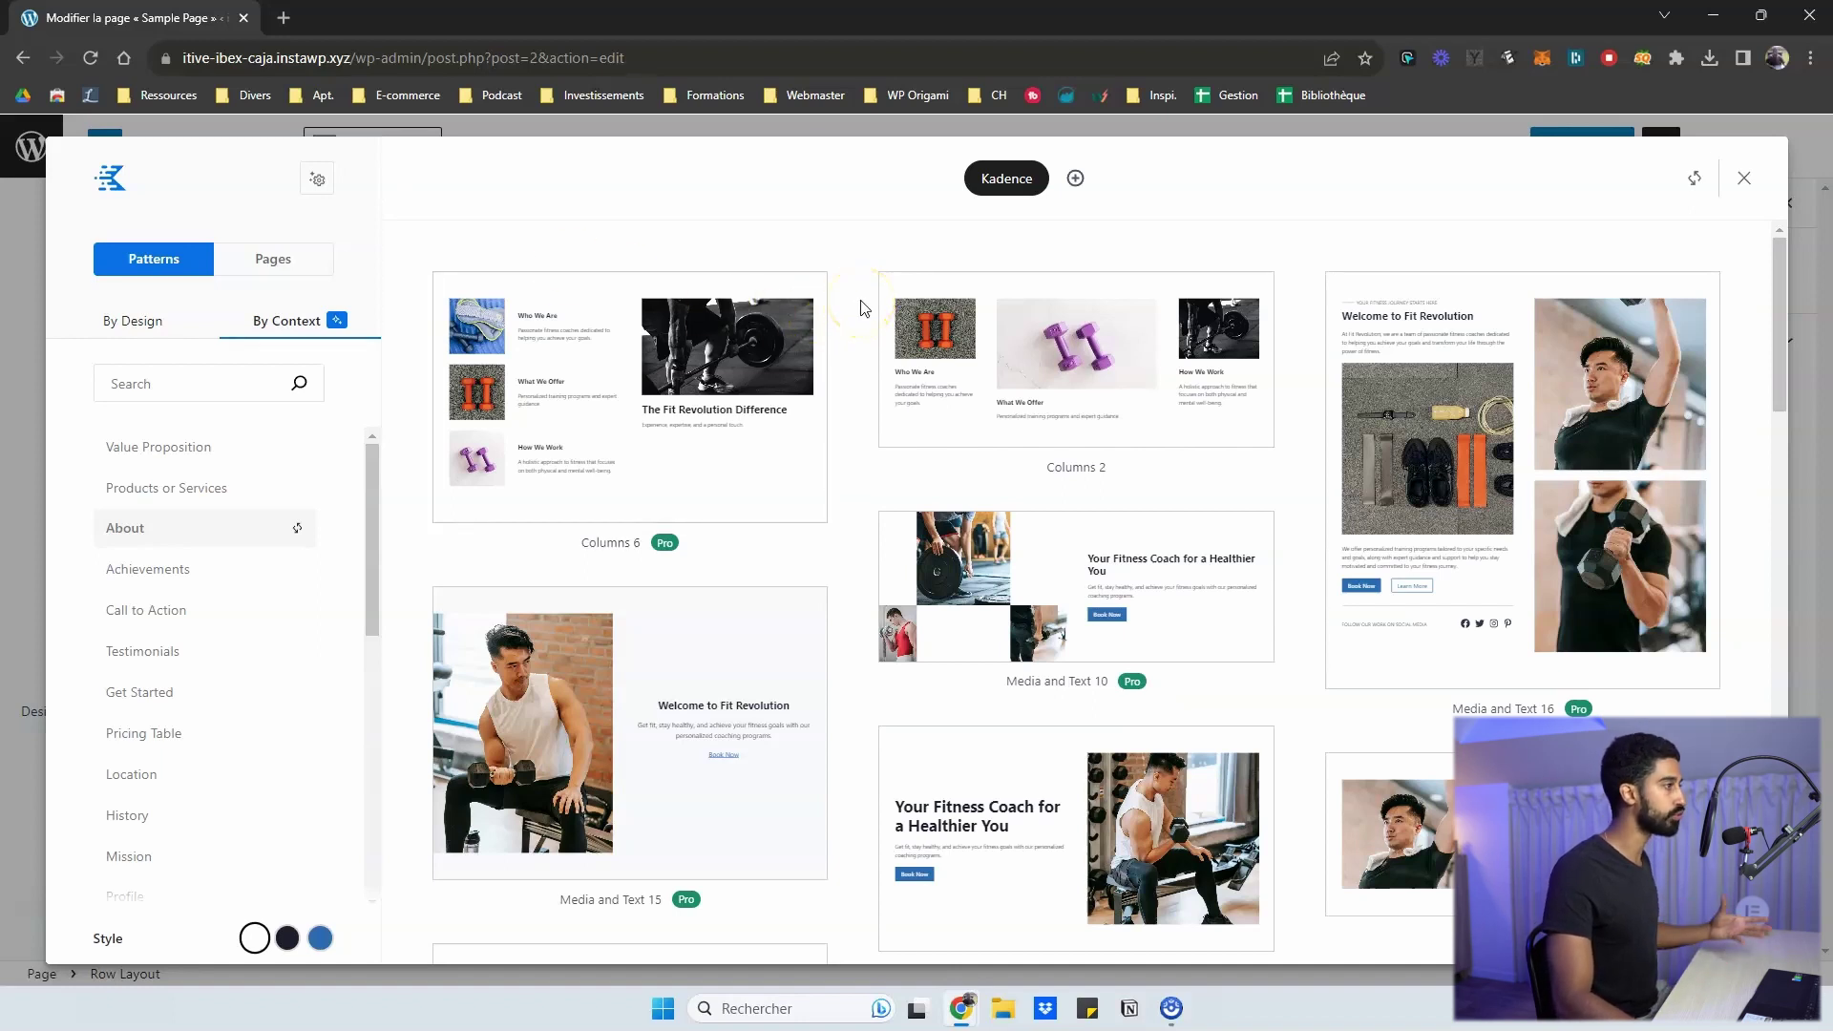
scroll(862, 307, down, 10)
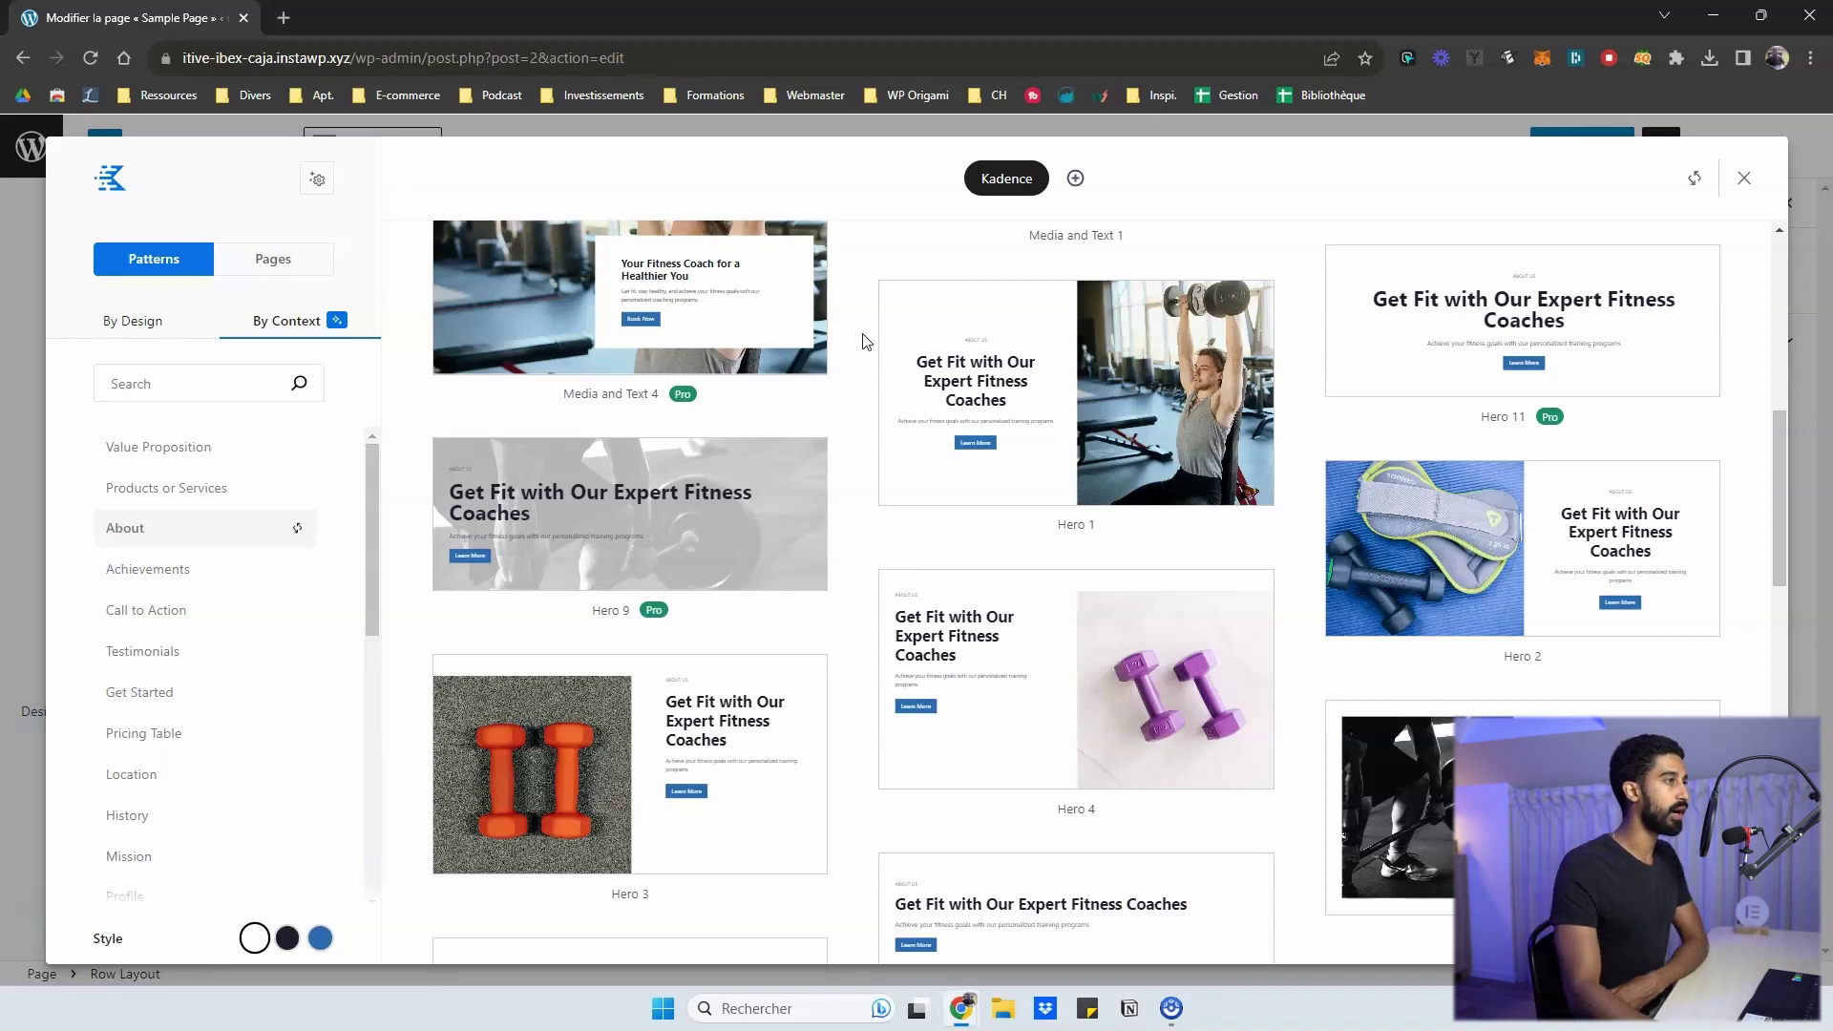
scroll(866, 341, down, 1)
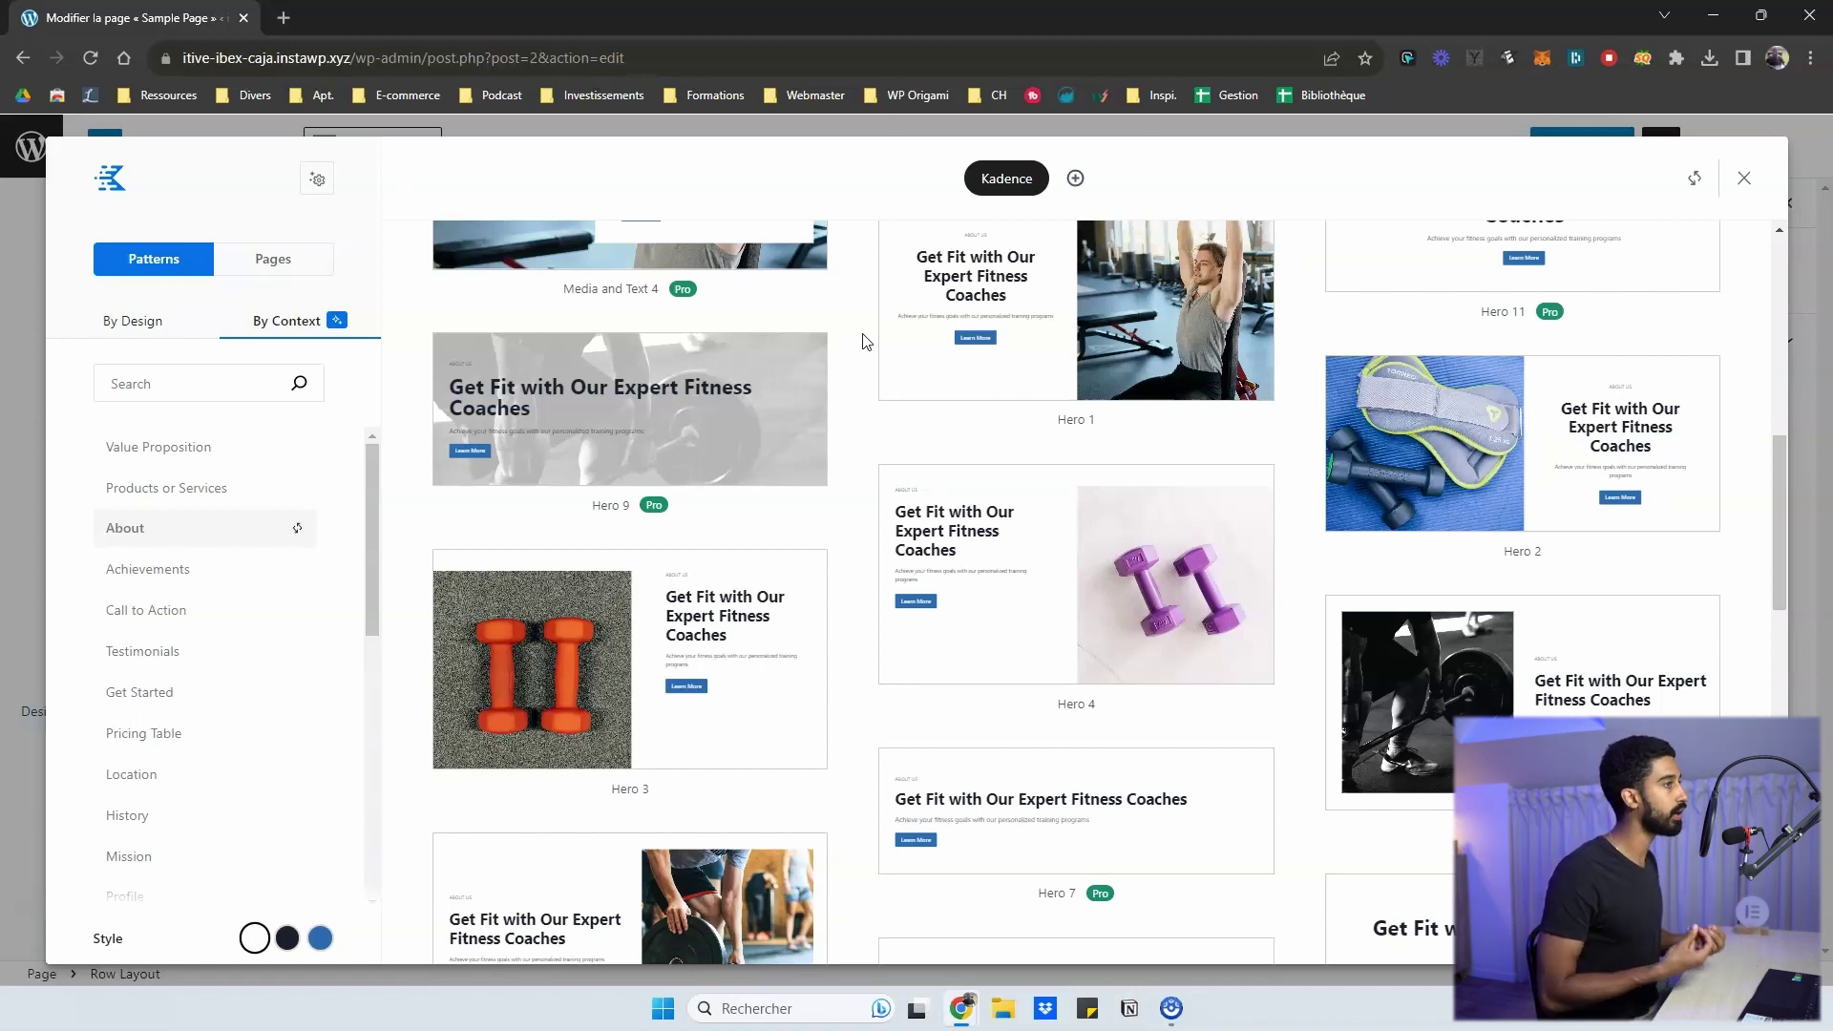
scroll(761, 408, up, 3)
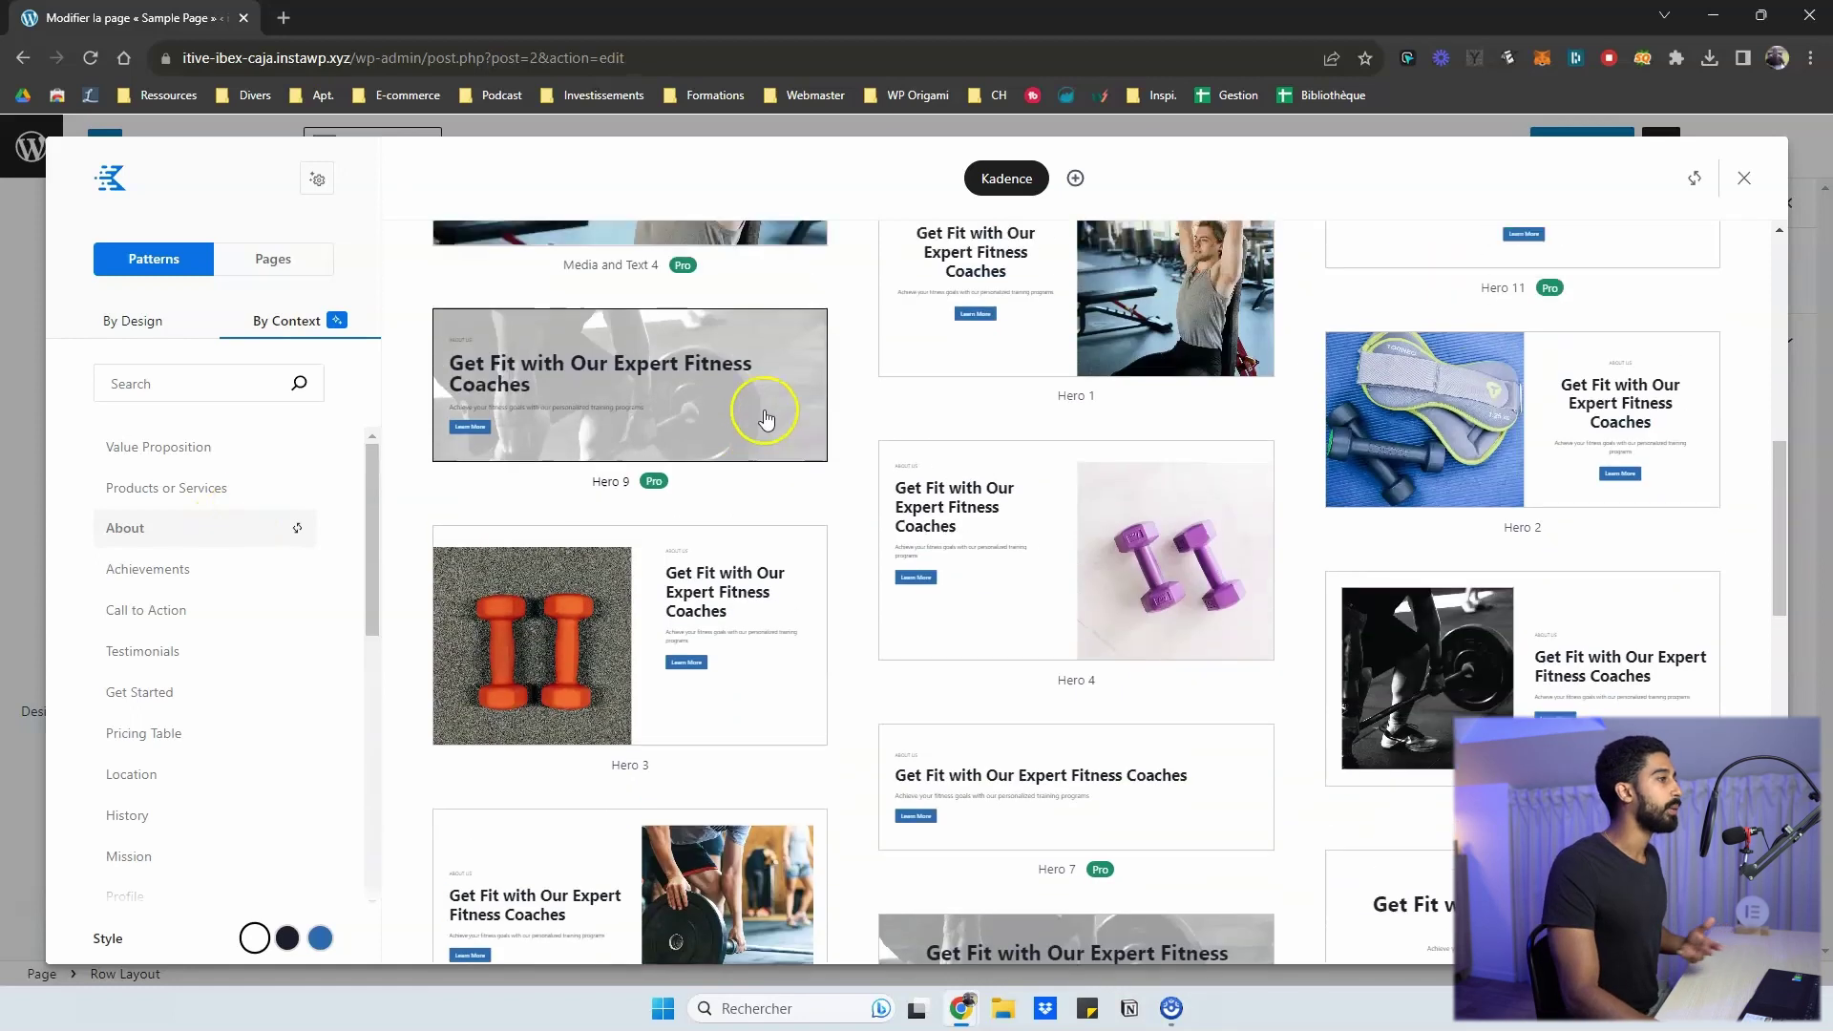
- Look through the About patterns, then switch to the Products or Services category
click(877, 386)
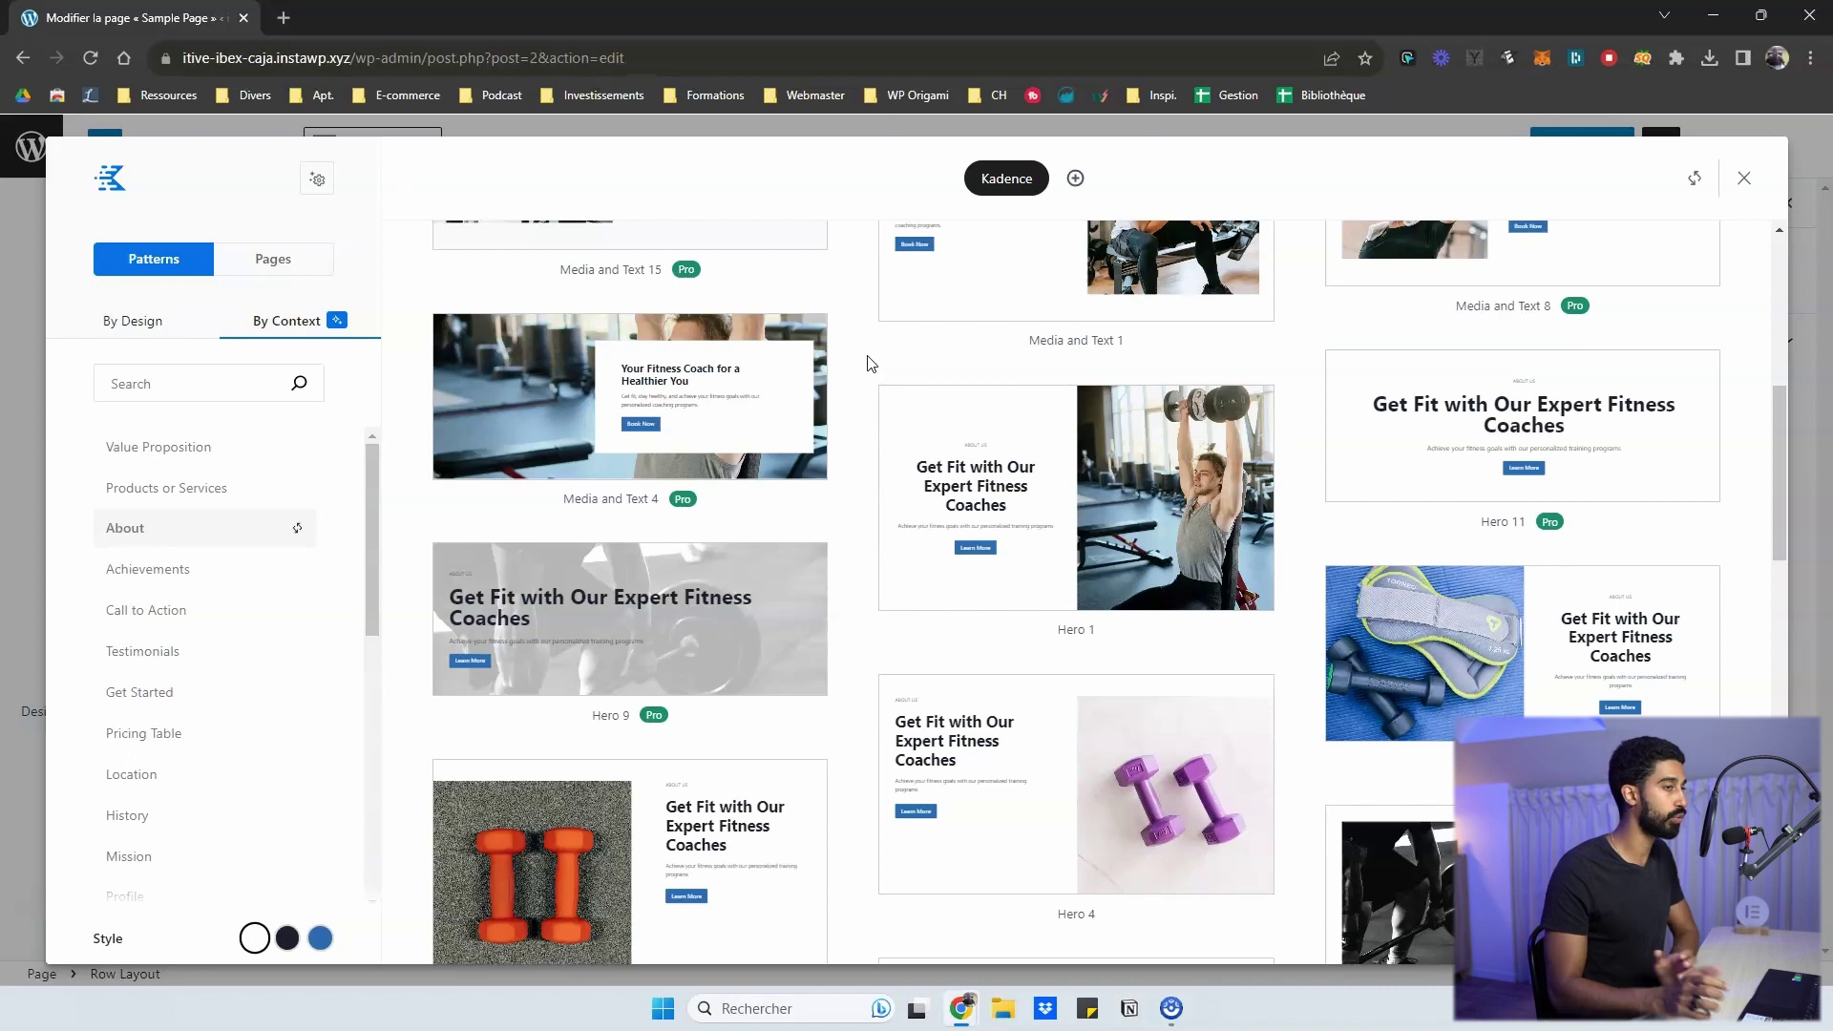
scroll(870, 363, down, 2)
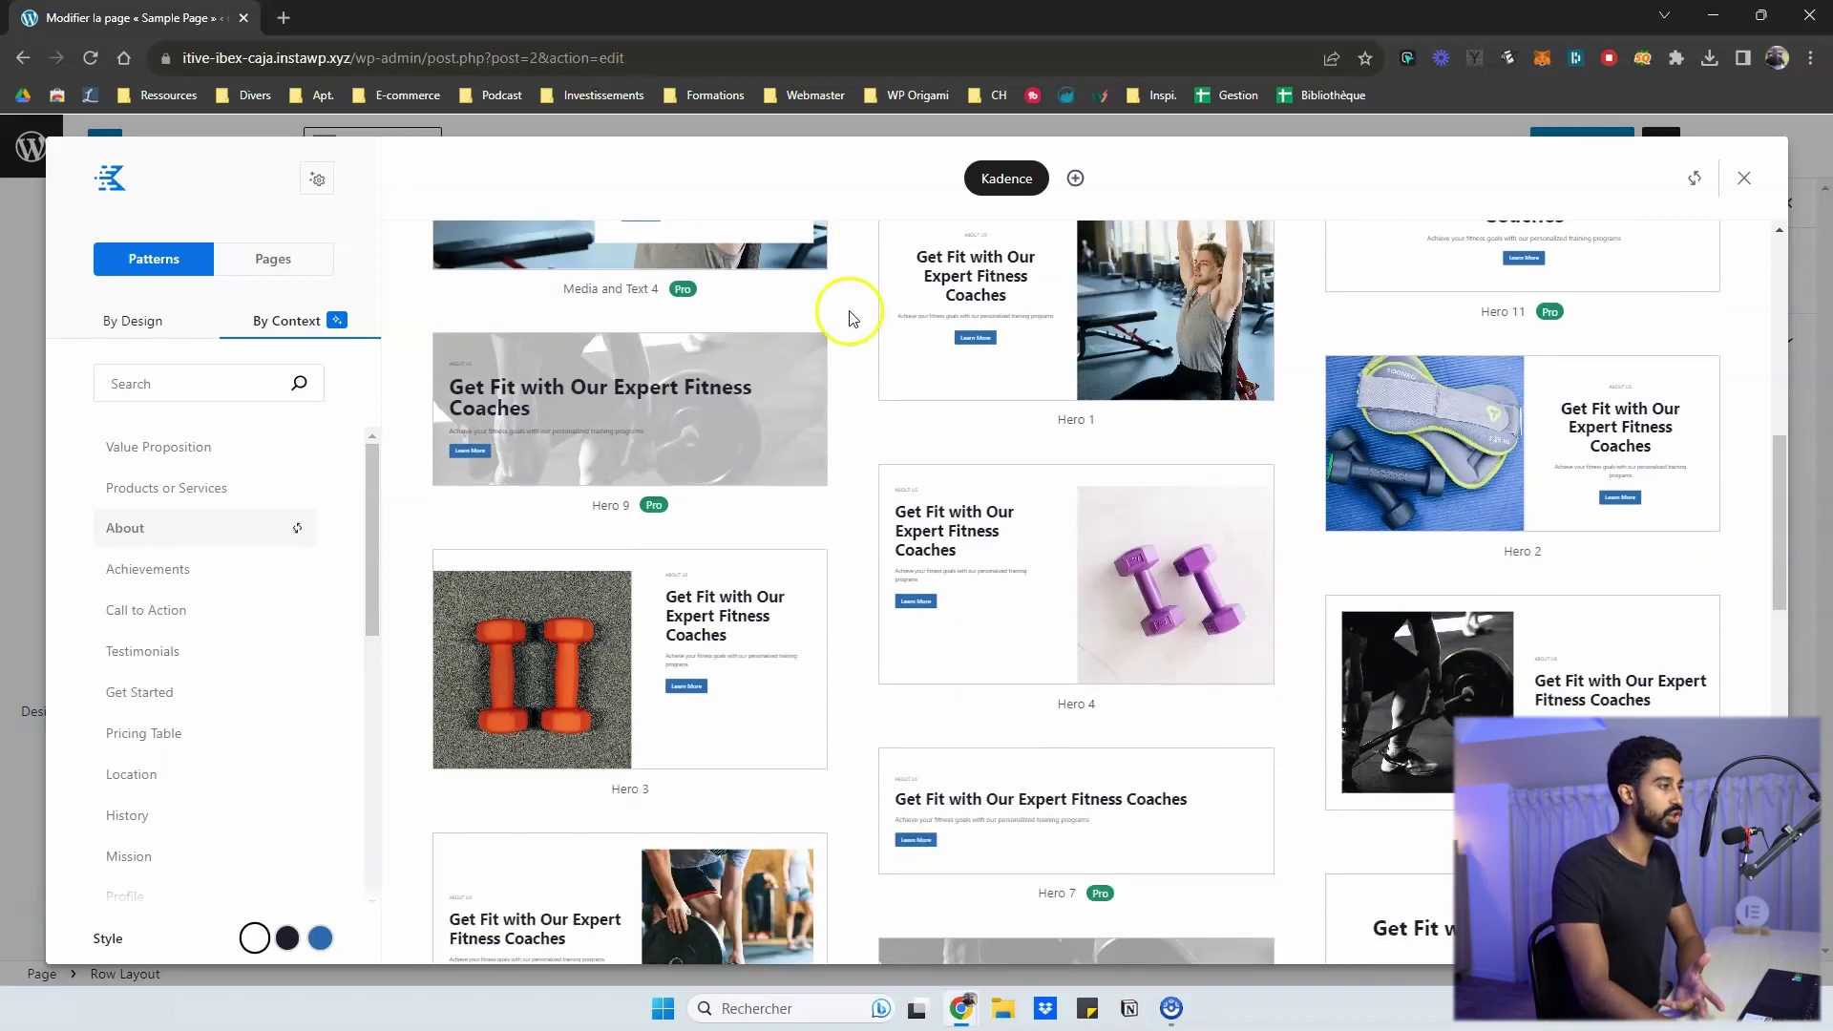
scroll(1312, 425, up, 2)
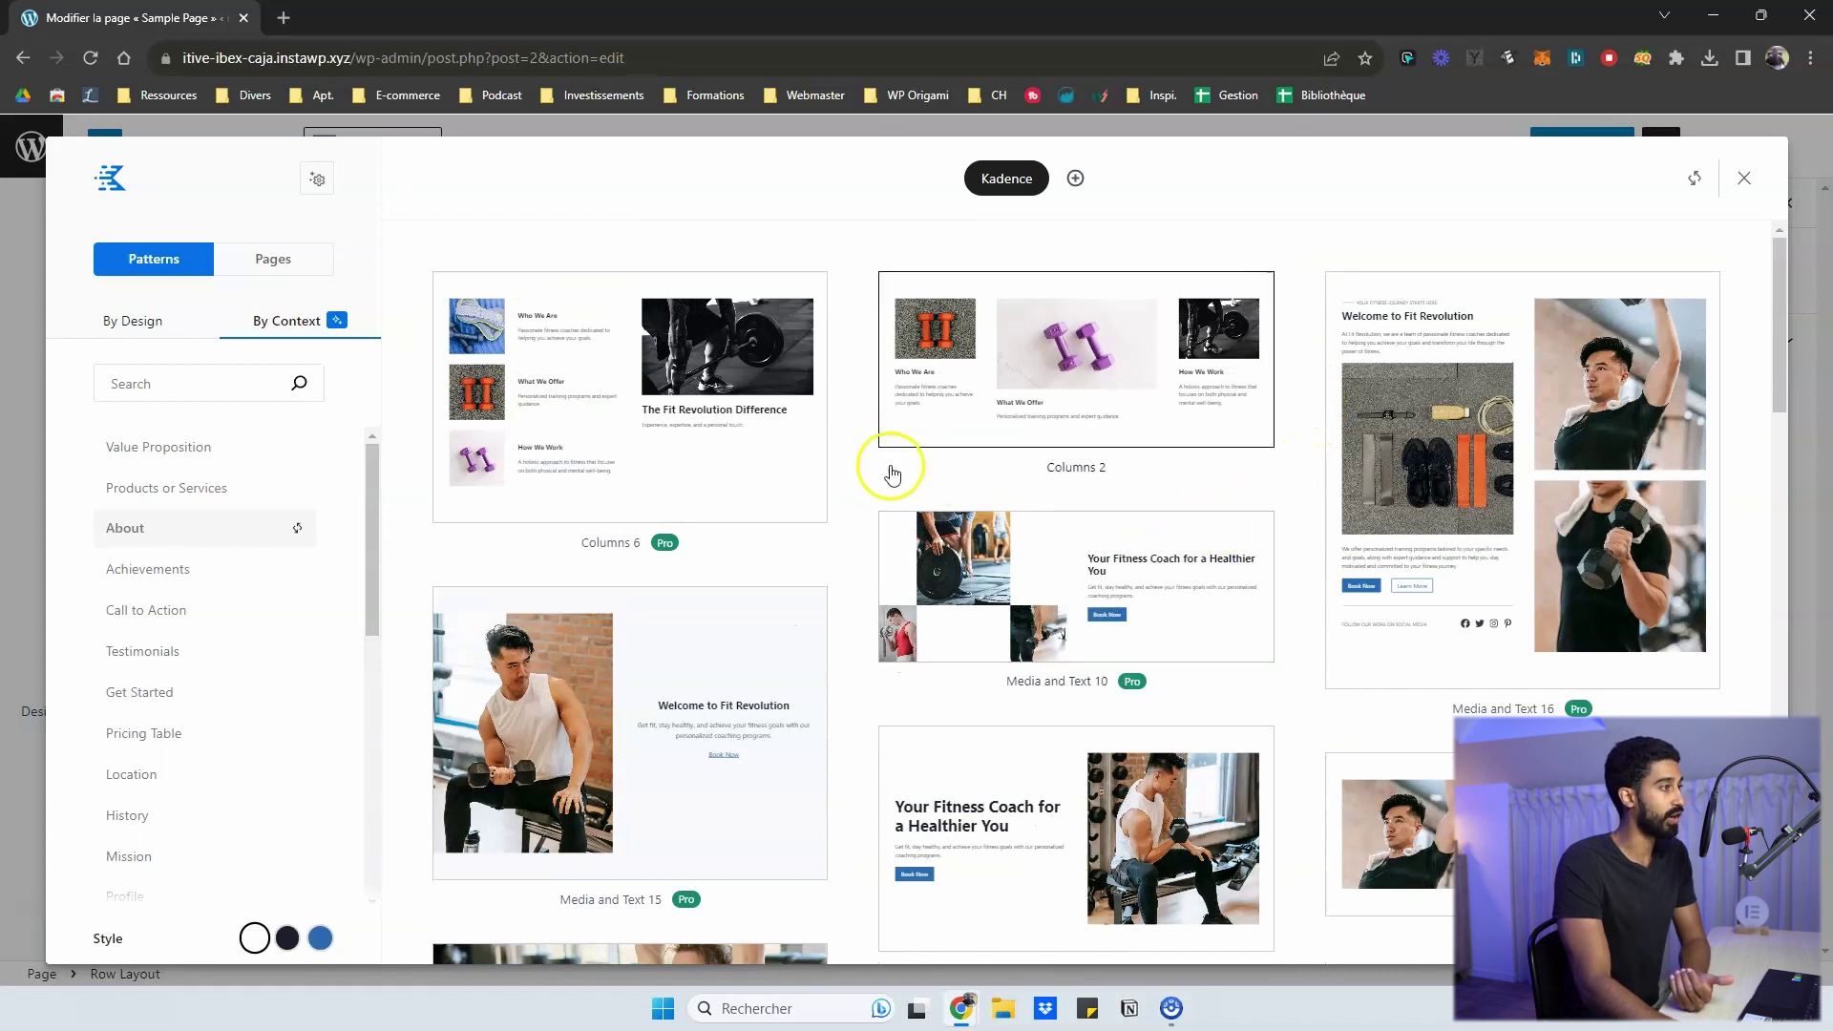
scroll(592, 459, down, 5)
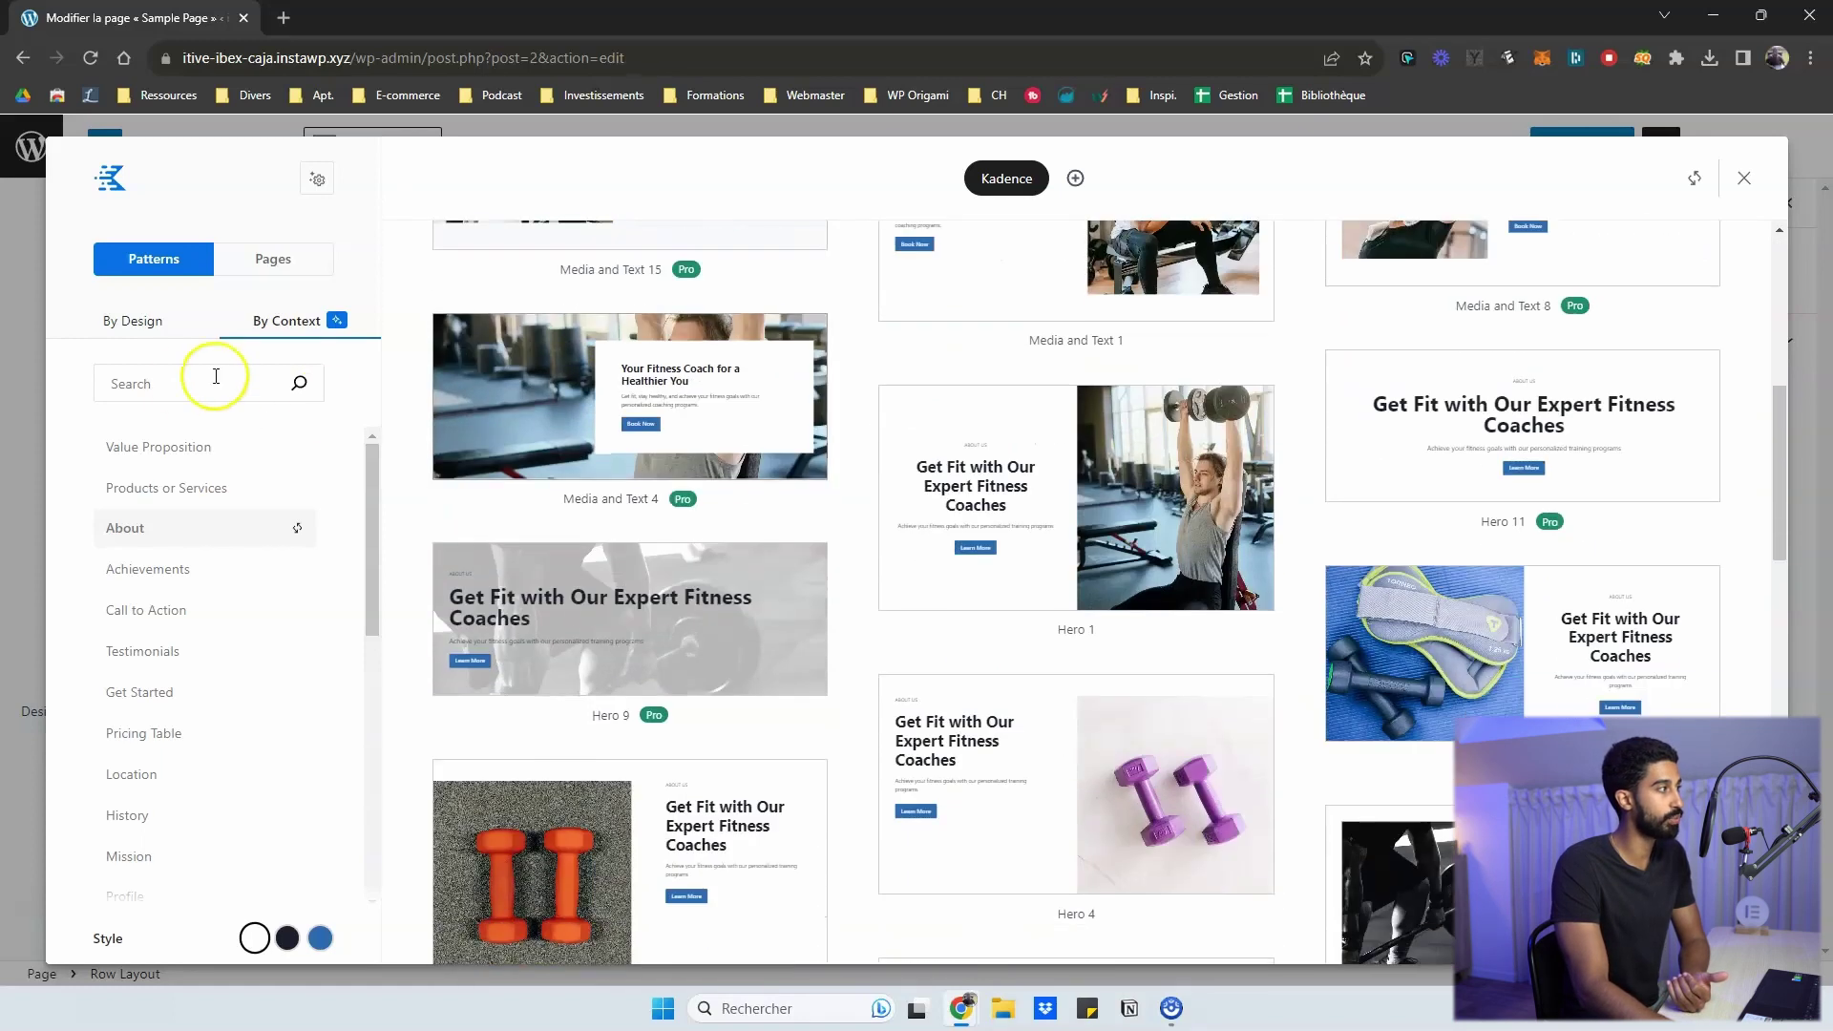
click(153, 488)
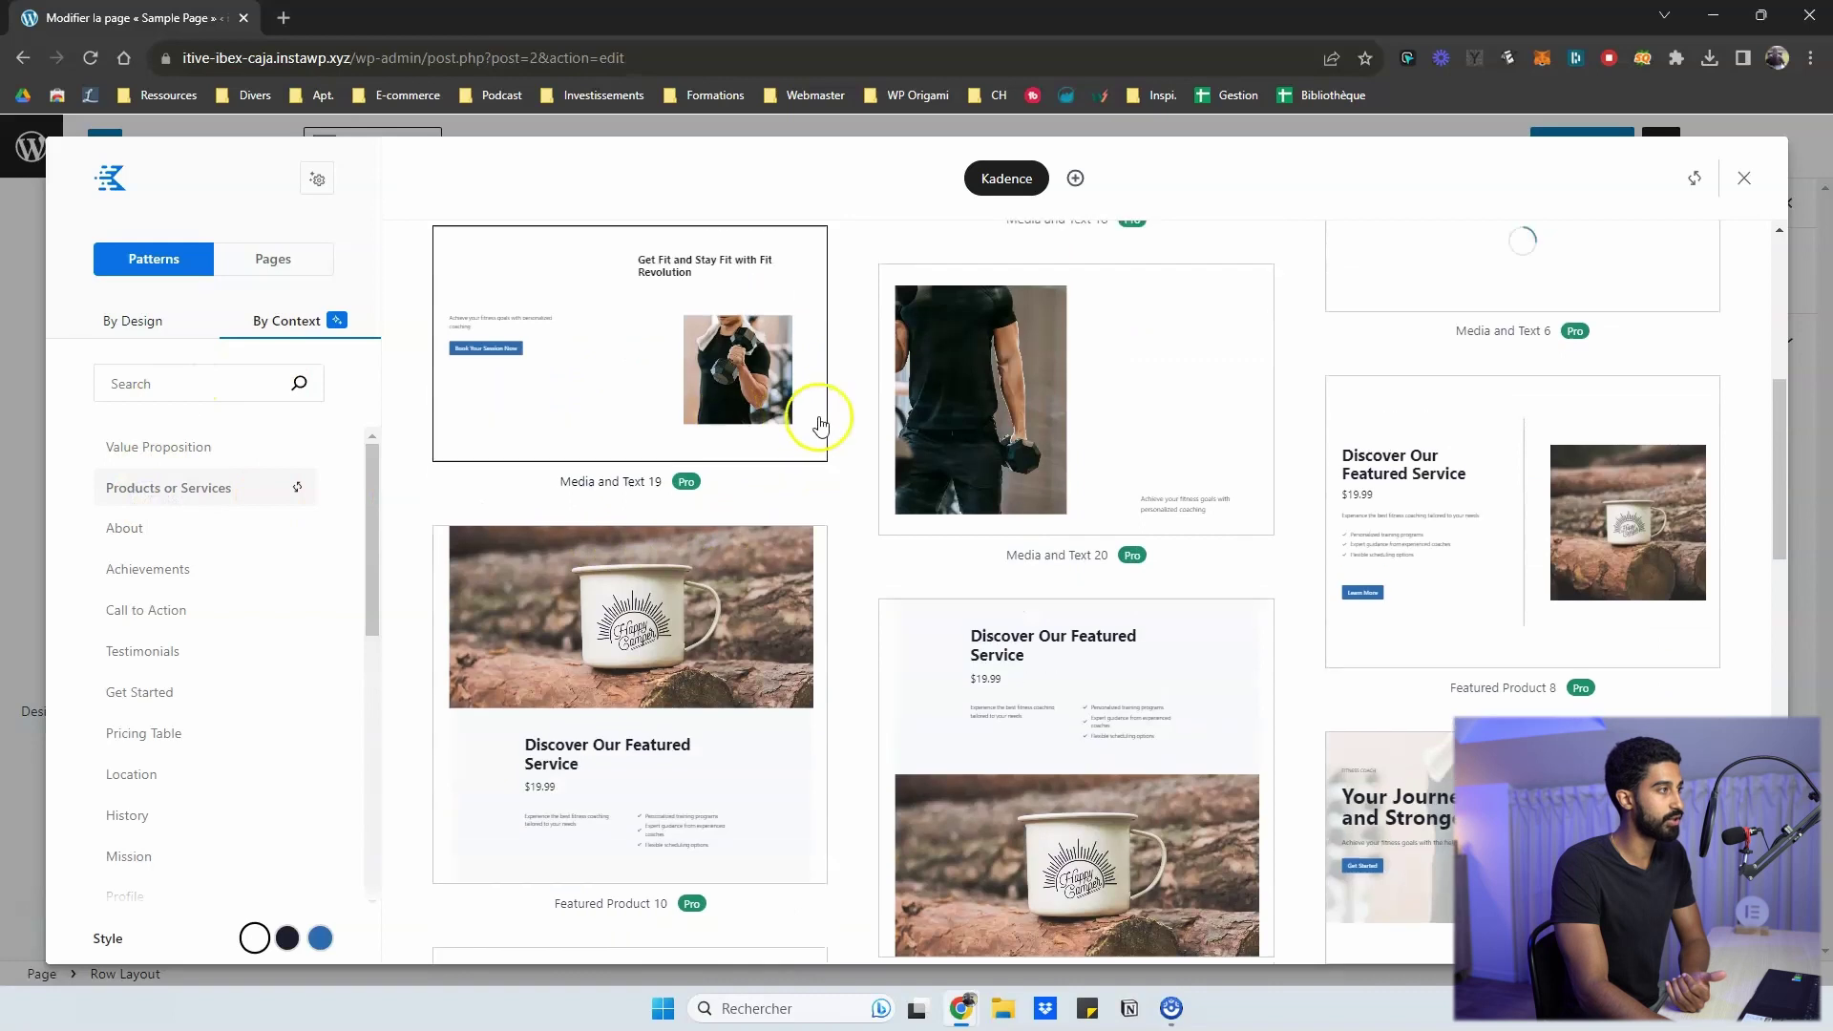
- Insert the Text 8 personalized fitness coaching pattern into the Sample Page
click(602, 415)
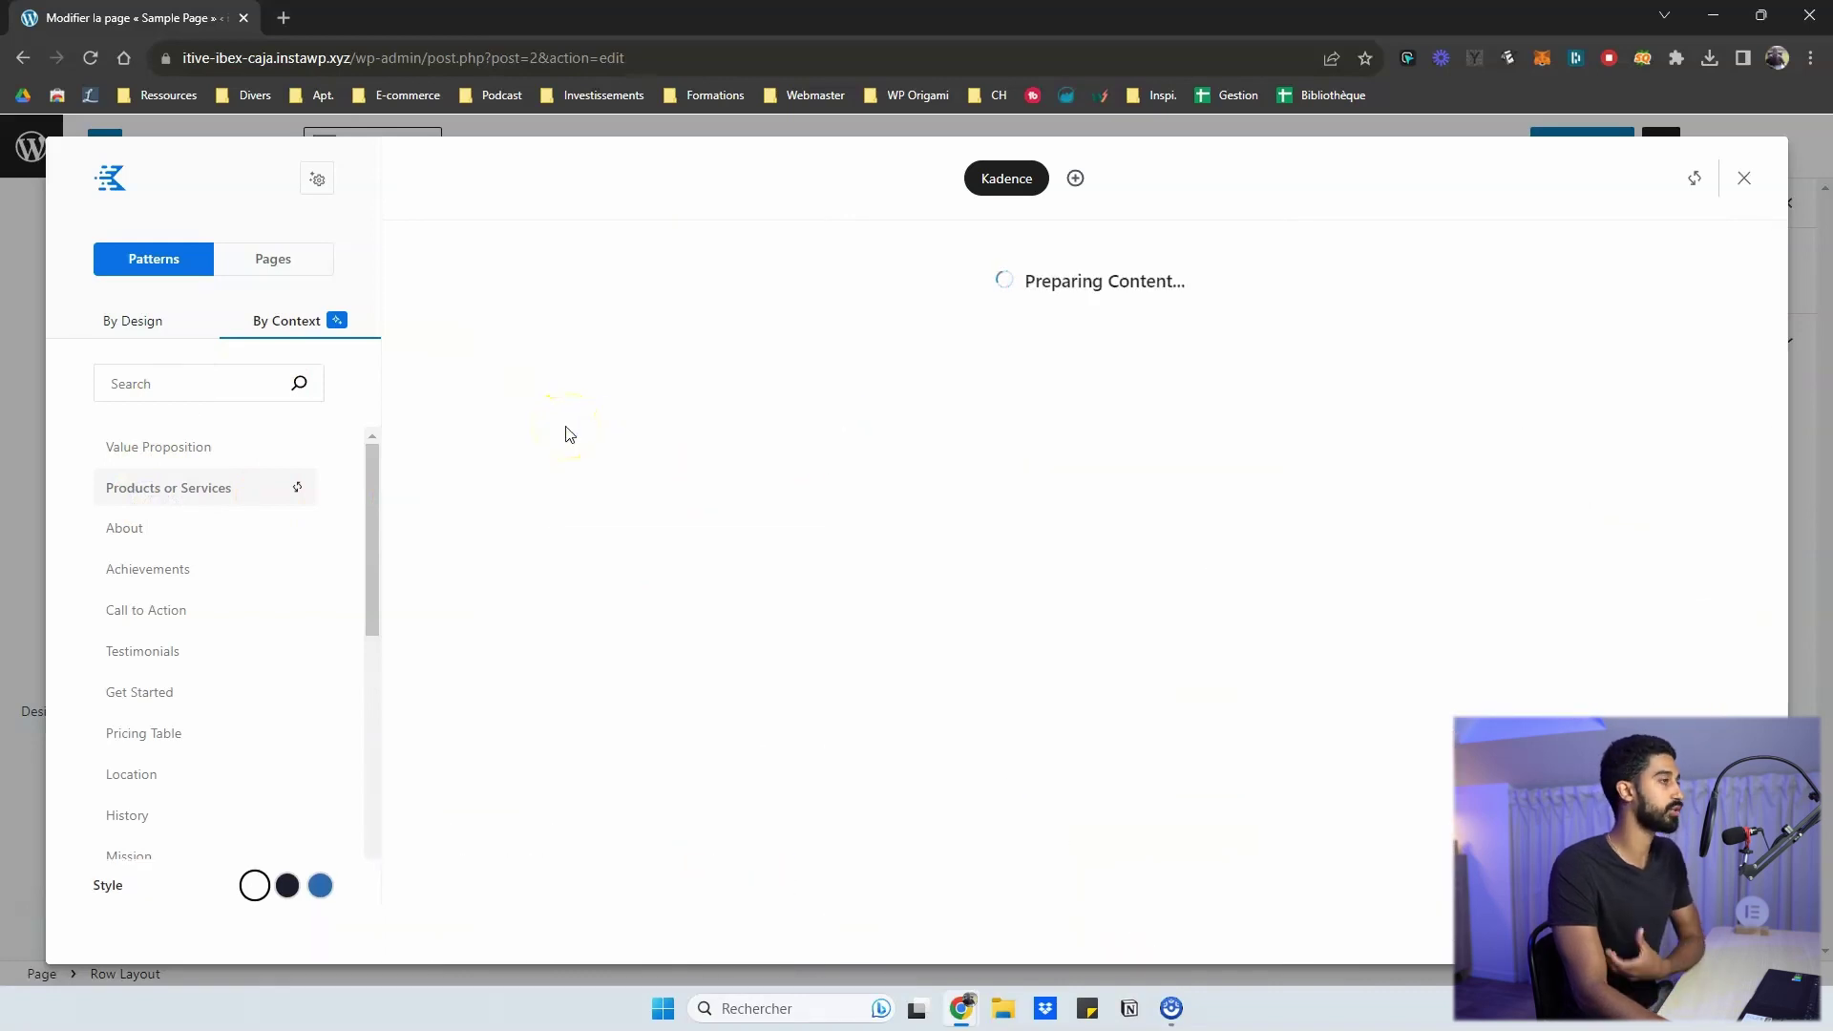
scroll(570, 434, down, 1)
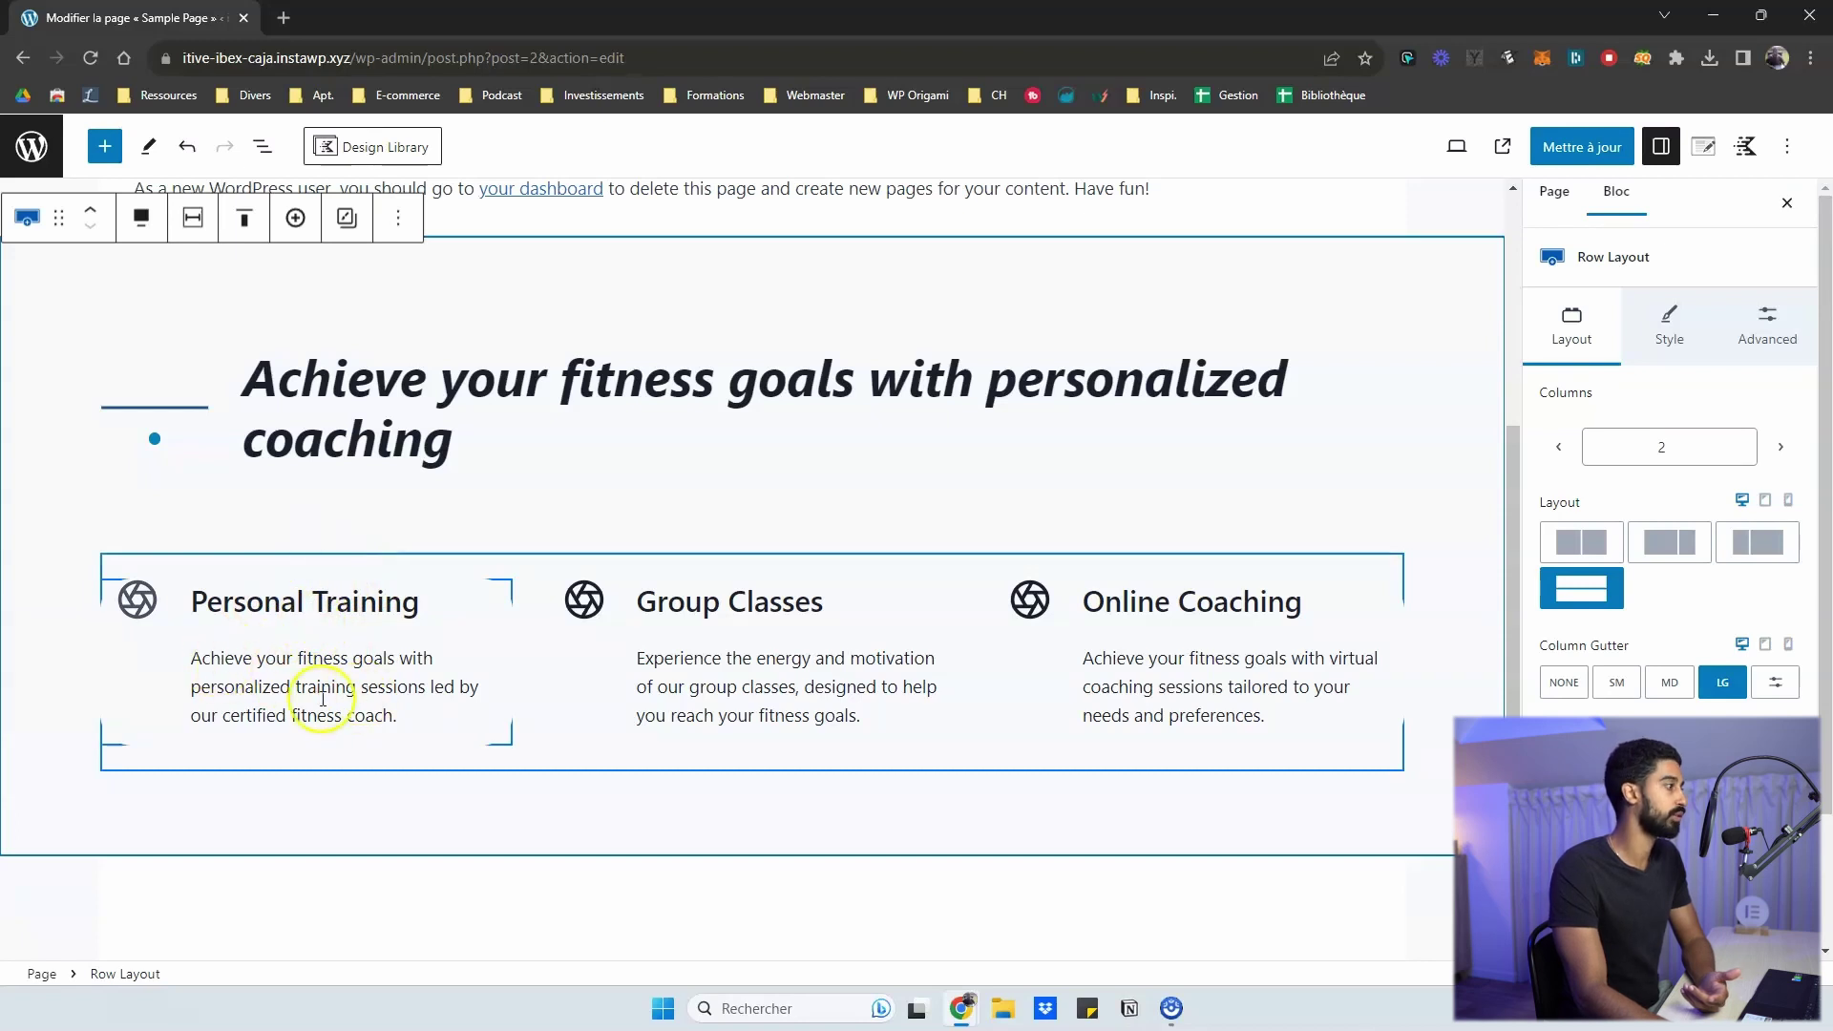
- Scroll through the newly inserted coaching section to review it
scroll(668, 534, down, 1)
scroll(1216, 606, up, 3)
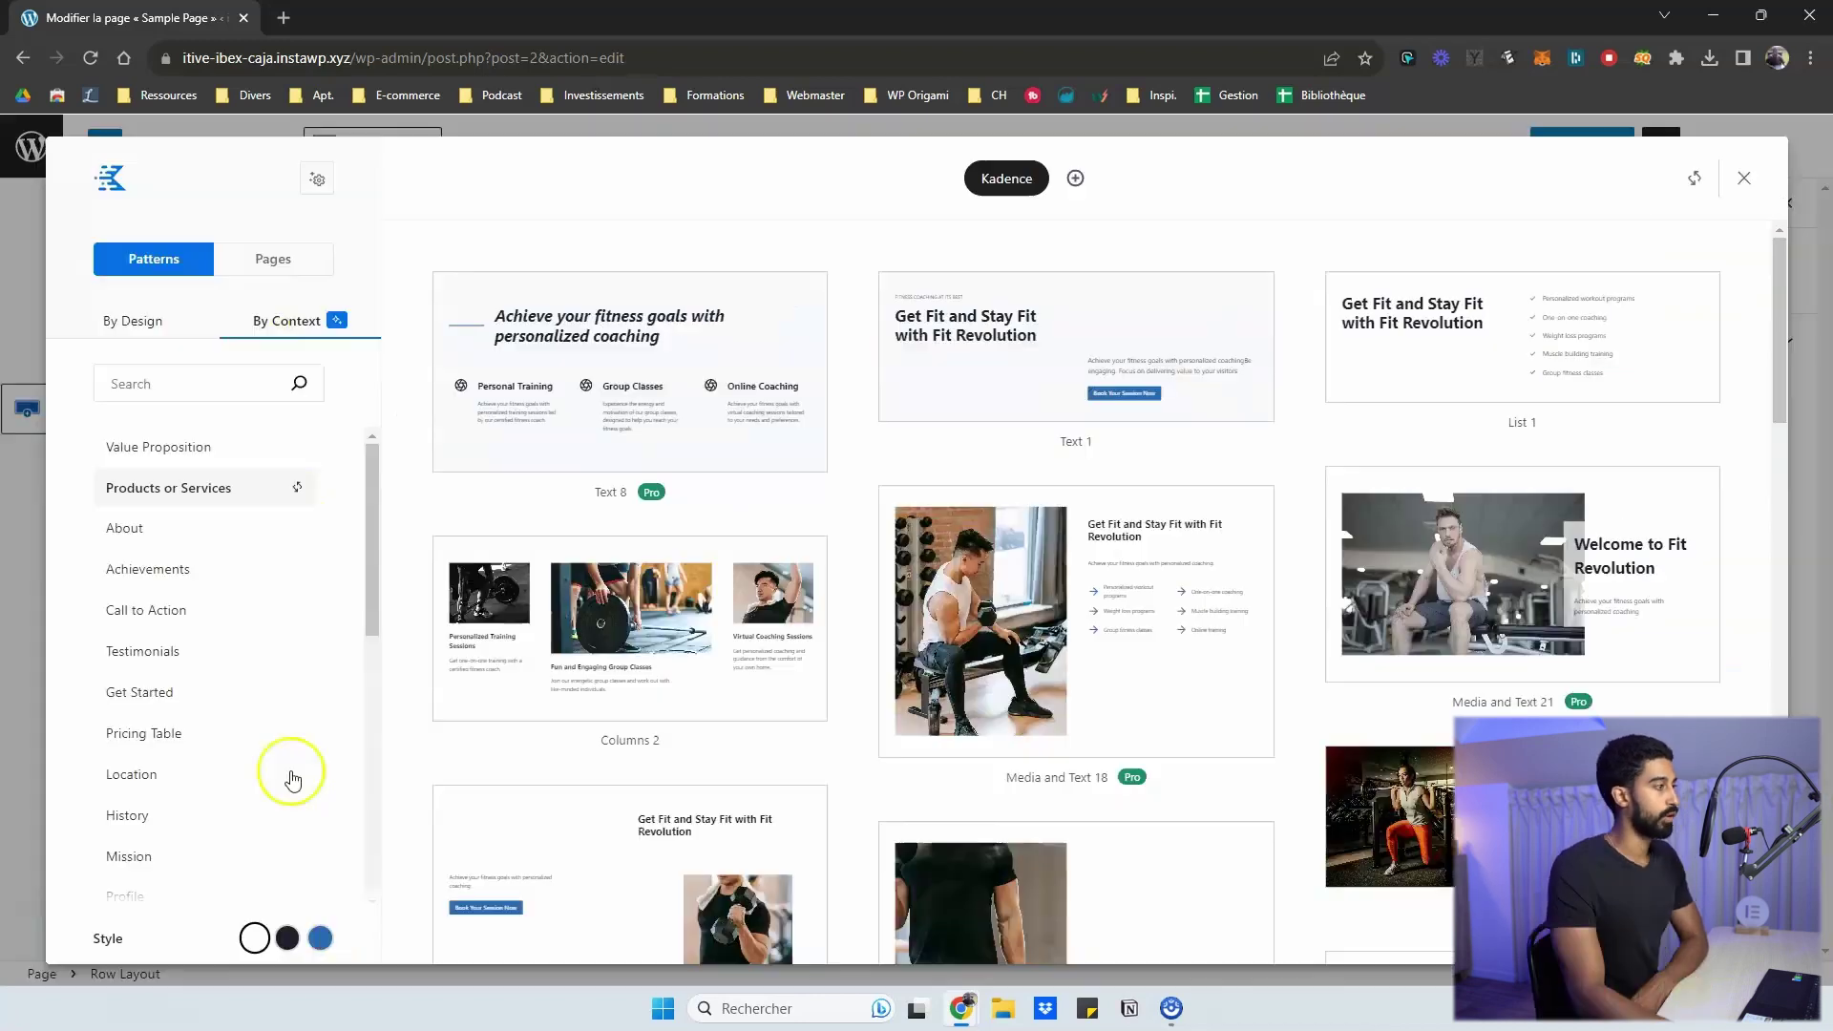
- Cycle the preview style through dark, blue and light, ending on light
click(286, 940)
click(319, 939)
click(288, 939)
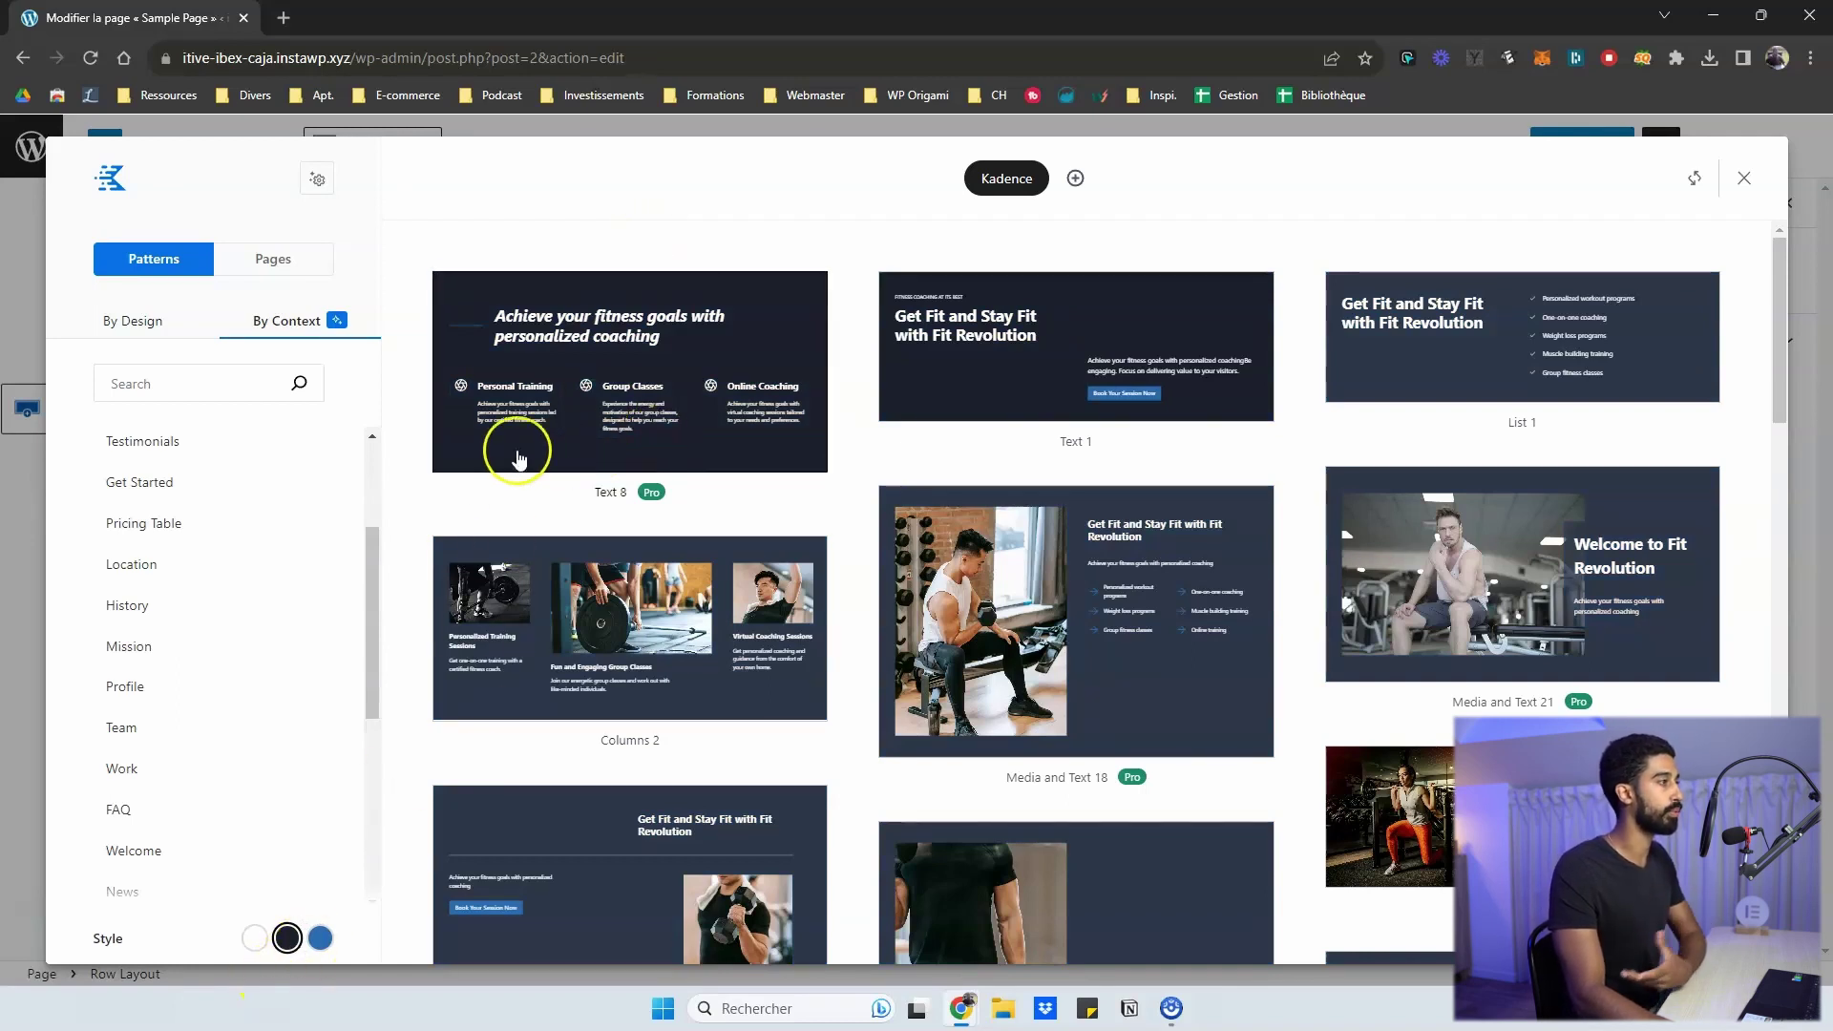
click(320, 939)
click(286, 939)
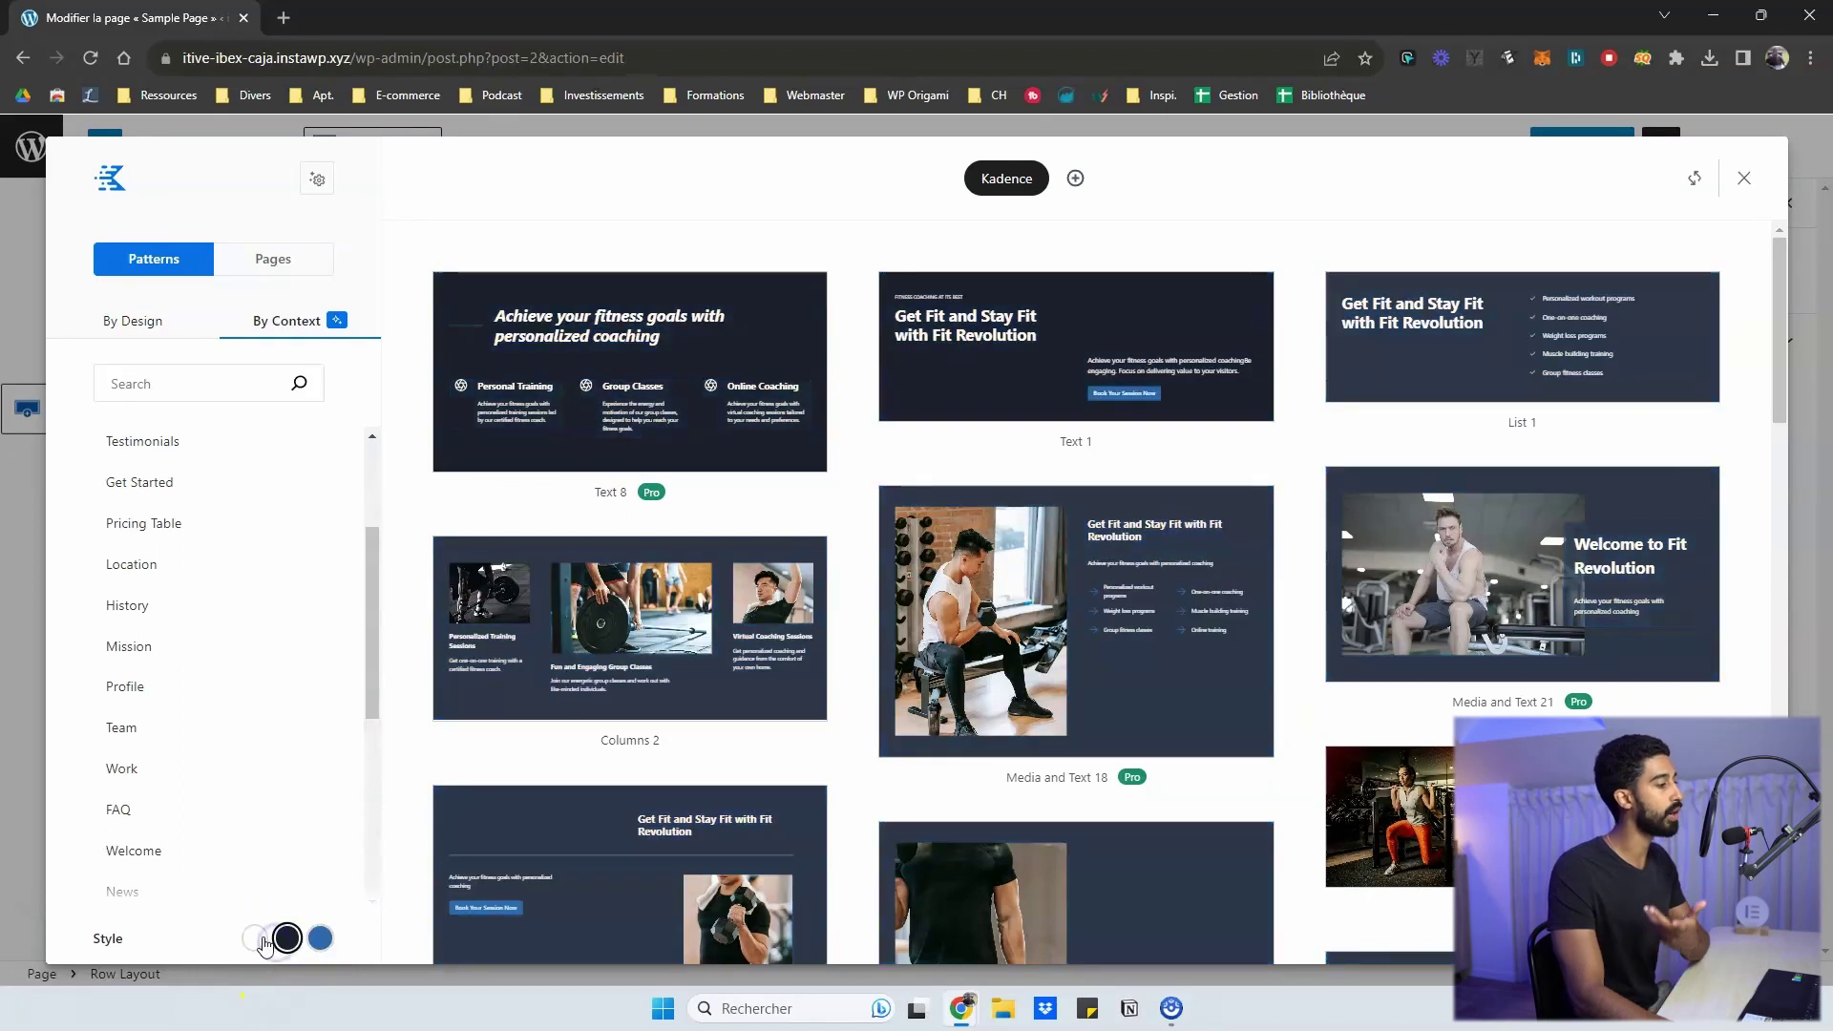
click(256, 939)
click(287, 939)
click(319, 939)
click(255, 938)
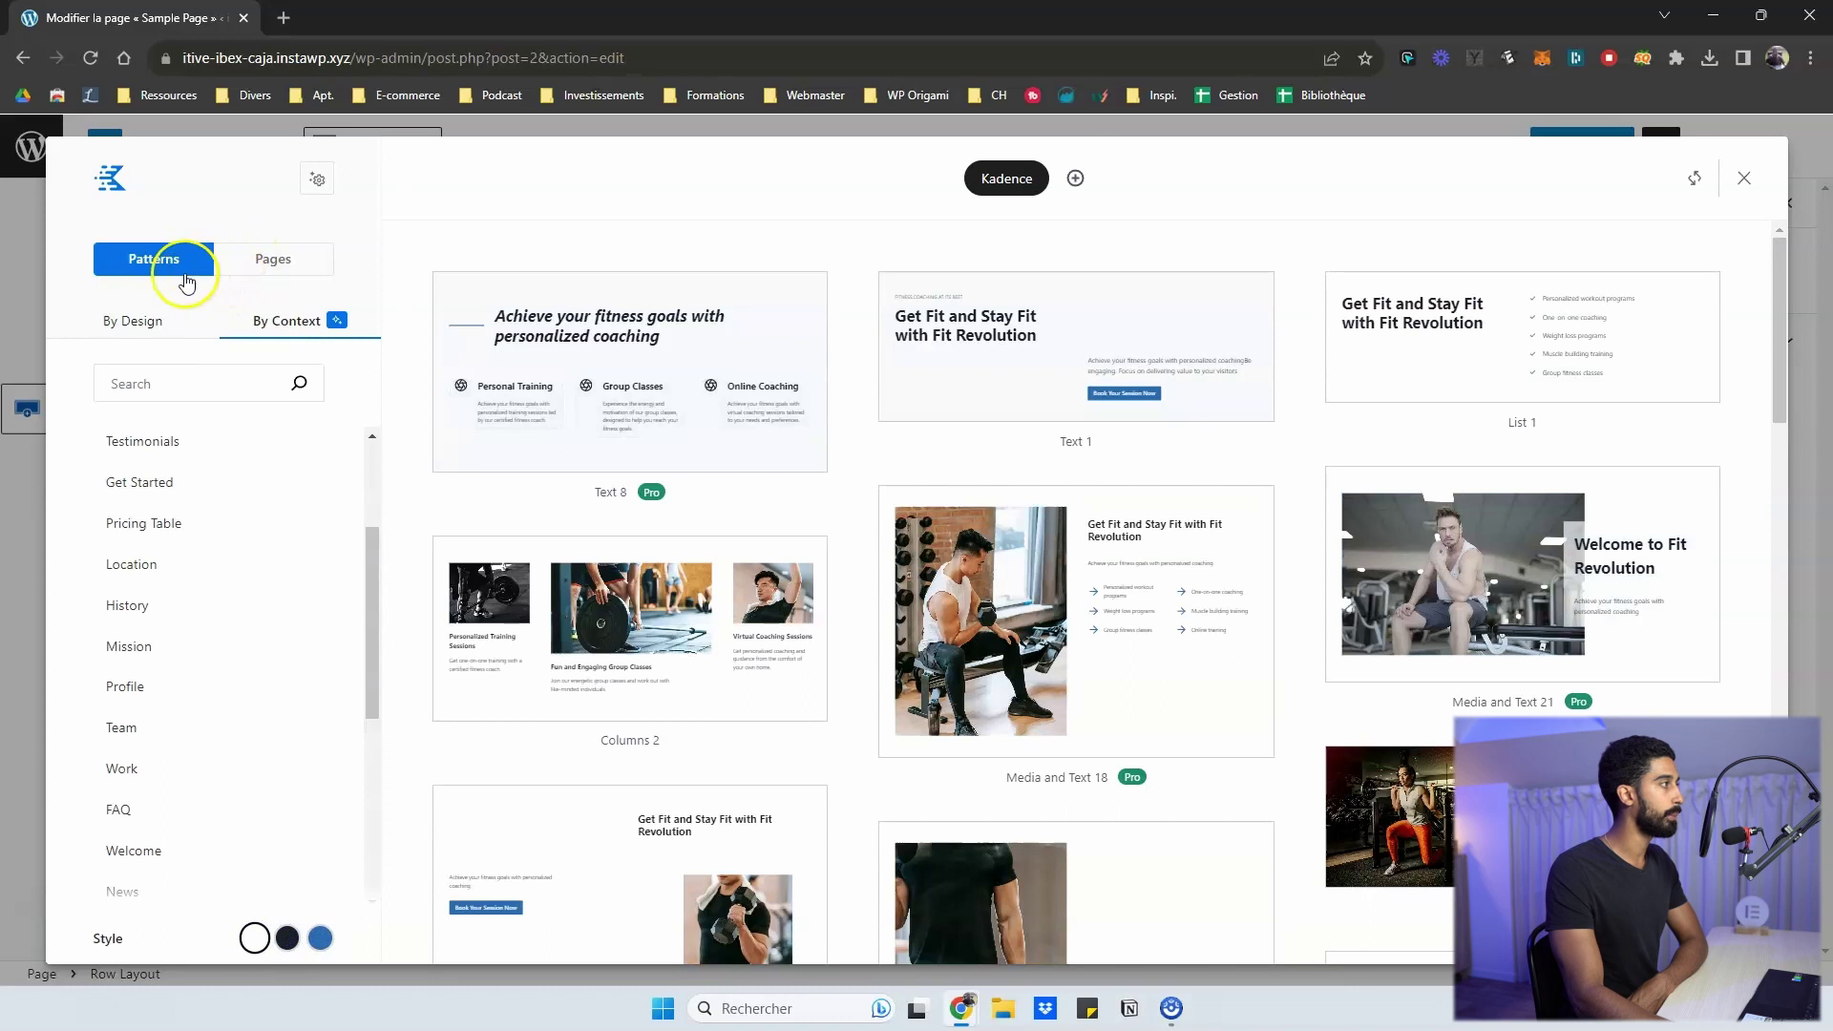
- Toggle between By Design and By Context, then switch to full Pages layouts
click(128, 321)
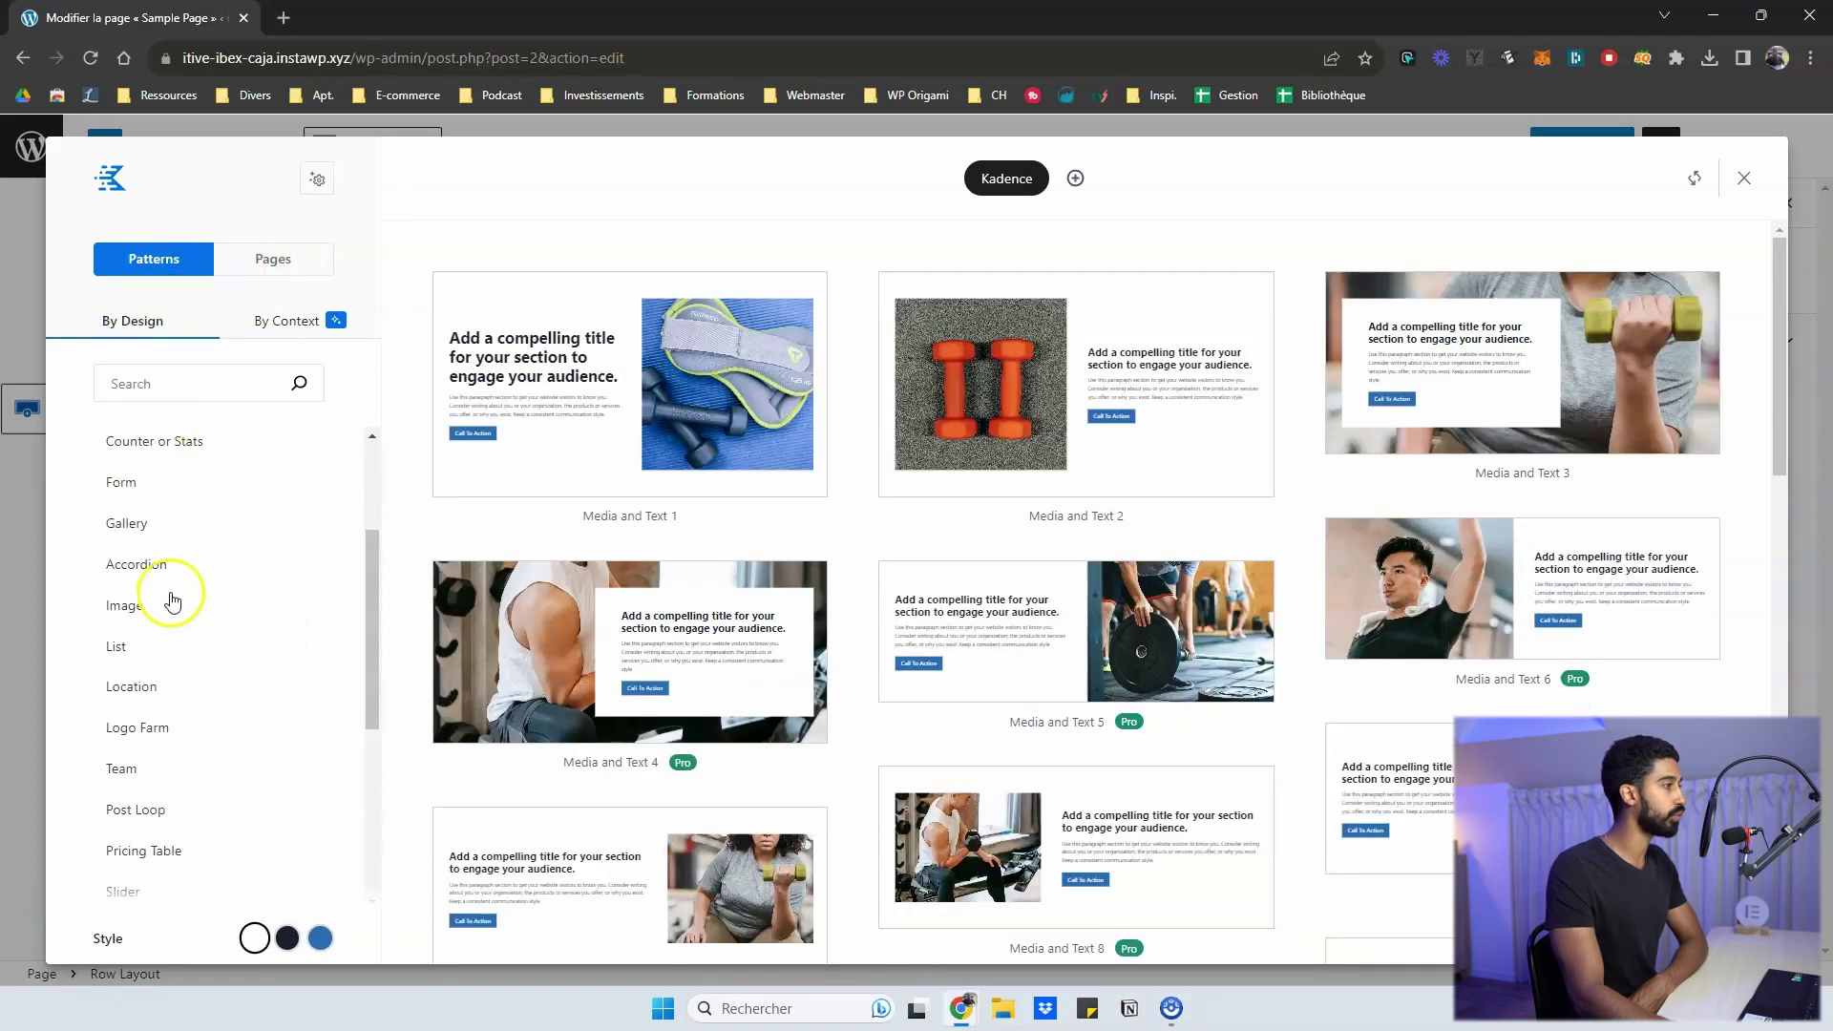
click(264, 329)
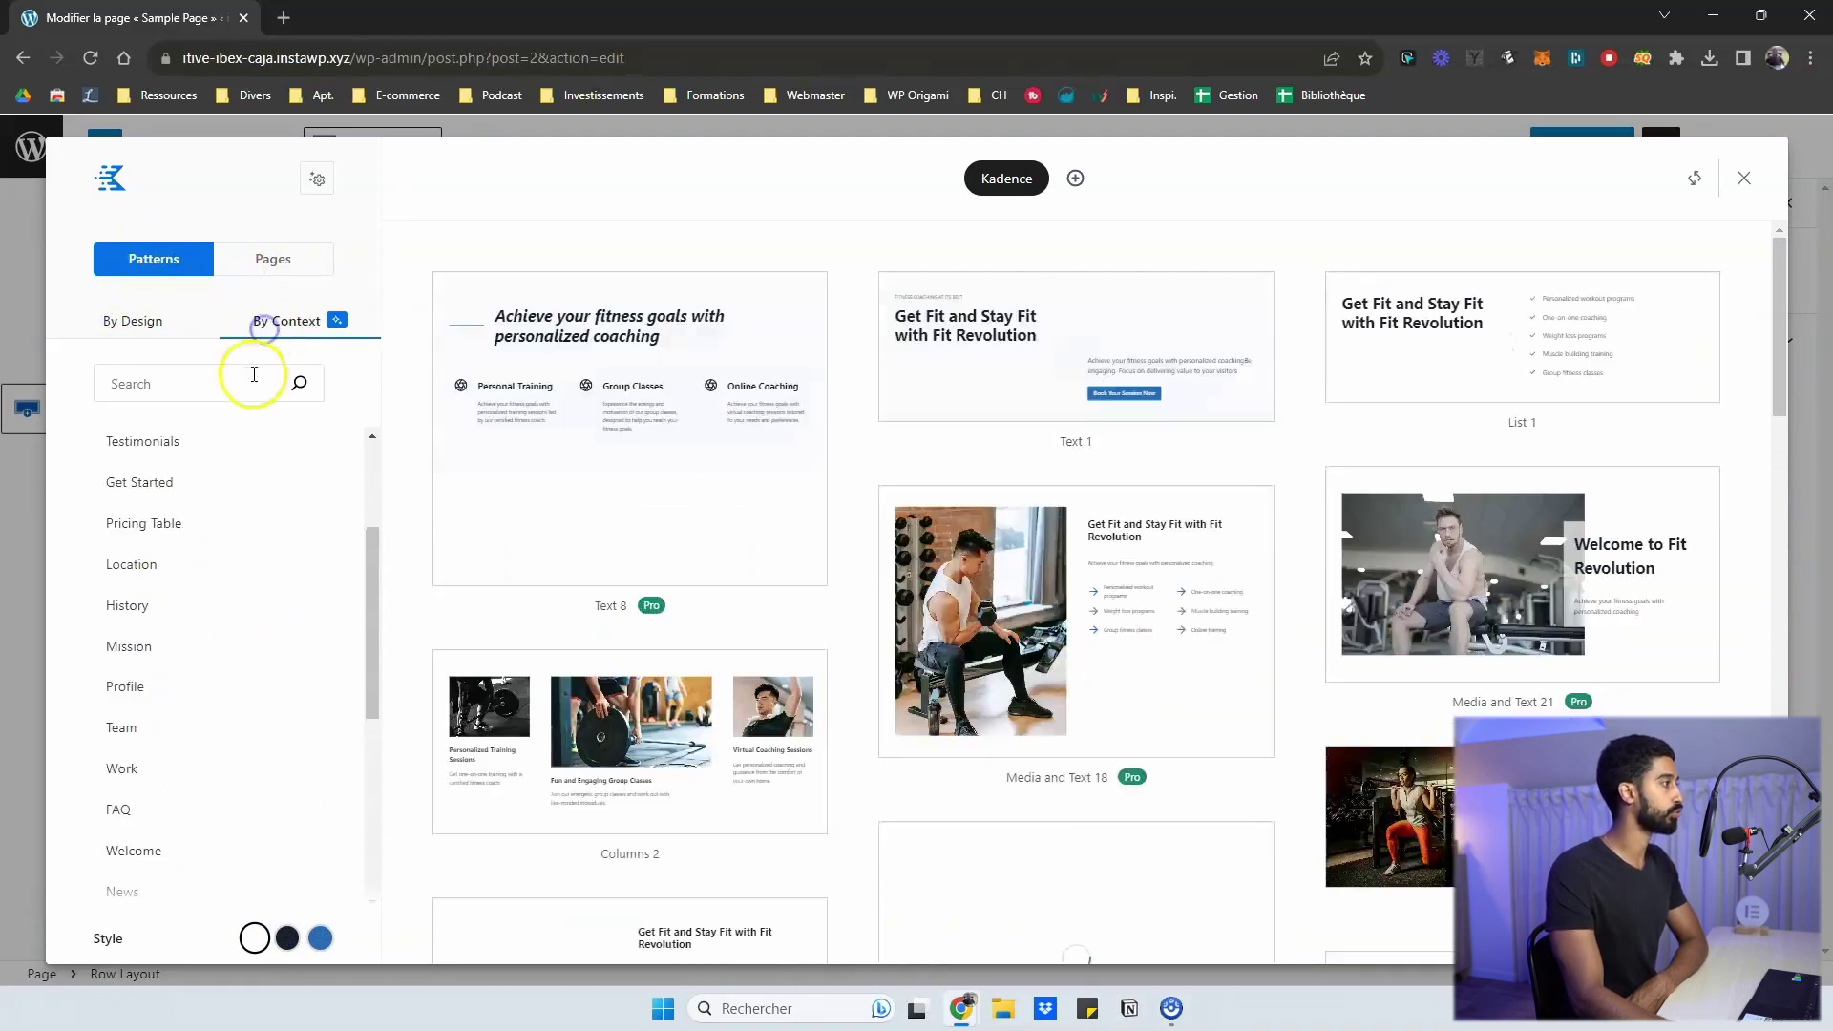
click(263, 264)
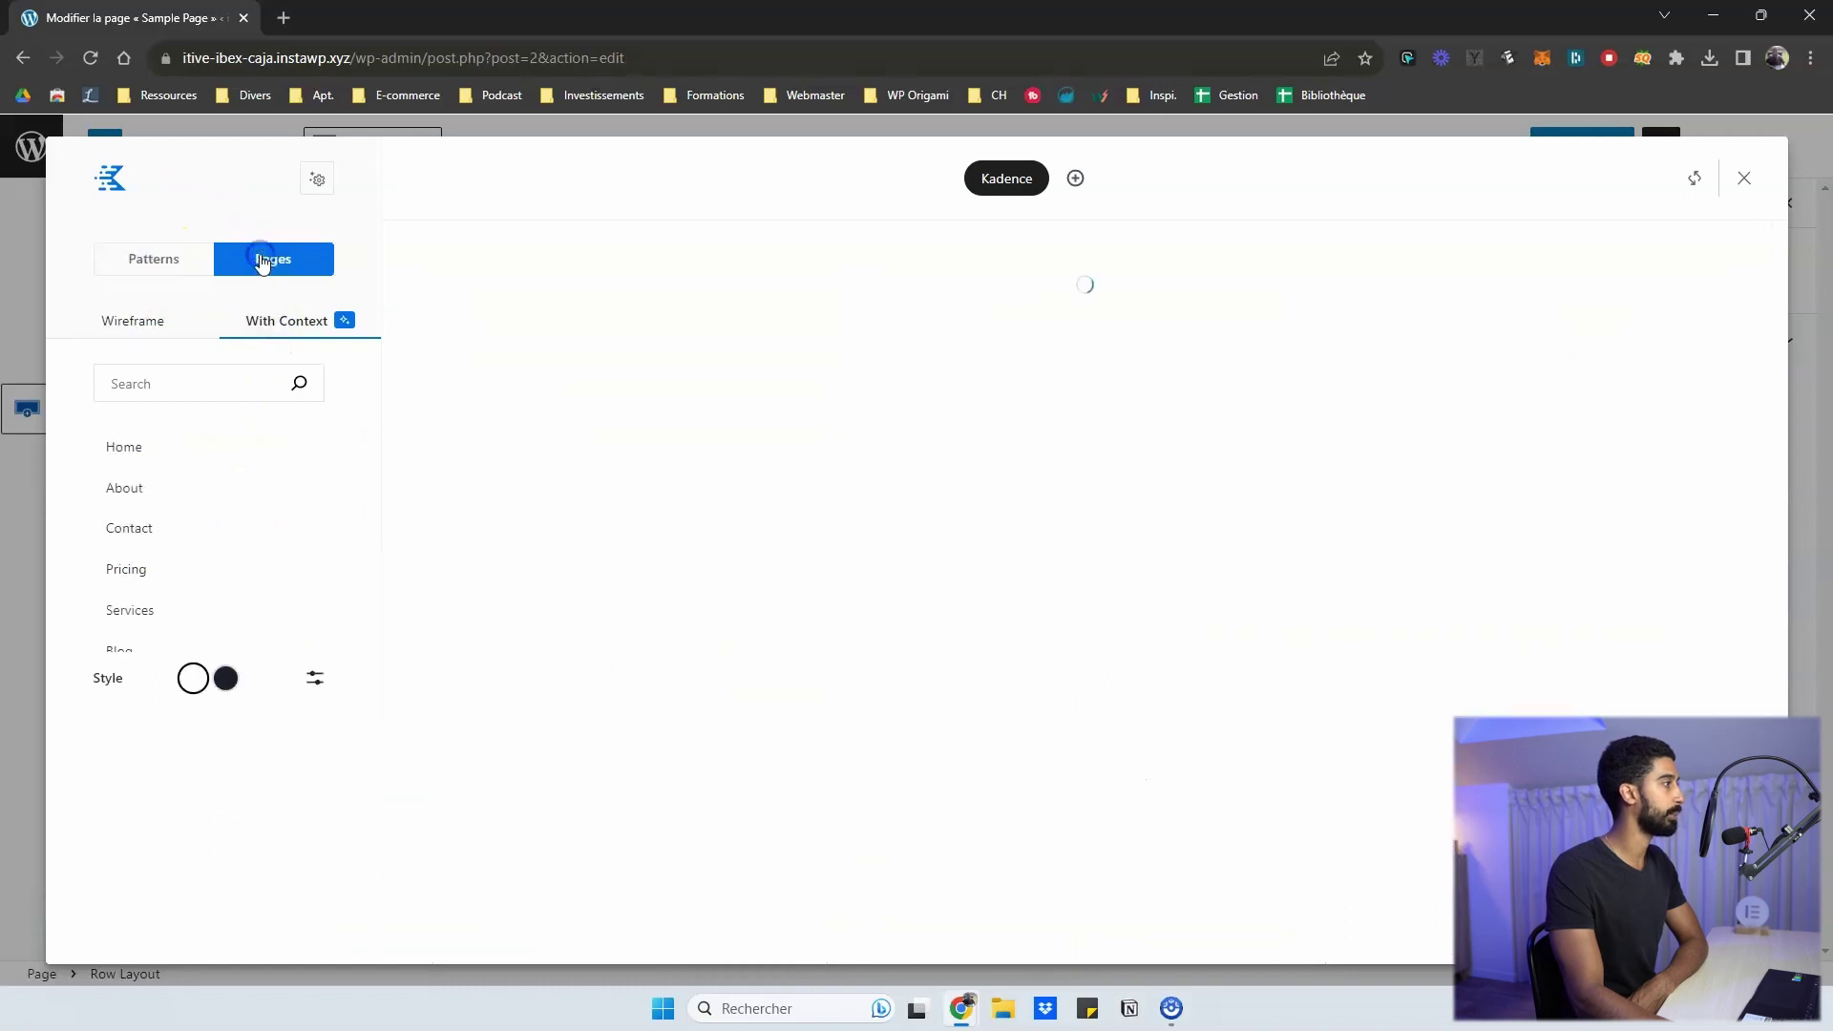
- Show wireframe page layouts, check the Home pages, then choose the Contact category
click(141, 320)
click(129, 488)
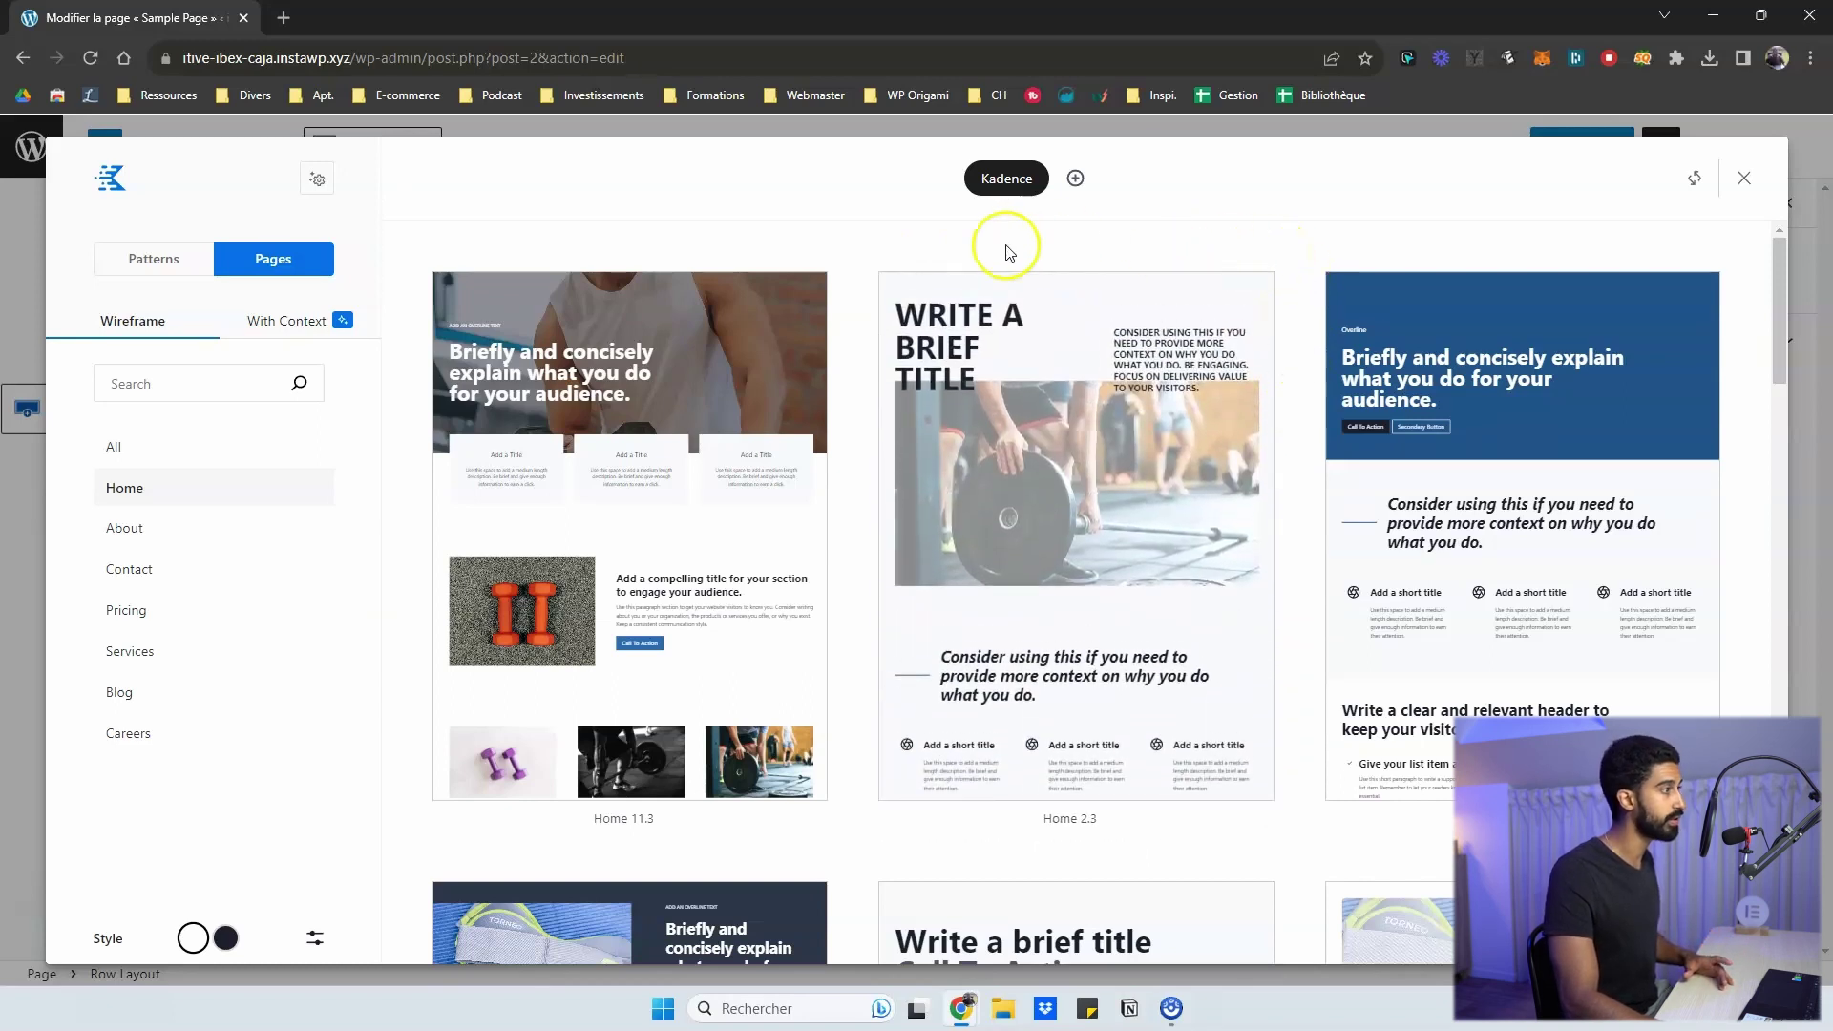
scroll(821, 260, down, 3)
click(117, 573)
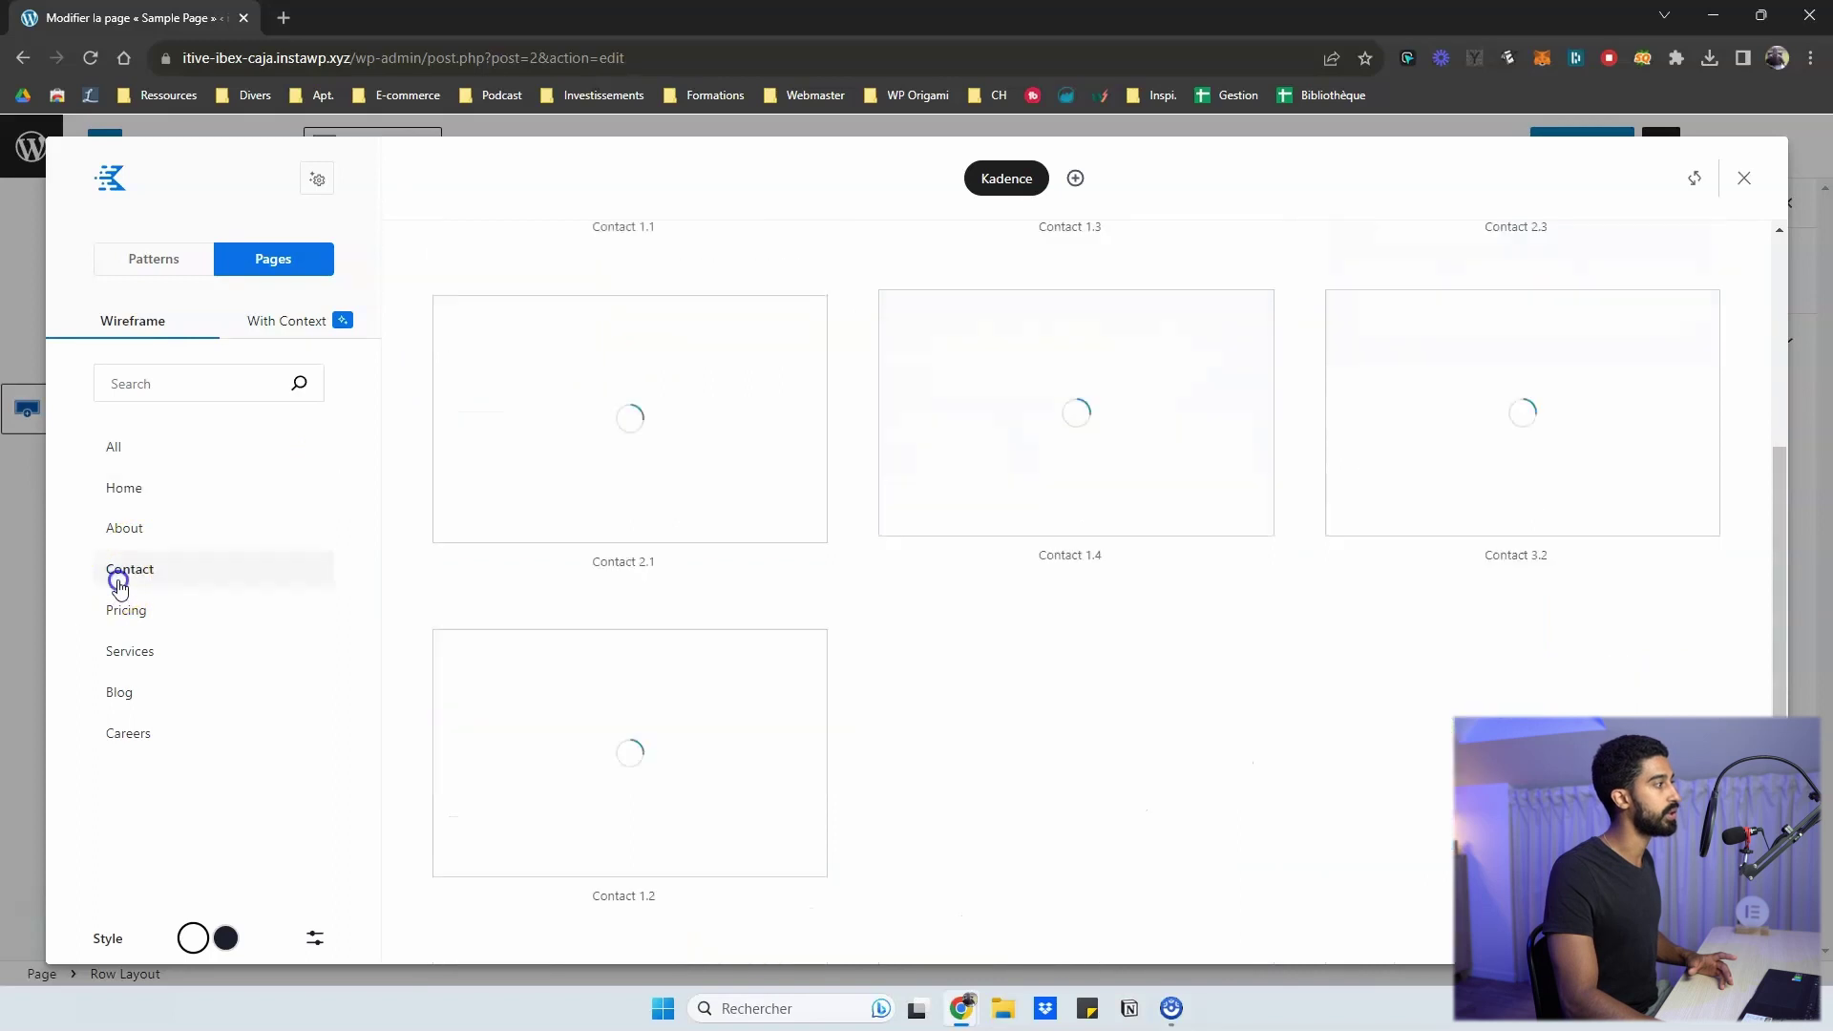
scroll(634, 409, down, 2)
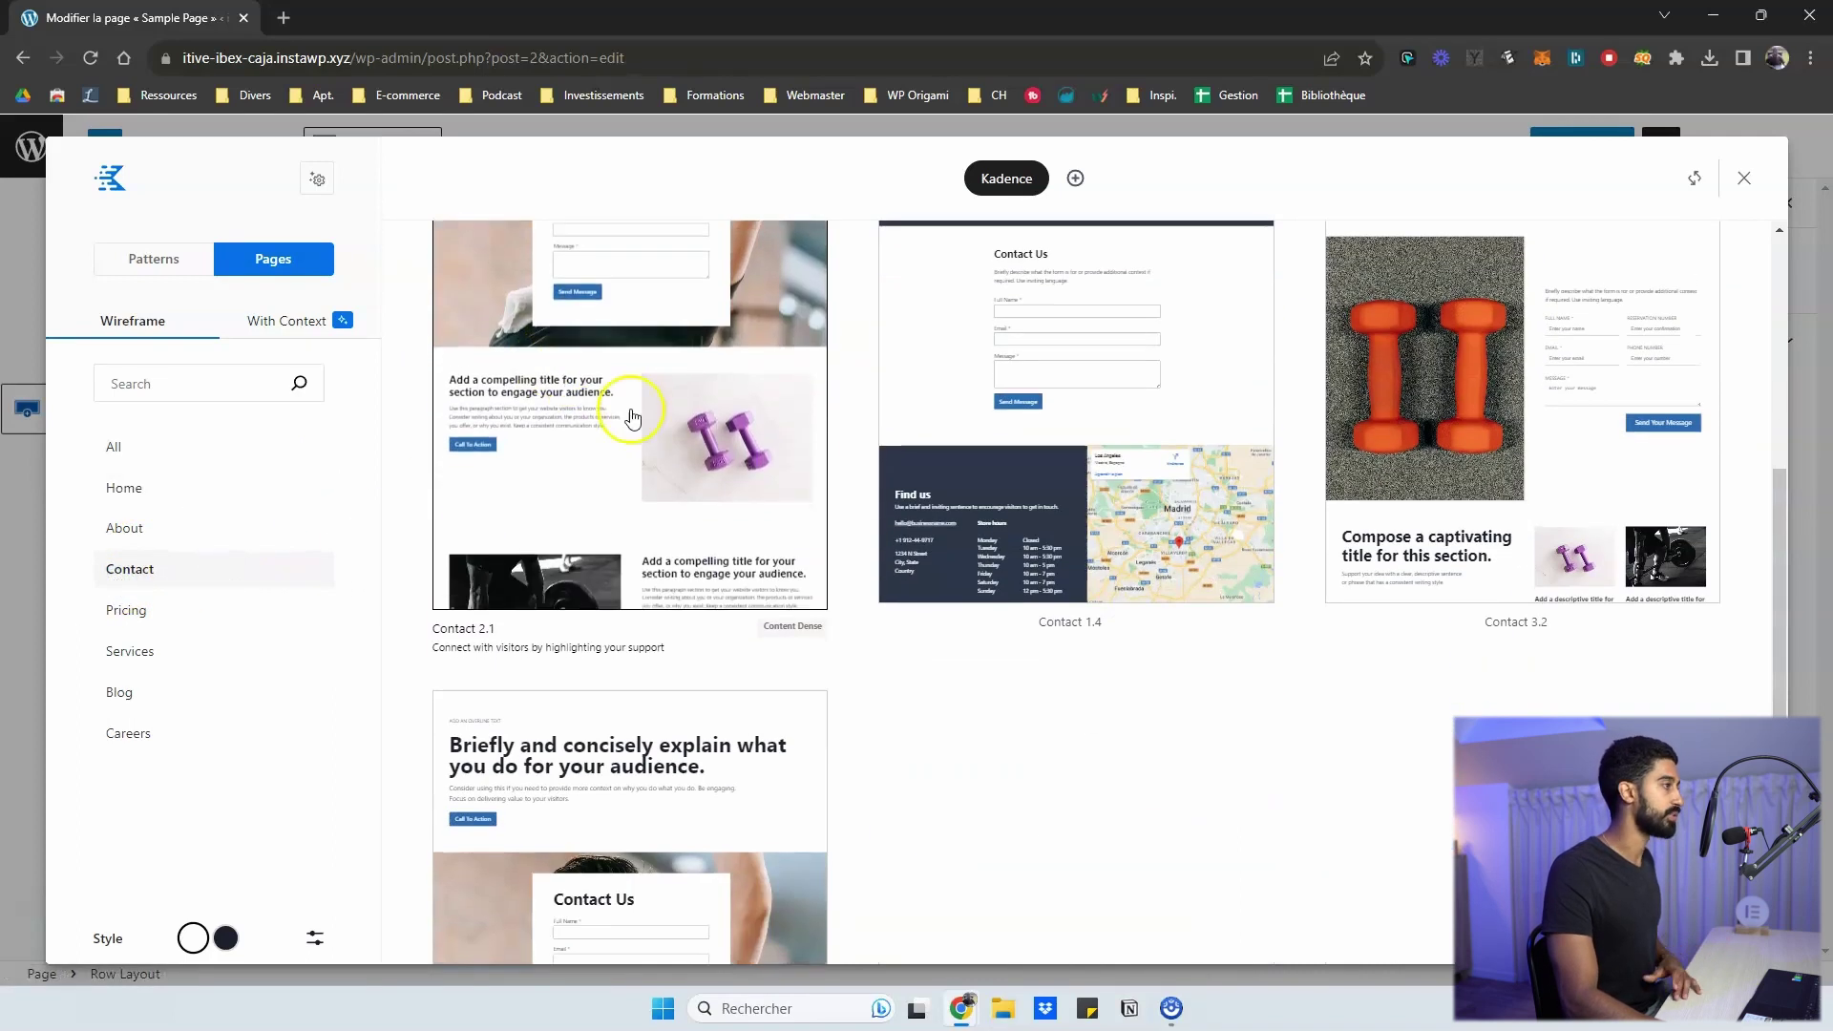
scroll(401, 458, up, 7)
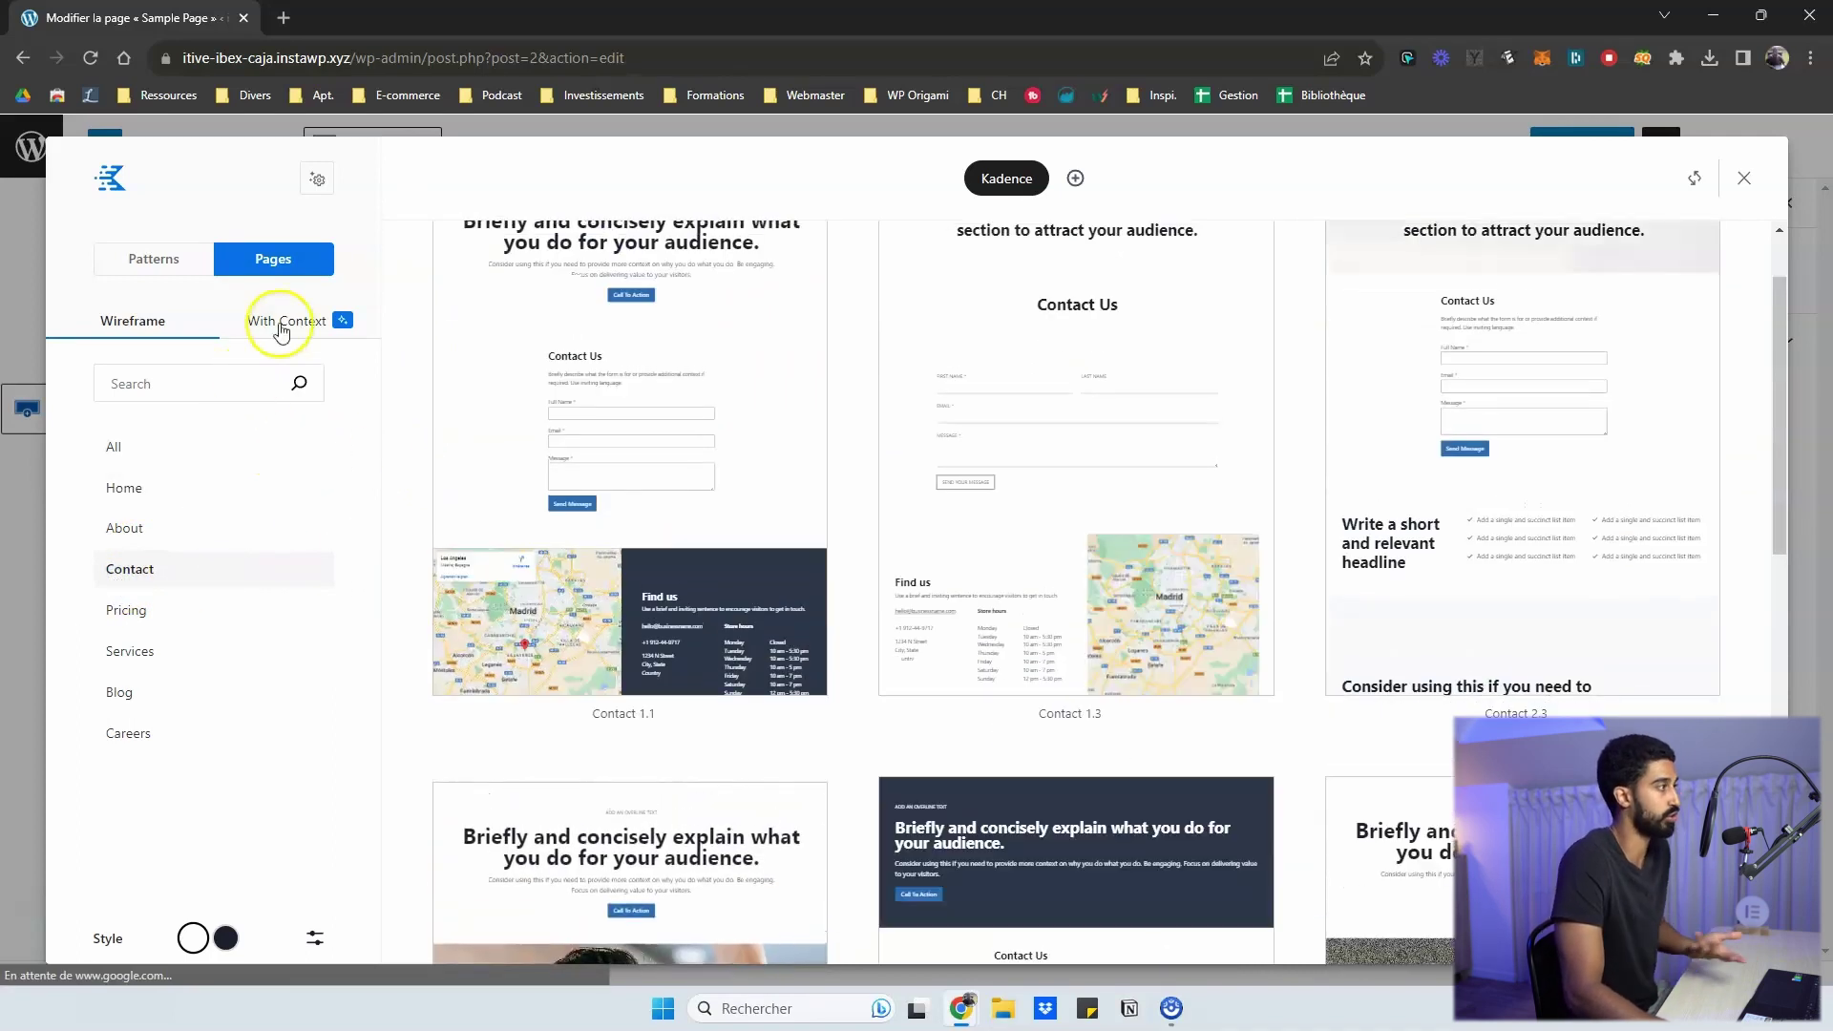
- Show context-filled Contact pages, then browse Pricing, Services and About page layouts
click(268, 325)
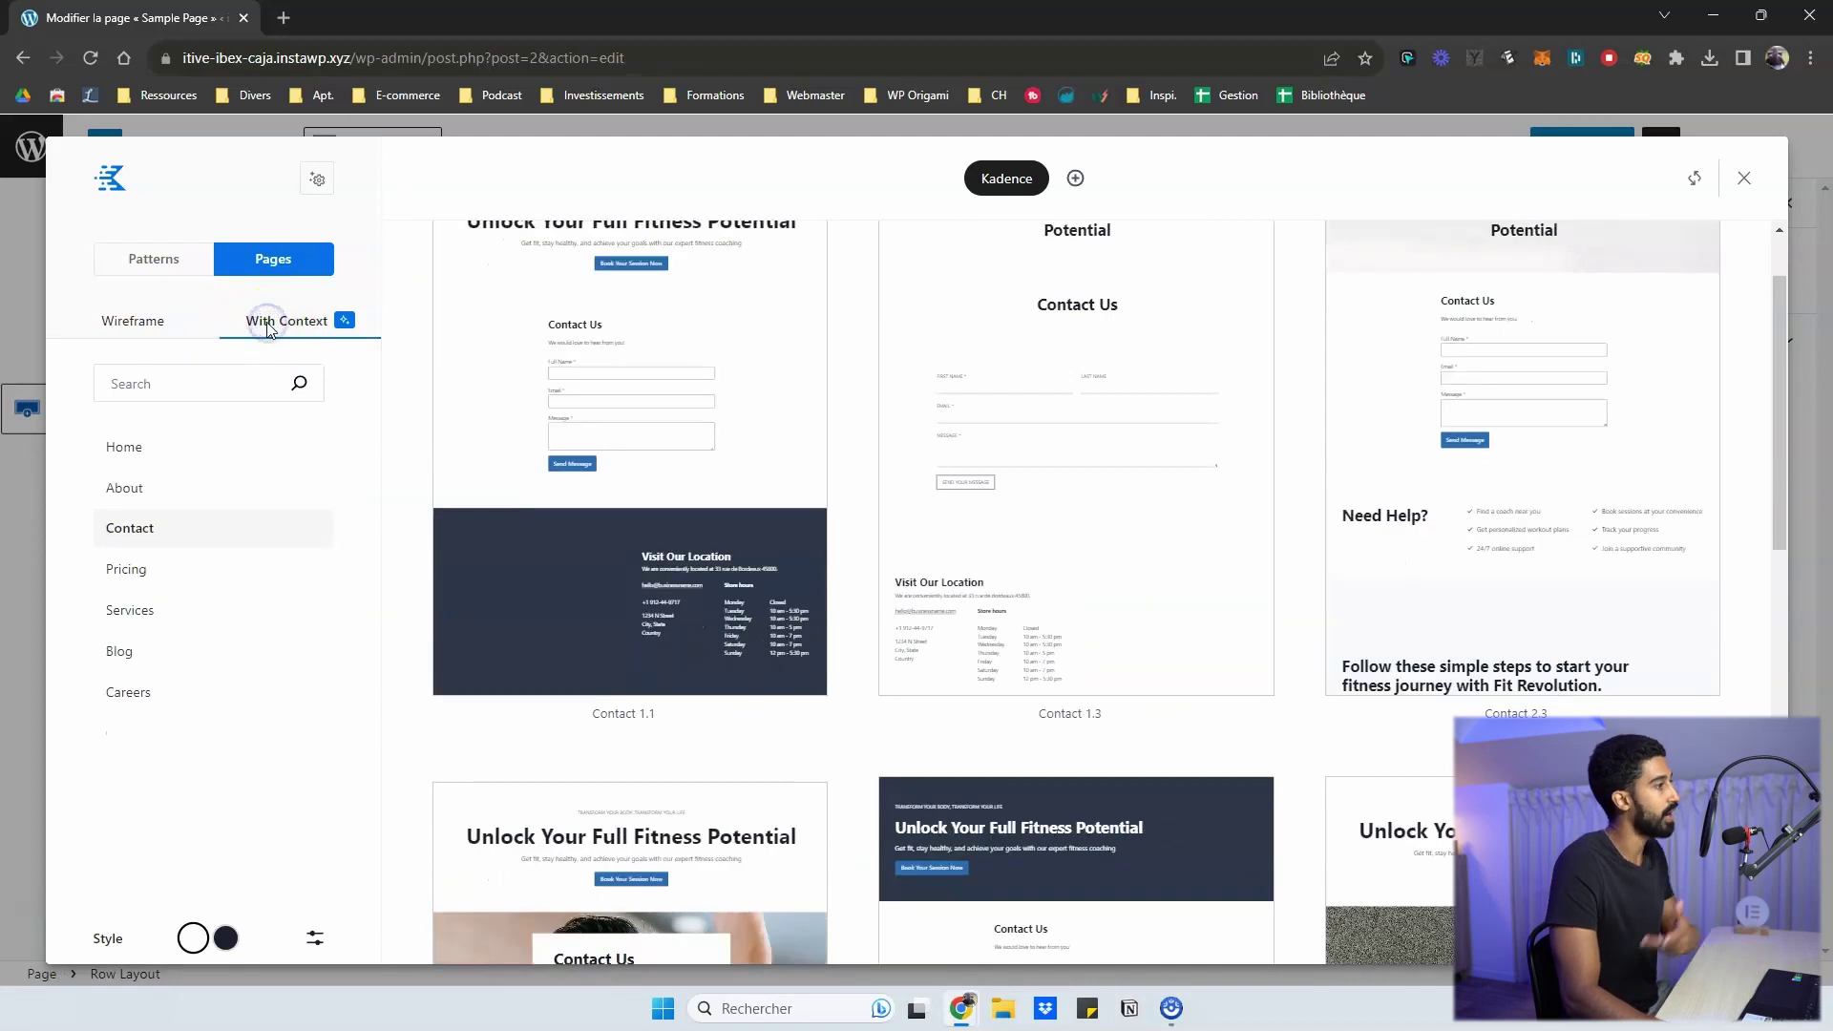
scroll(787, 380, up, 1)
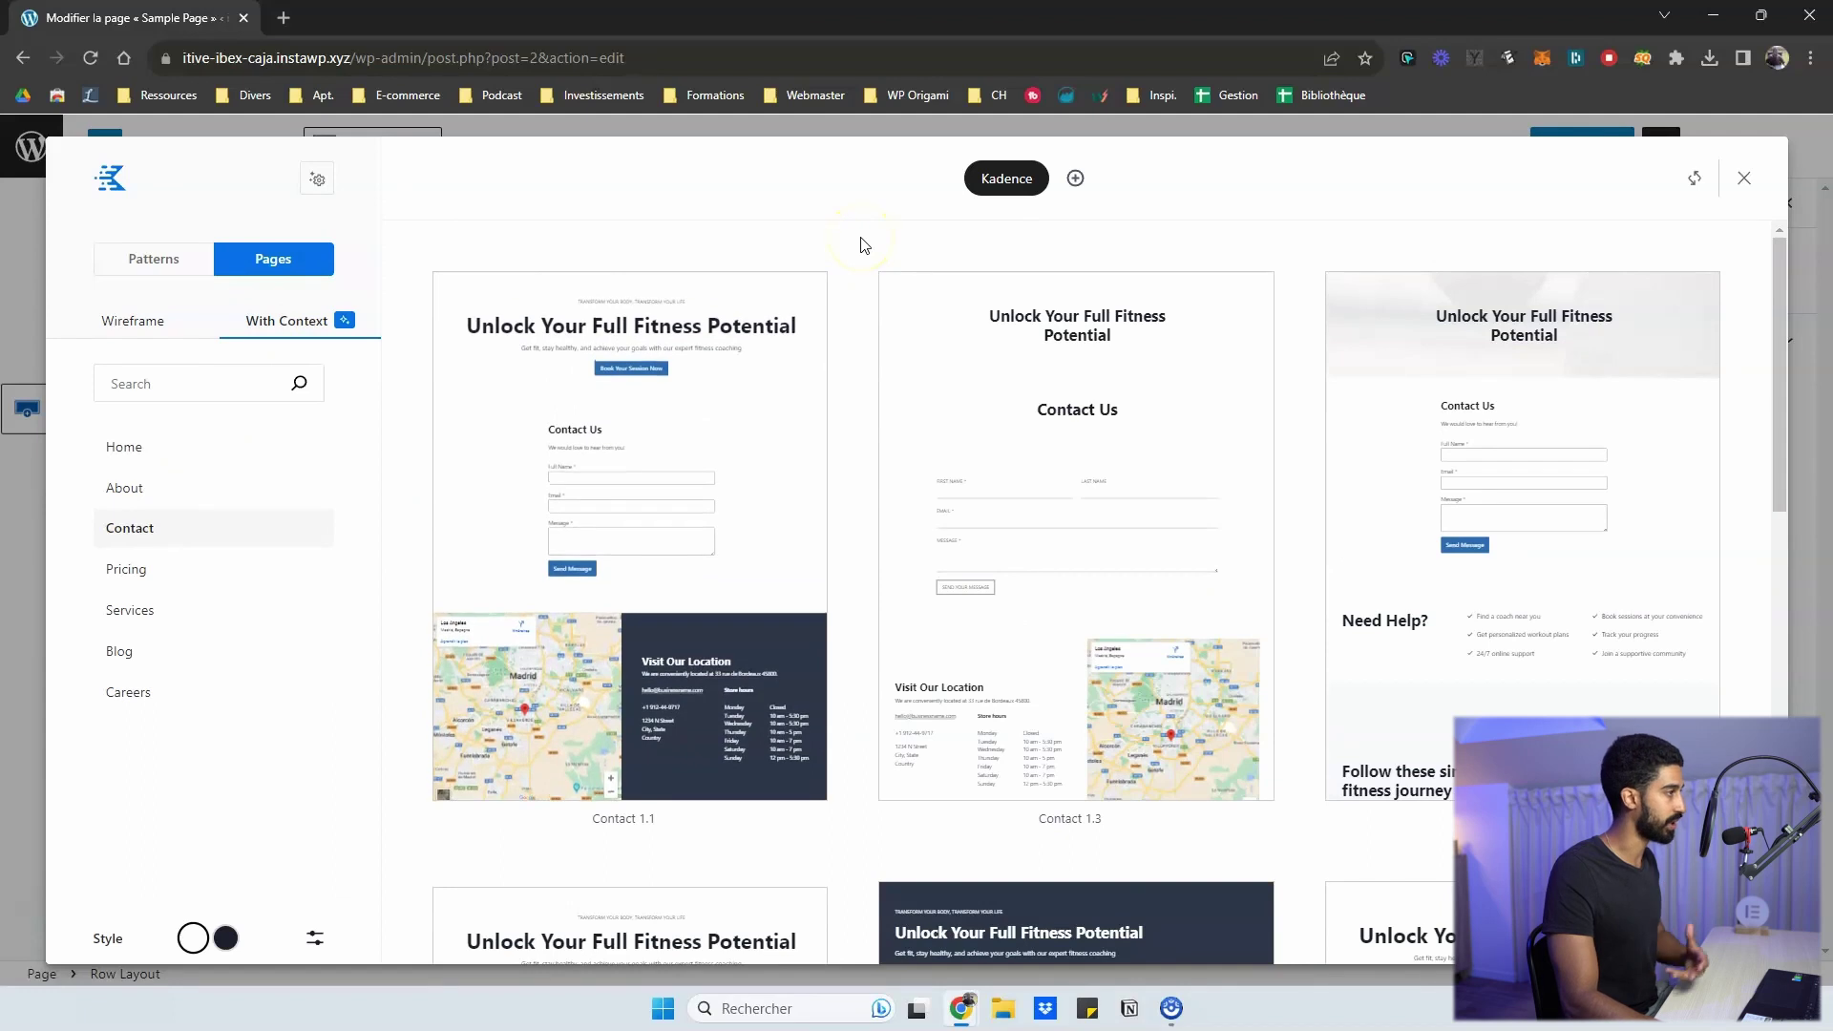
scroll(869, 286, down, 4)
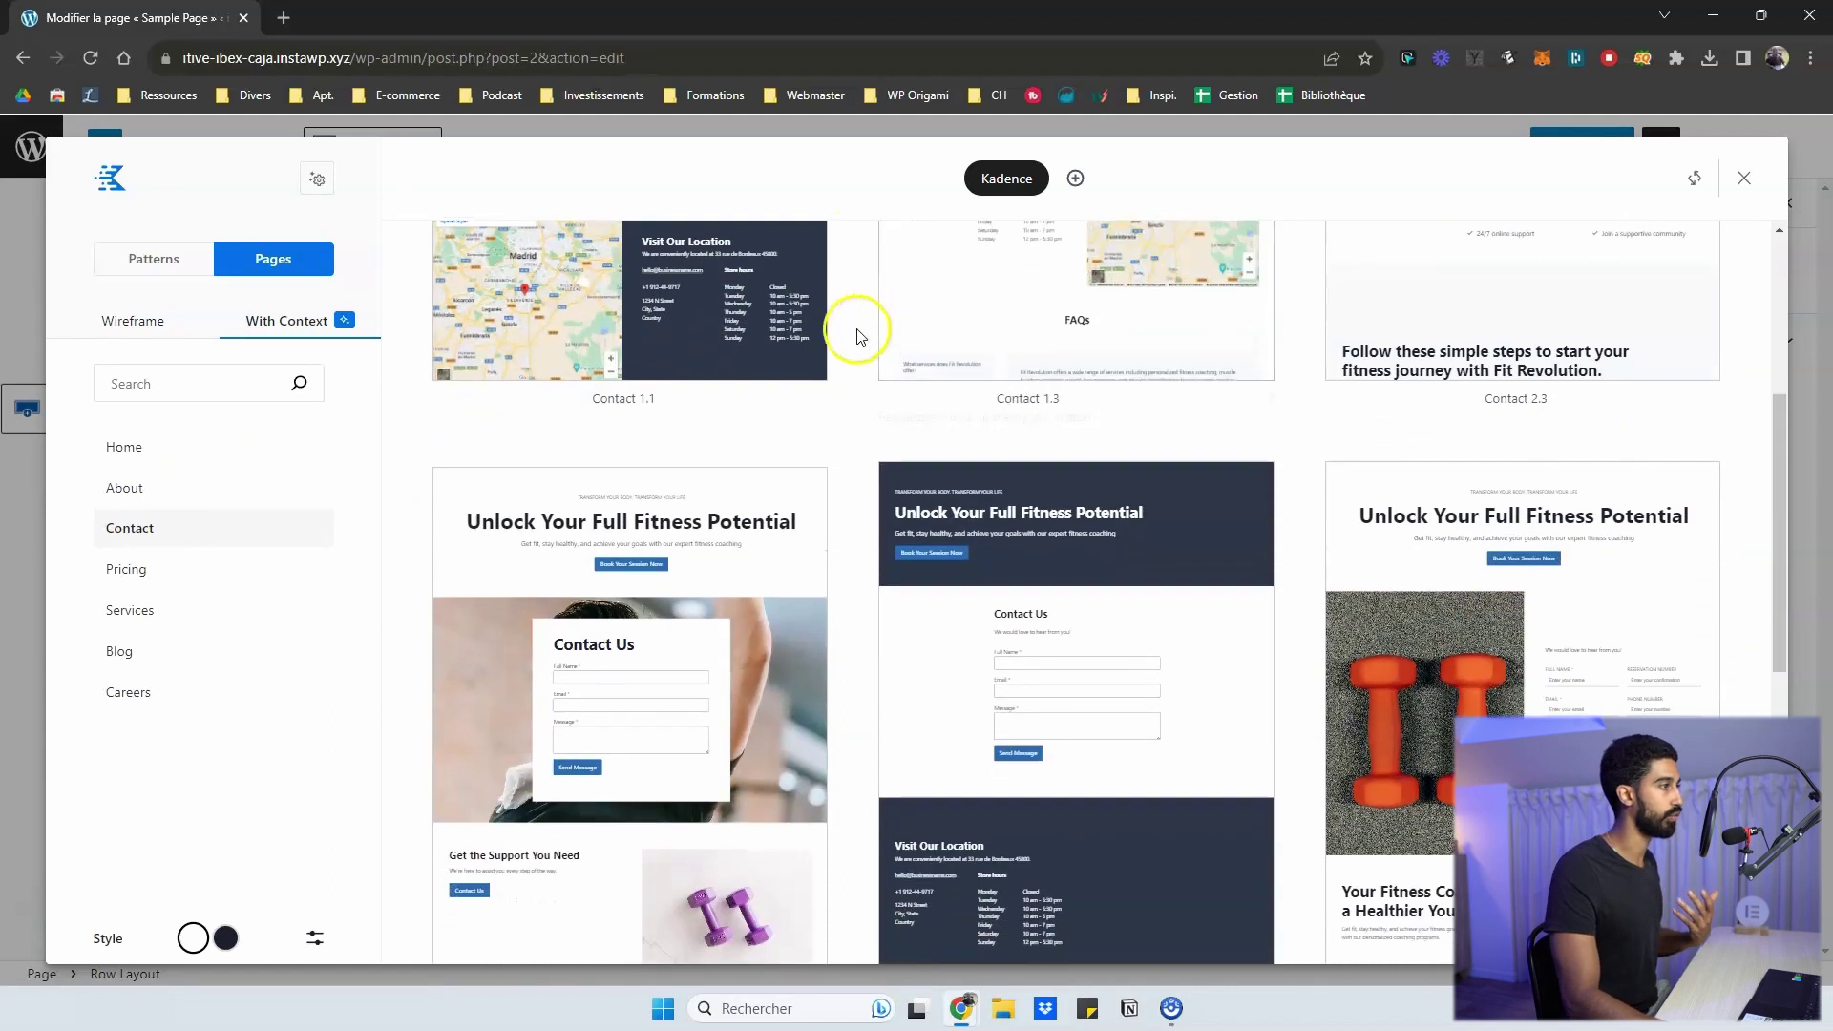
scroll(840, 348, down, 2)
click(160, 585)
click(148, 608)
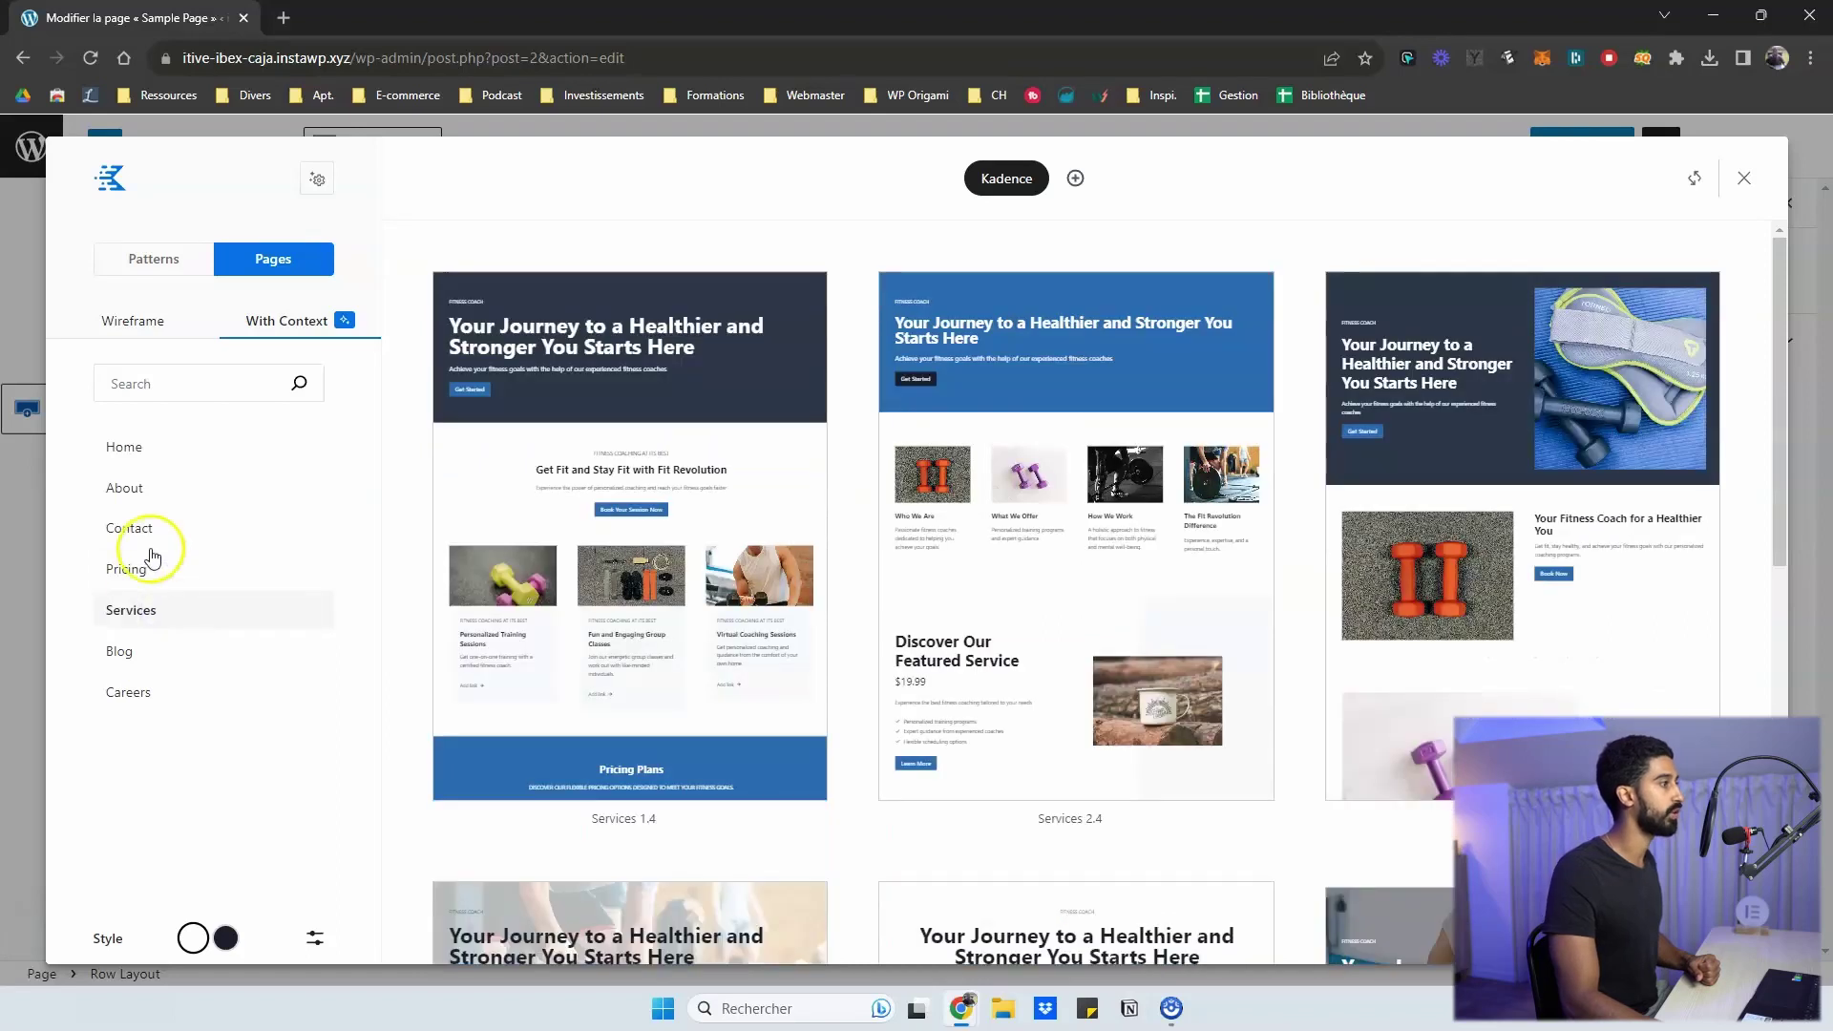
click(154, 504)
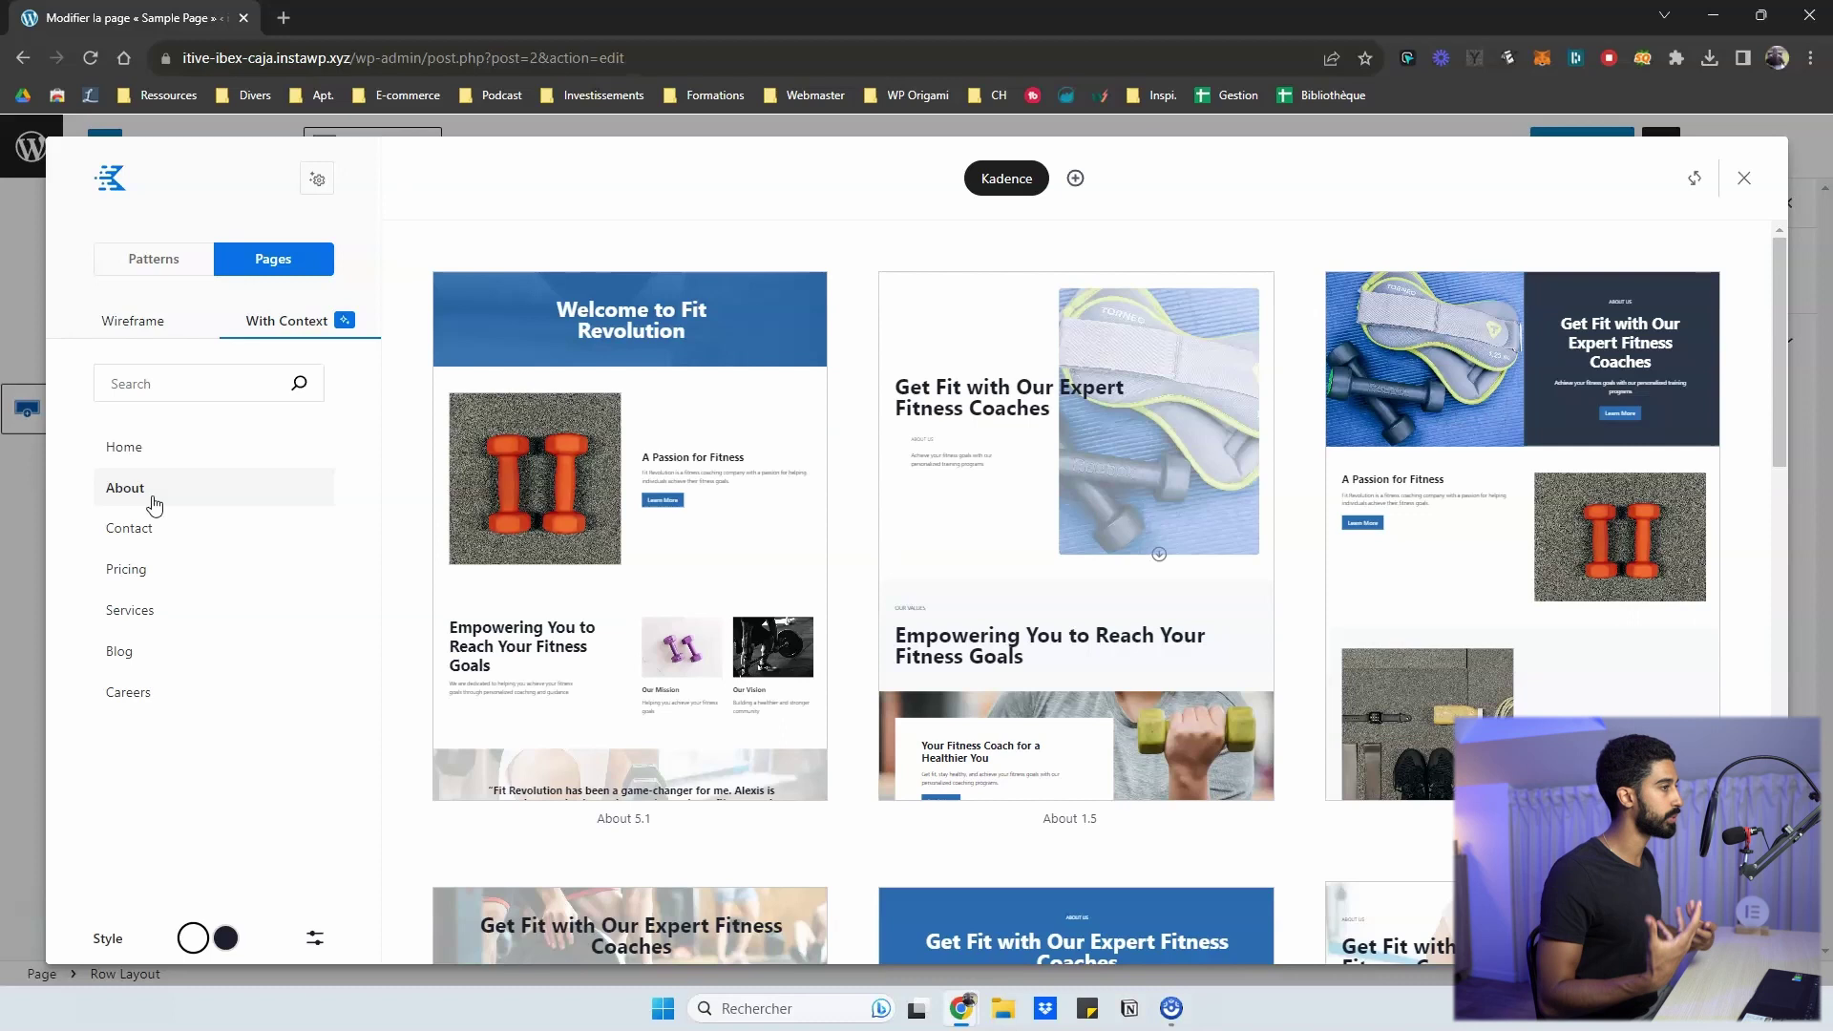
- Preview the About pages in the dark style, then return to light
click(225, 937)
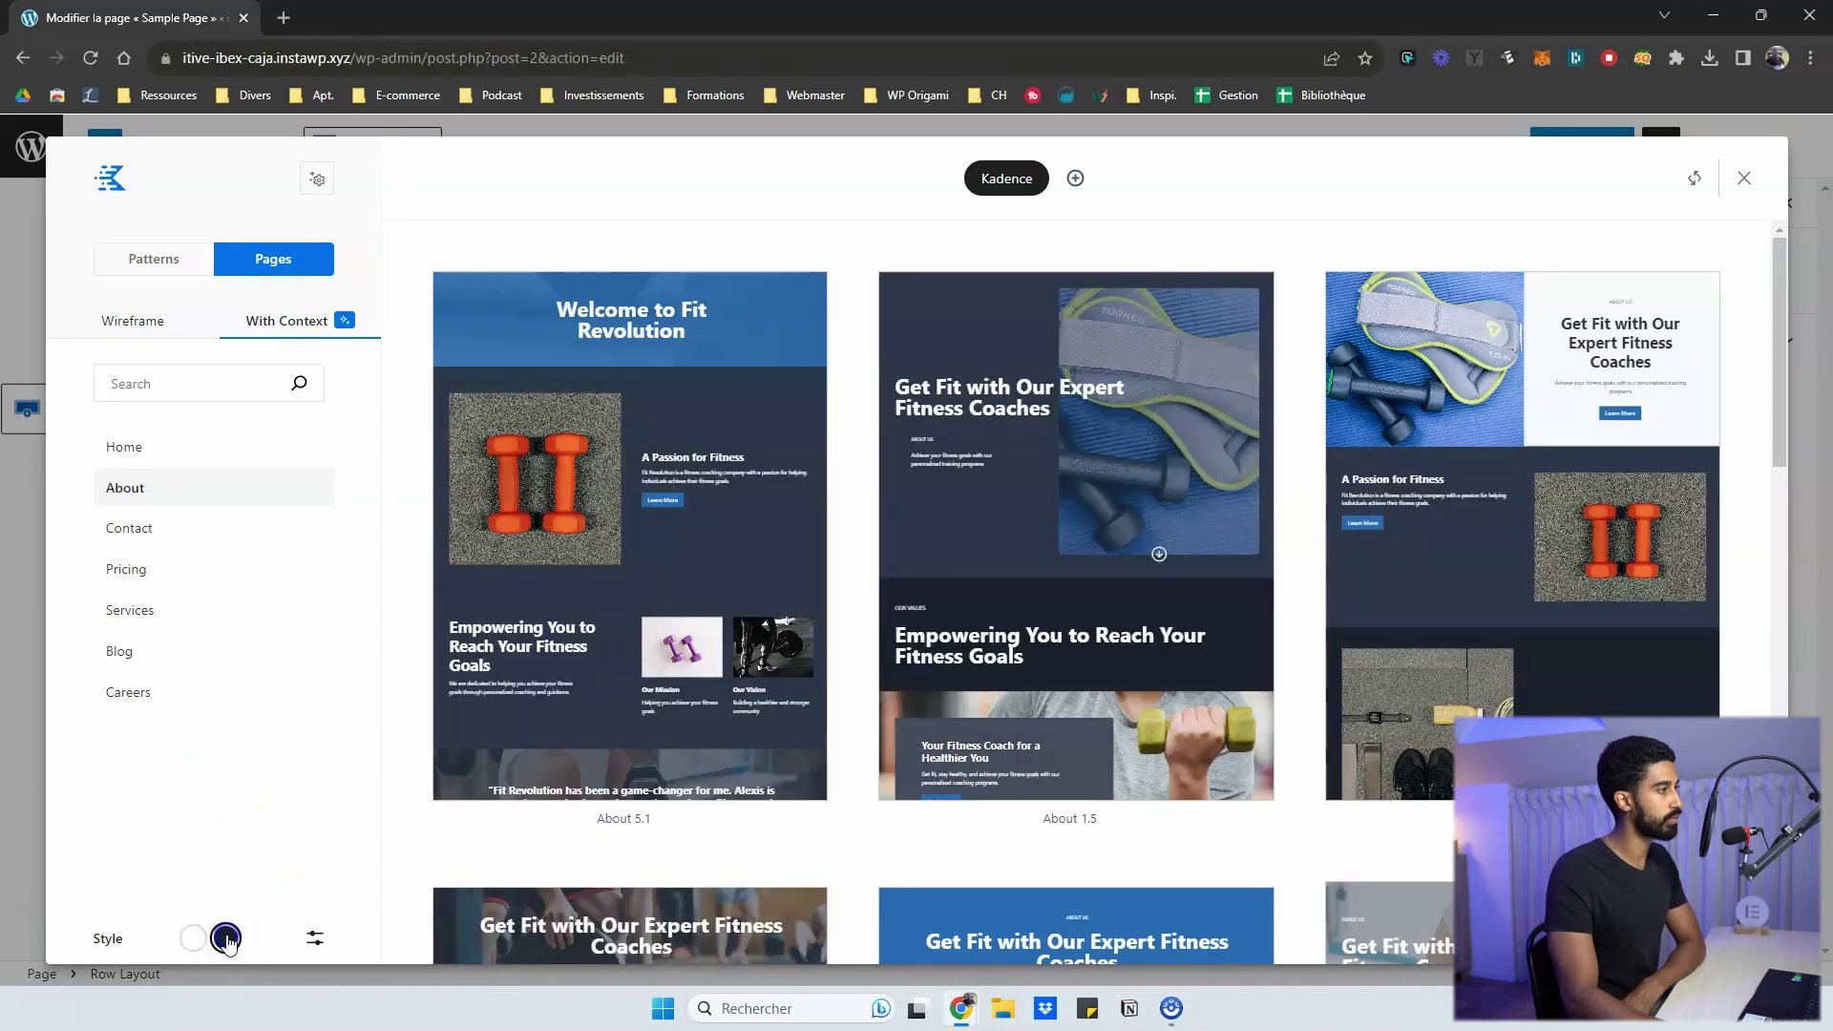
click(198, 939)
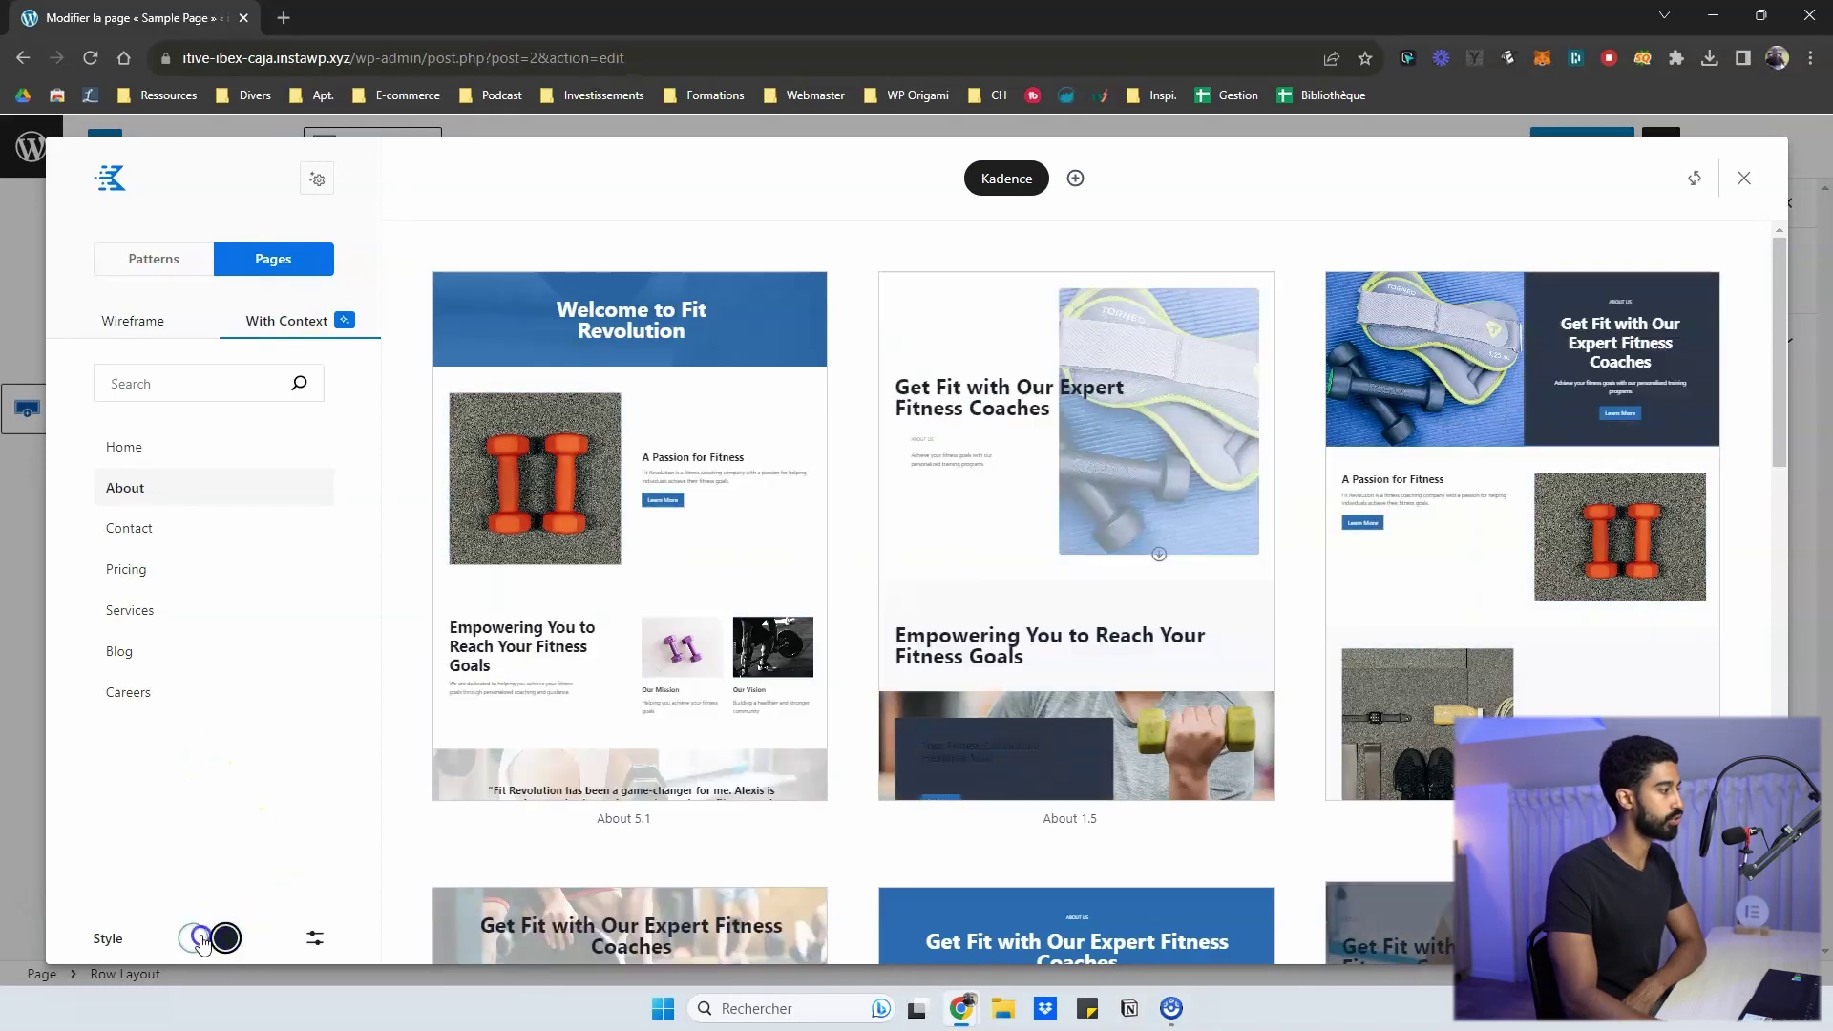
click(315, 938)
- Open the style filters and toggle the Image Heavy filter on and off several times
click(315, 941)
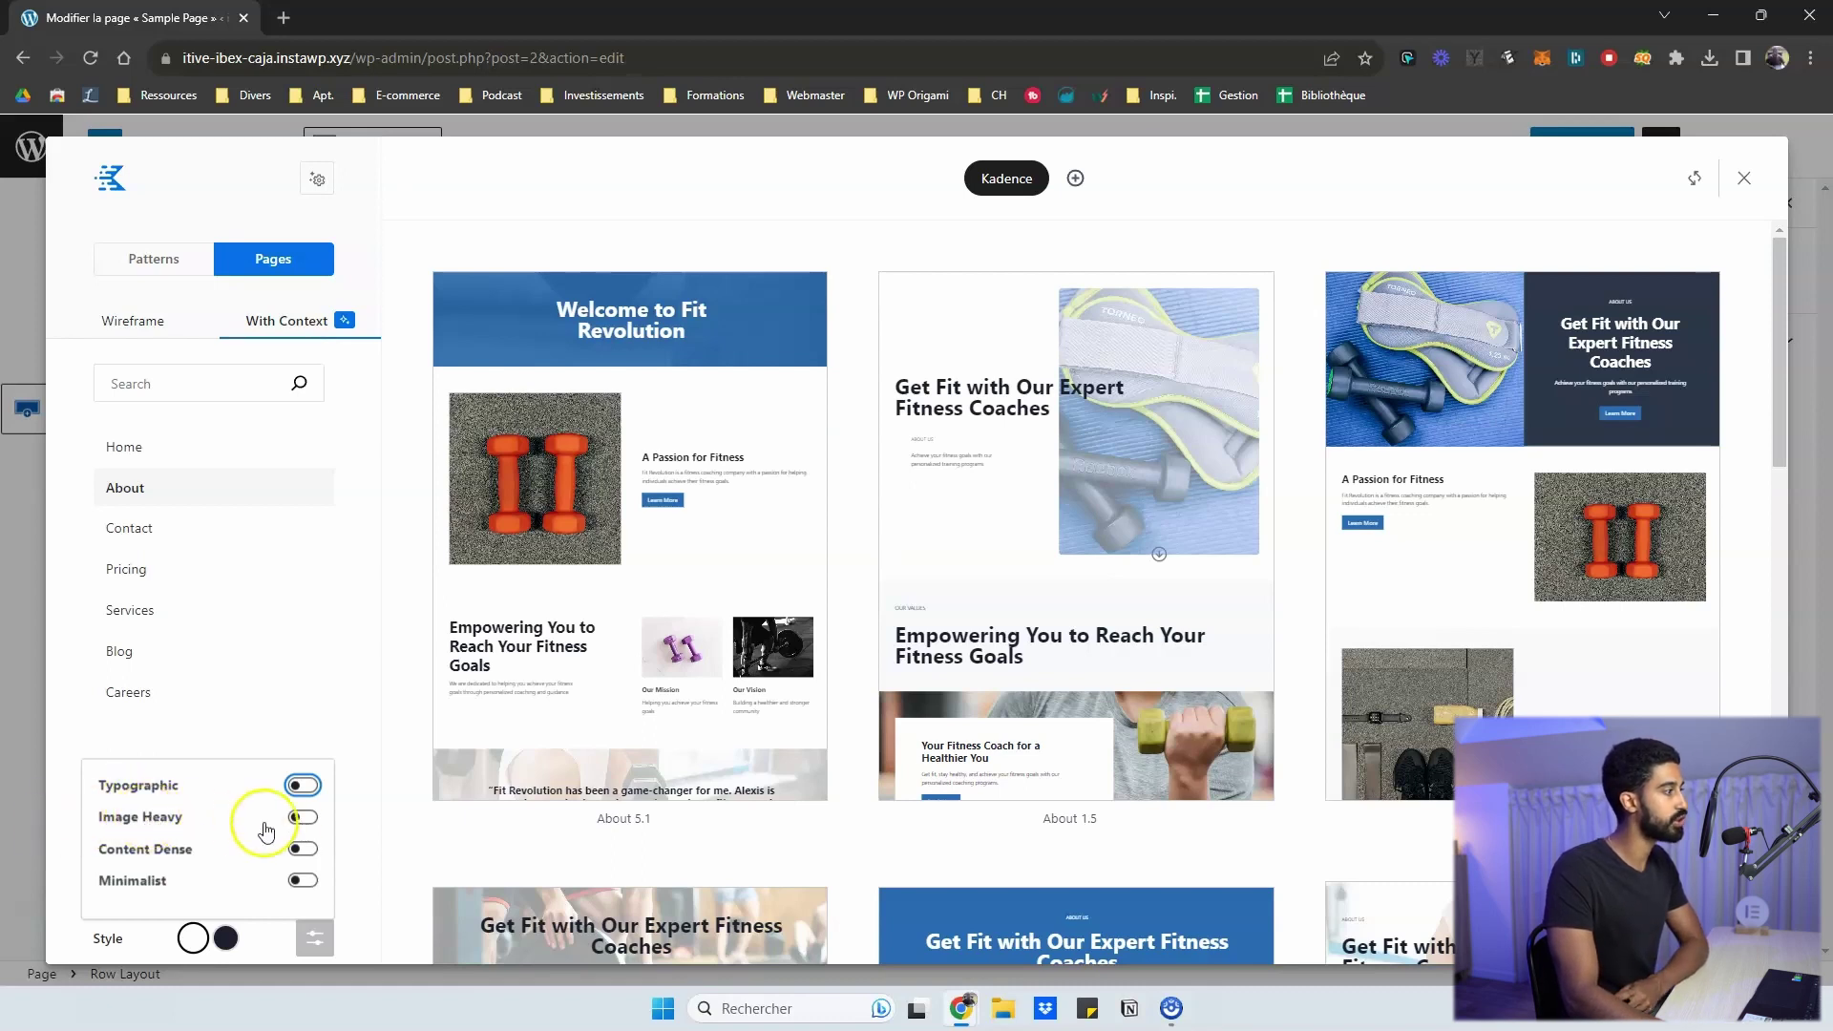
click(301, 818)
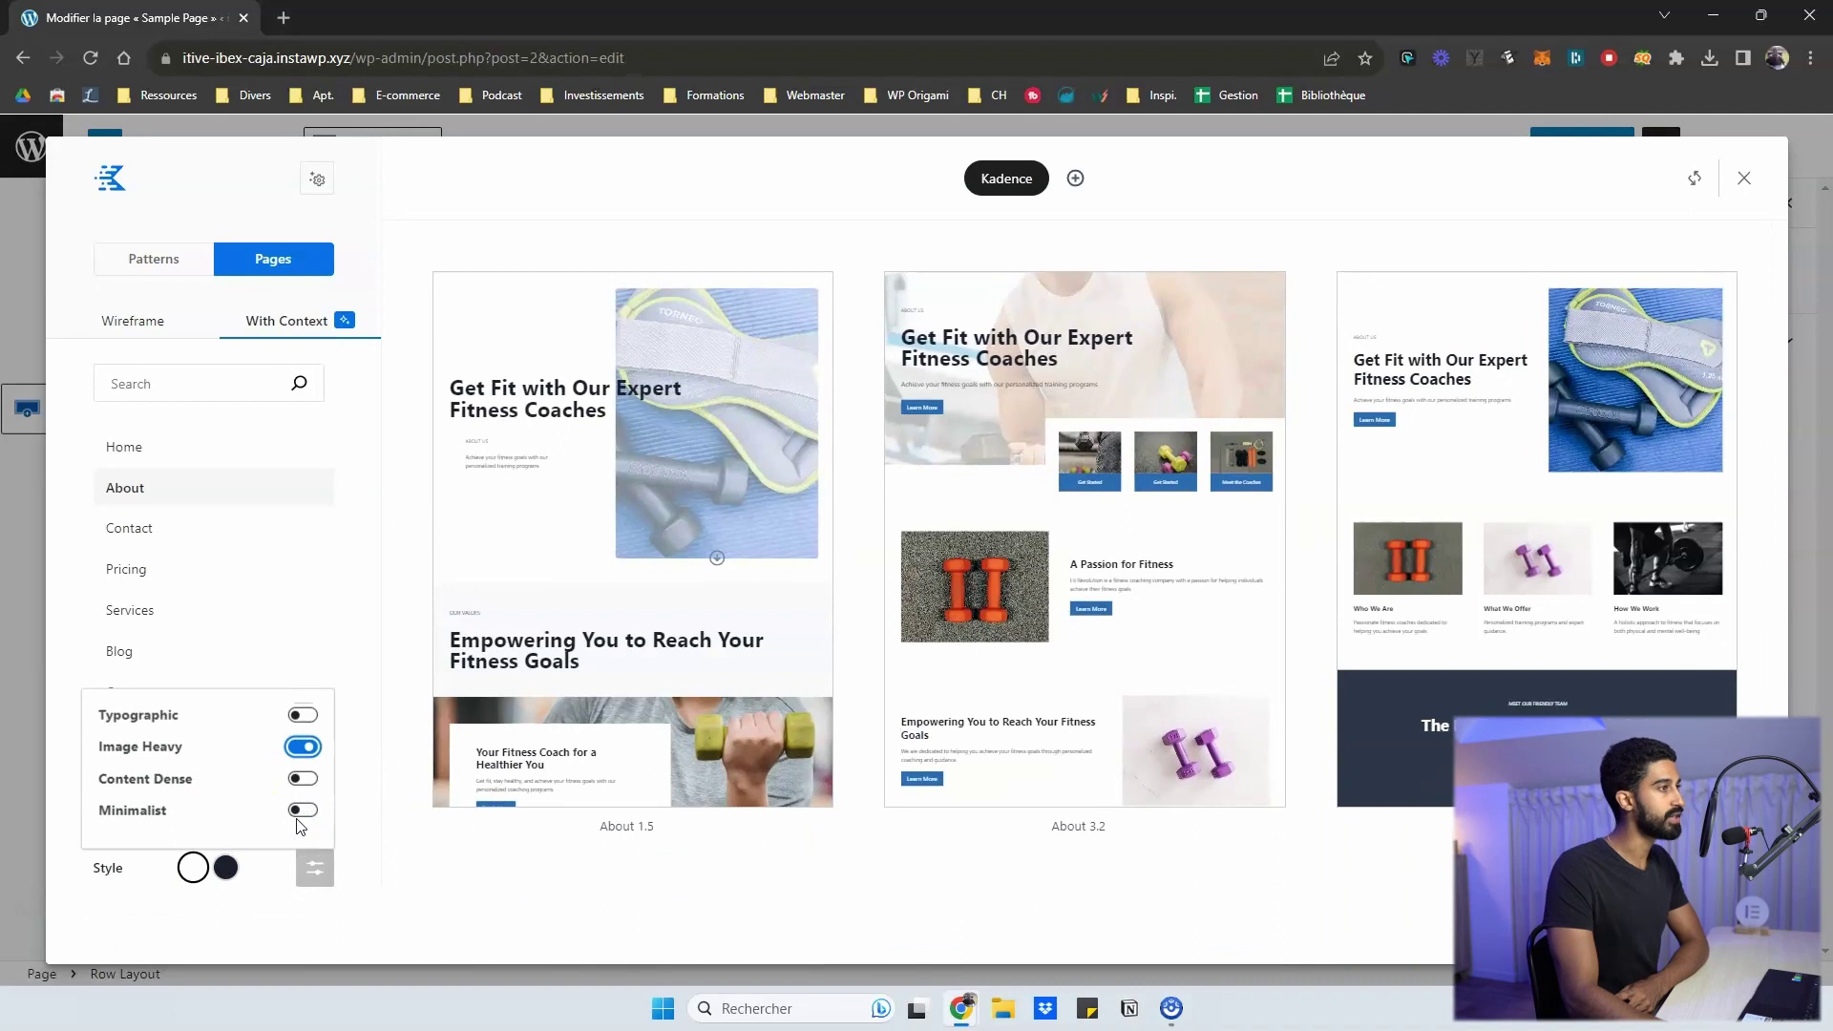
click(304, 747)
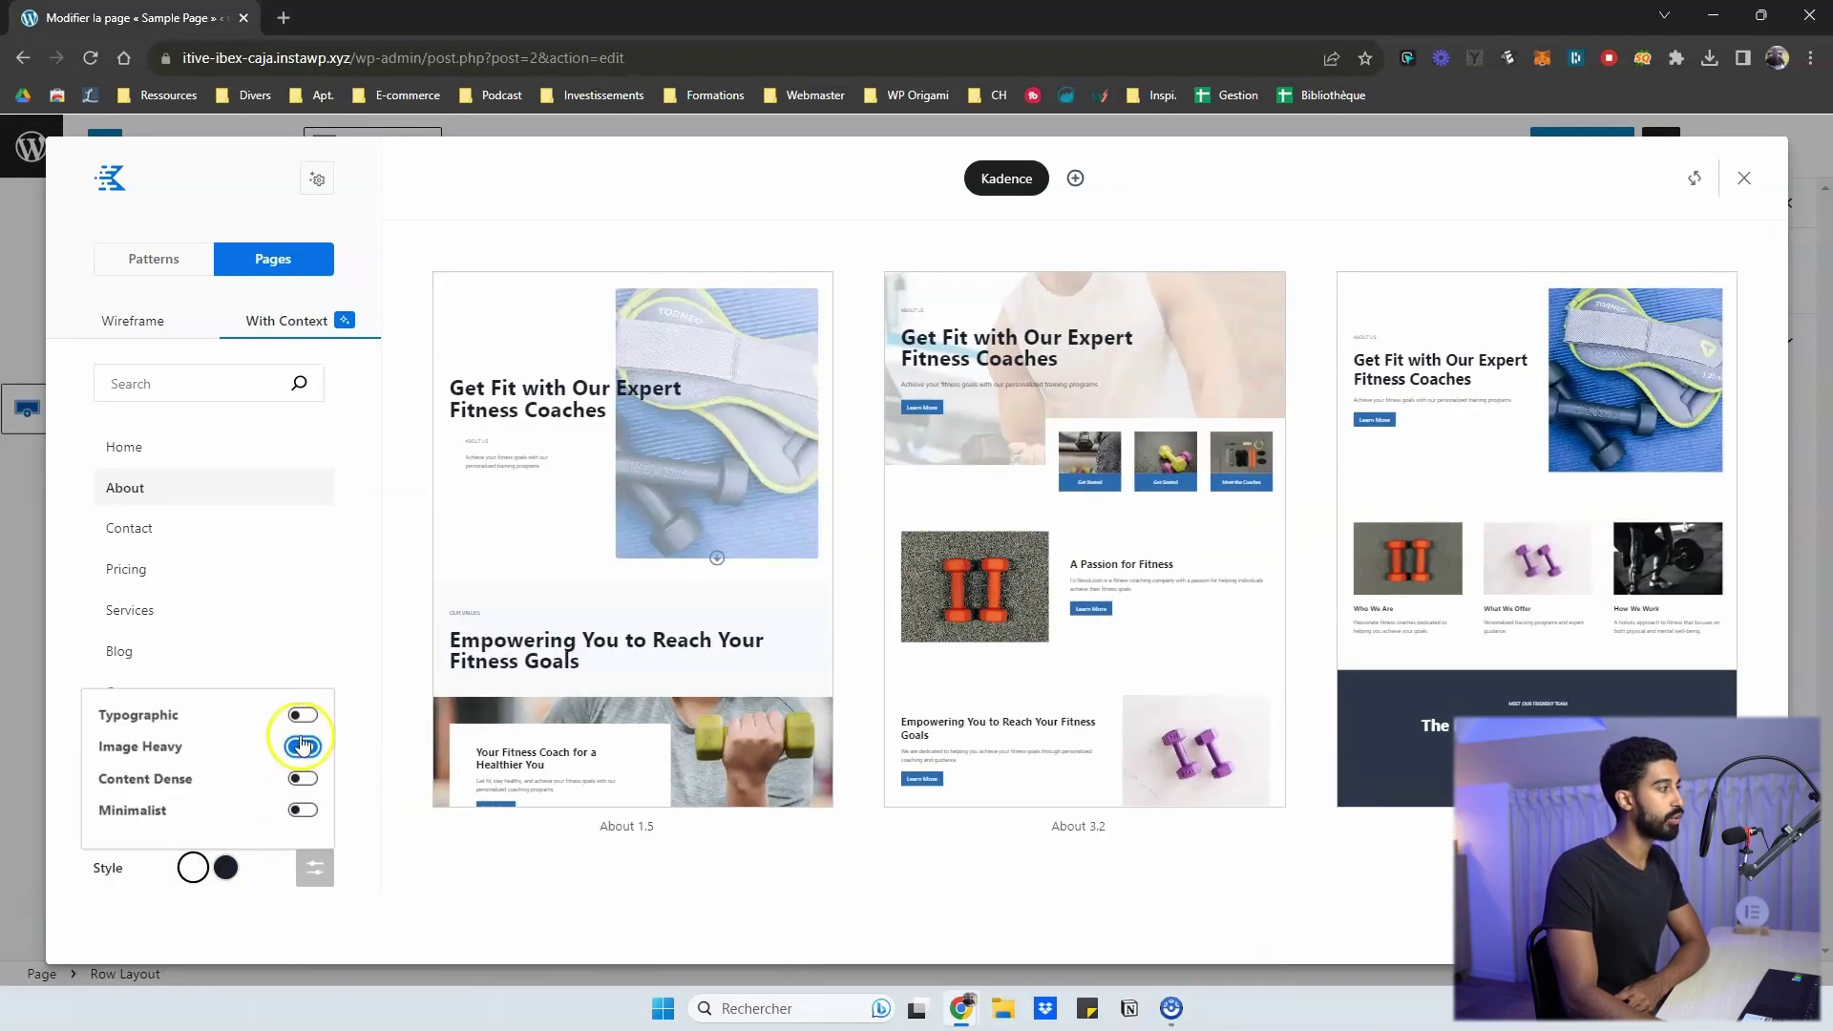
click(304, 744)
scroll(716, 687, down, 6)
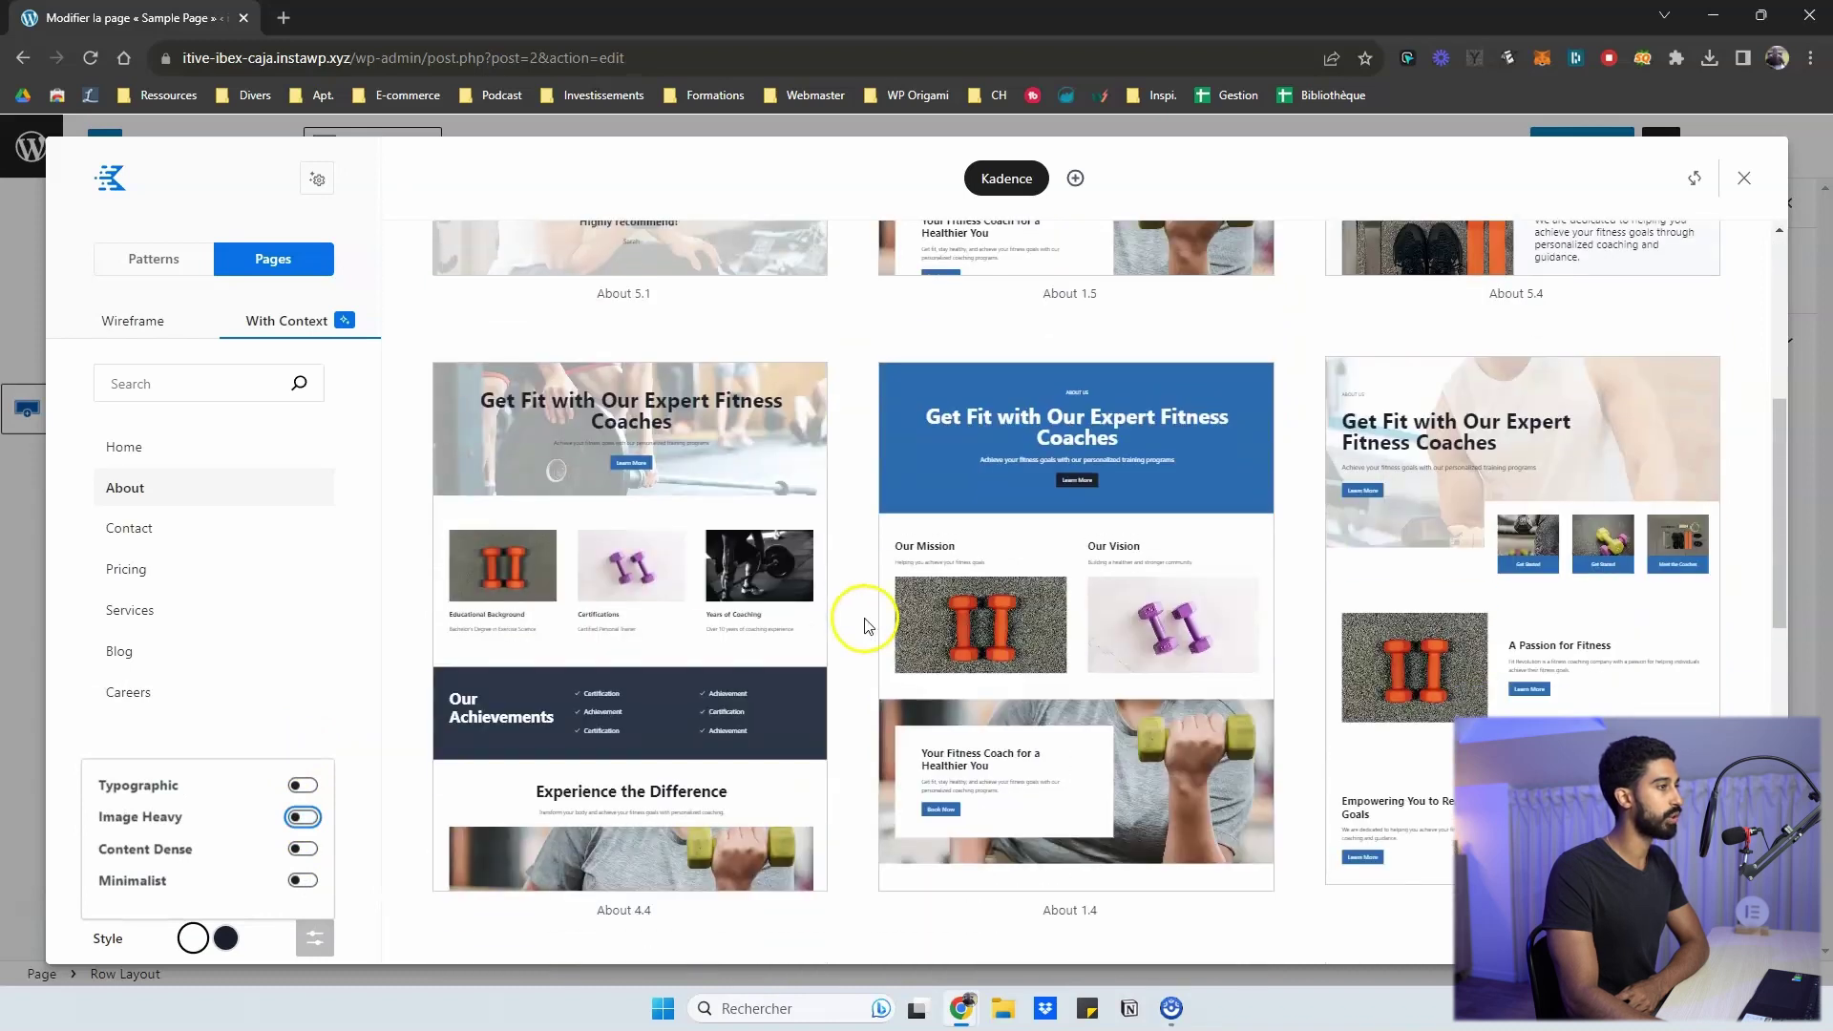
scroll(859, 623, down, 3)
scroll(859, 622, up, 5)
scroll(388, 840, down, 3)
click(304, 818)
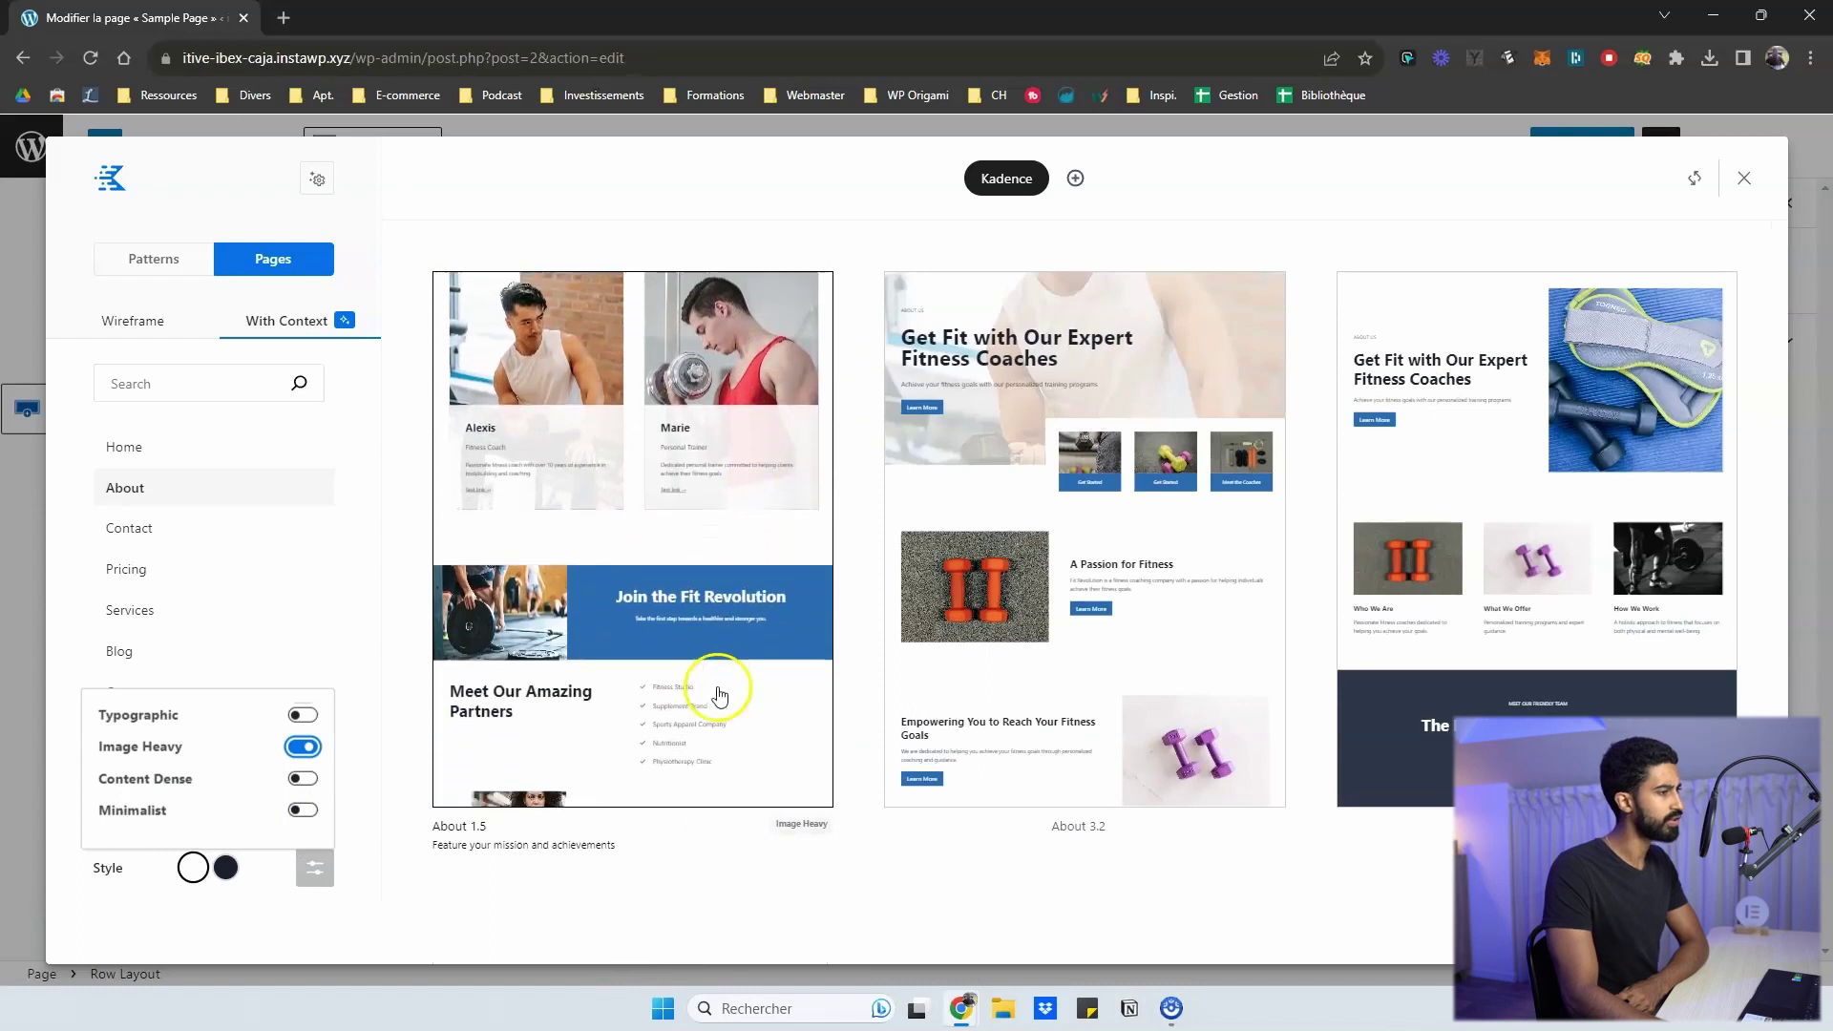
click(301, 749)
scroll(768, 681, down, 5)
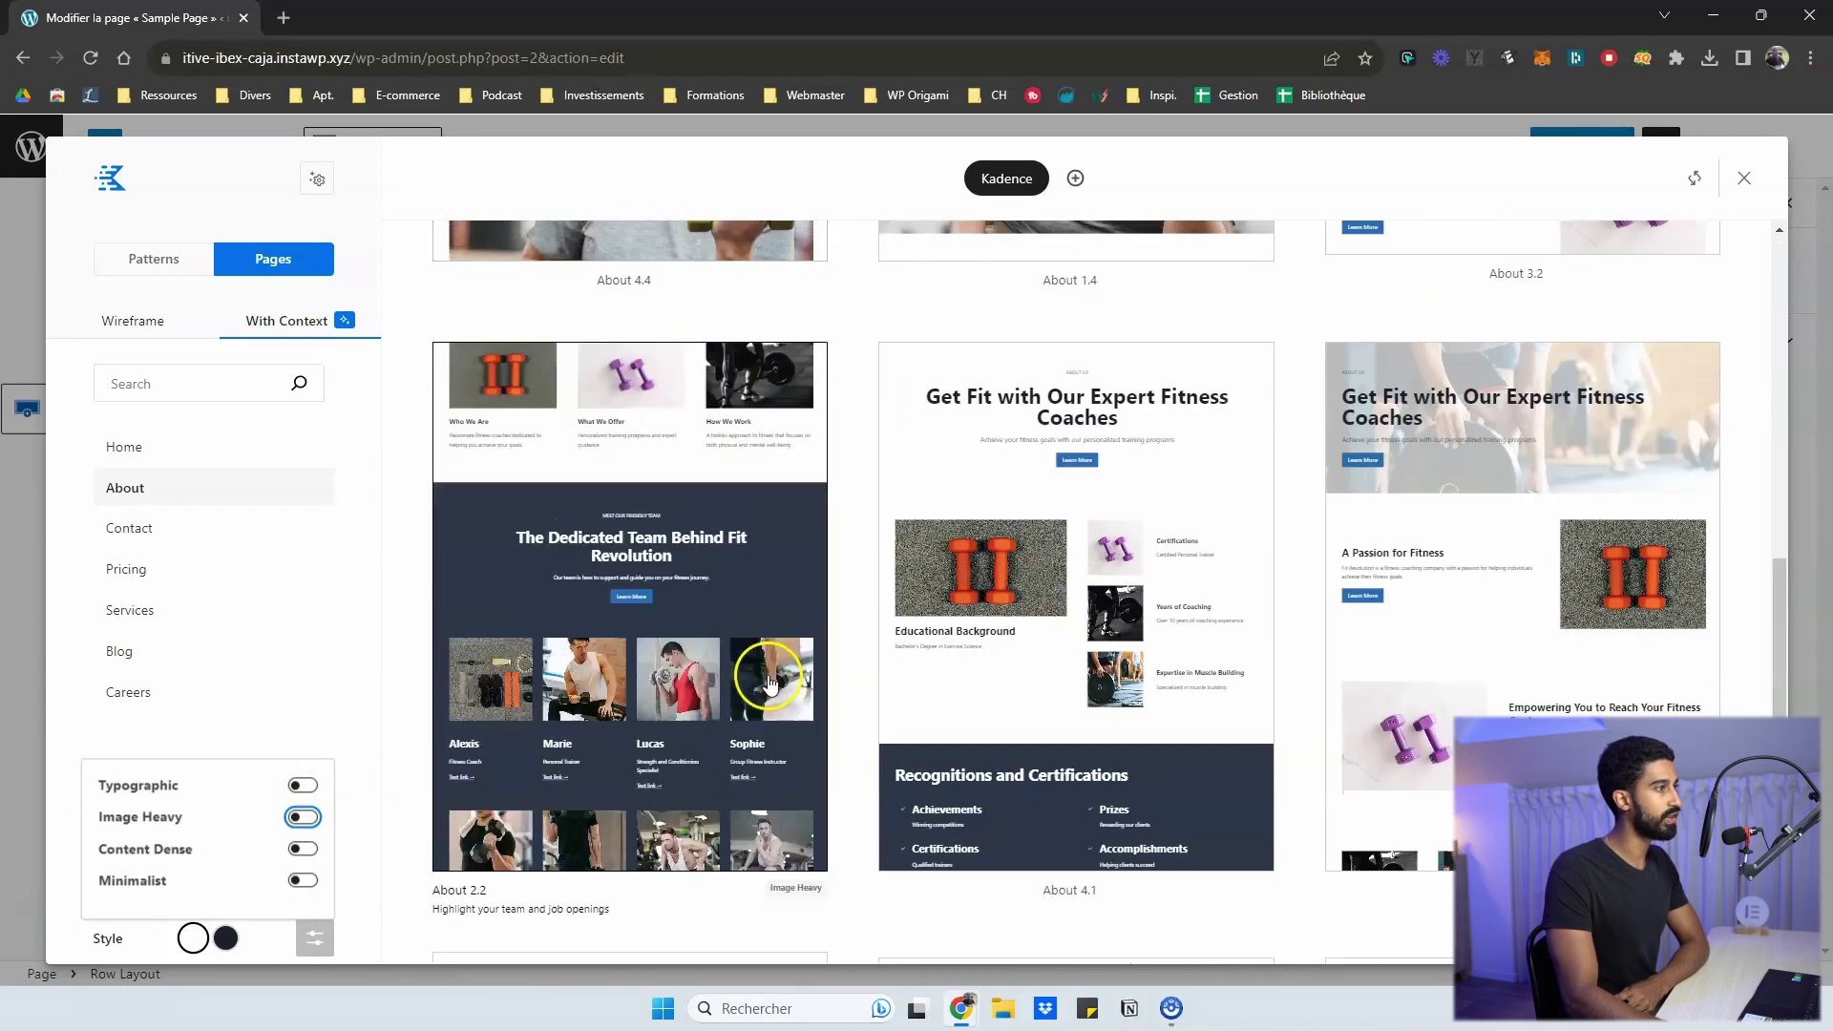
scroll(749, 687, down, 5)
click(301, 817)
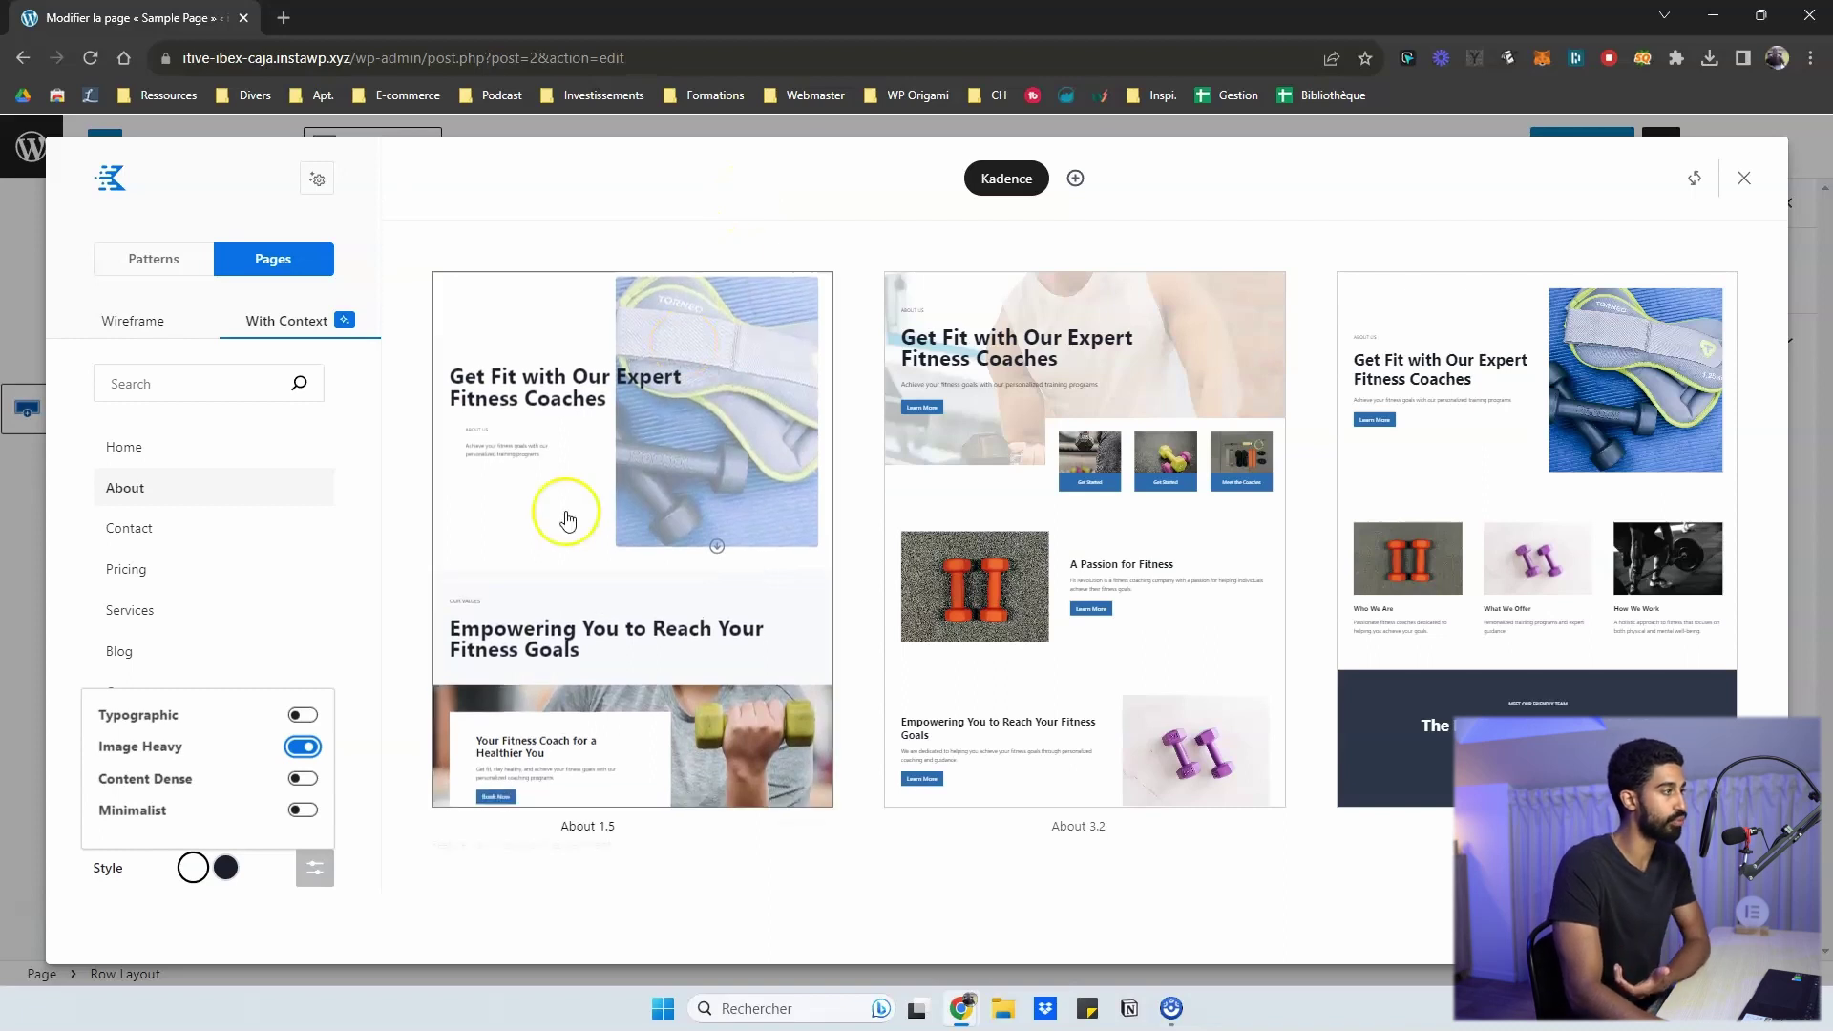
click(301, 747)
- Try the Content Dense and Minimalist filters, leave none applied, and close the filters
click(302, 848)
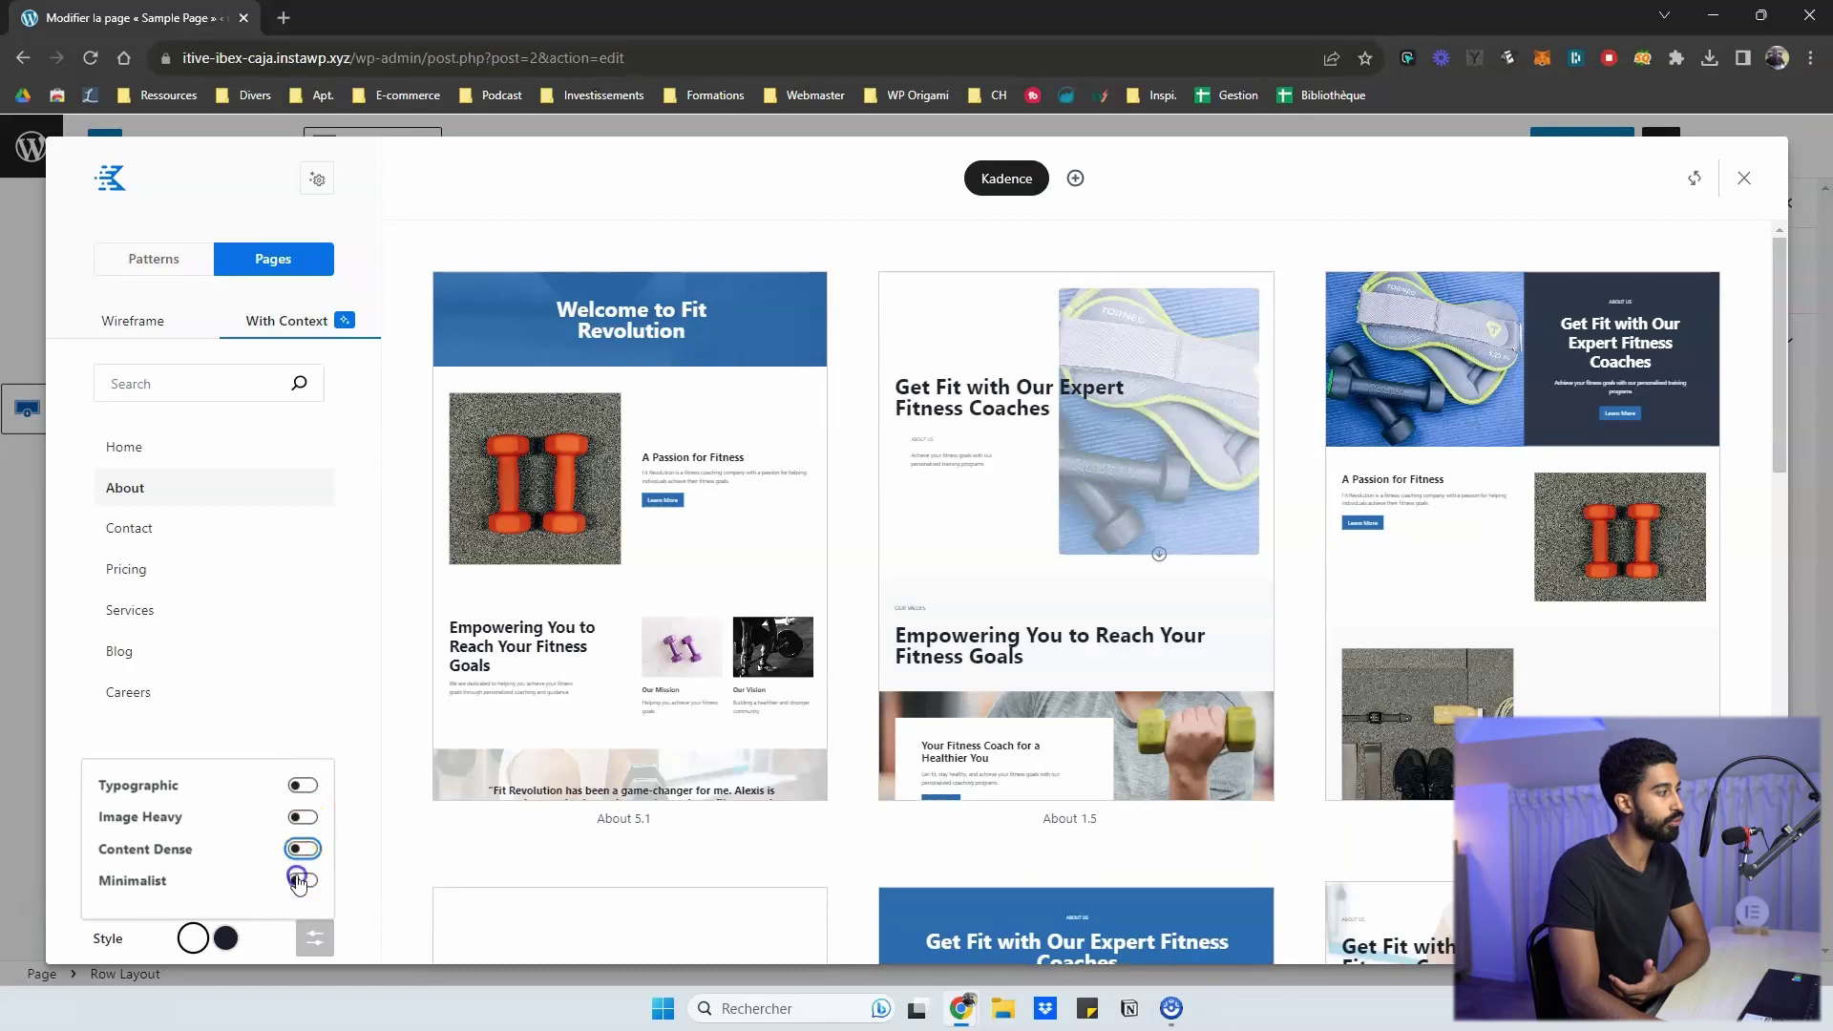
click(299, 881)
click(297, 877)
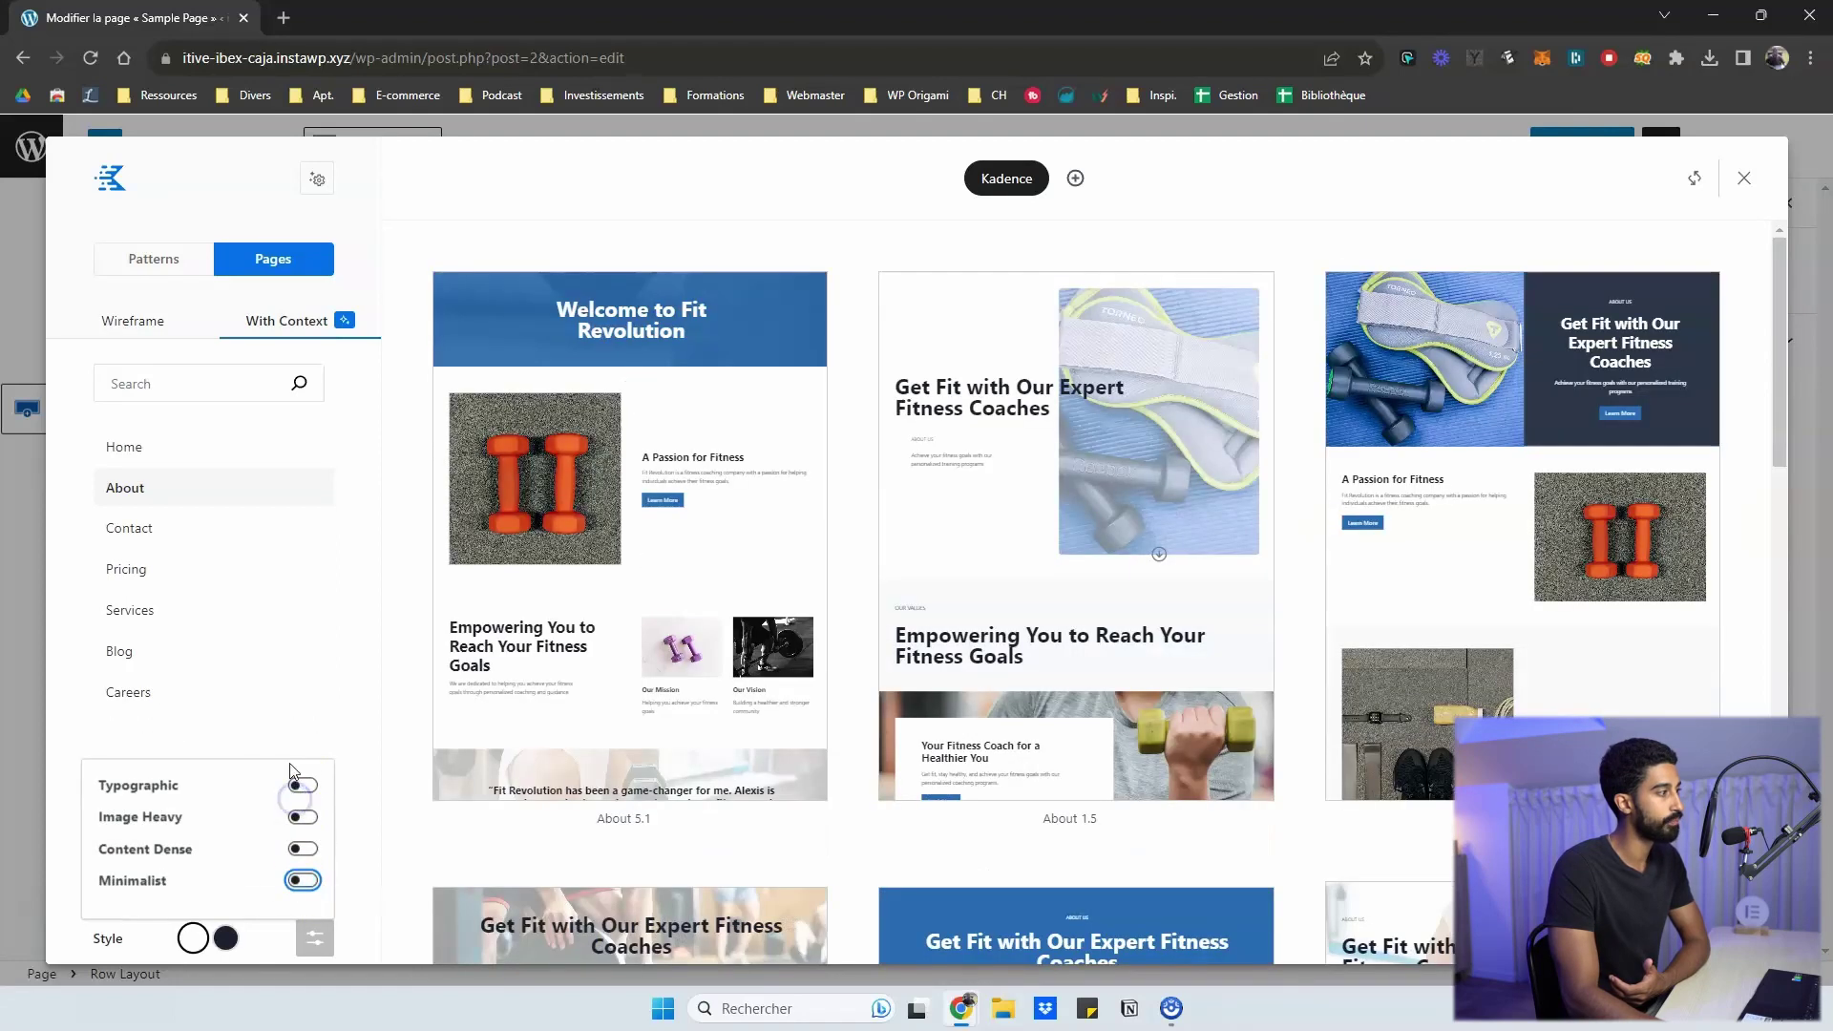
click(335, 725)
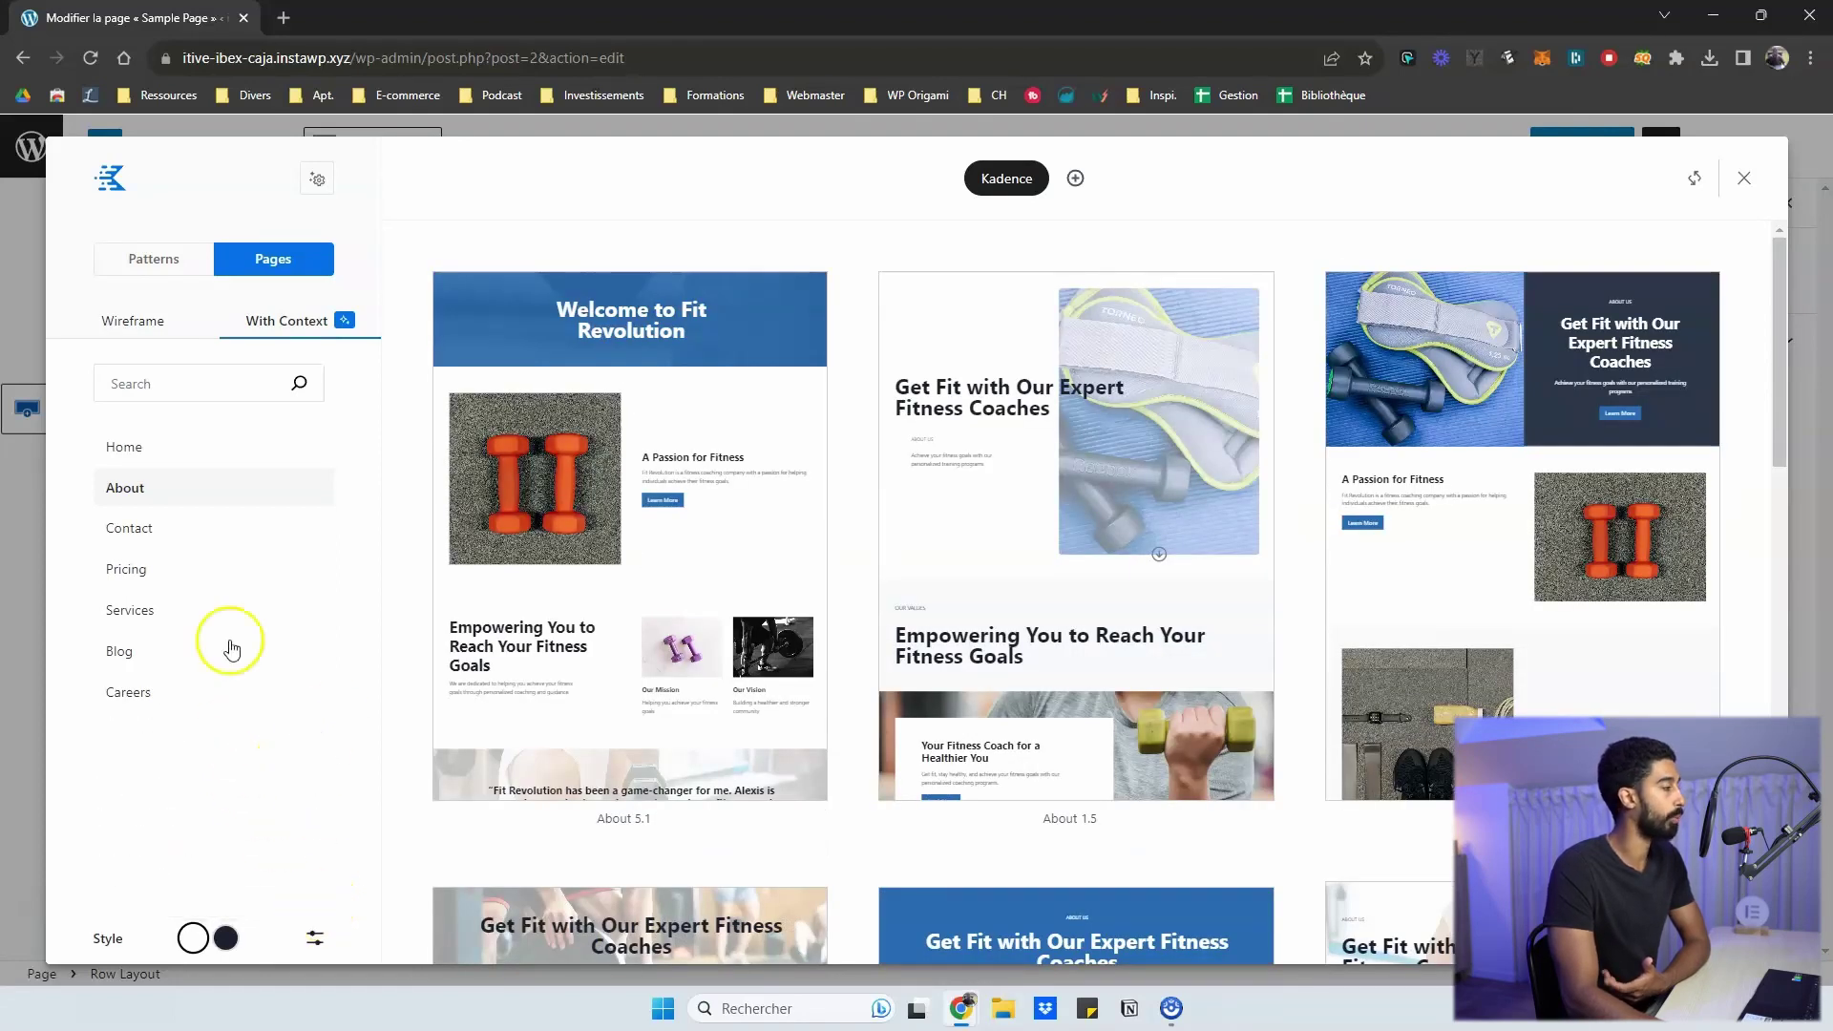
scroll(696, 451, down, 4)
scroll(696, 451, up, 5)
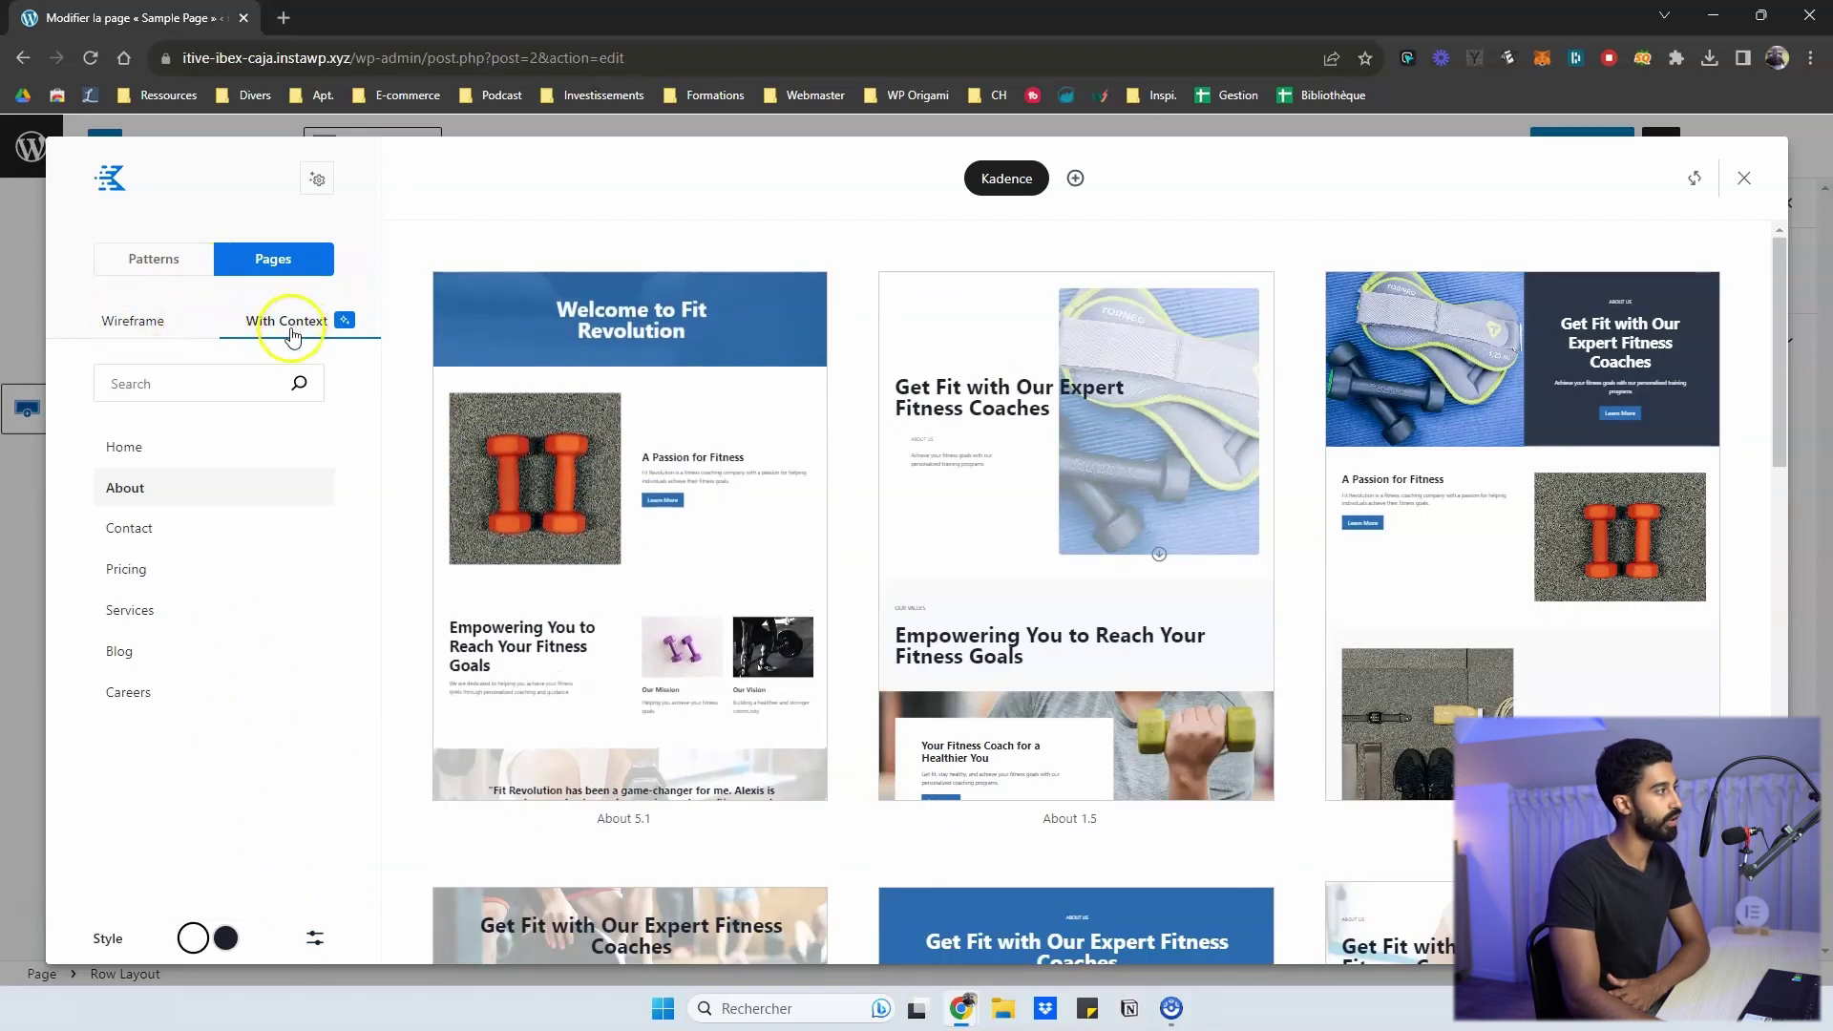
- Go back to patterns, return to full page designs, and open the library settings menu
click(136, 272)
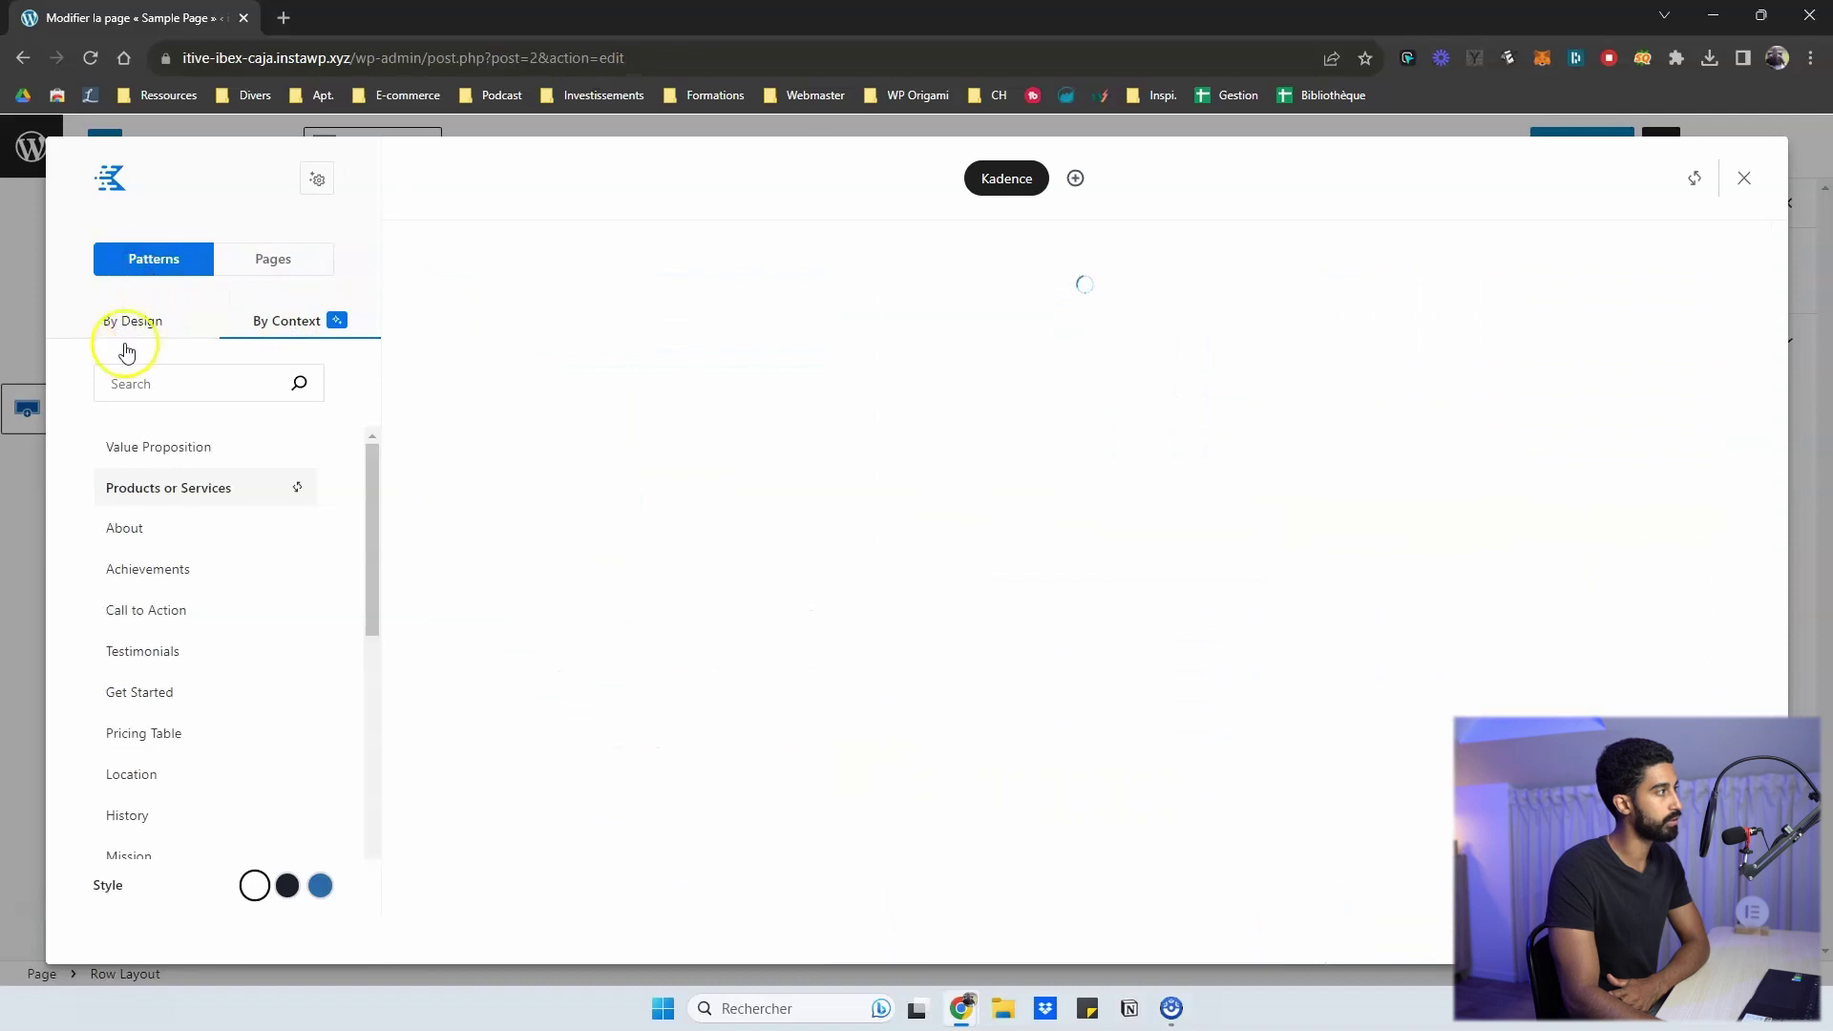
click(273, 263)
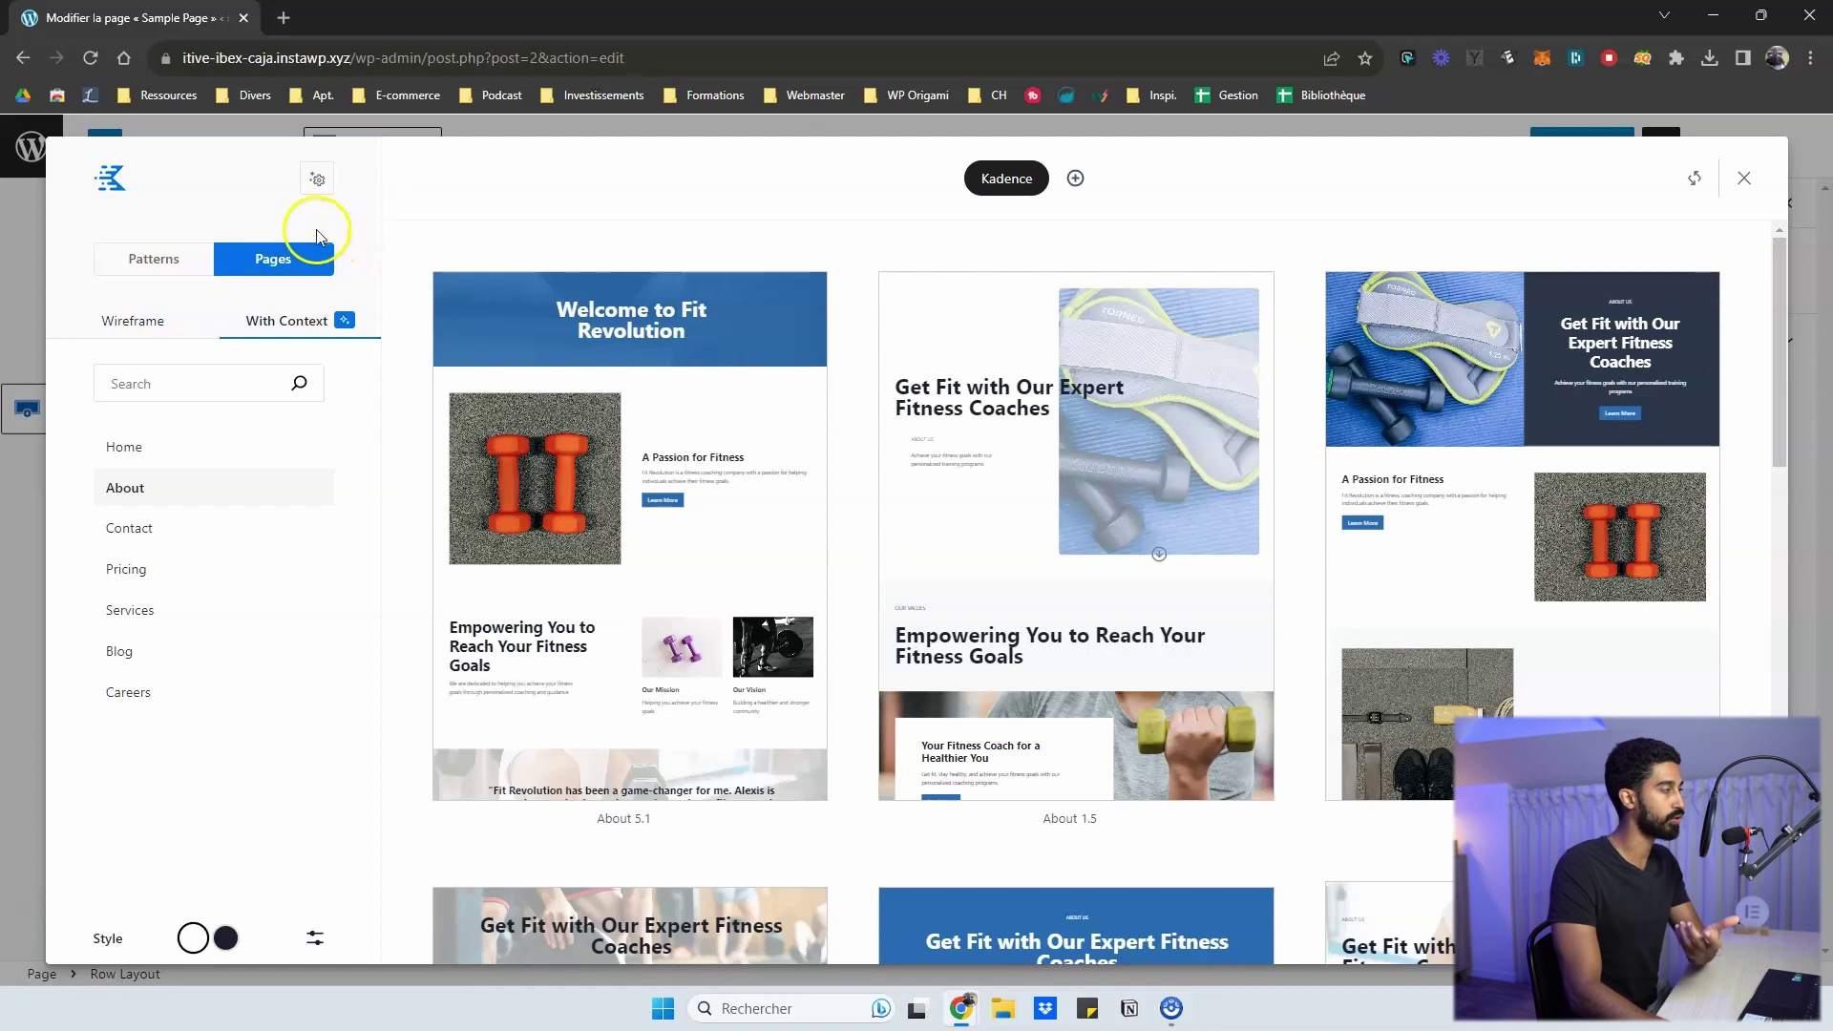
click(319, 183)
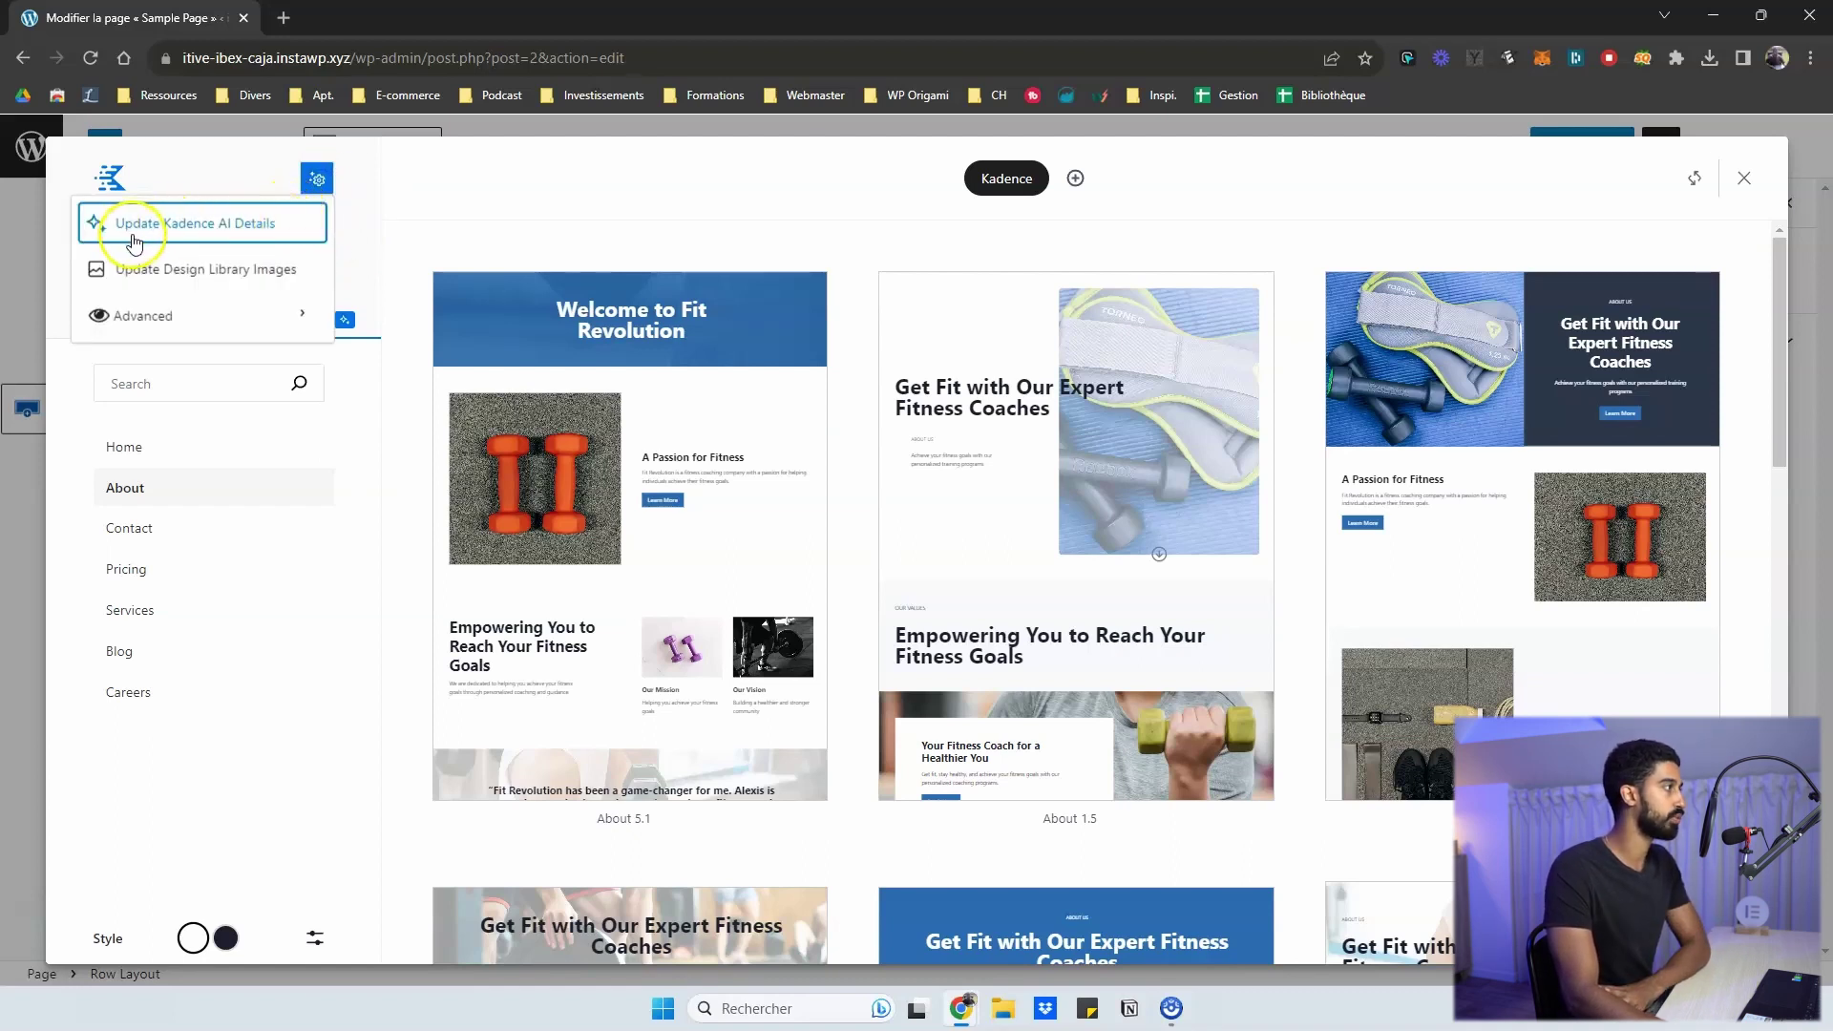
click(172, 229)
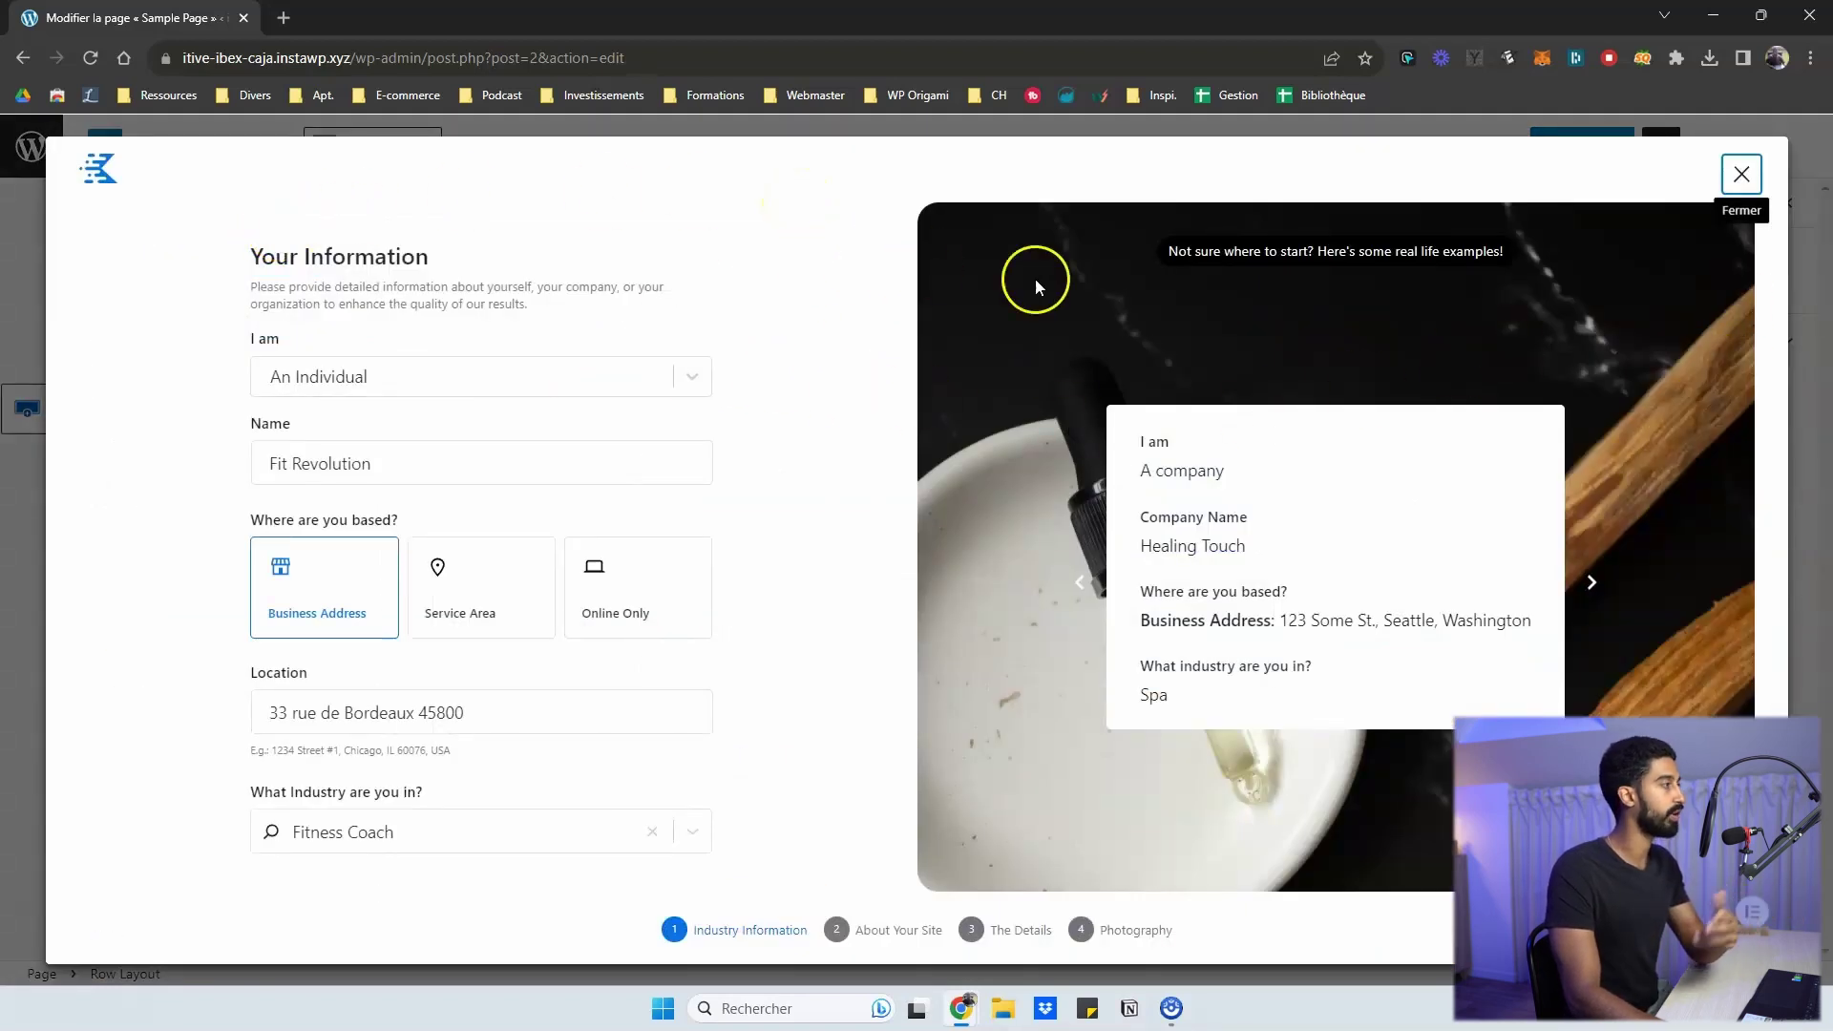
click(1741, 174)
click(317, 179)
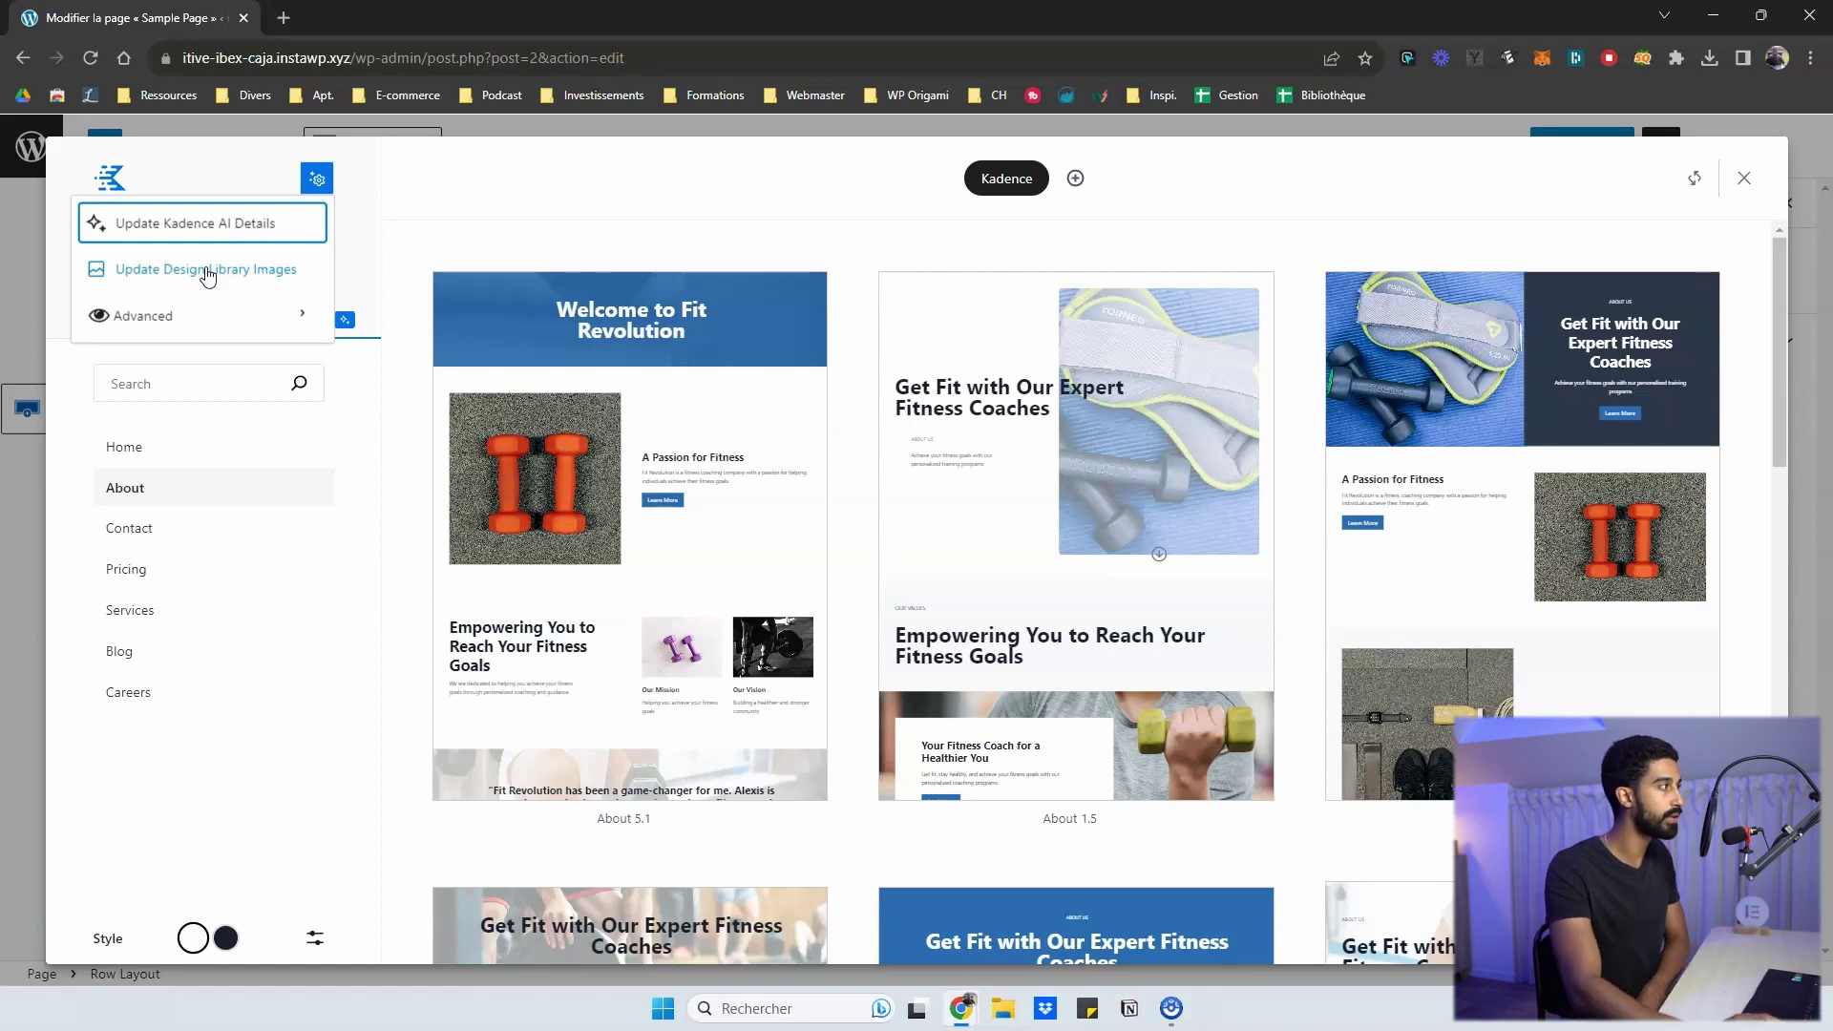
- Turn off Custom Image Selection in Advanced settings, then view the About pages as wireframes
click(213, 269)
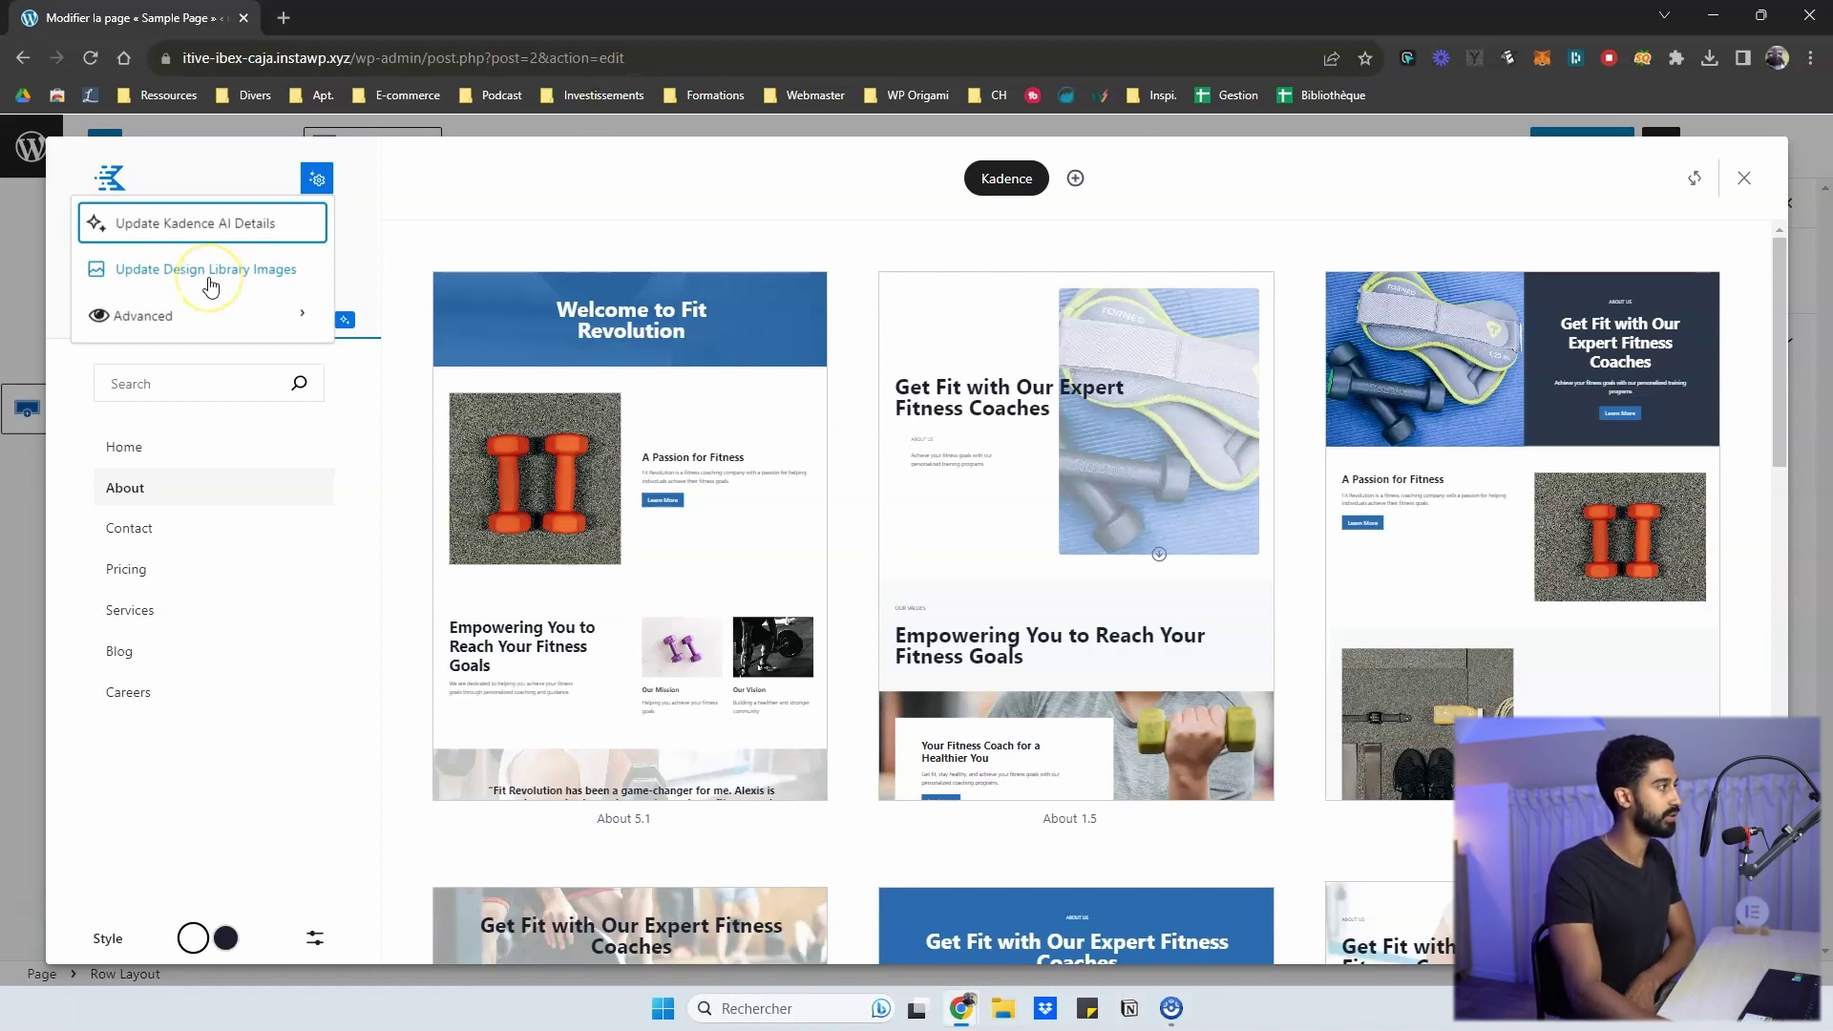
click(172, 316)
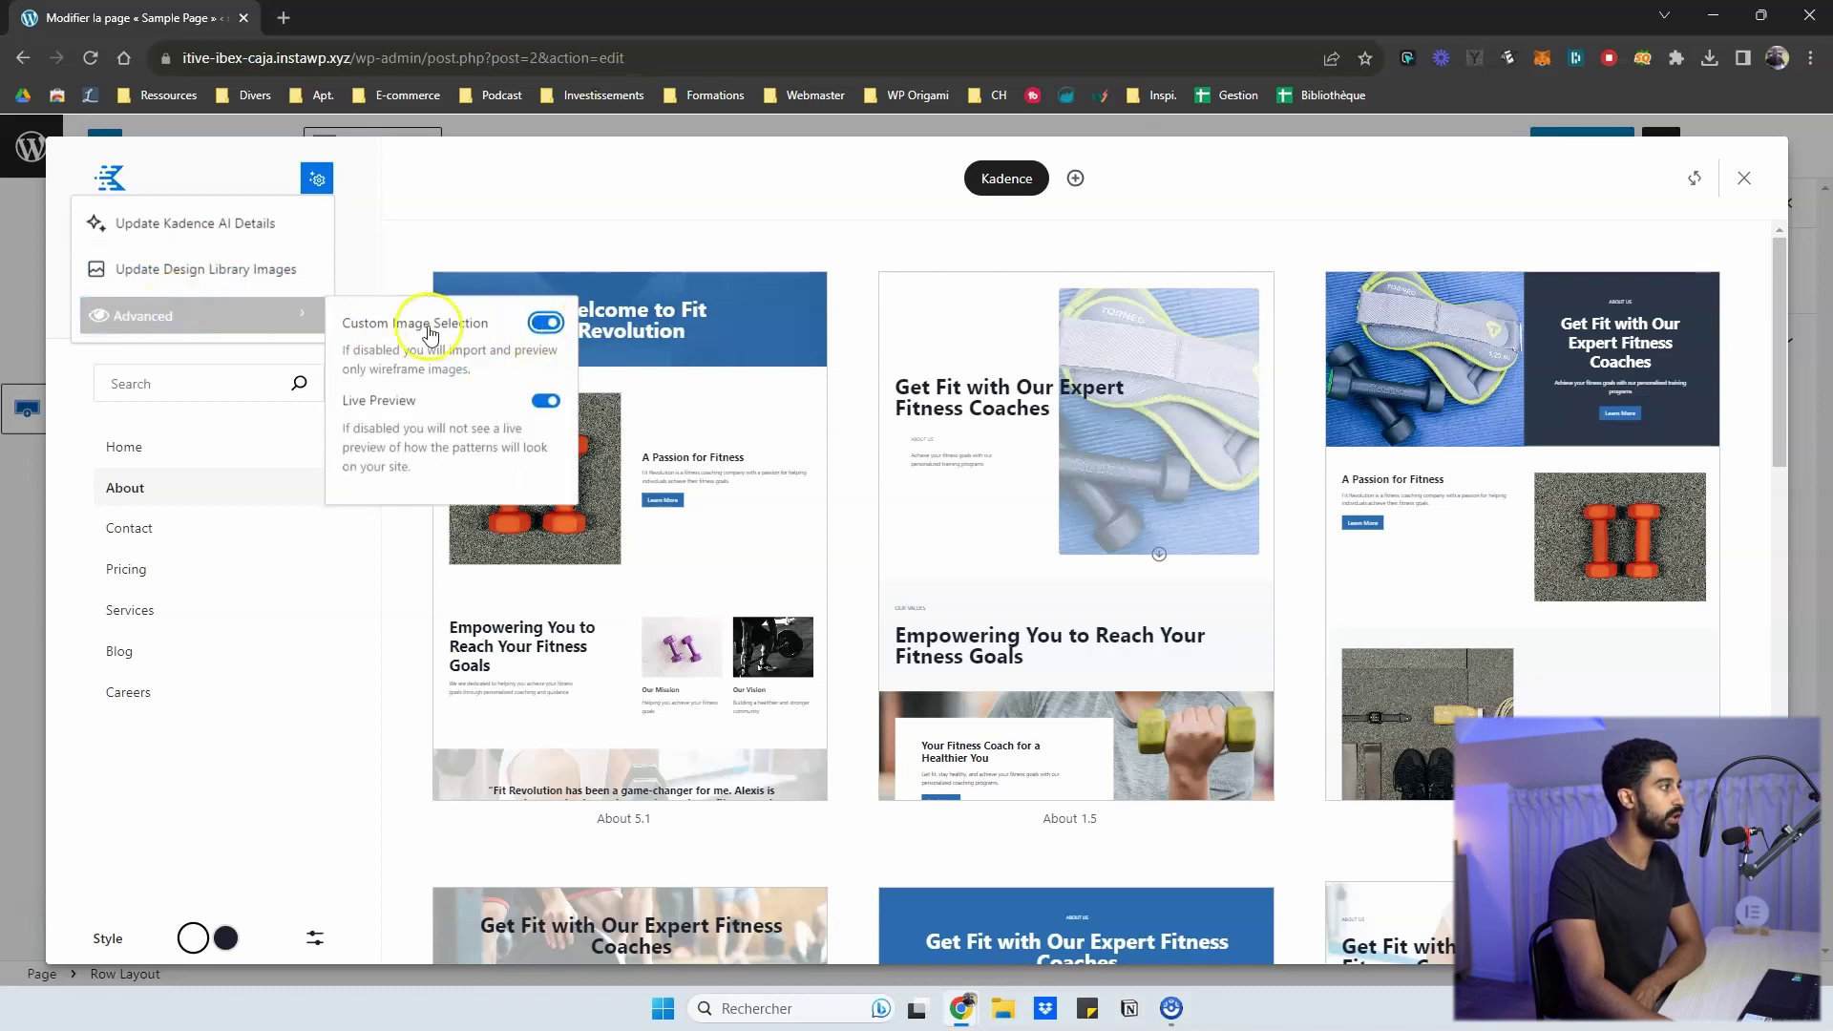
click(546, 323)
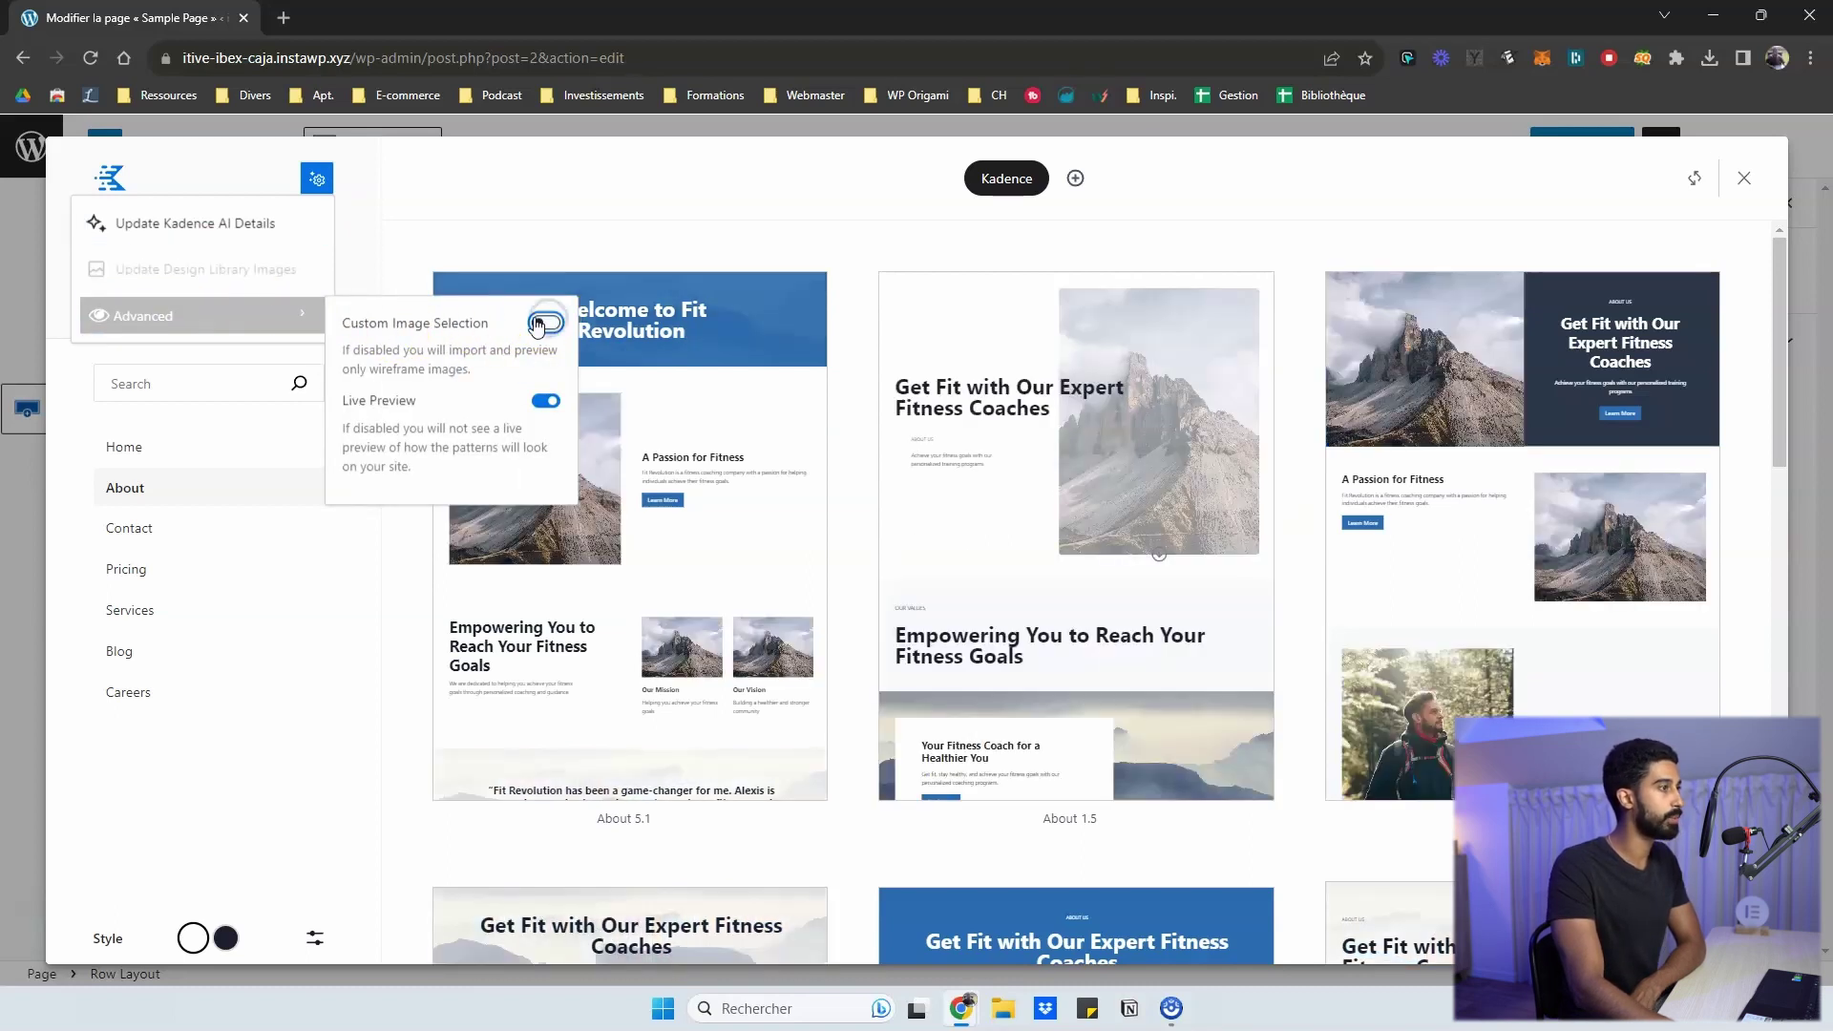
click(553, 253)
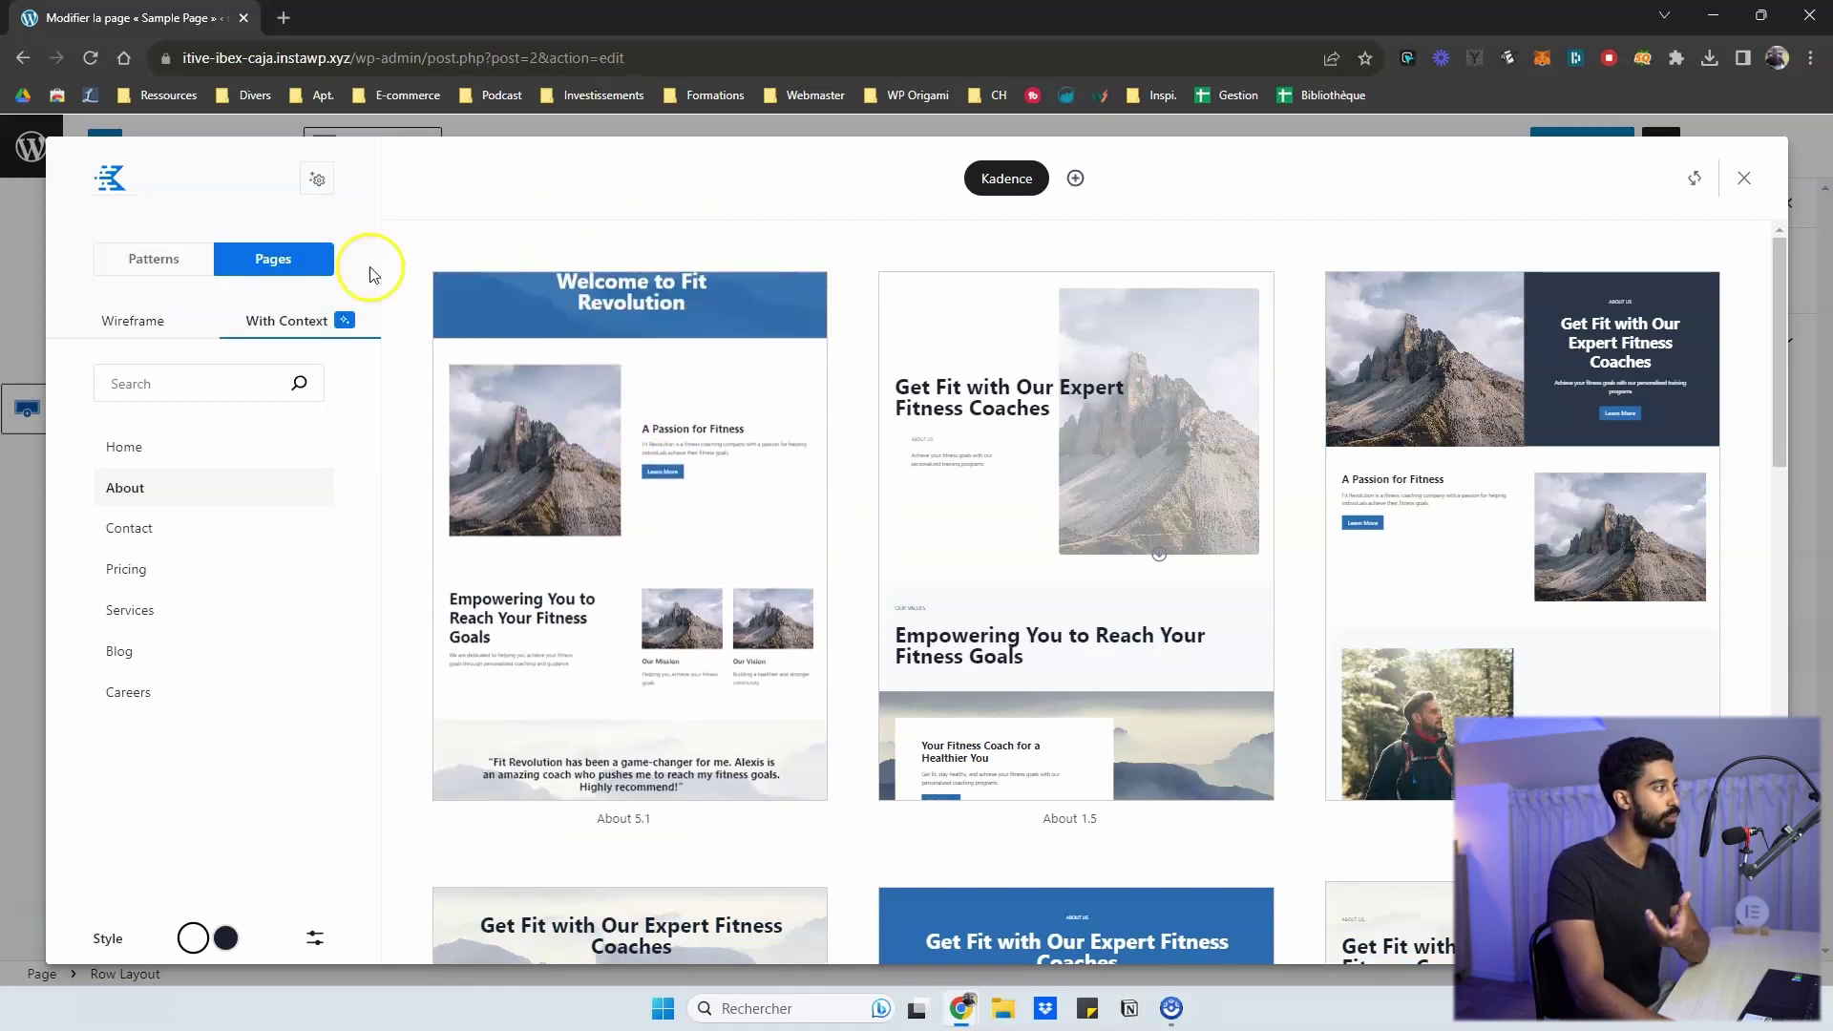
click(175, 319)
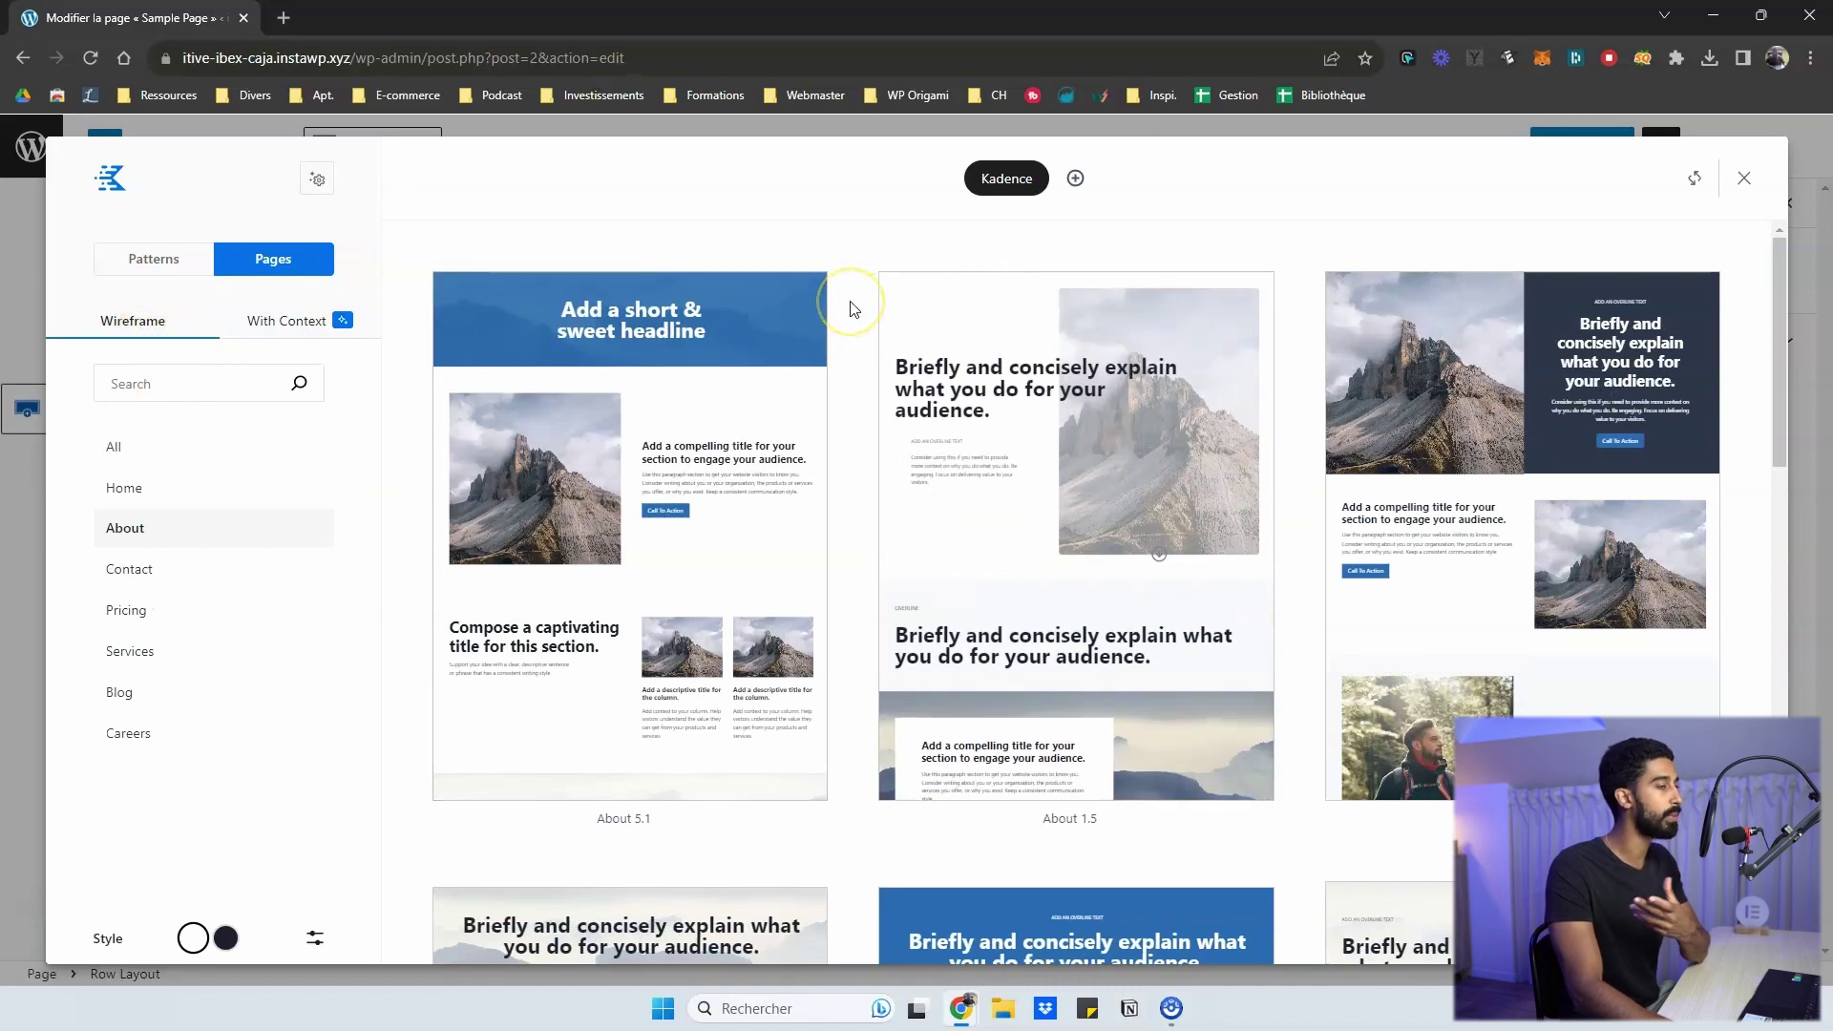
- Turn Custom Image Selection back on under Advanced library settings, then switch the library to Patterns
scroll(854, 314, down, 1)
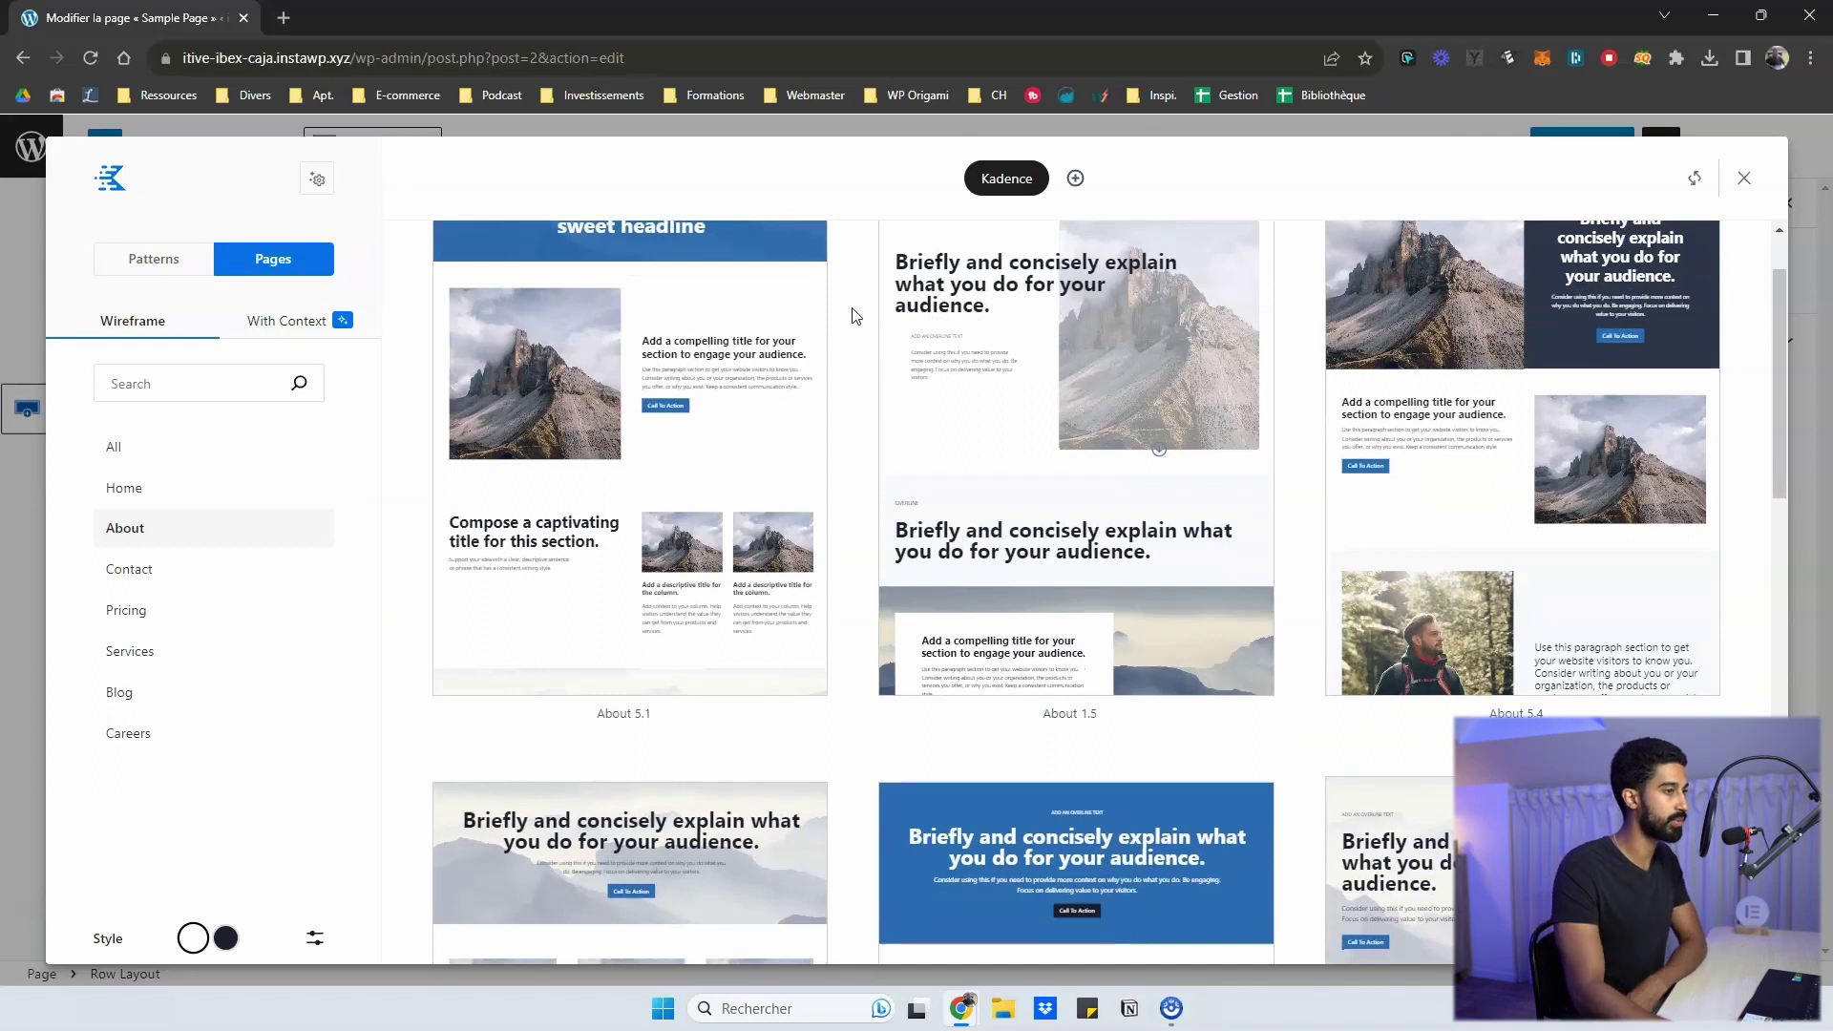
scroll(1136, 397, down, 5)
scroll(1301, 401, down, 2)
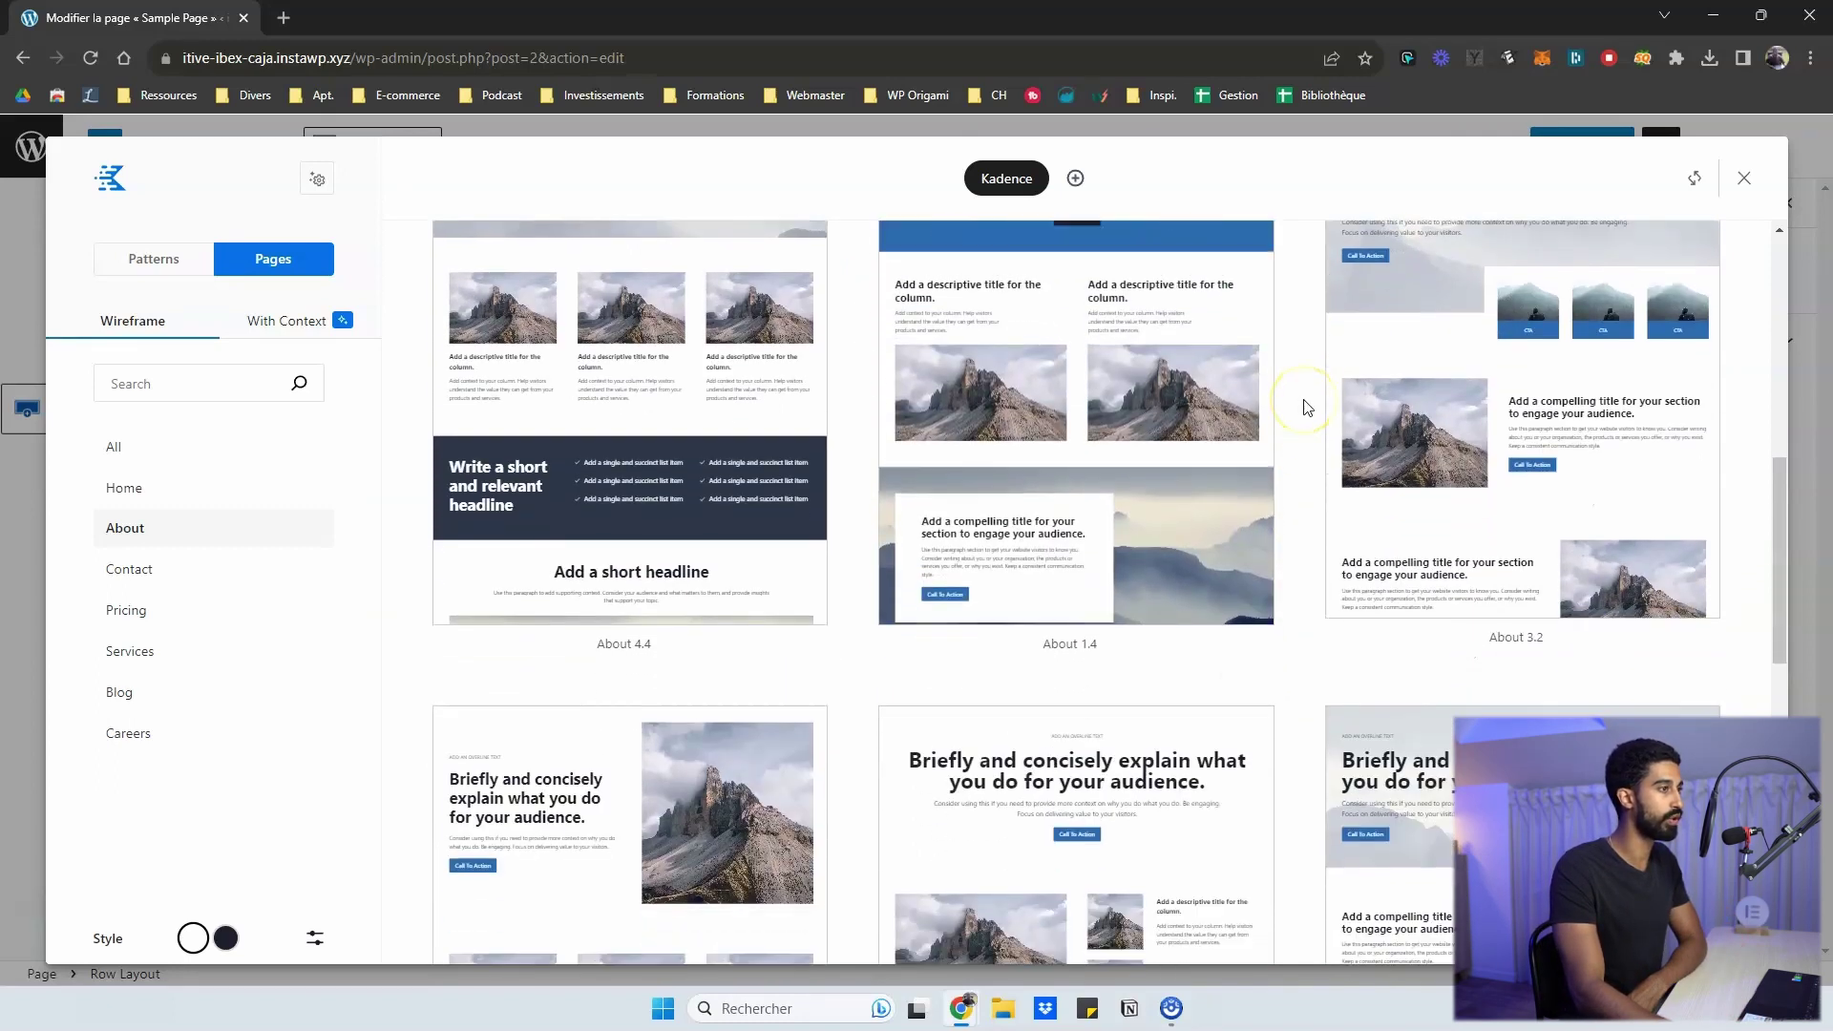
scroll(1302, 401, up, 5)
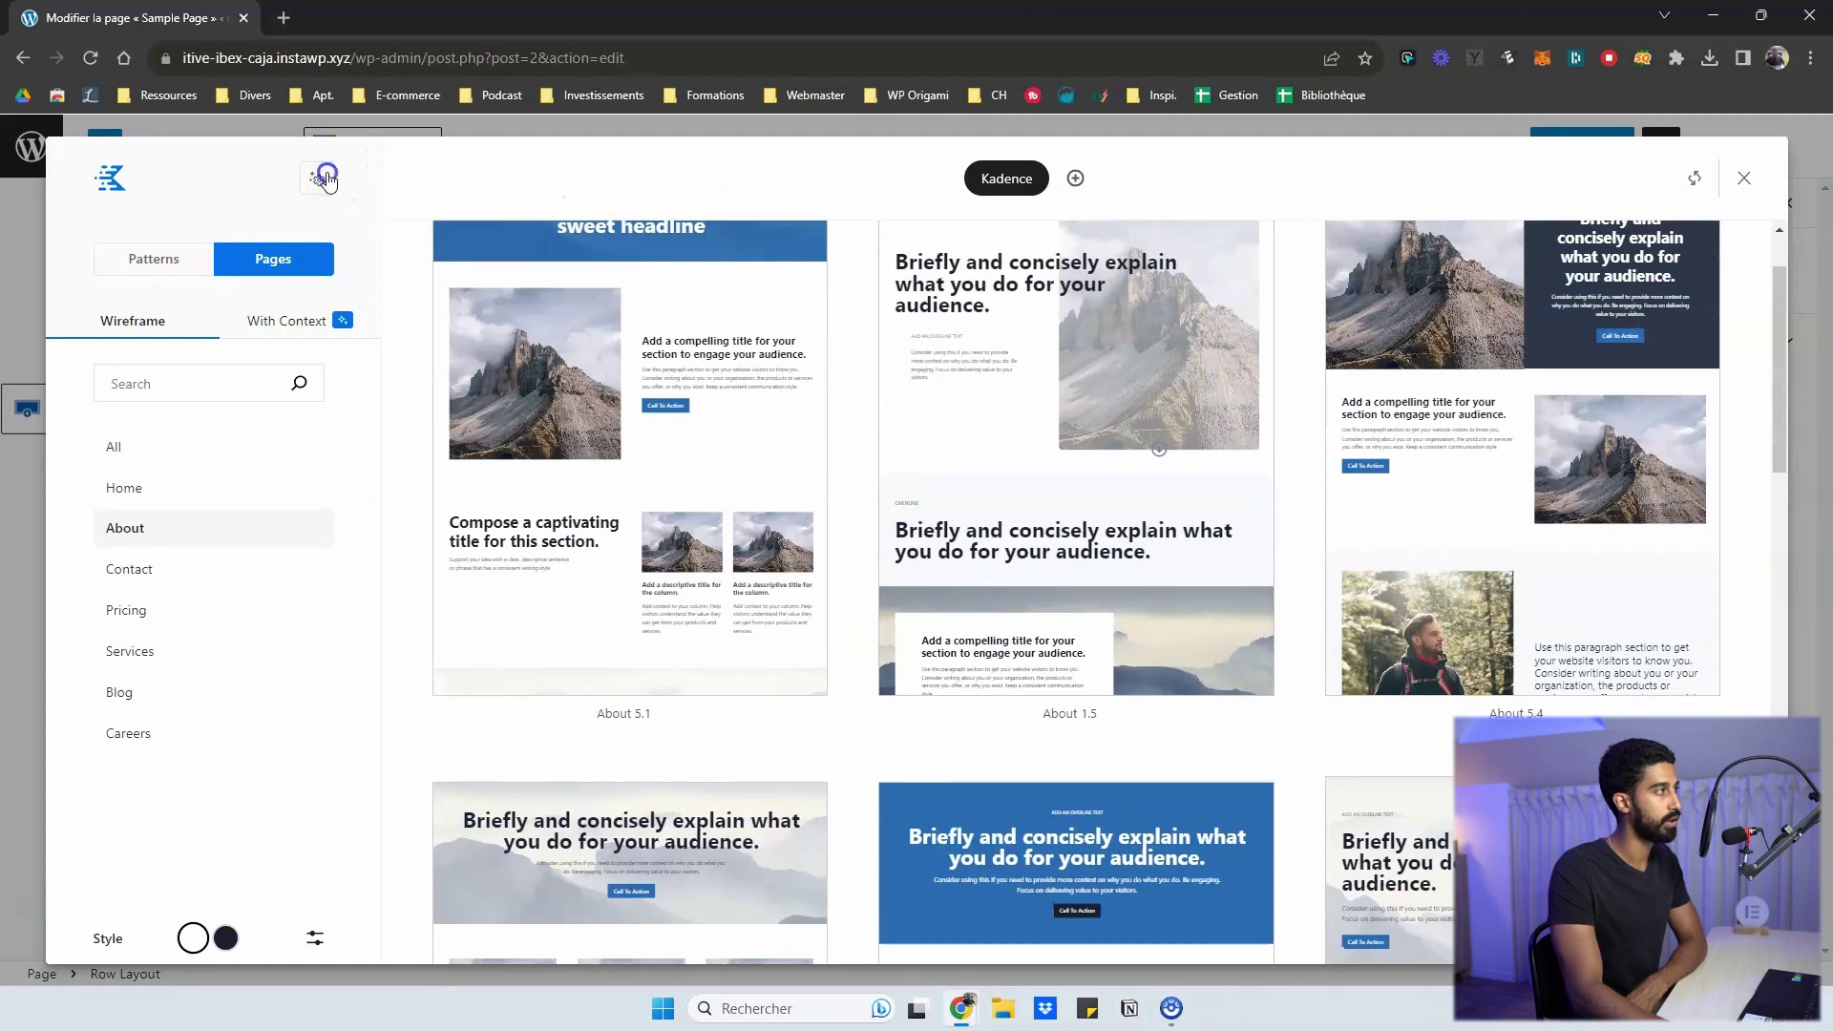
click(325, 177)
click(277, 316)
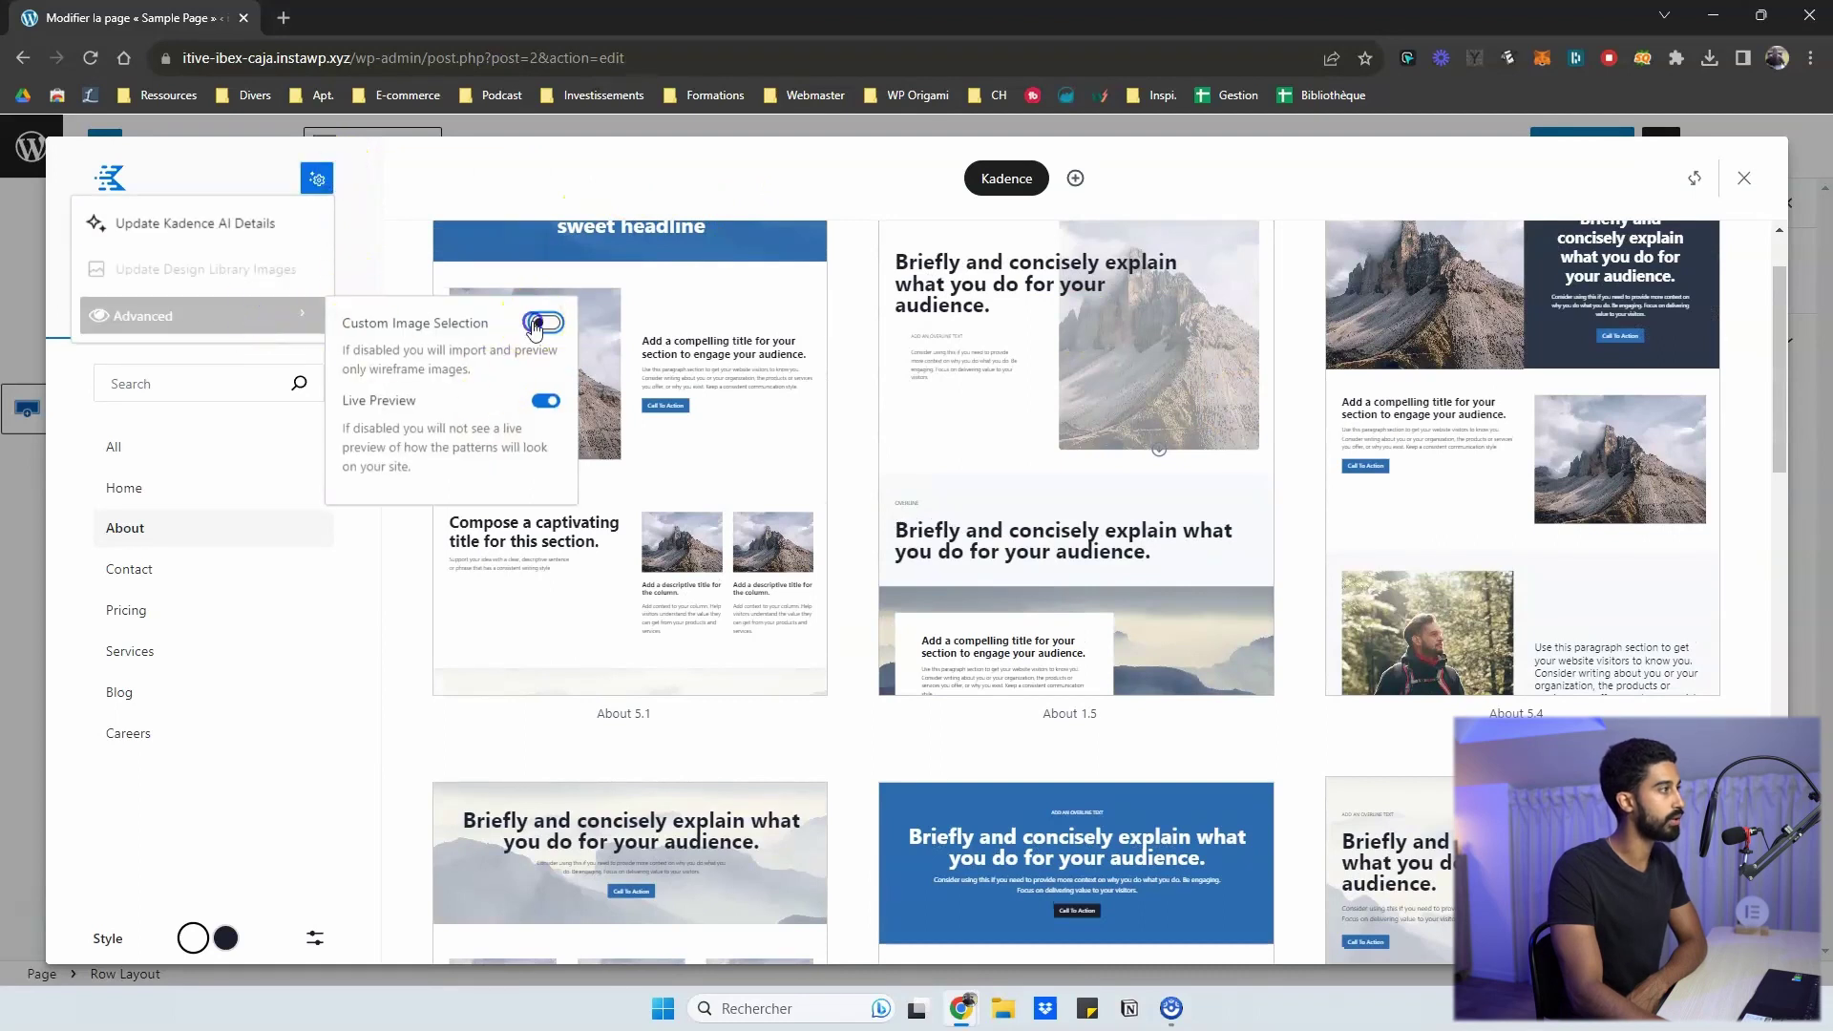
click(536, 324)
click(301, 233)
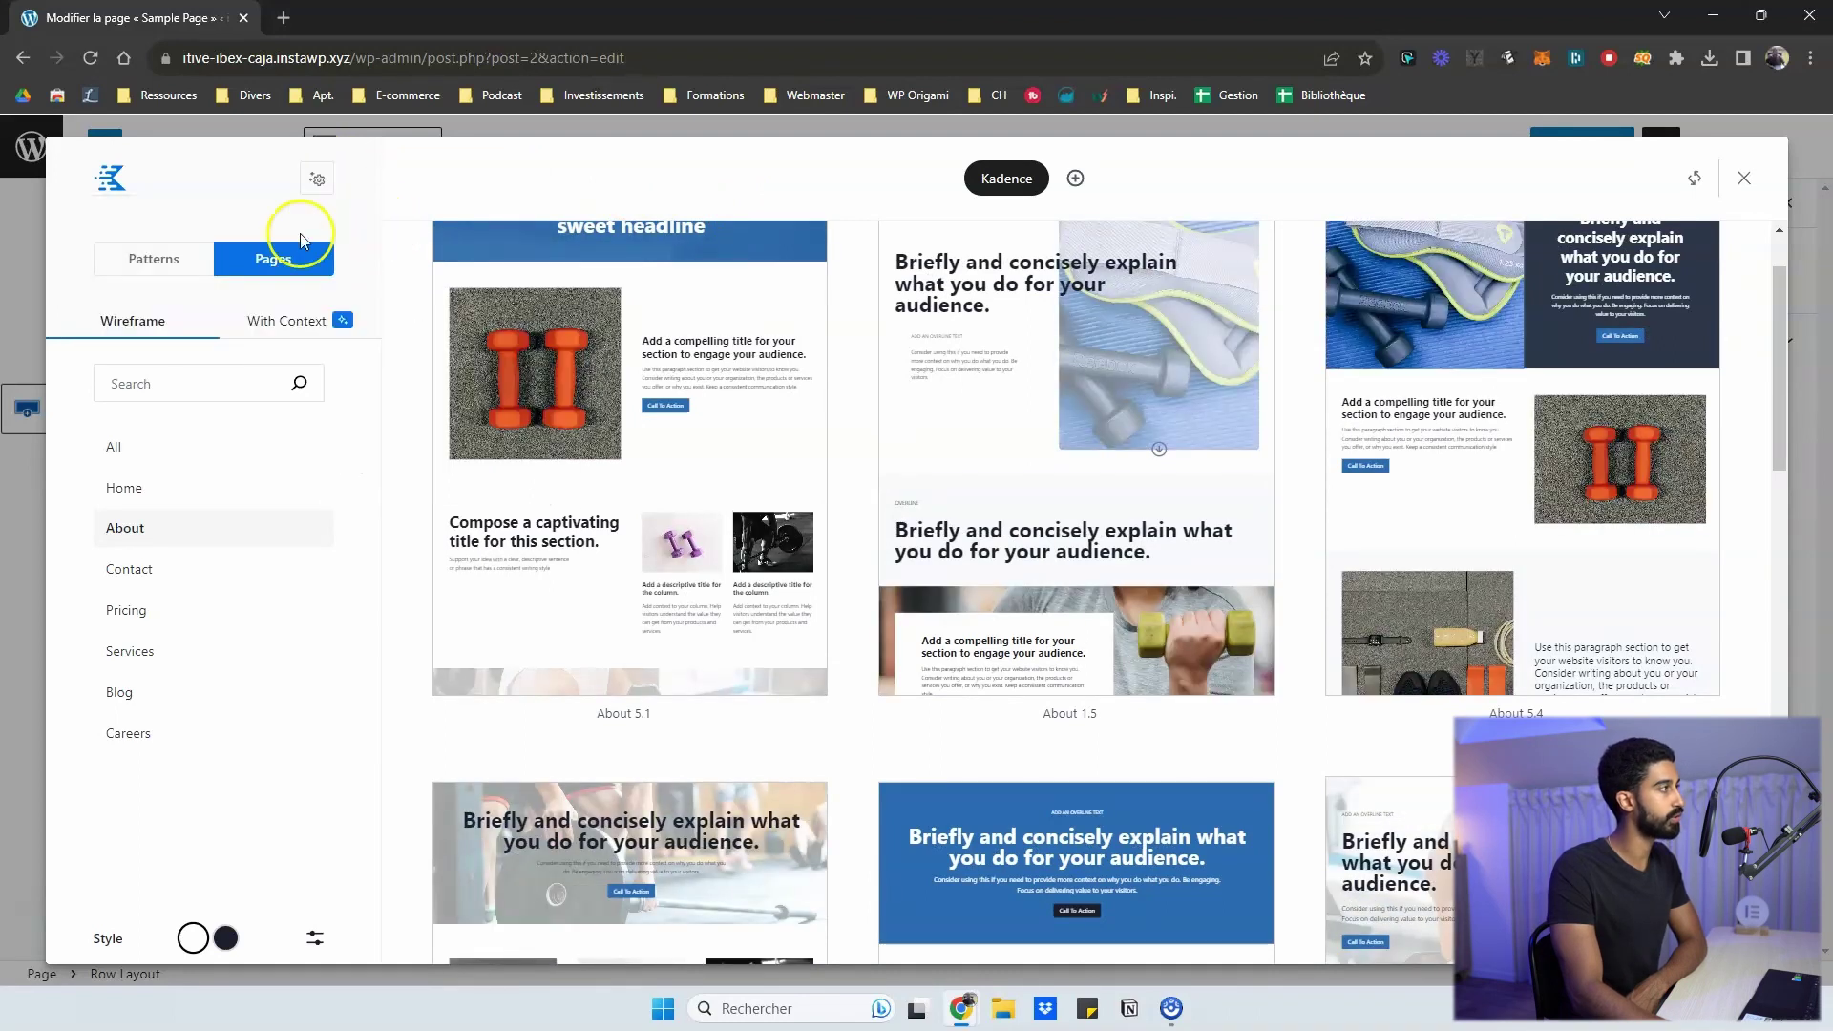
click(170, 260)
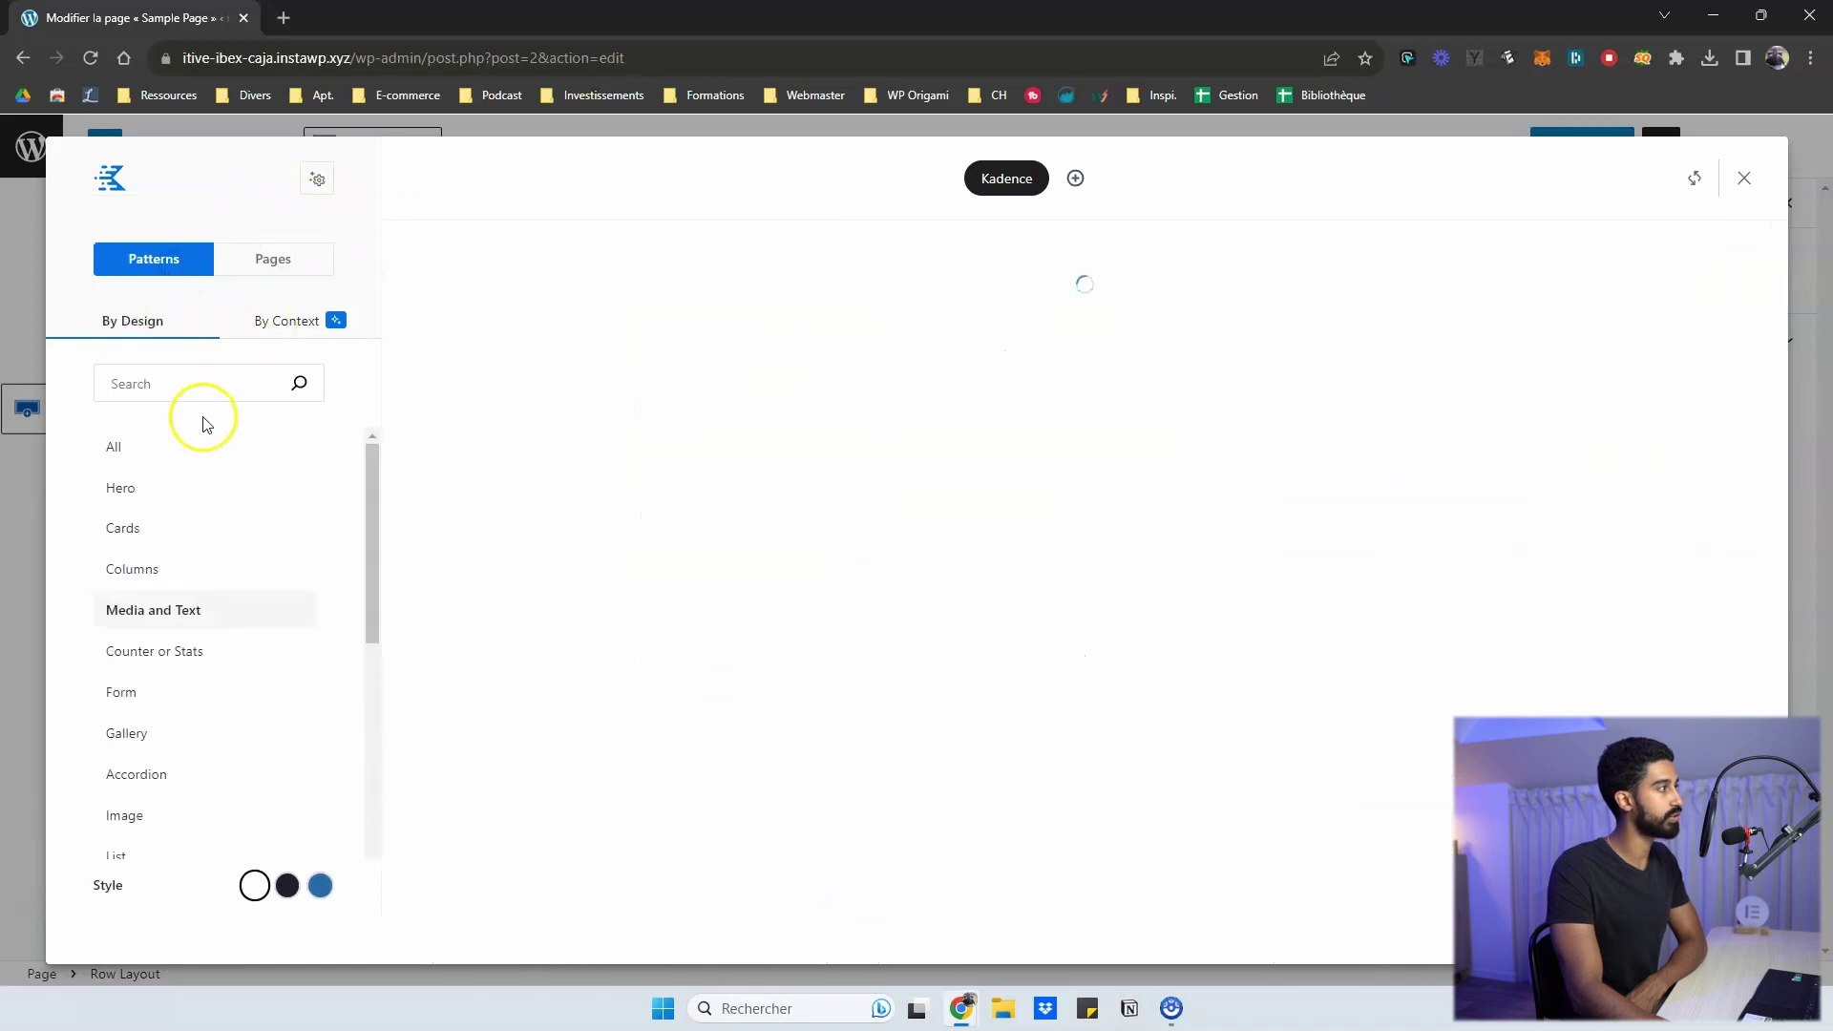
- Show patterns from All categories and compare previews with Live Preview turned off and on
click(141, 453)
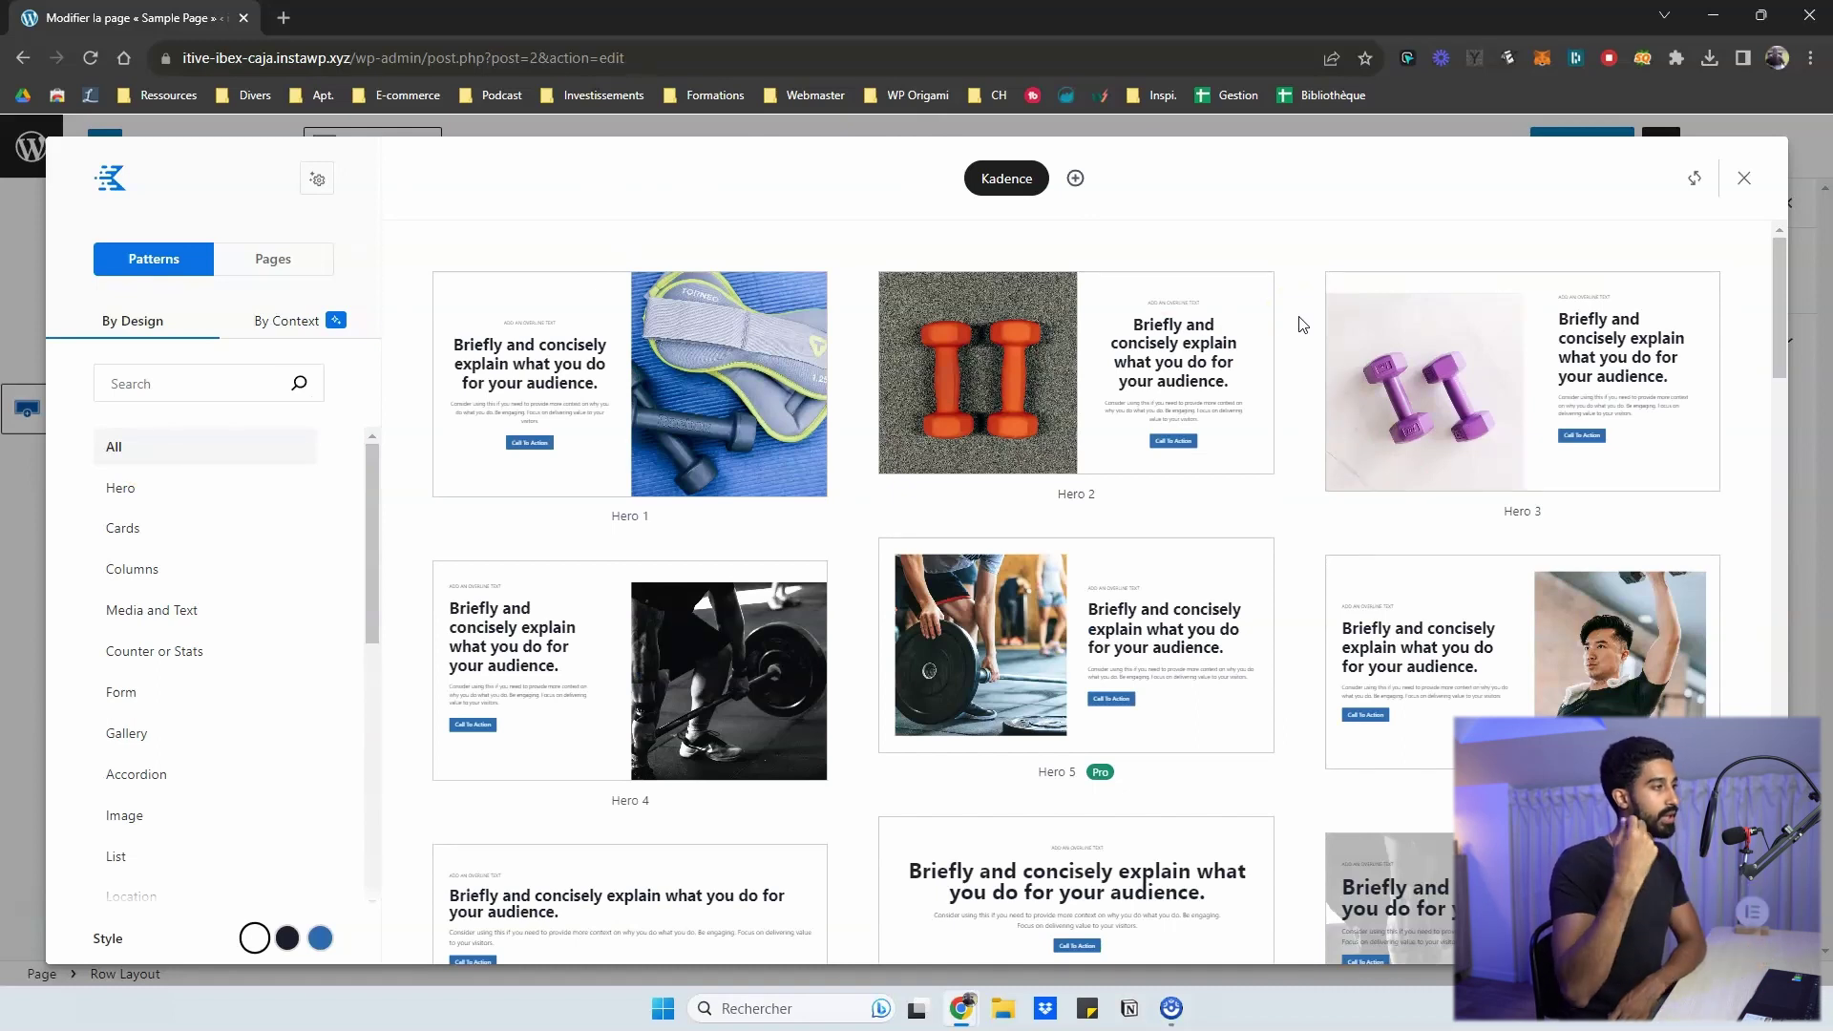
click(313, 180)
click(253, 313)
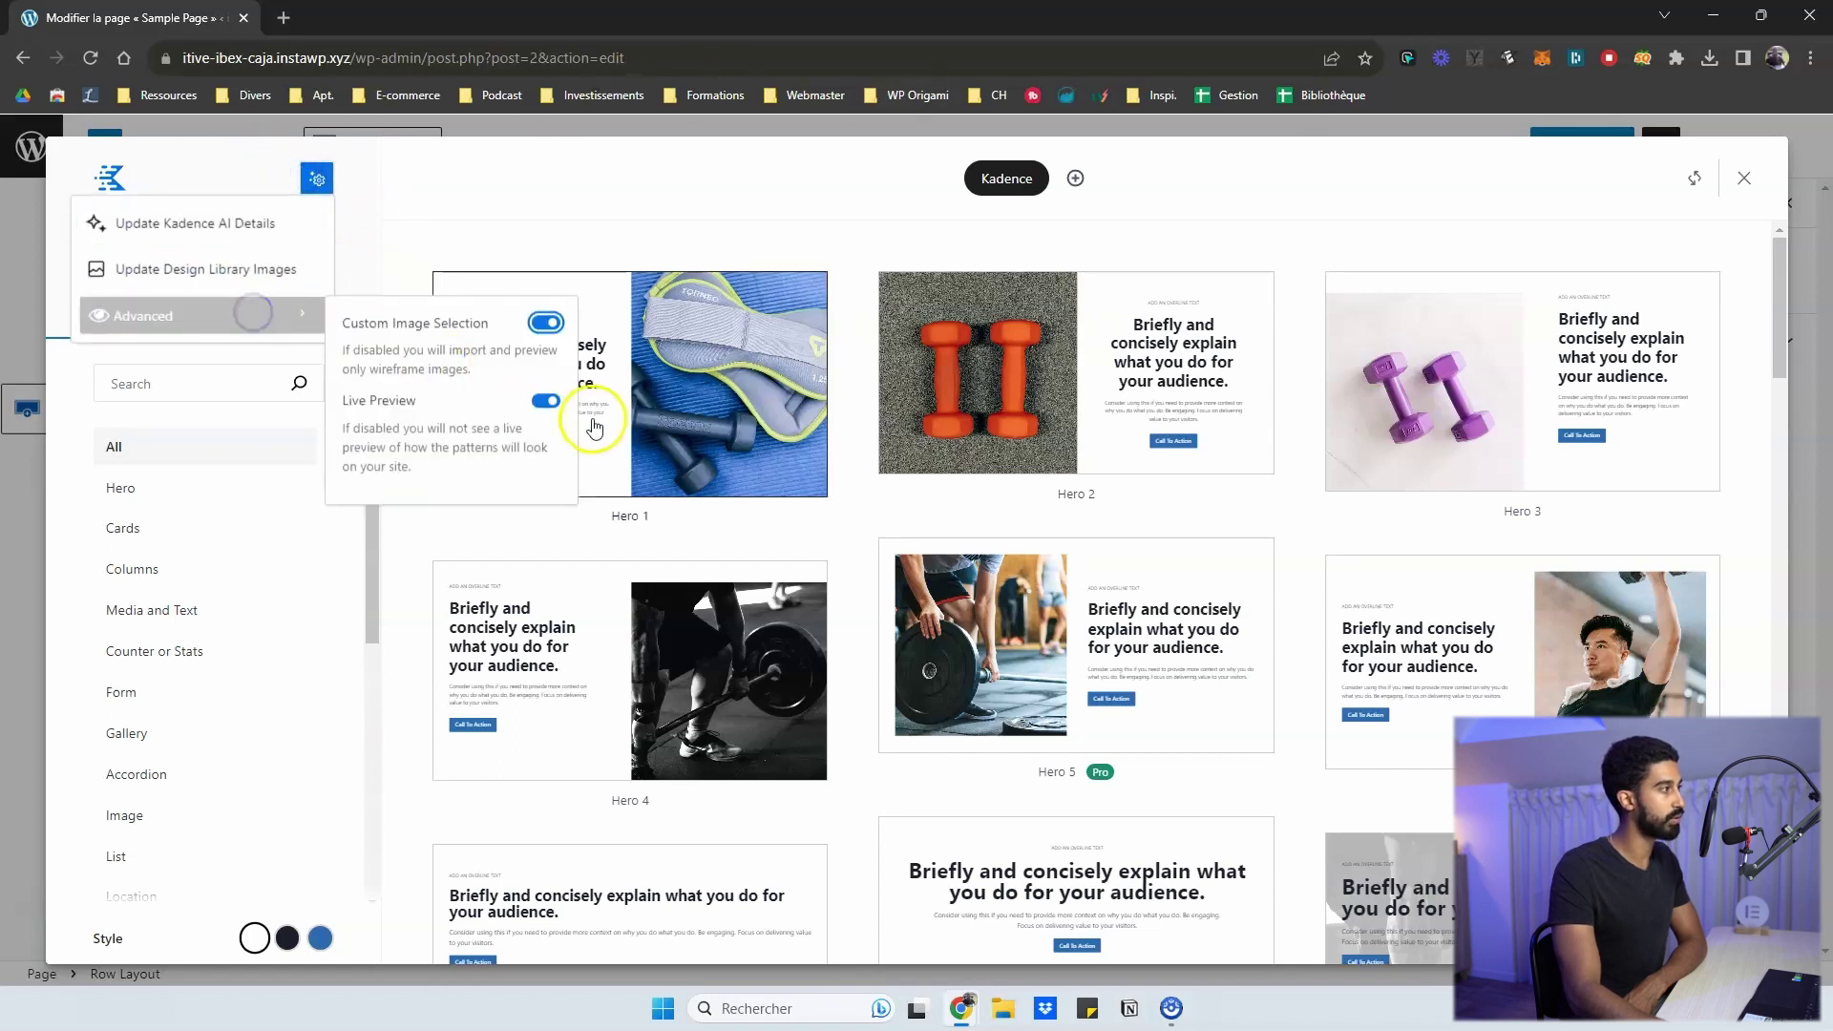
click(546, 400)
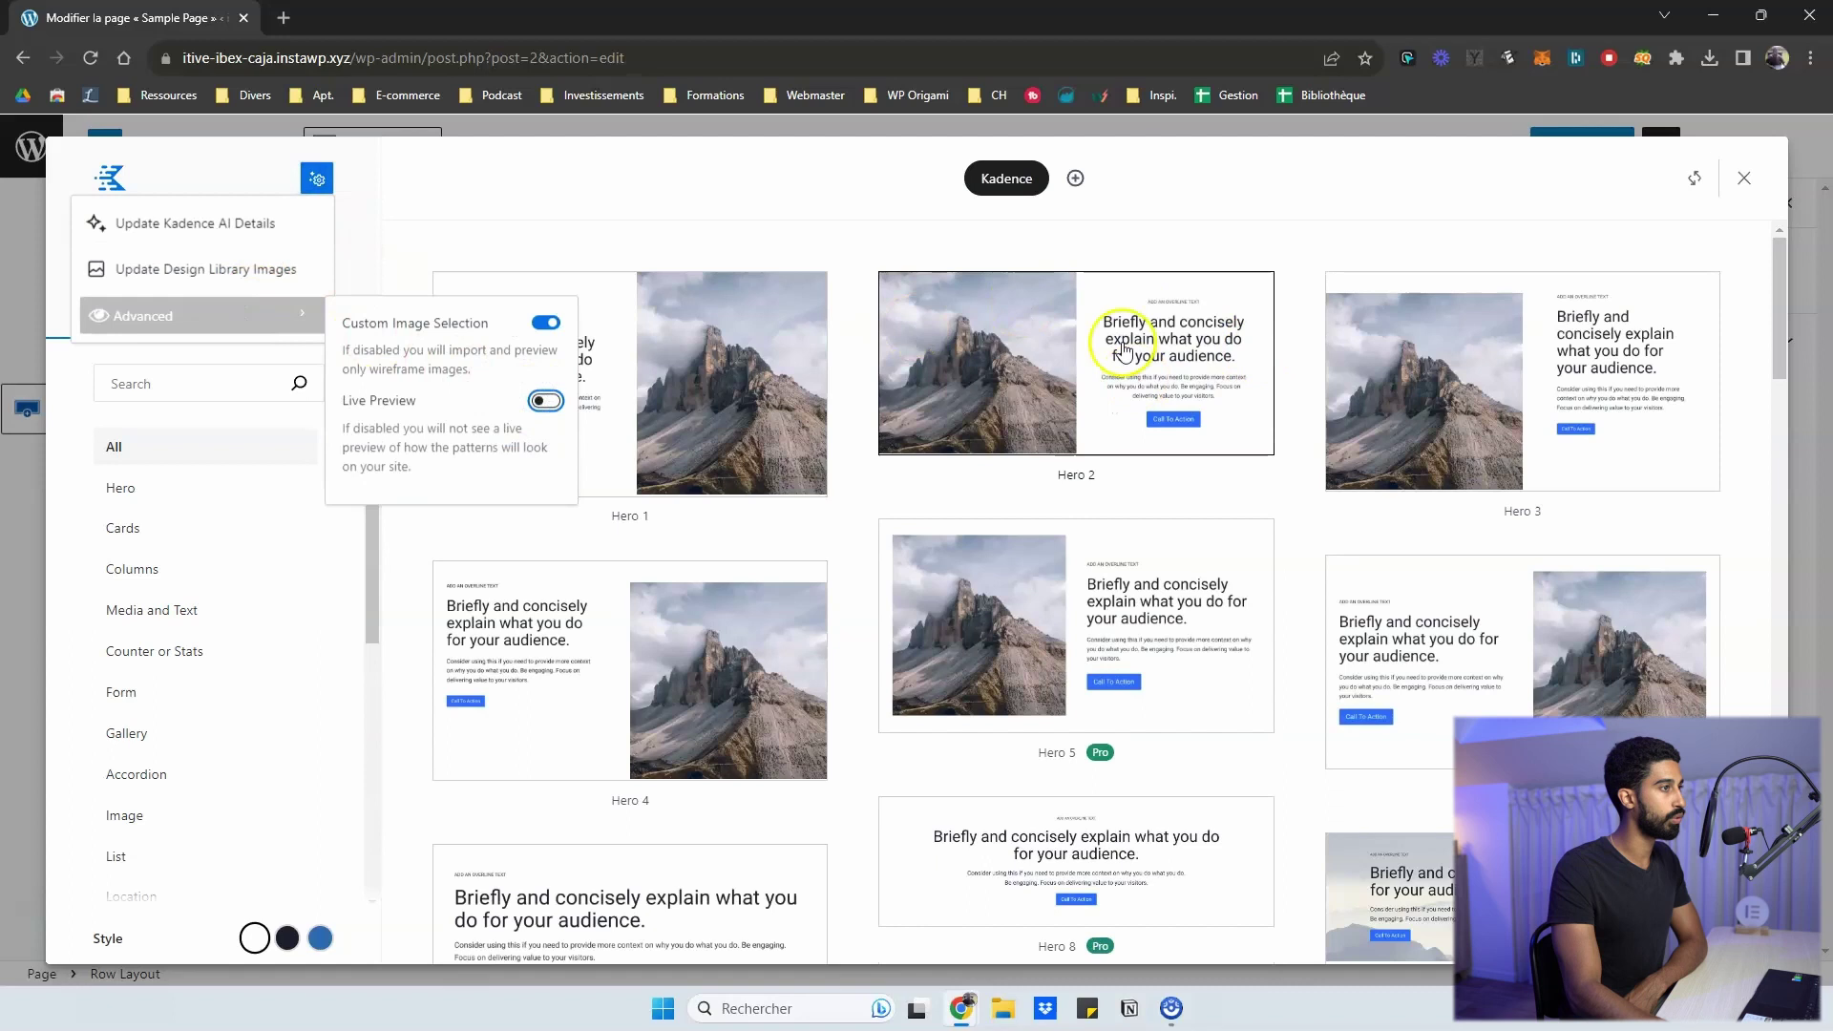
click(546, 401)
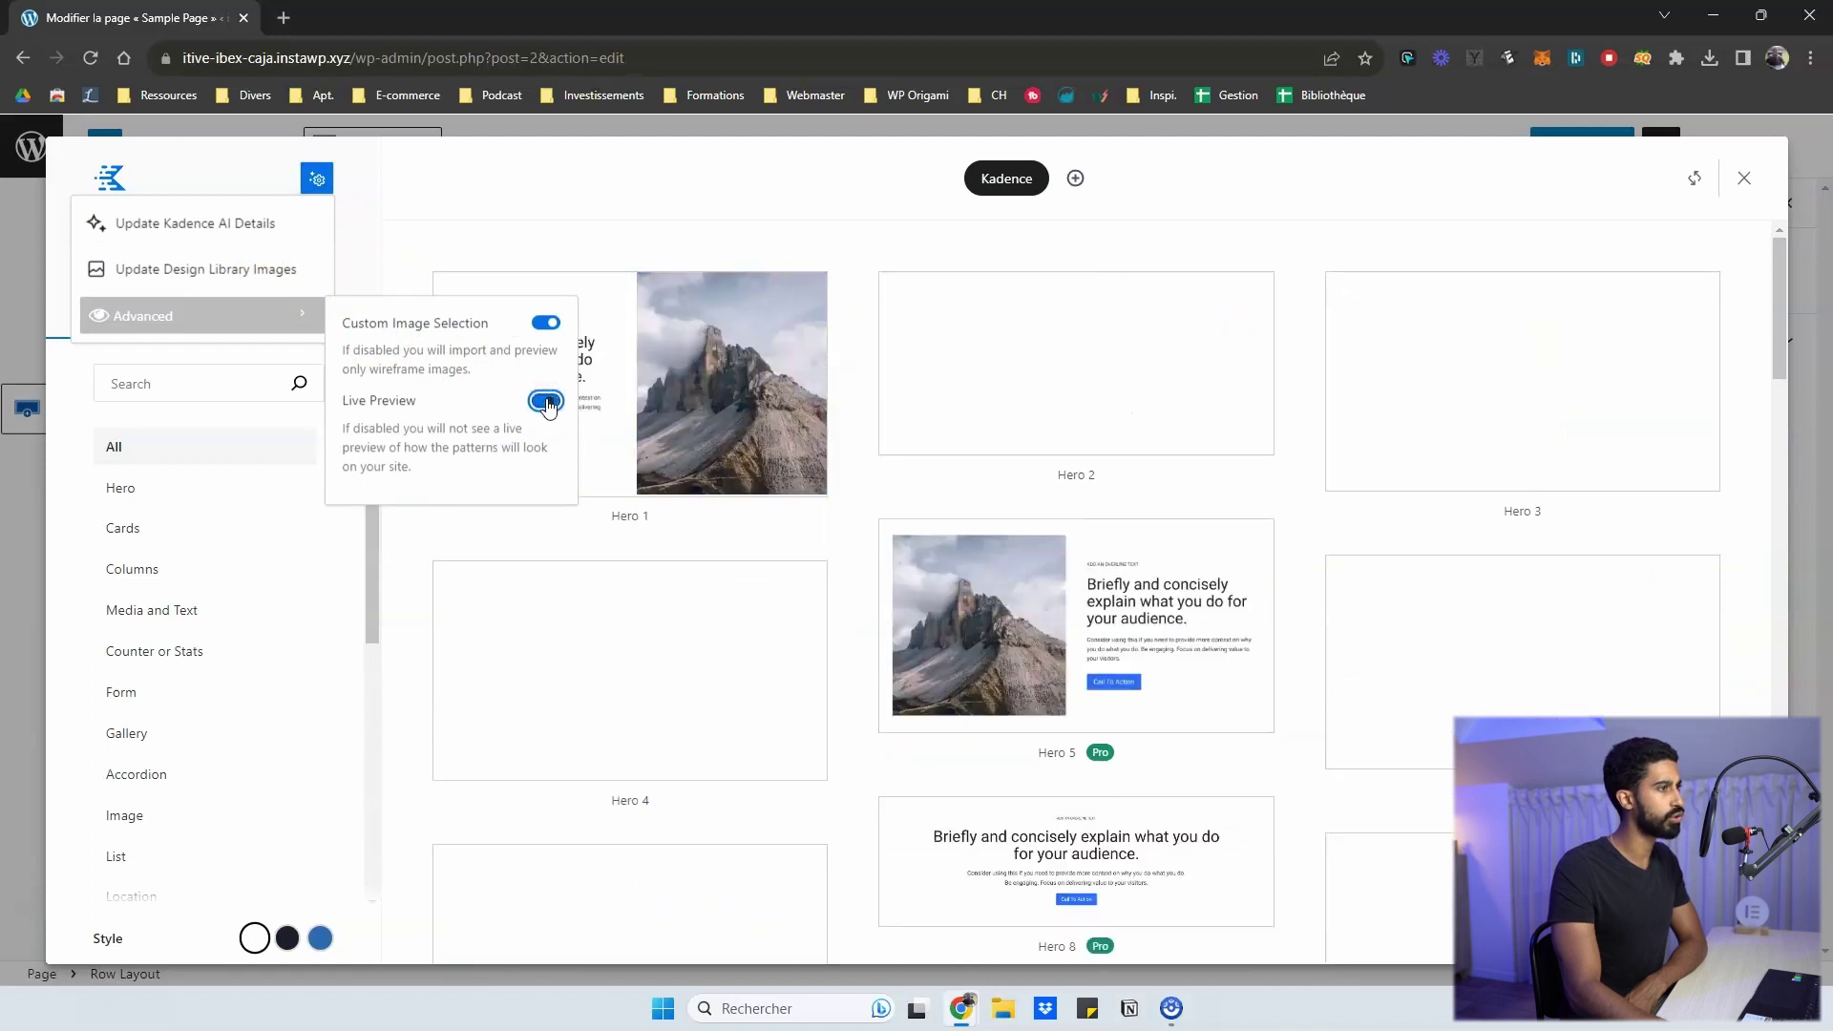
- Compare Live Preview off and on once more, then switch off Custom Image Selection and Live Preview
click(546, 401)
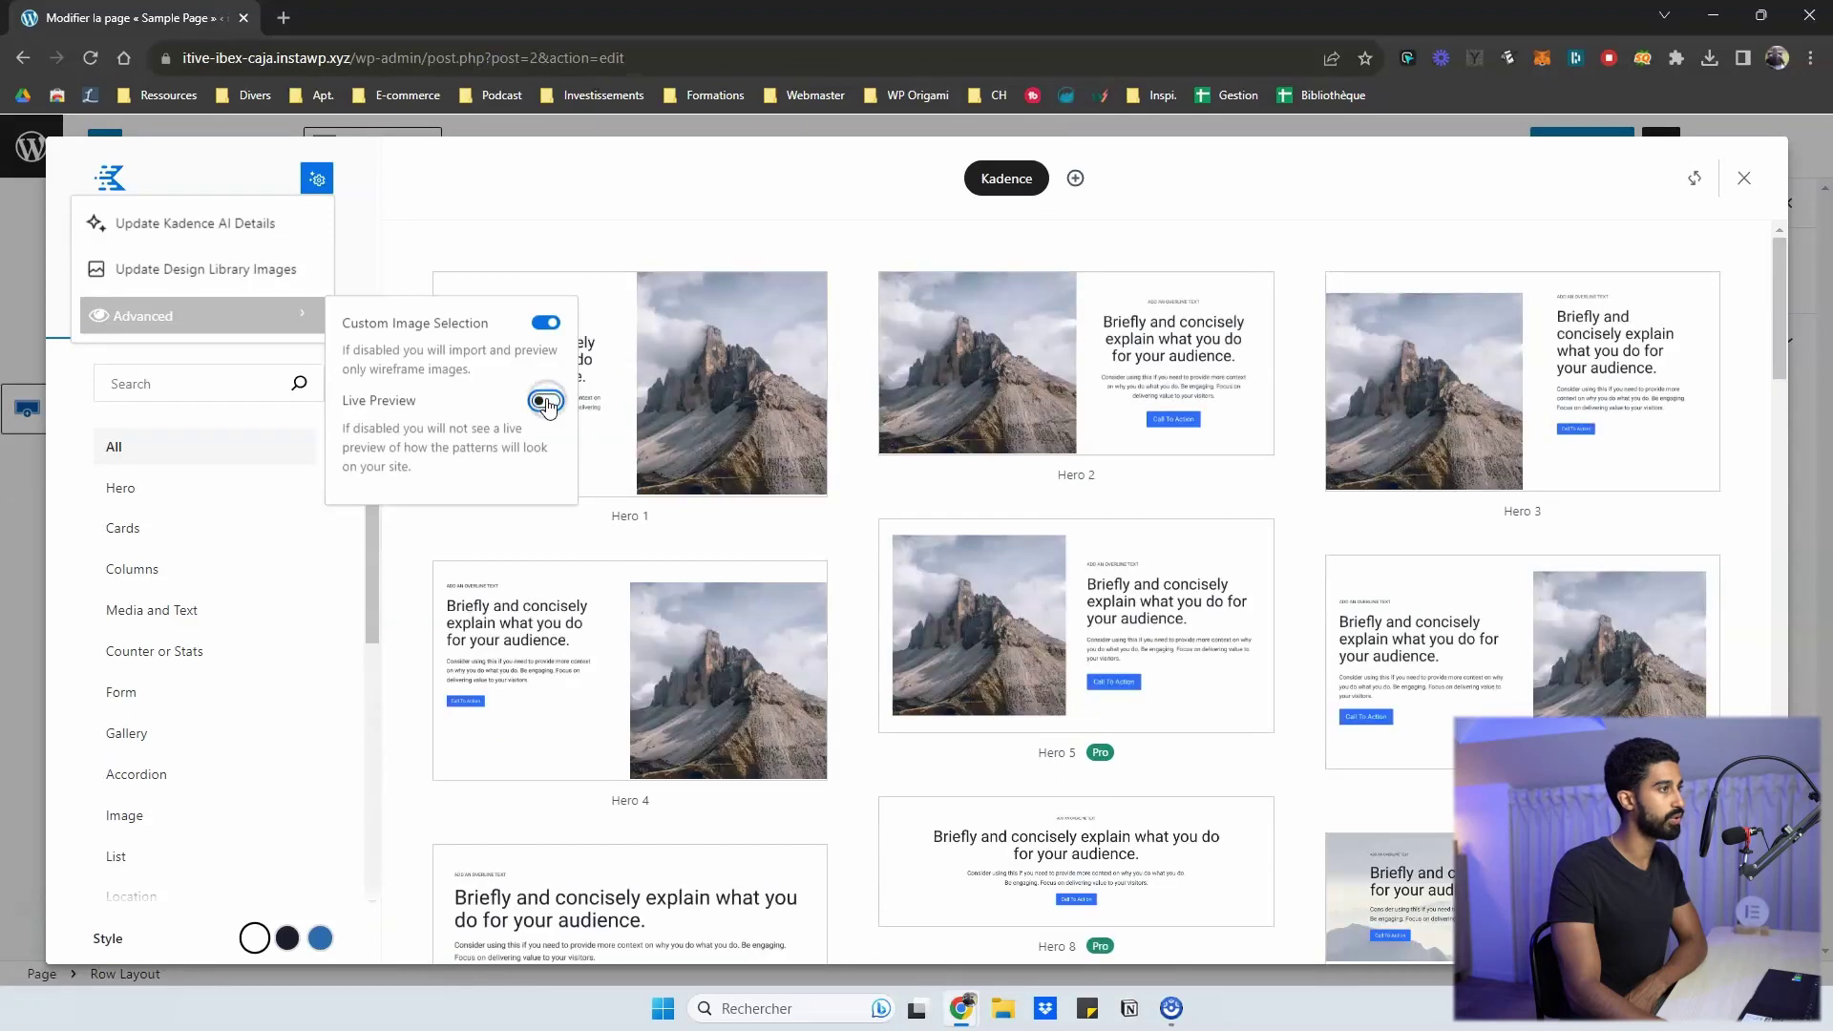
click(546, 401)
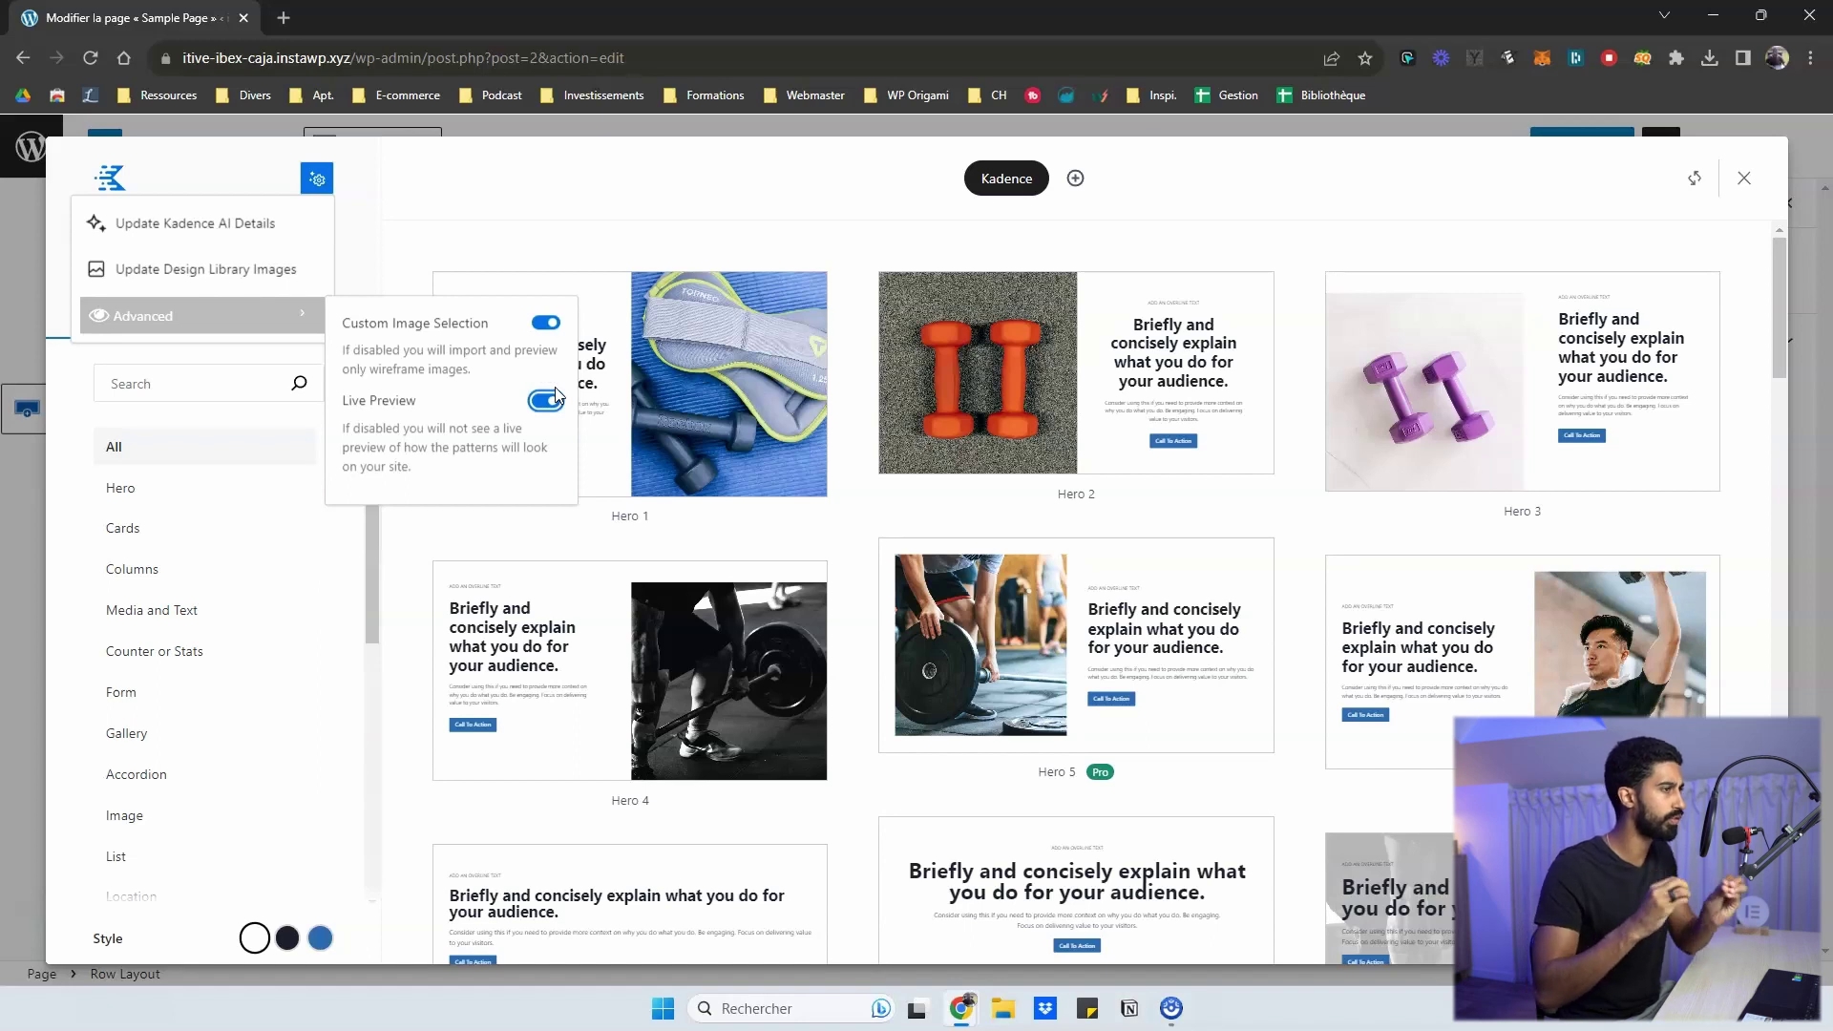
click(547, 325)
click(546, 400)
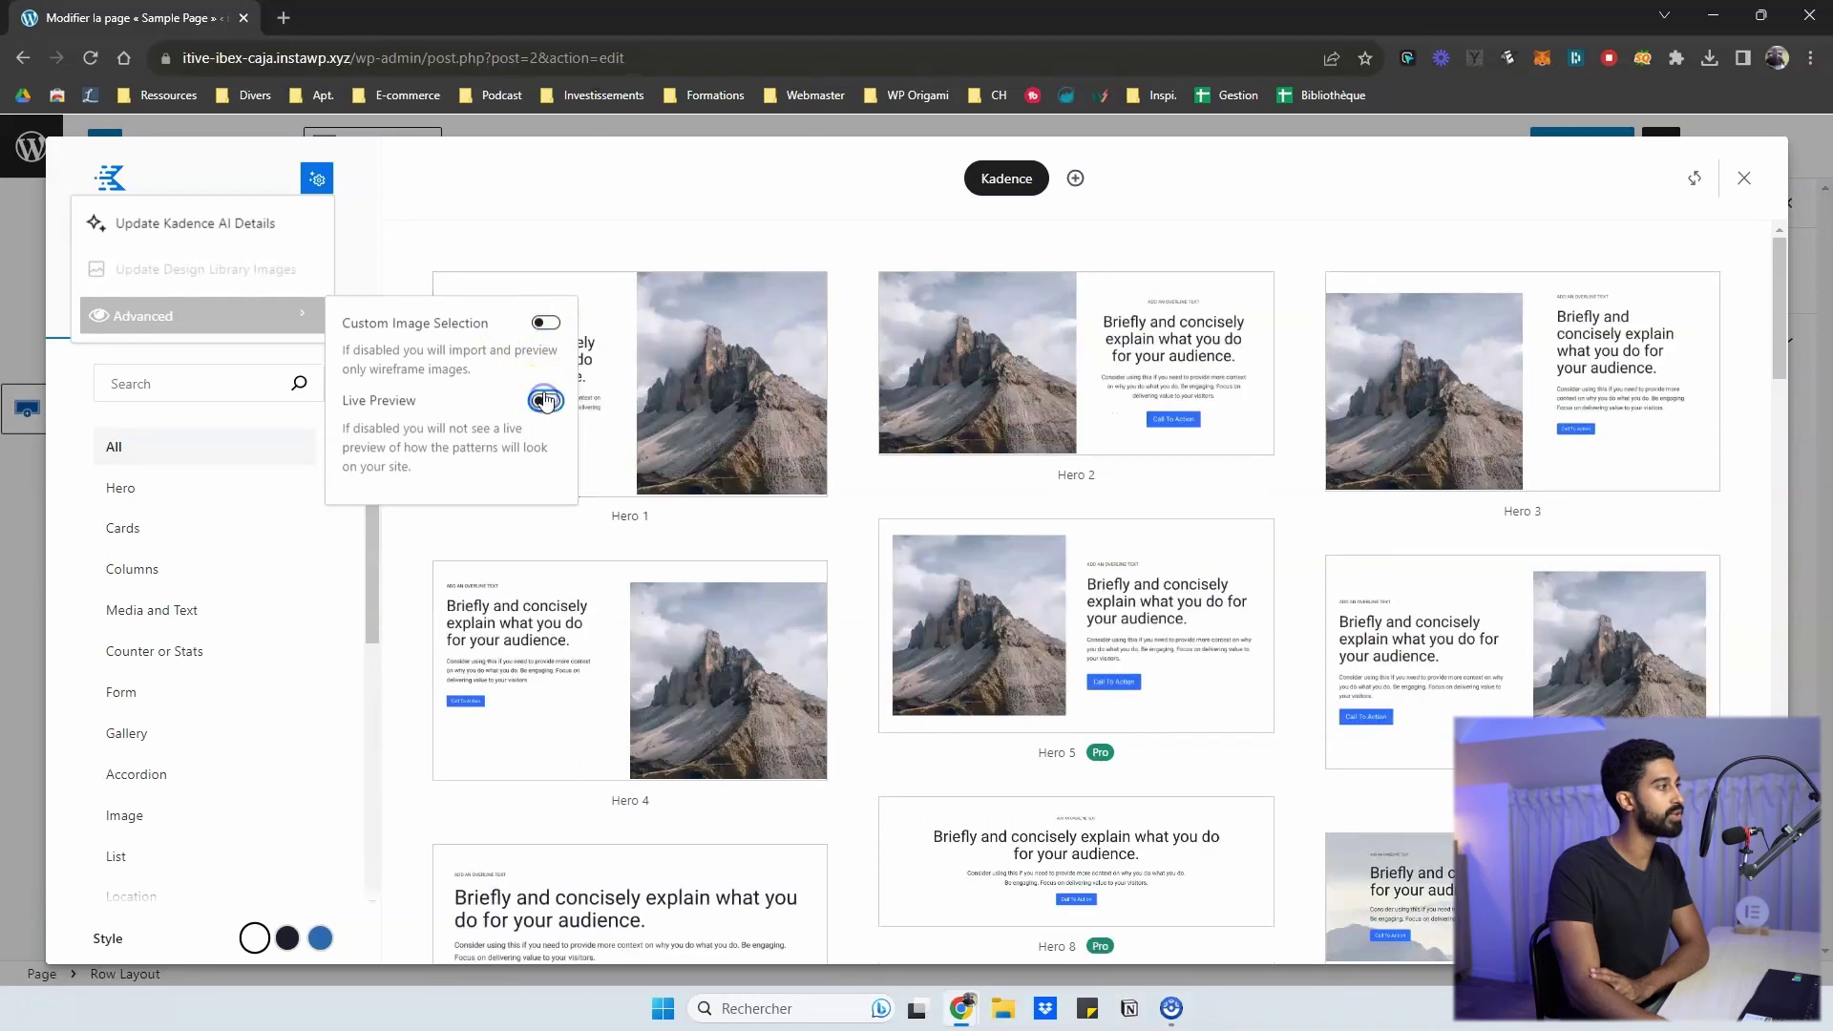
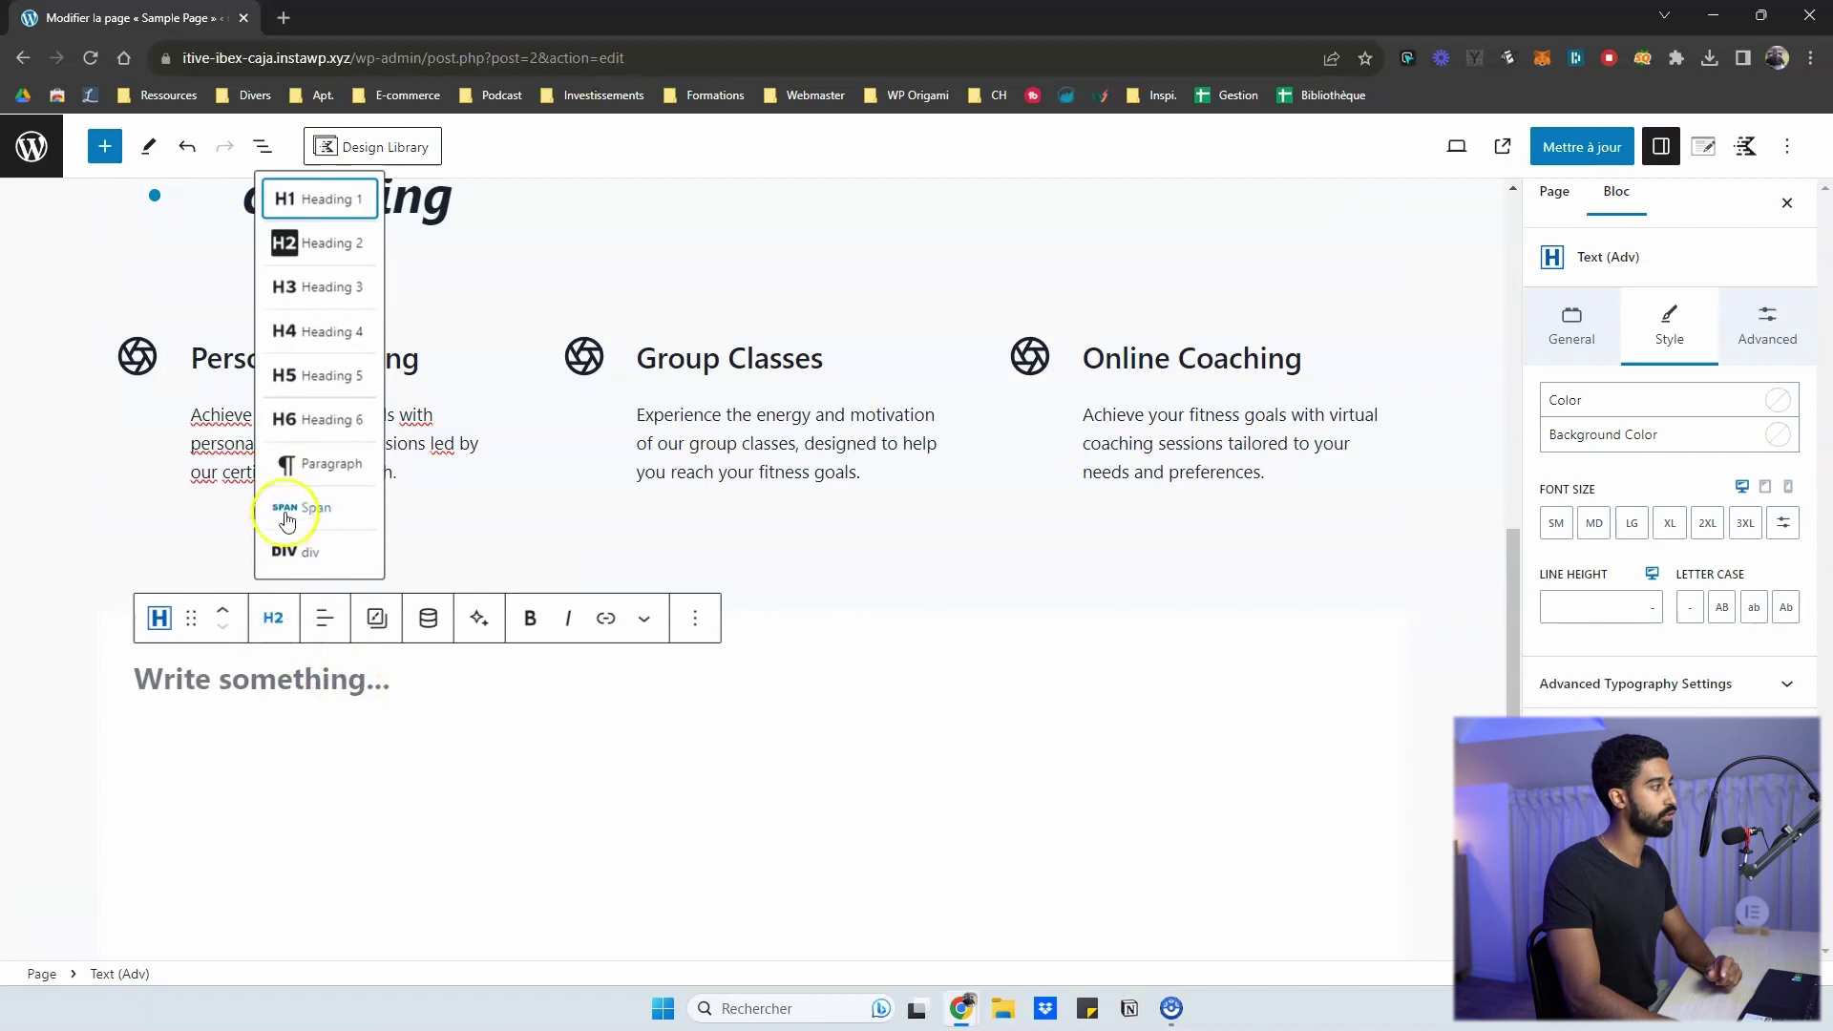
- Make the empty block a Paragraph and paste in the French description of the fitness coach website
click(319, 464)
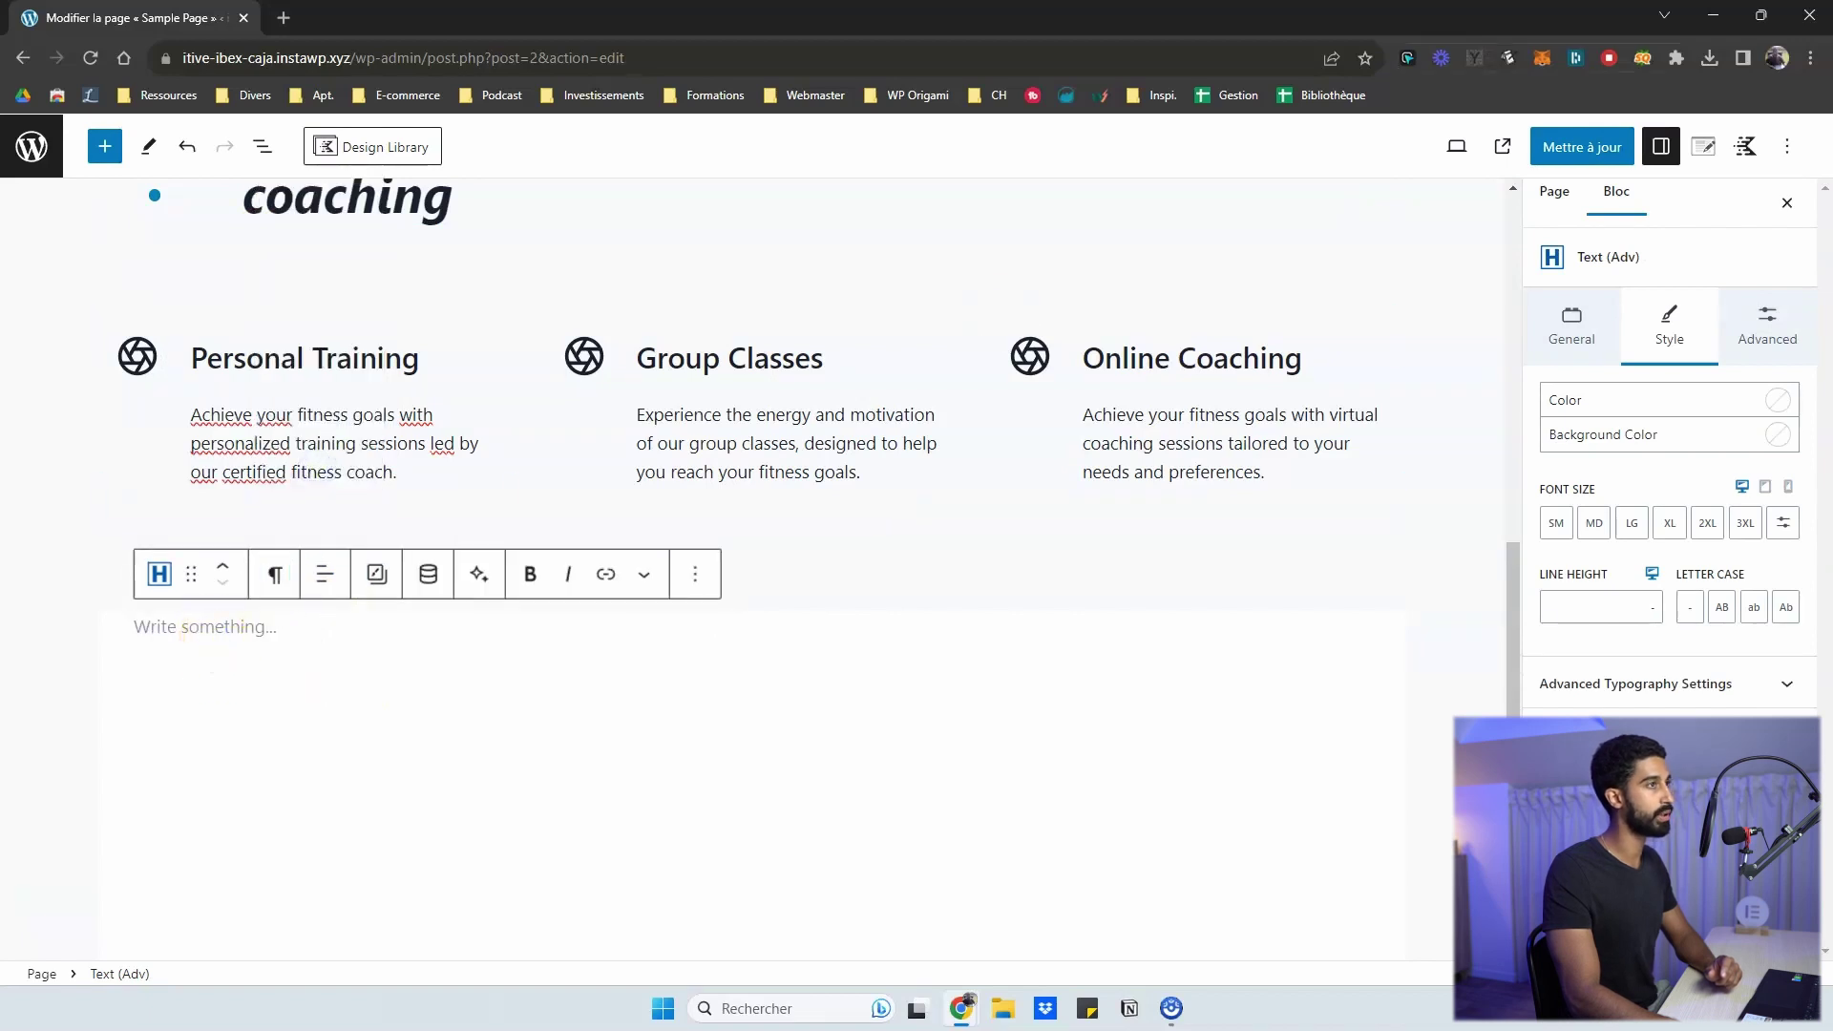
text(Site web d'un coach sportif, spécialisé en musculation. Alexis propose des cours à la carte à partir de 40€ / heure, création d'un programme de prise de masse et accompagnement en salle de sport, mais aussi perte de poids ou renforcement musculaire dans le cadre de votre pratique sportive. Alexis pratique la musculation depuis bientôt 10 ans et a participé à quelques compétitions de bodybuilding. Alexis a déjà coaché plus de 300 personnes. Le site web comporte la possibilité de réserver et de payer directement en ligne pour une séance. Un site web simple, moderne, avec une dominante bleue.)
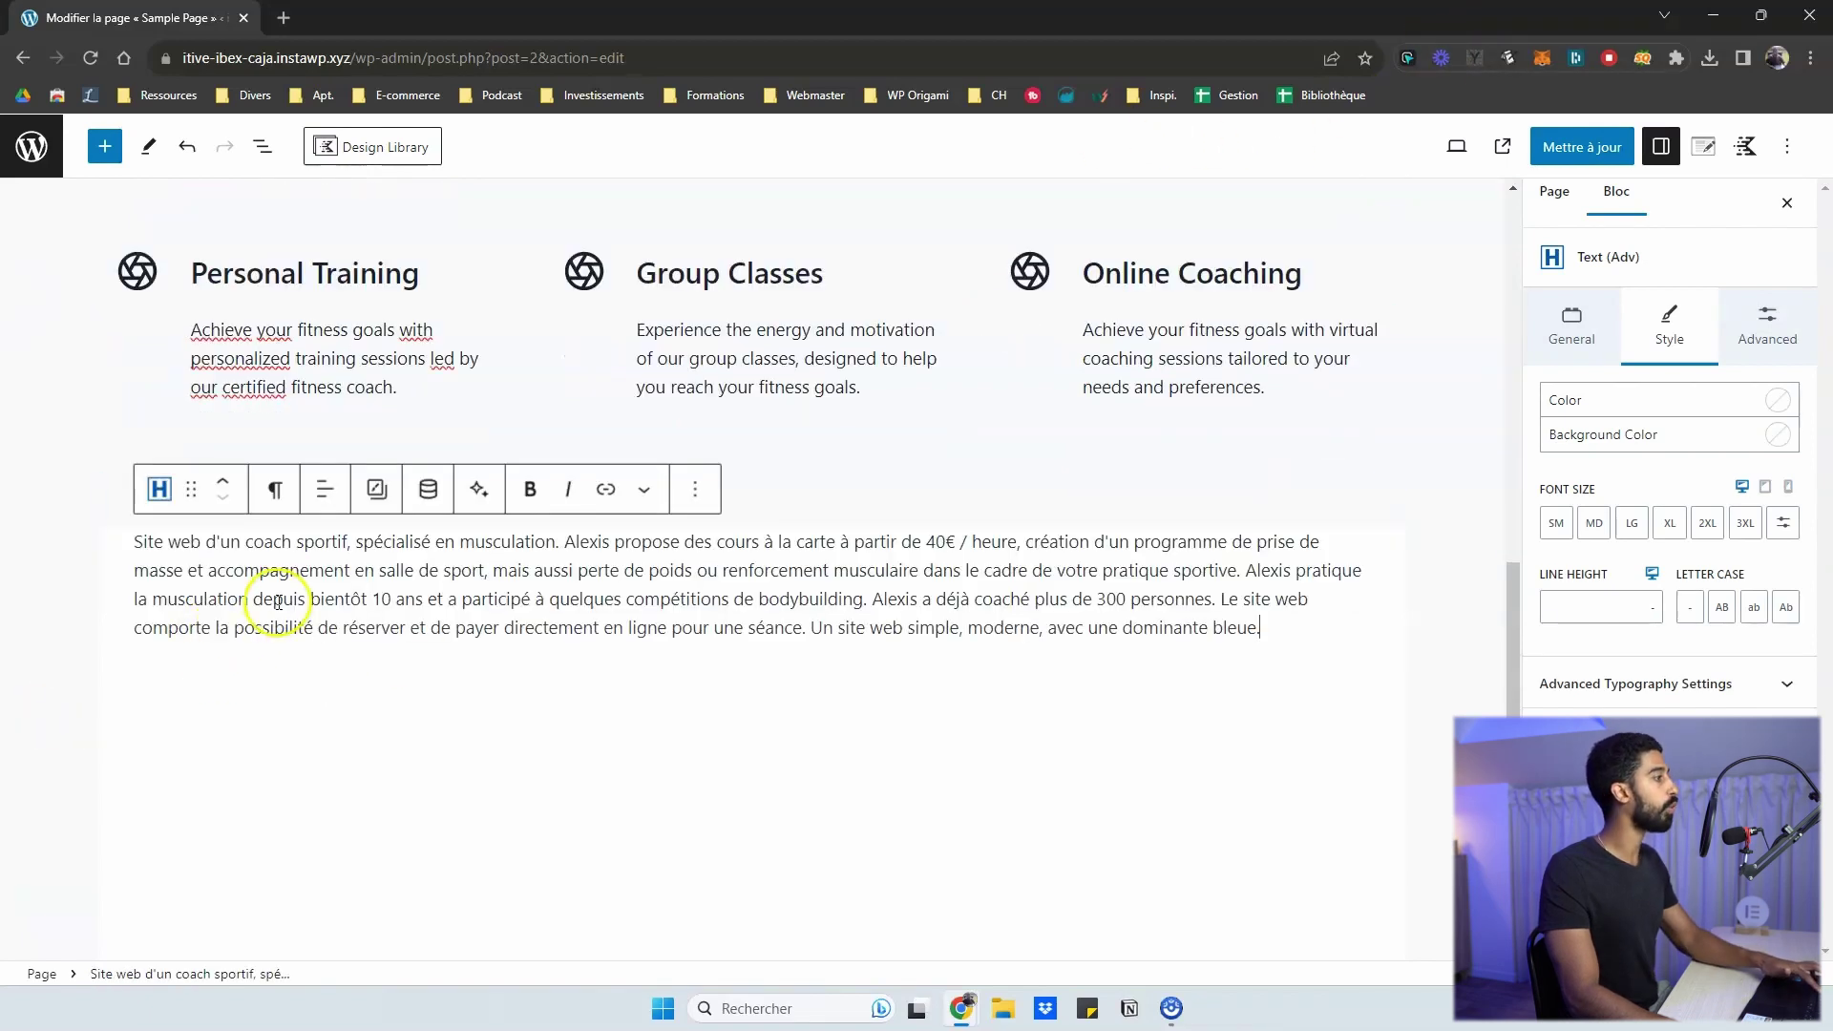
scroll(376, 586, up, 2)
scroll(470, 594, down, 1)
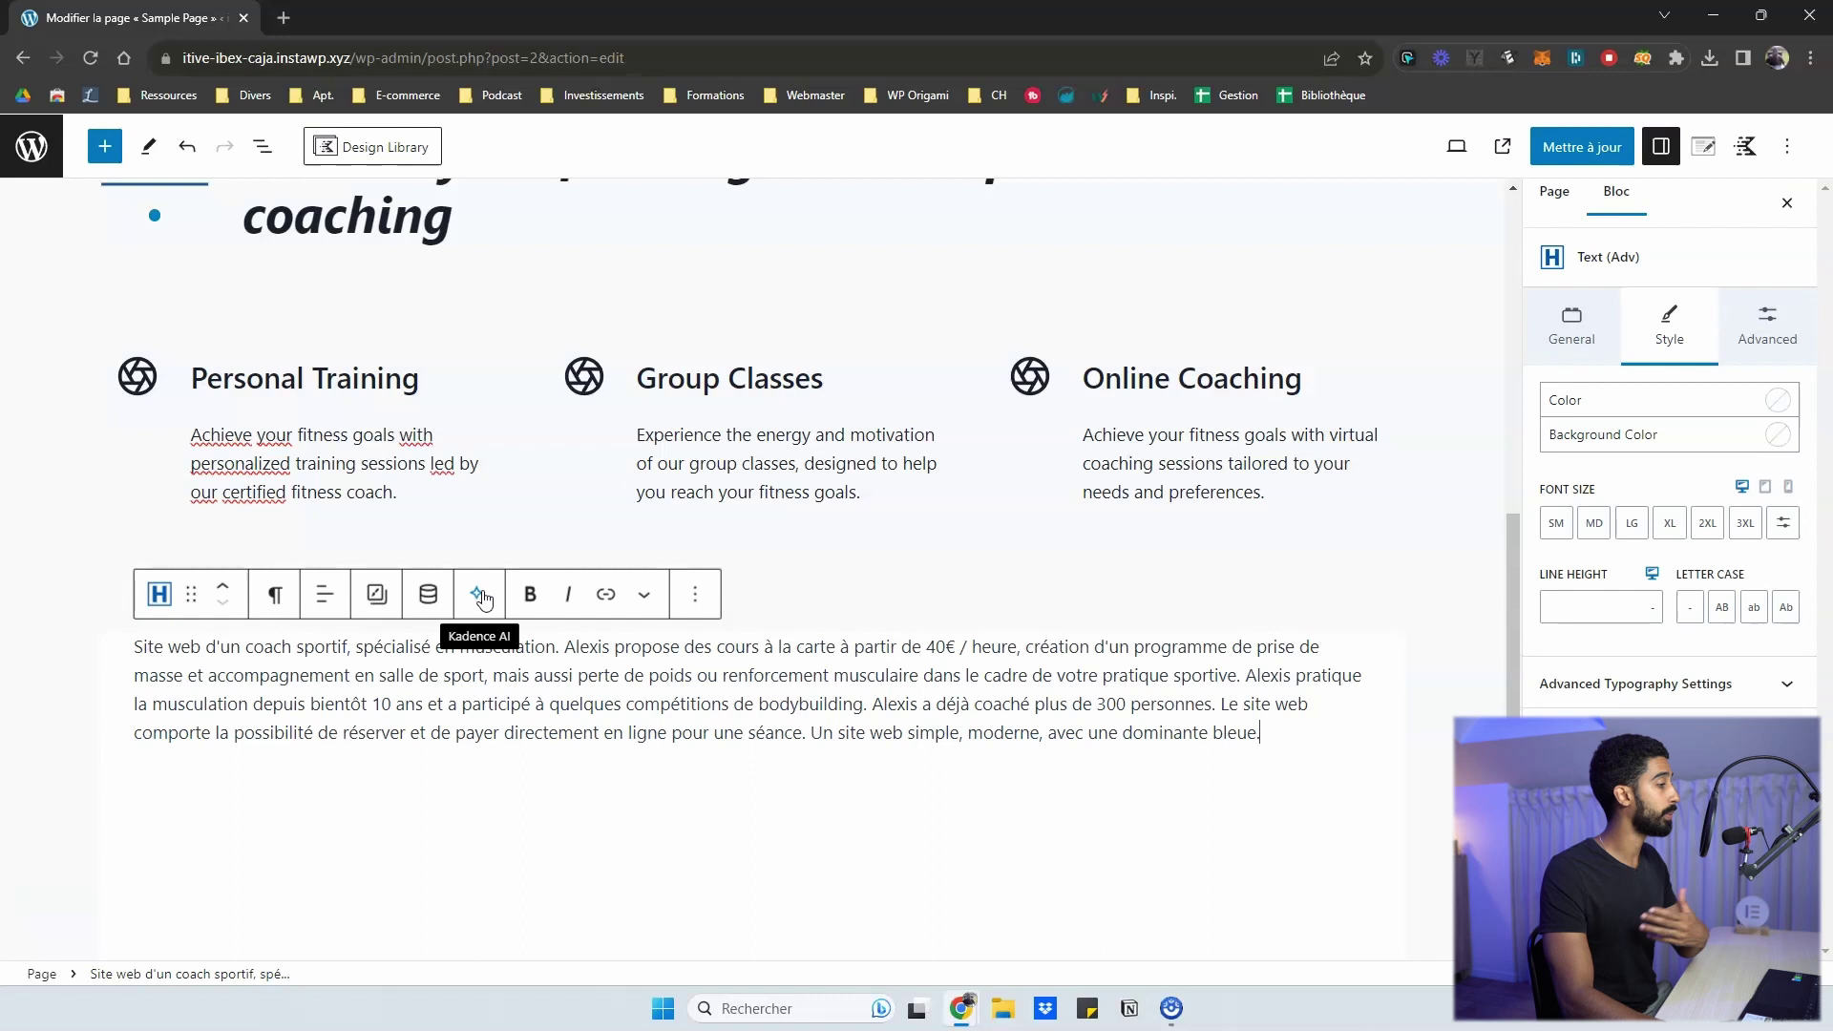
- Browse the Kadence AI editing actions and tone options for the French paragraph
click(480, 596)
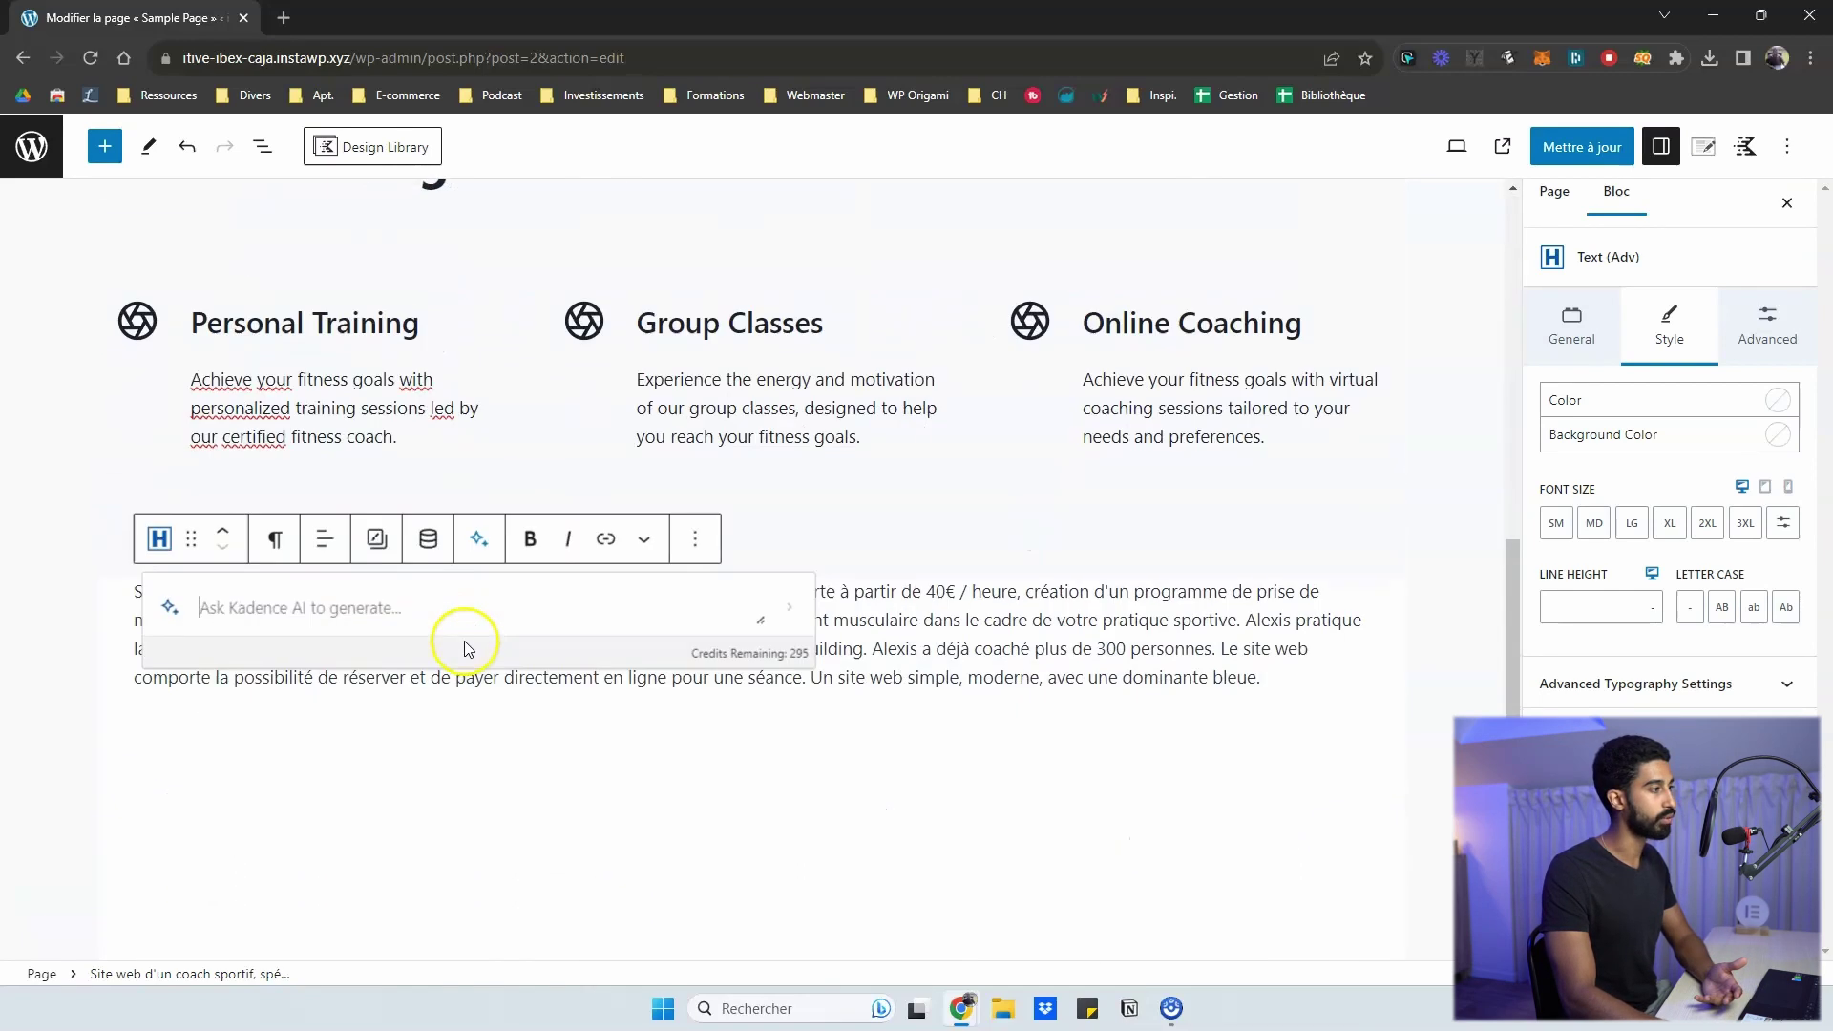
click(507, 679)
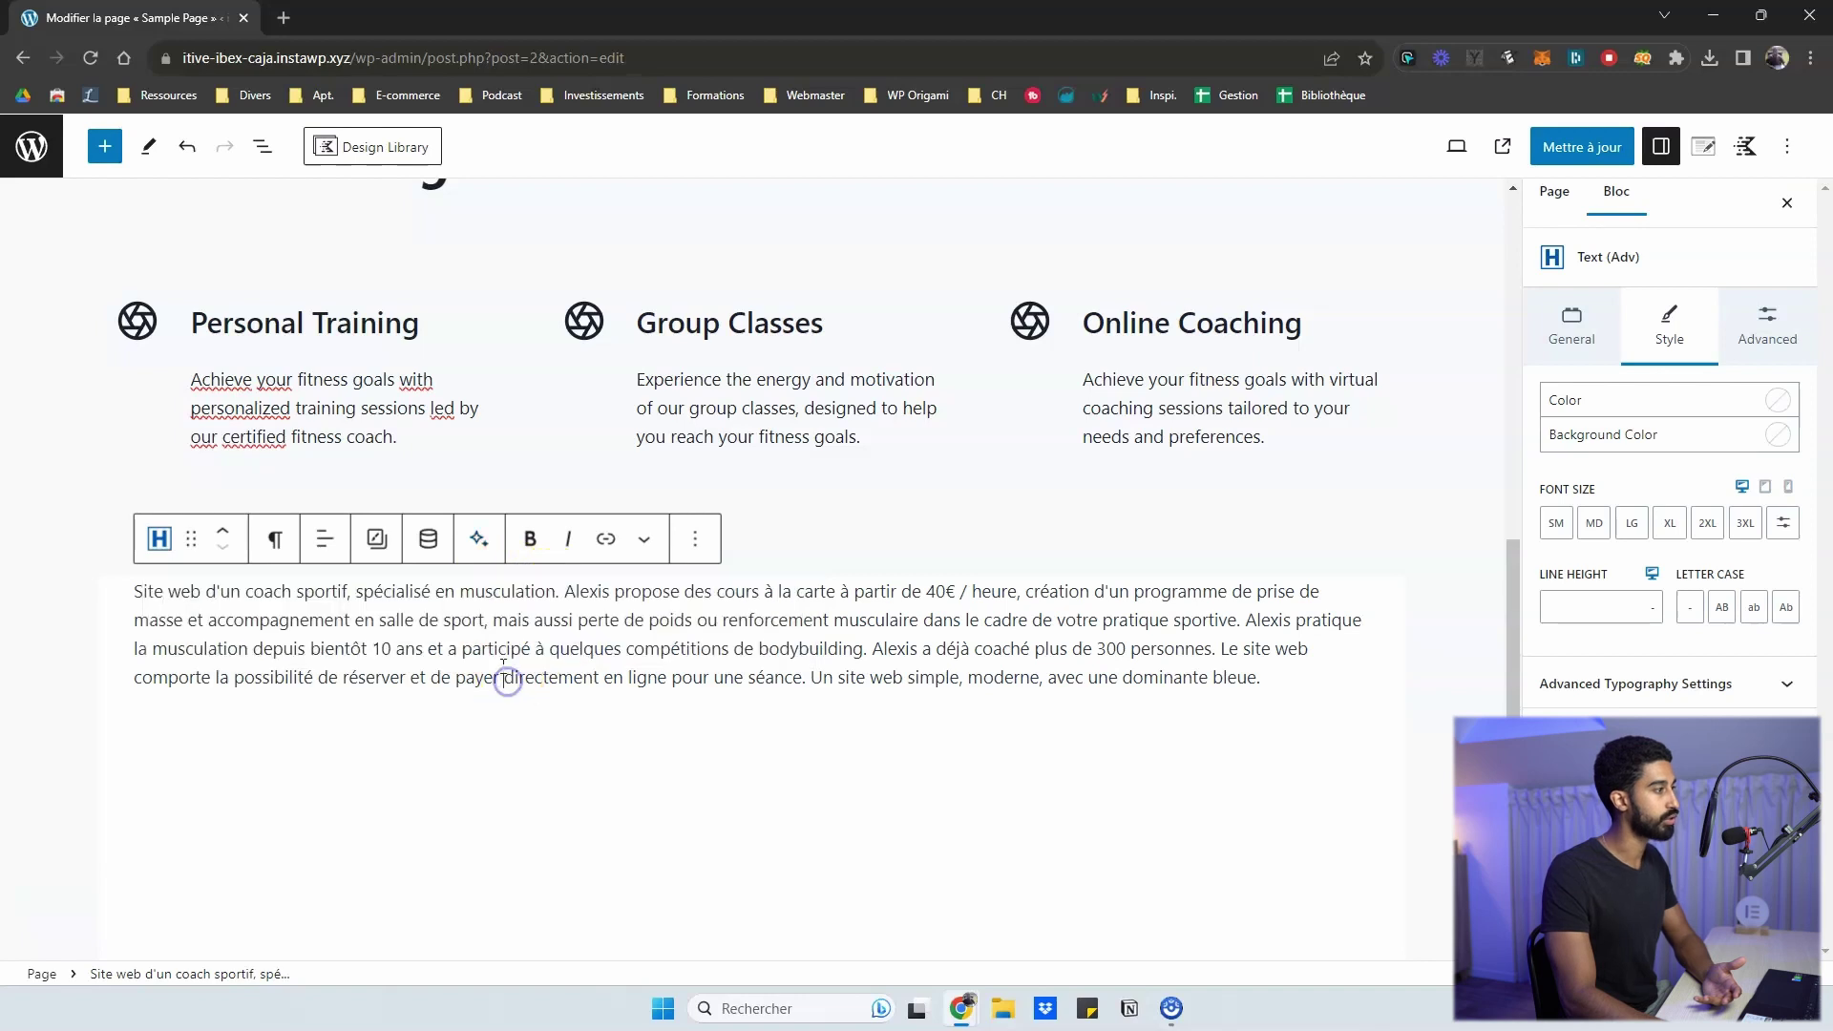
click(481, 538)
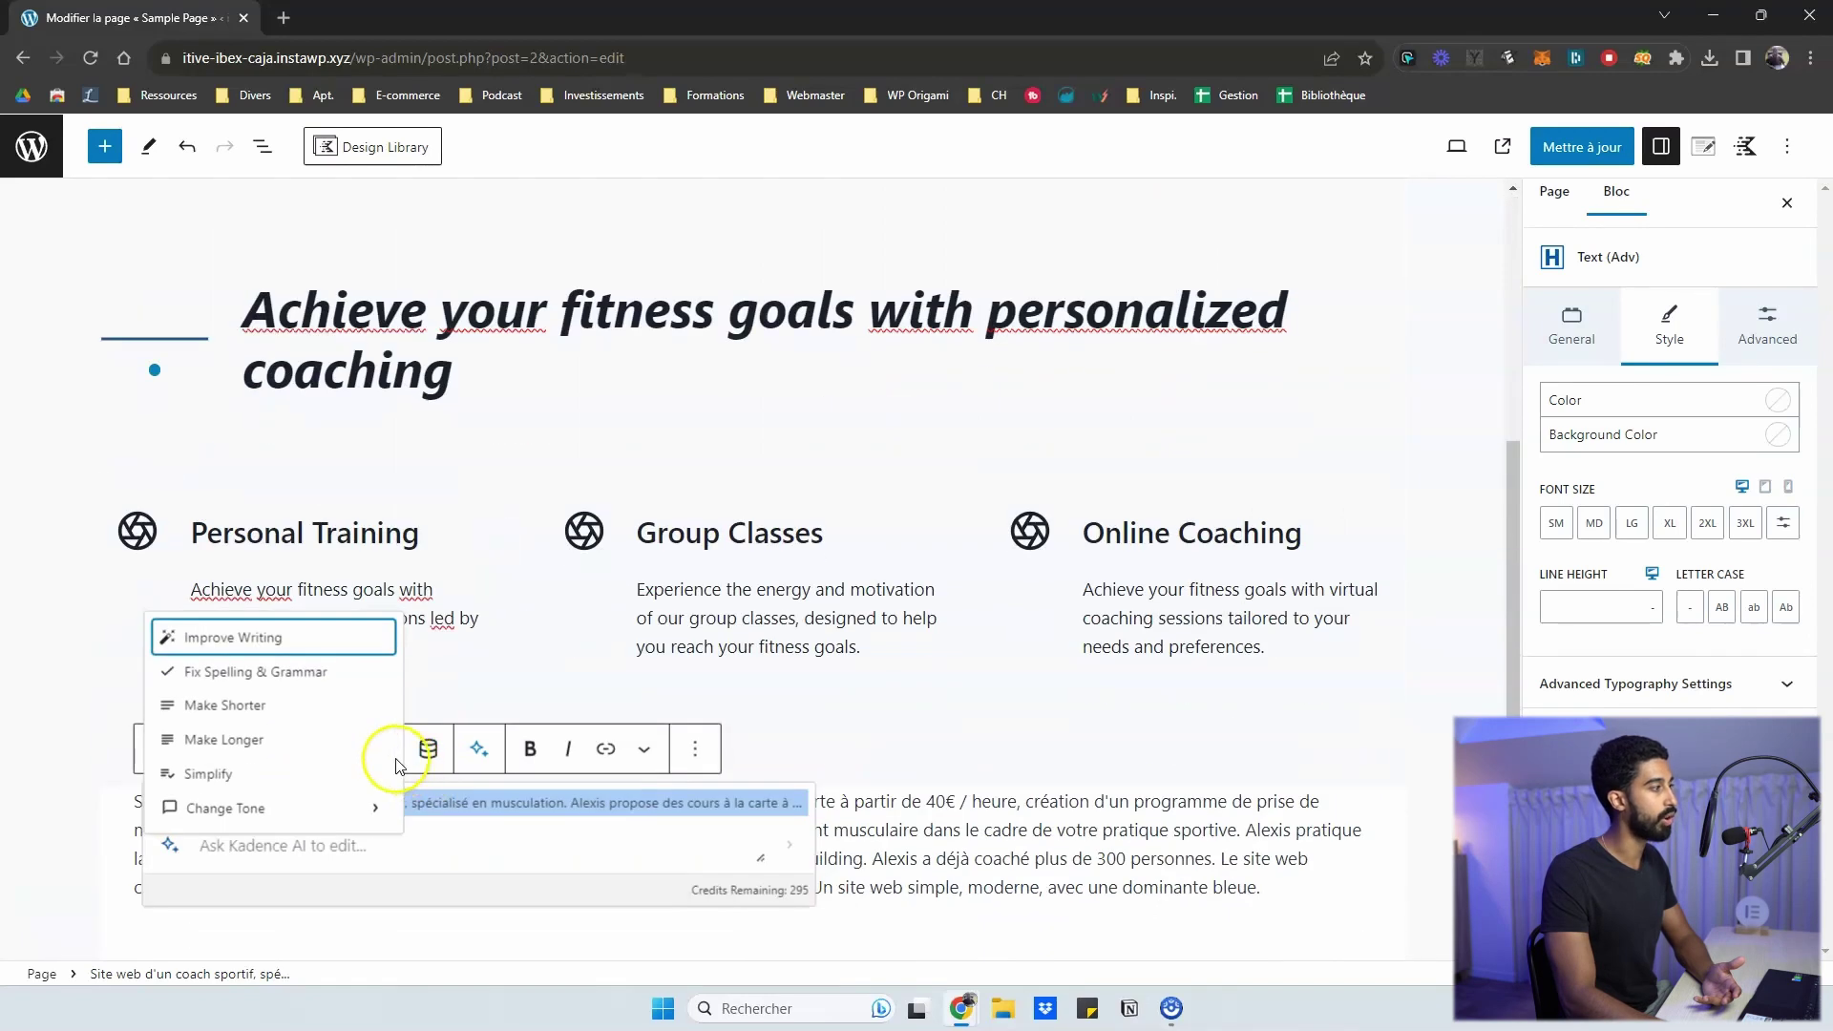
scroll(406, 768, down, 1)
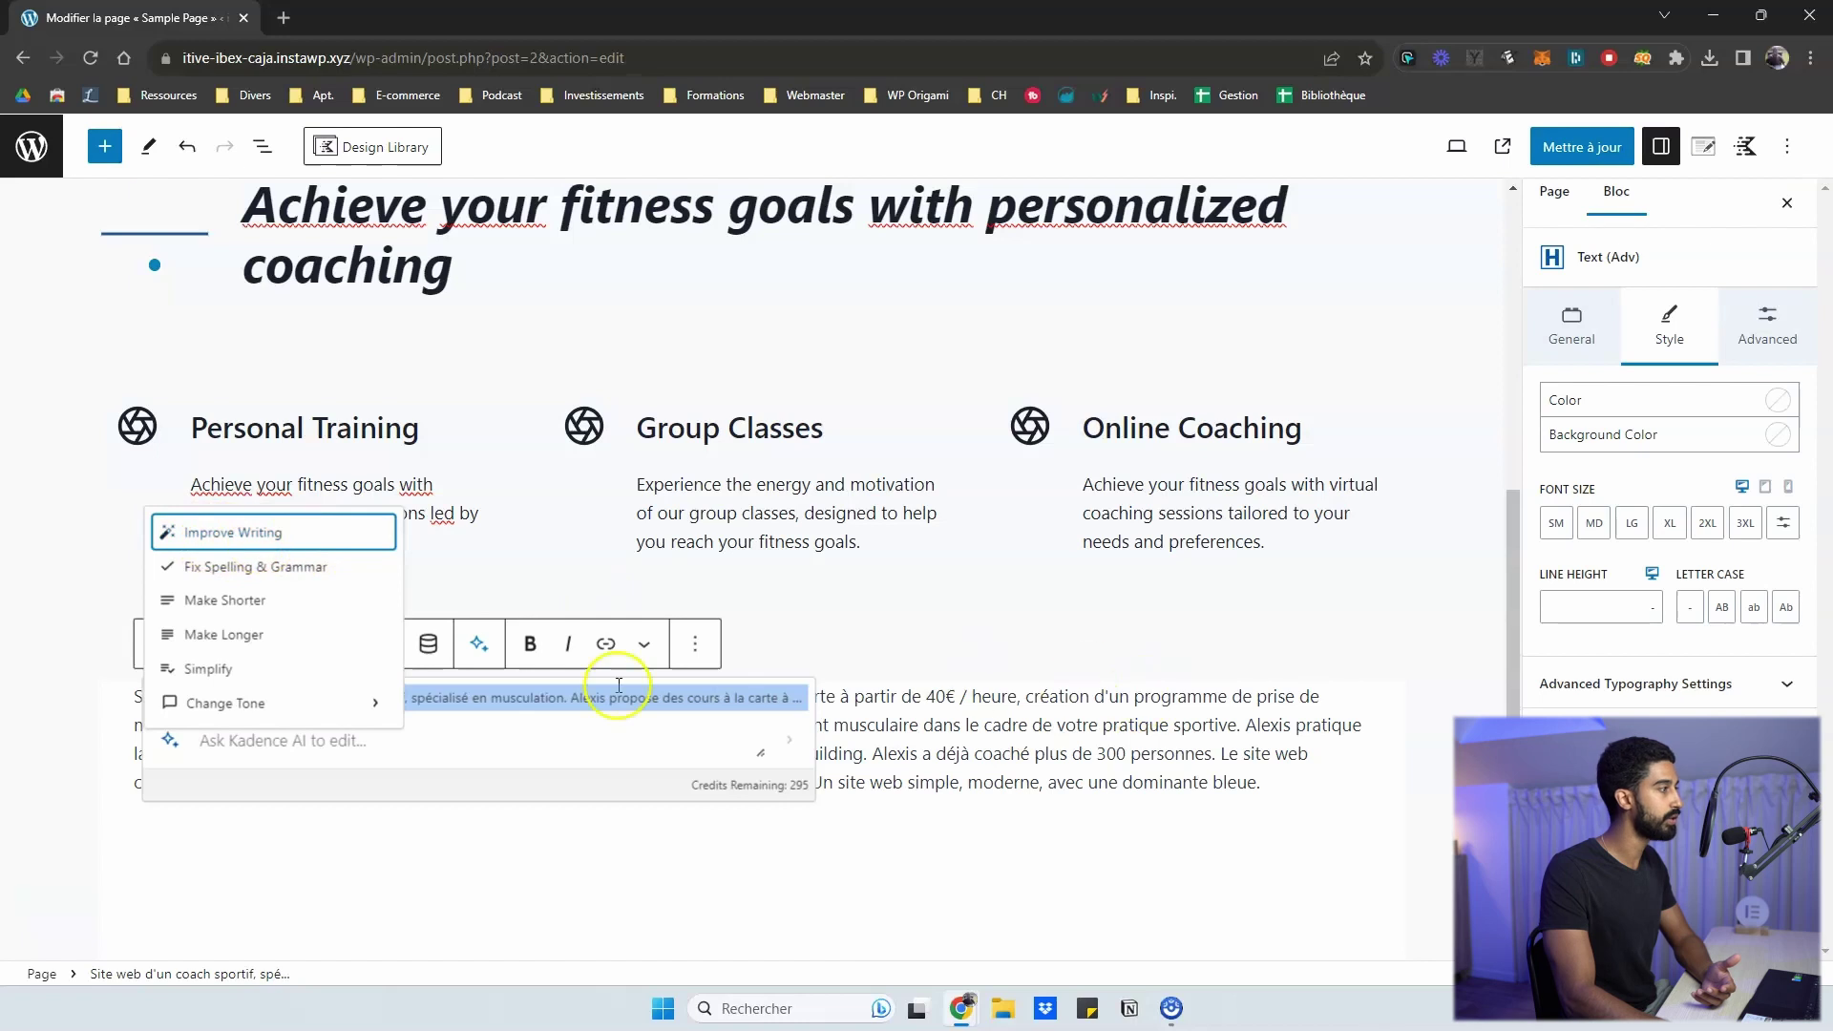
click(277, 571)
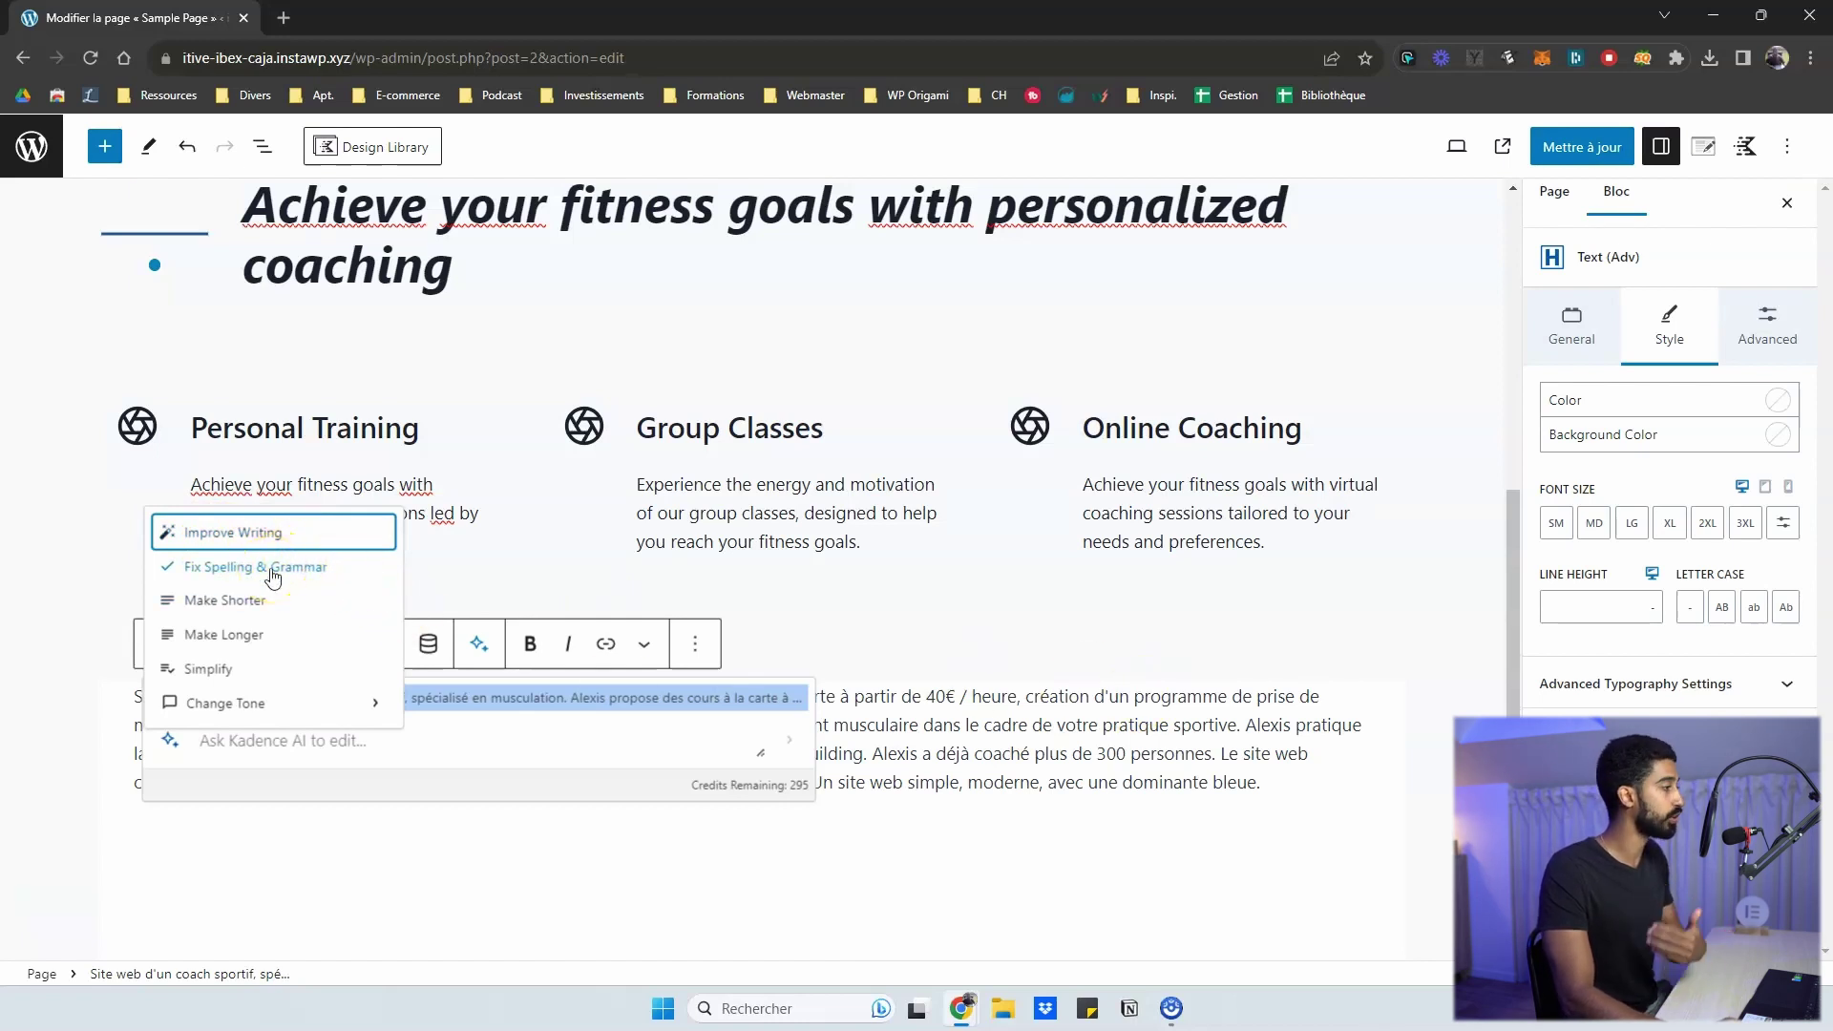
click(248, 609)
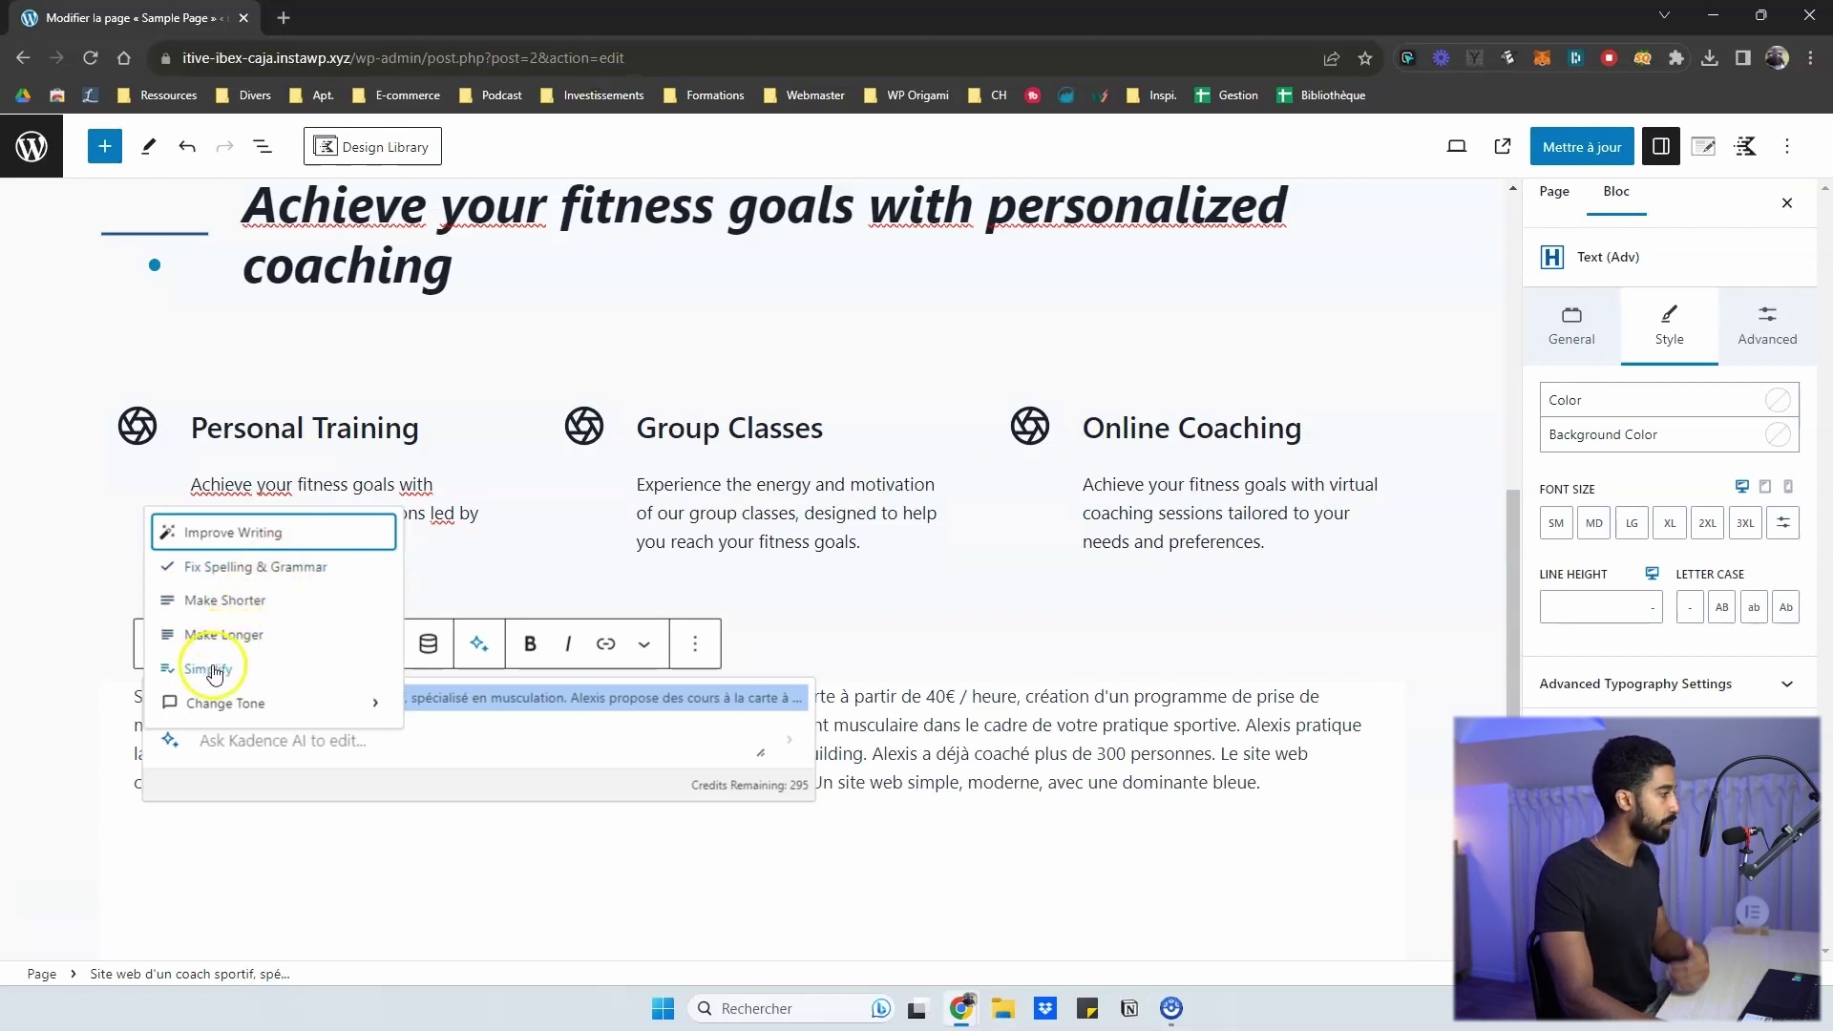
click(287, 703)
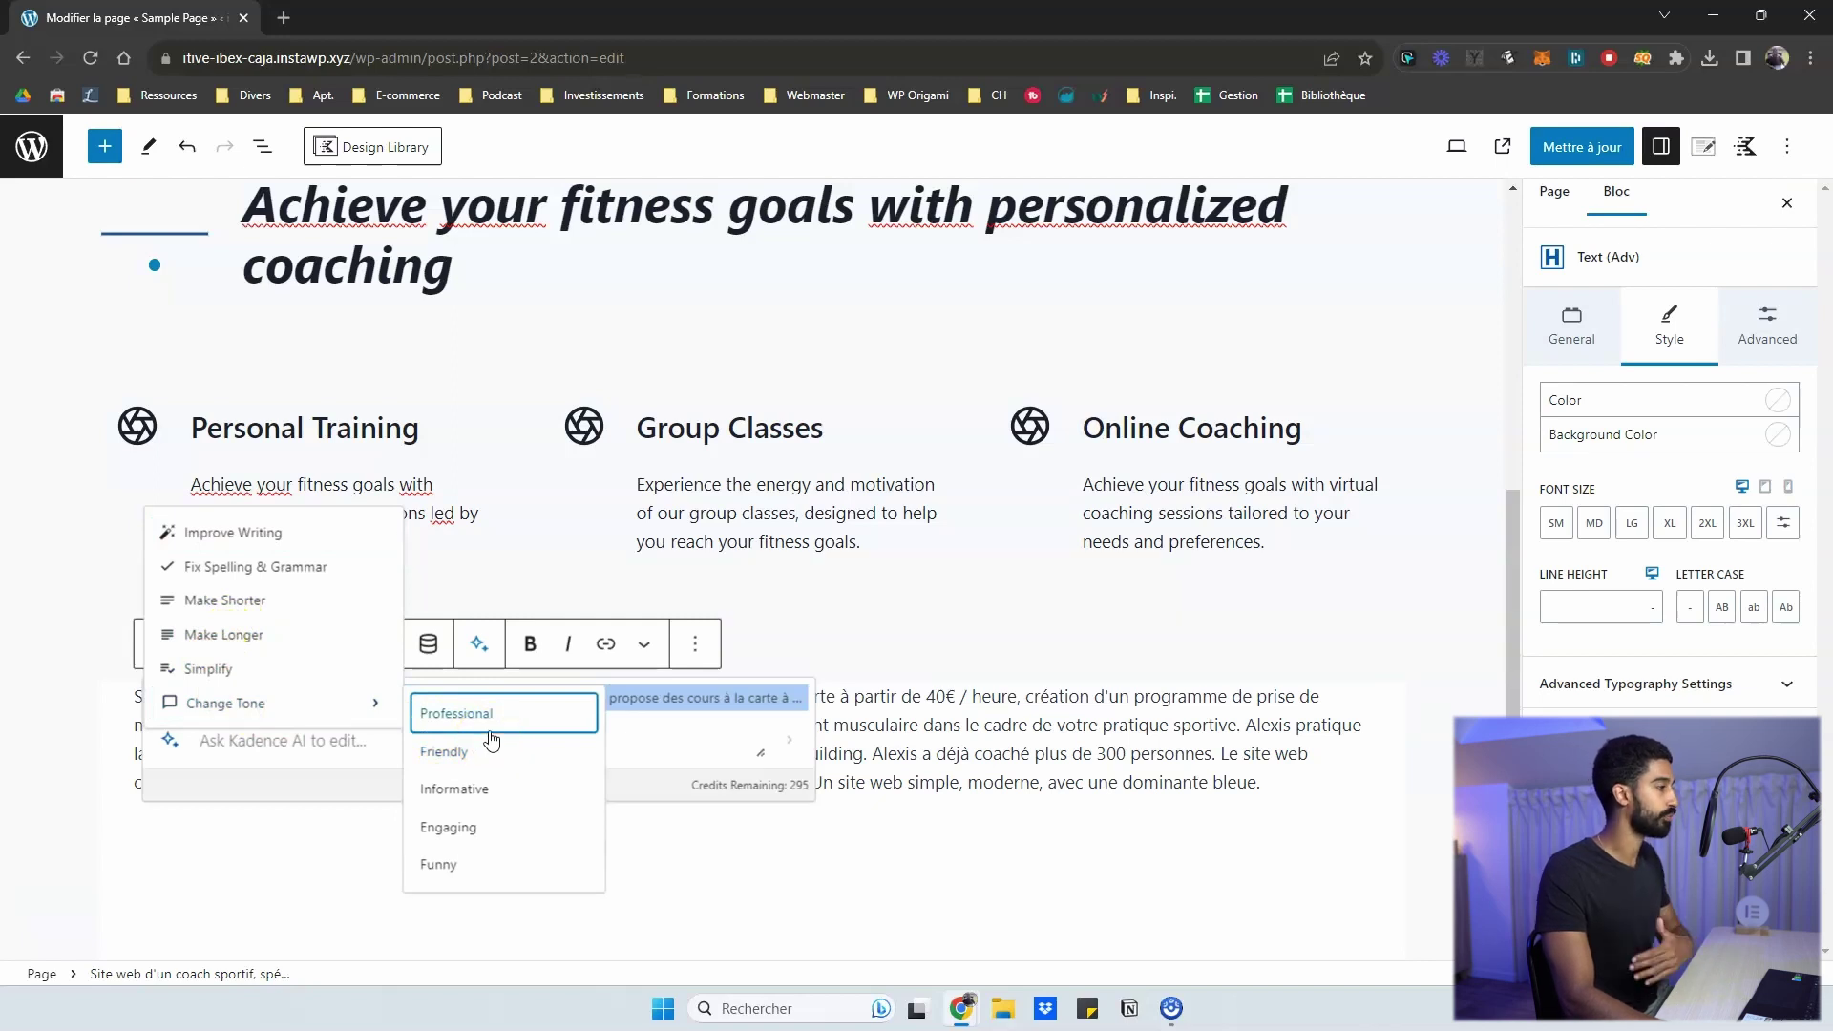
click(427, 792)
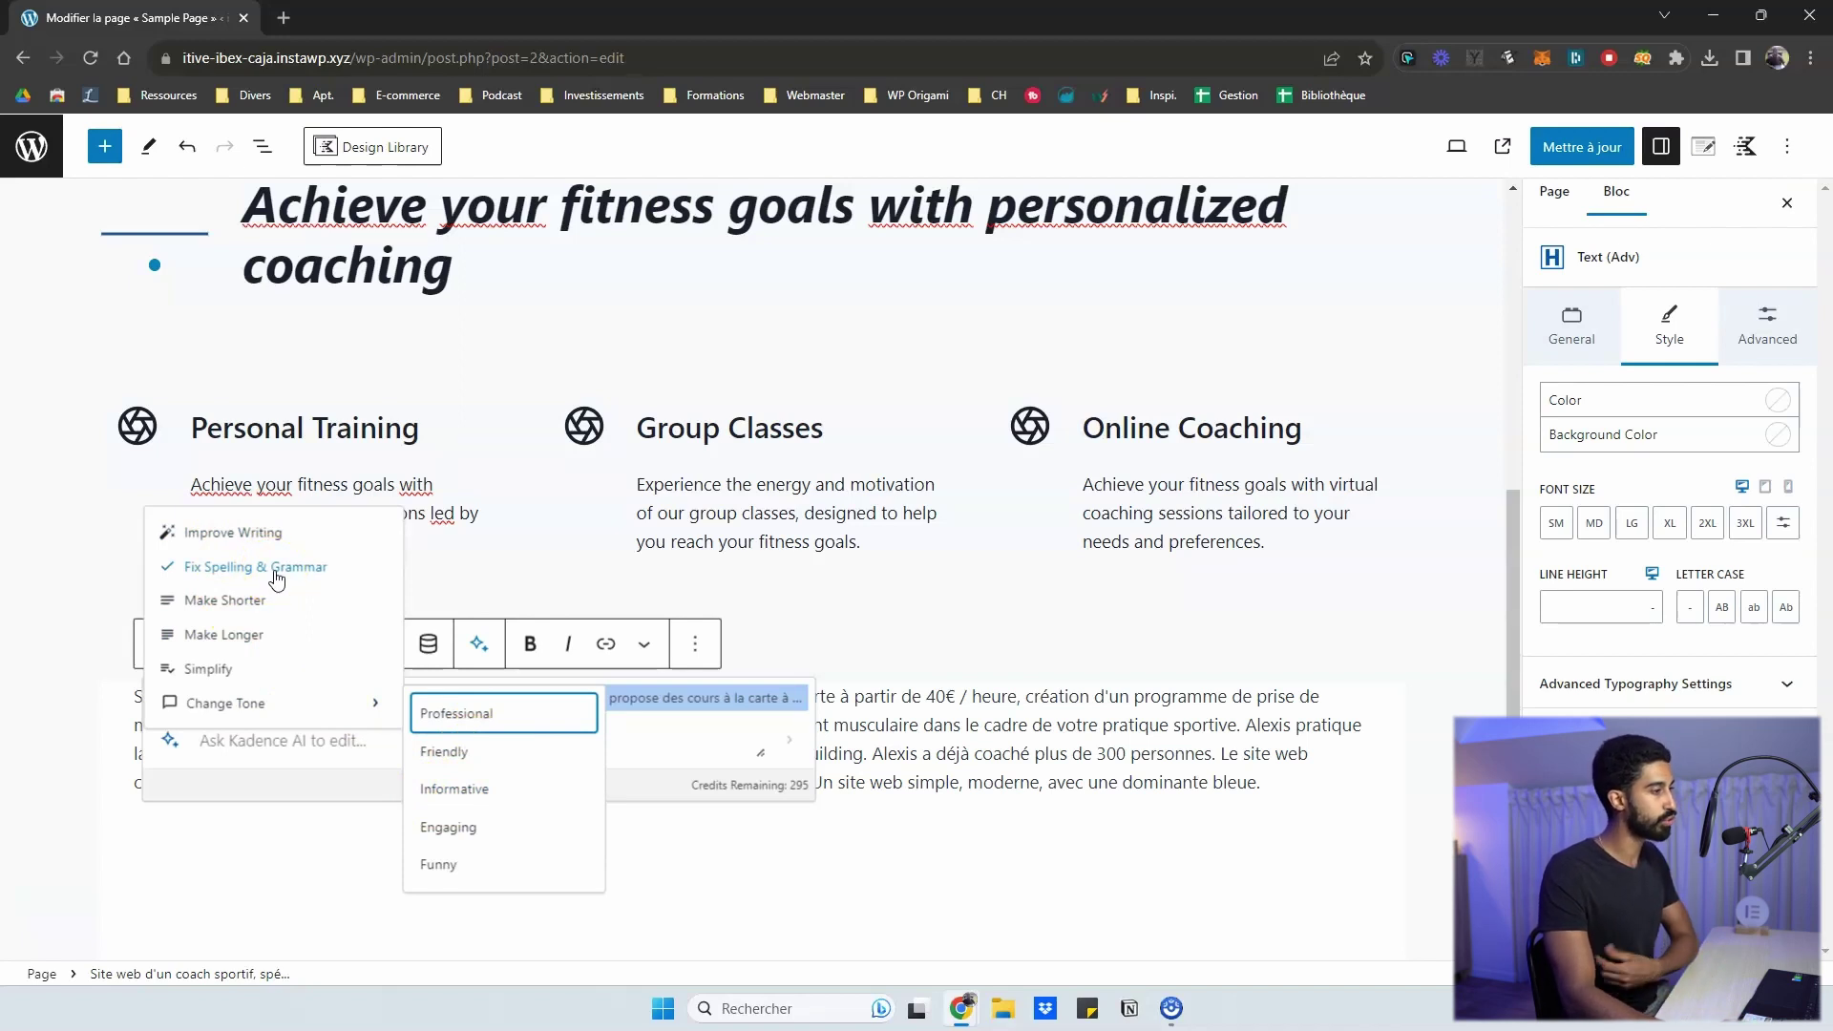
- Apply Fix Spelling & Grammar and replace the French text with the English rewrite
click(245, 582)
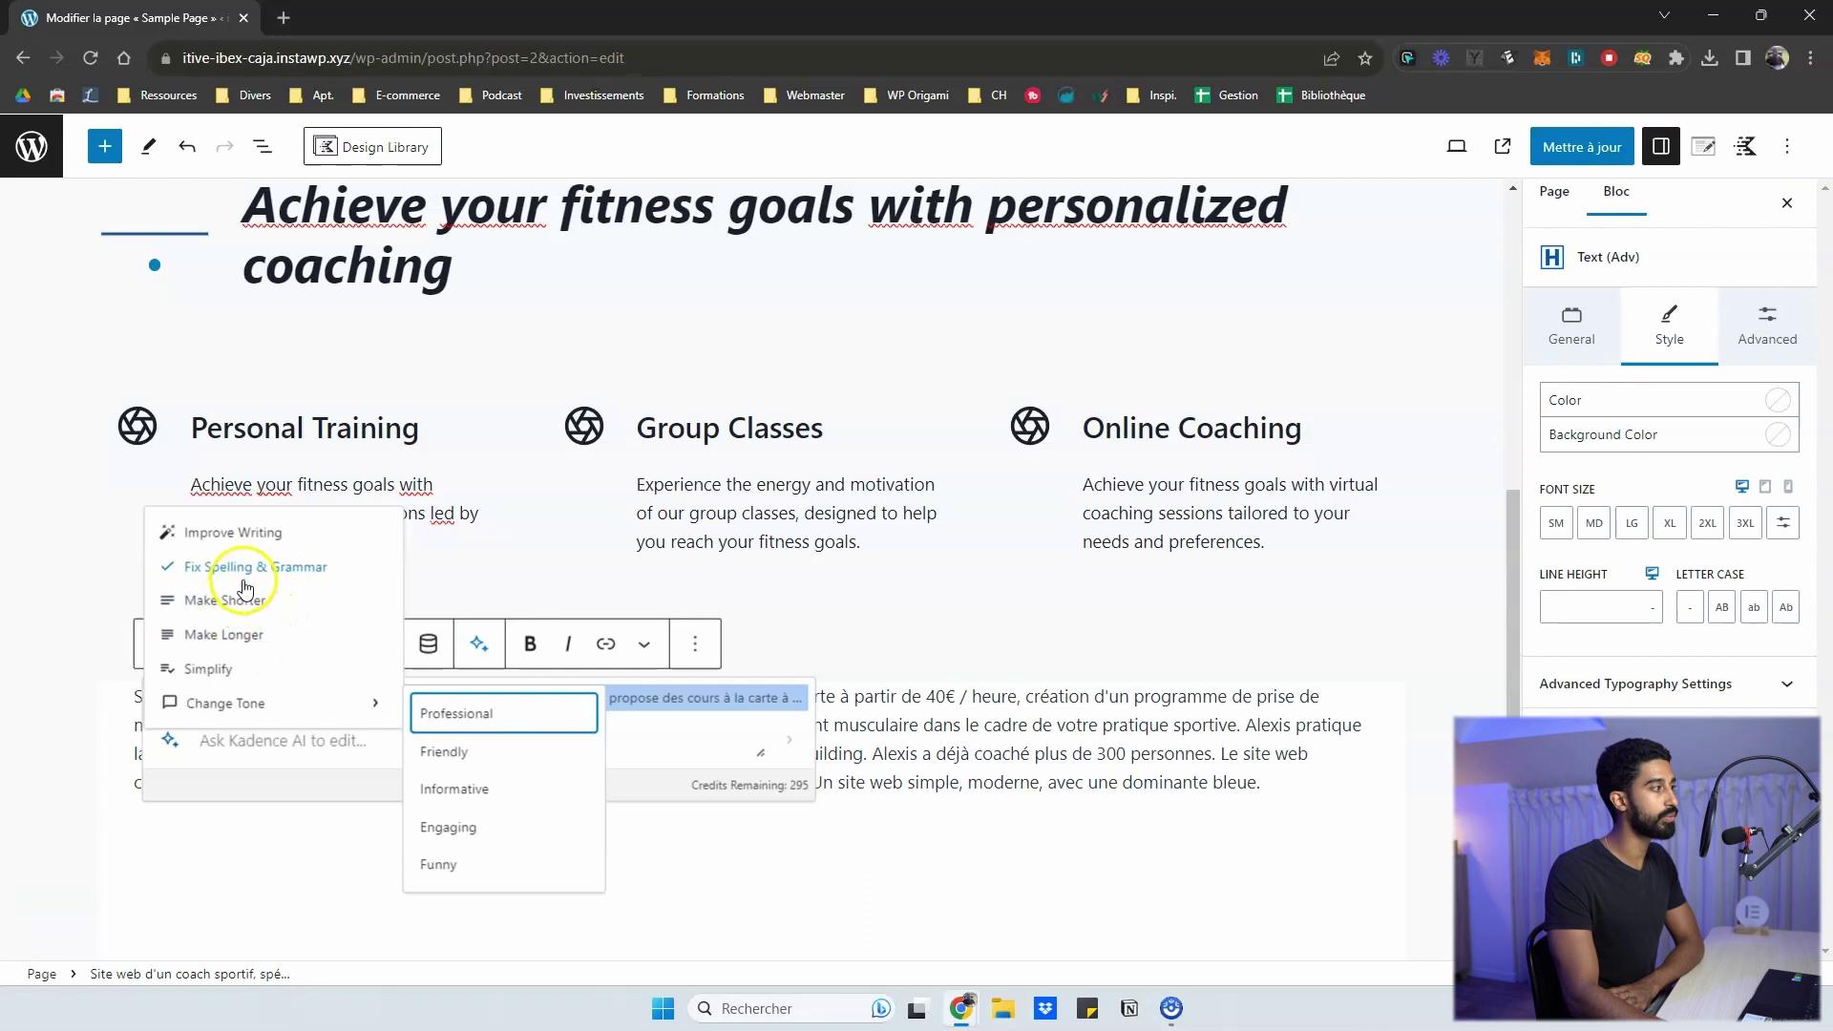
click(218, 598)
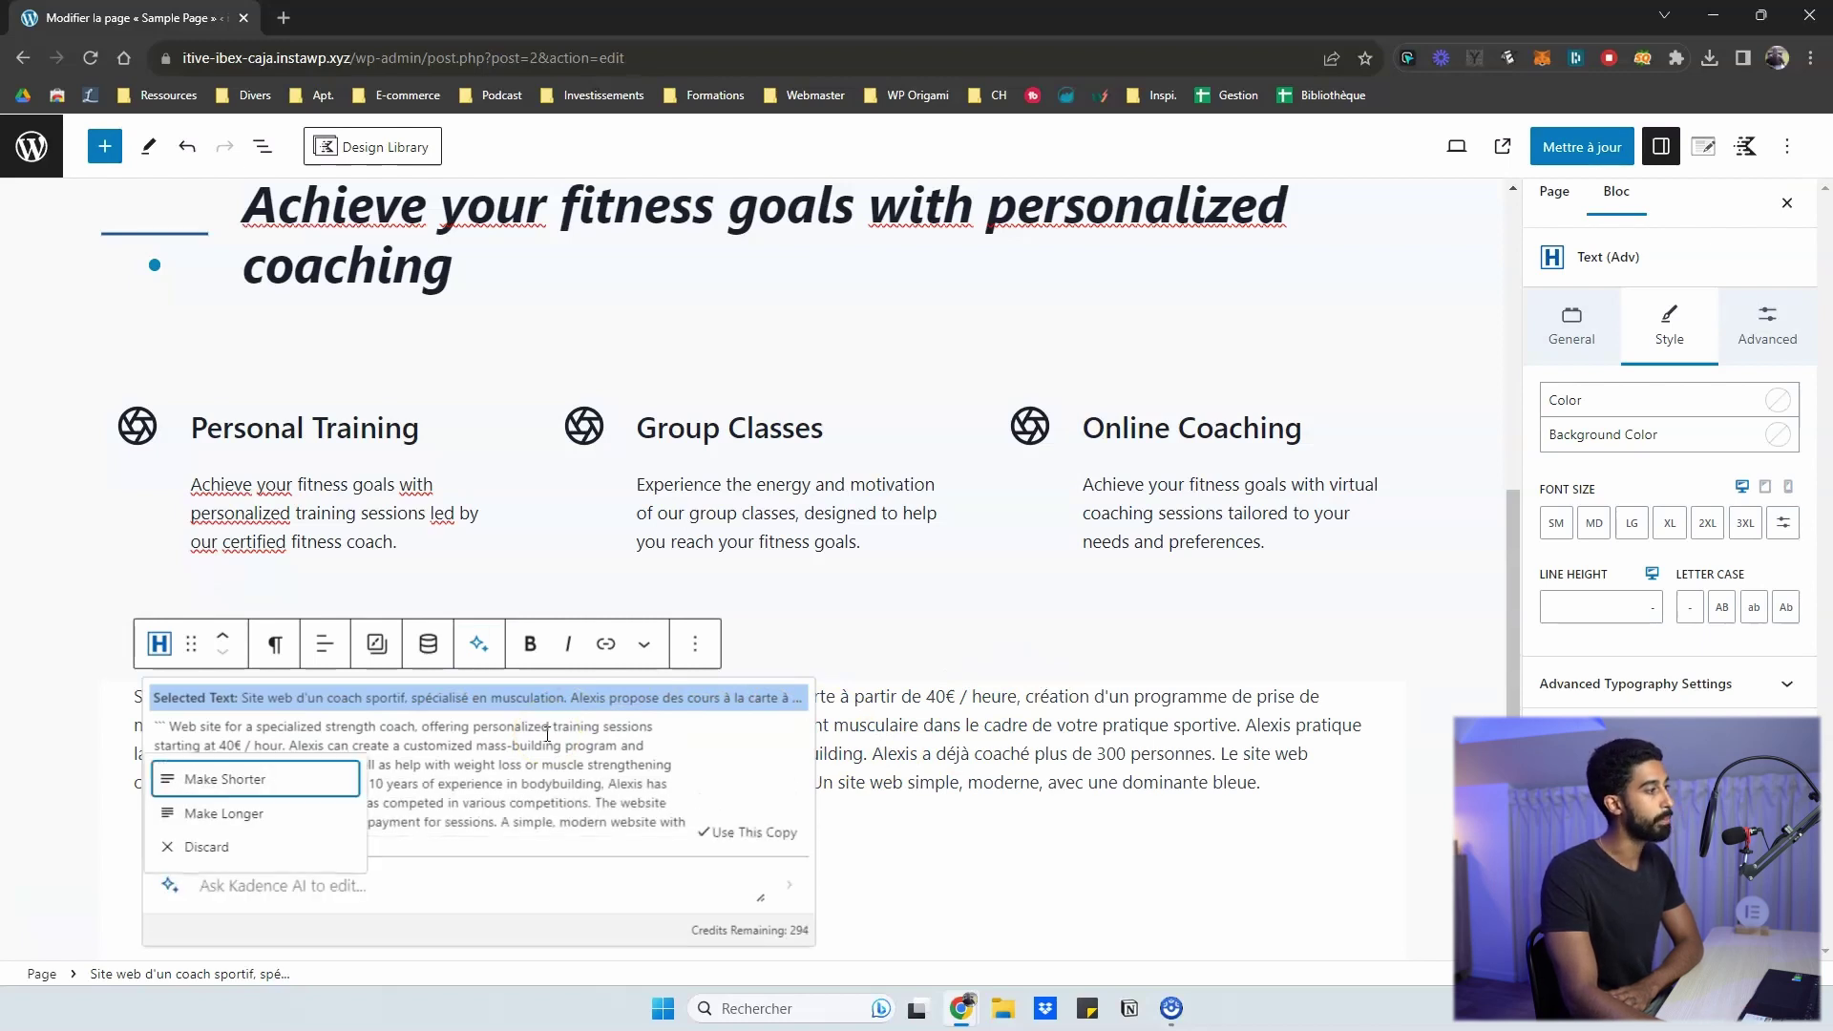
click(740, 850)
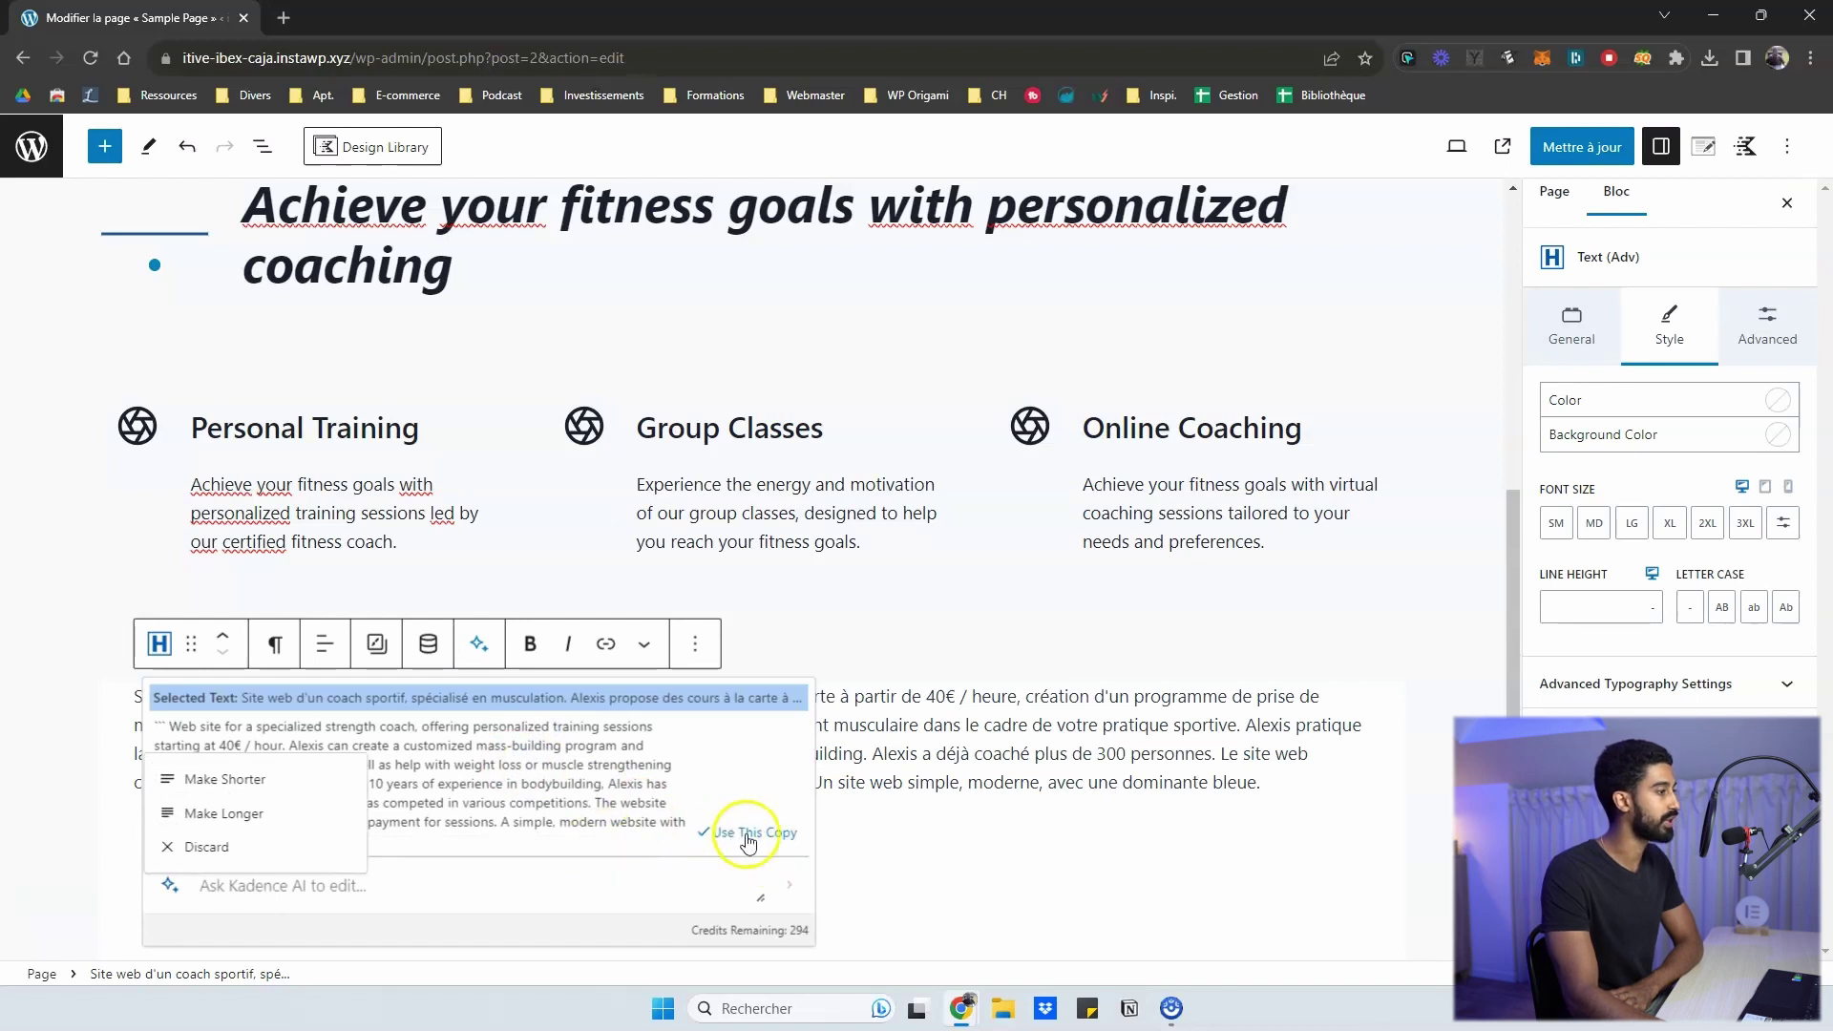
click(749, 843)
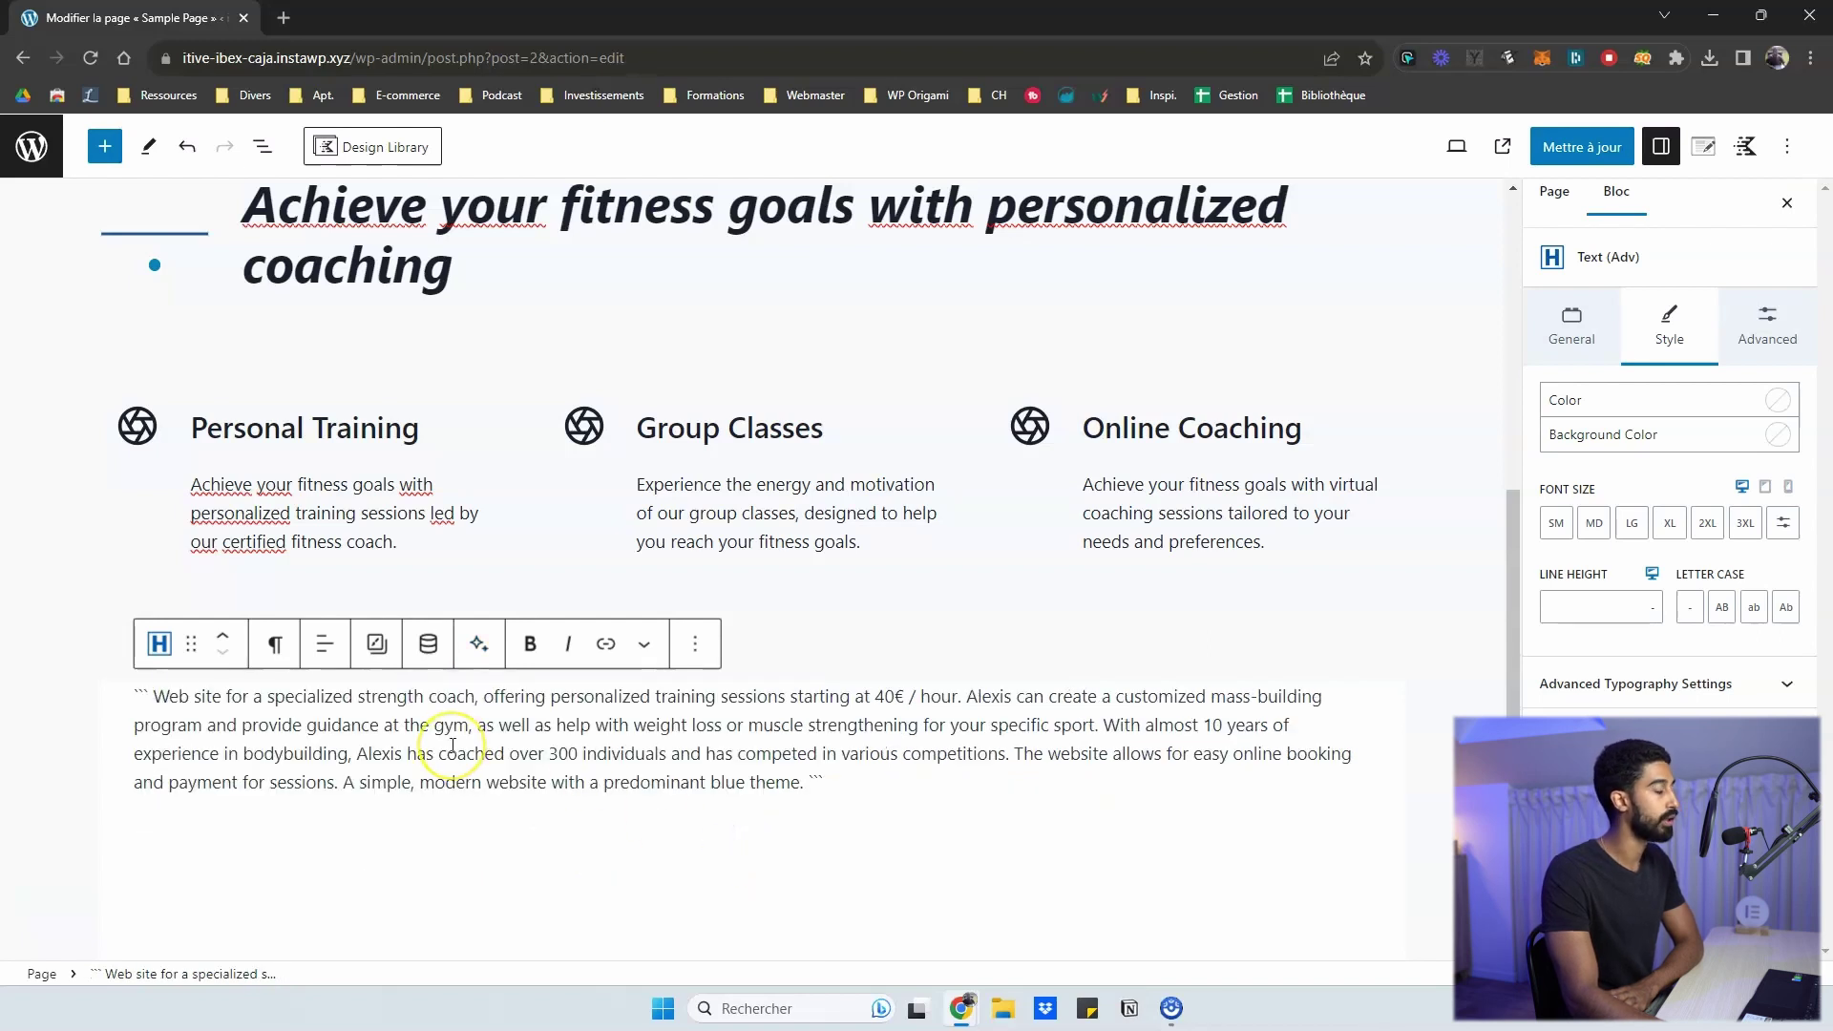
- Bring up the Ask Kadence AI to generate box on the English strength-coach paragraph
click(477, 645)
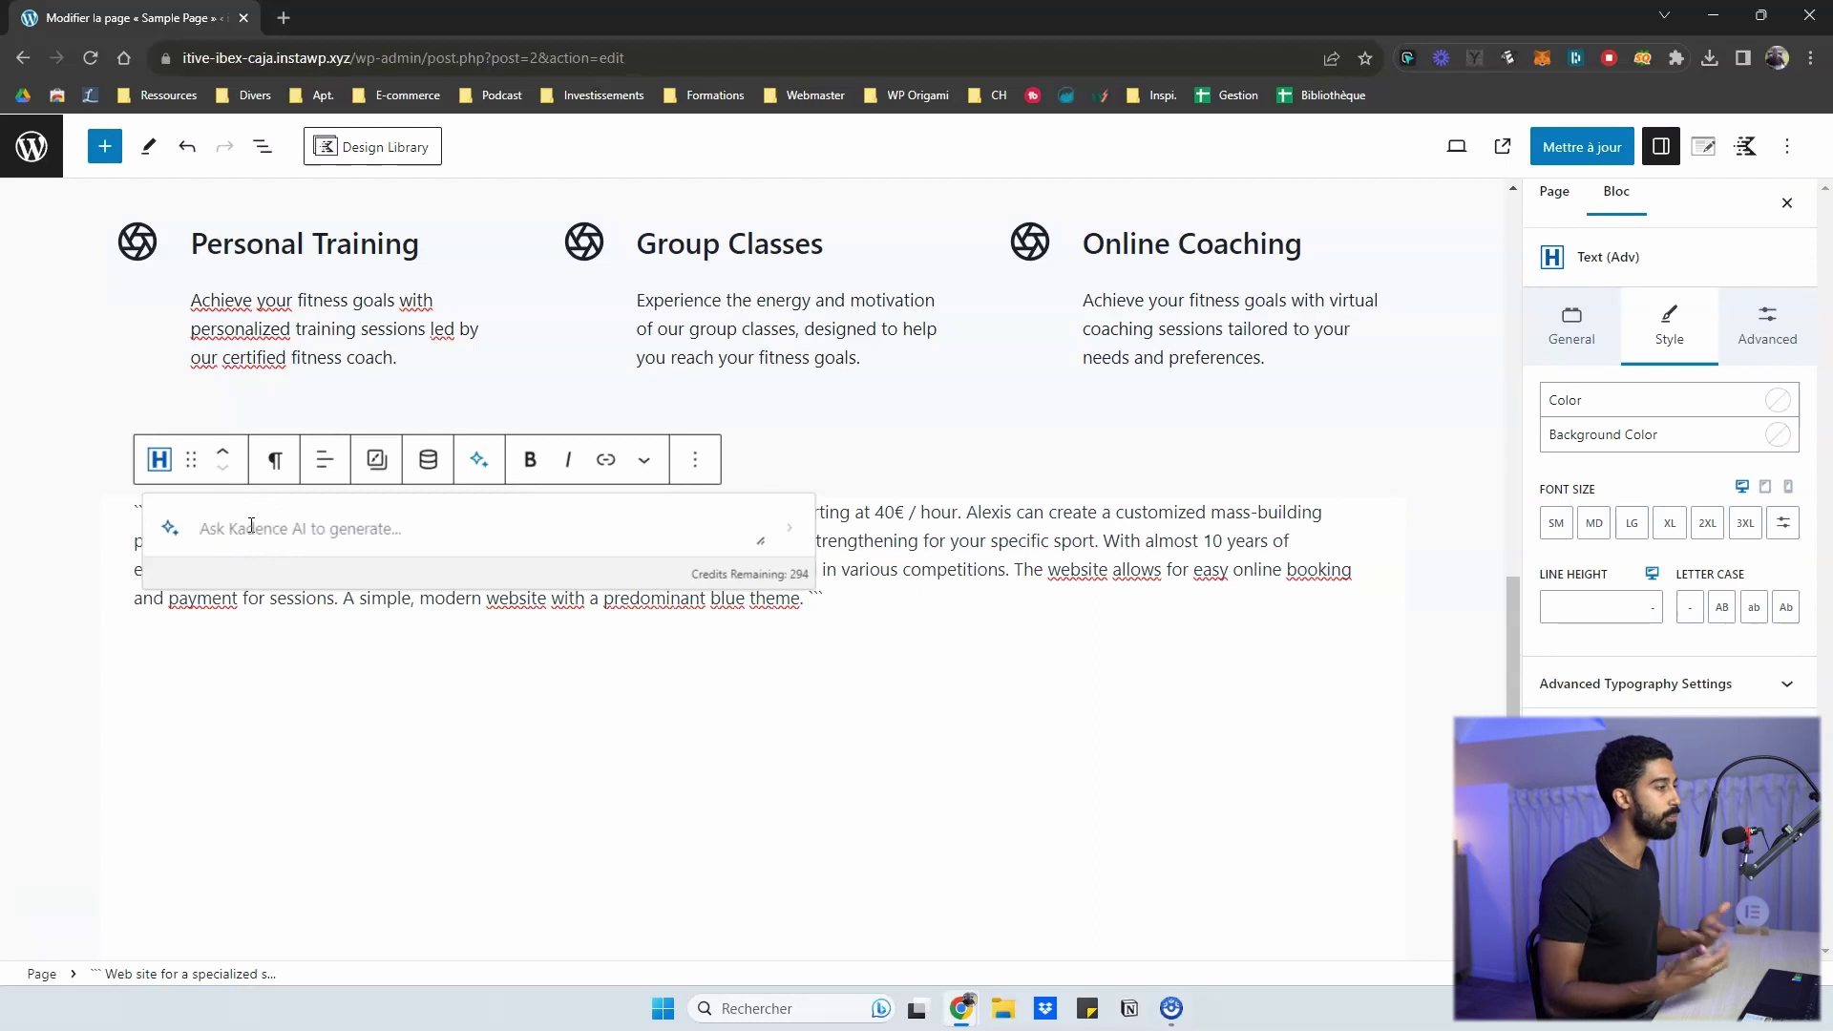
click(789, 528)
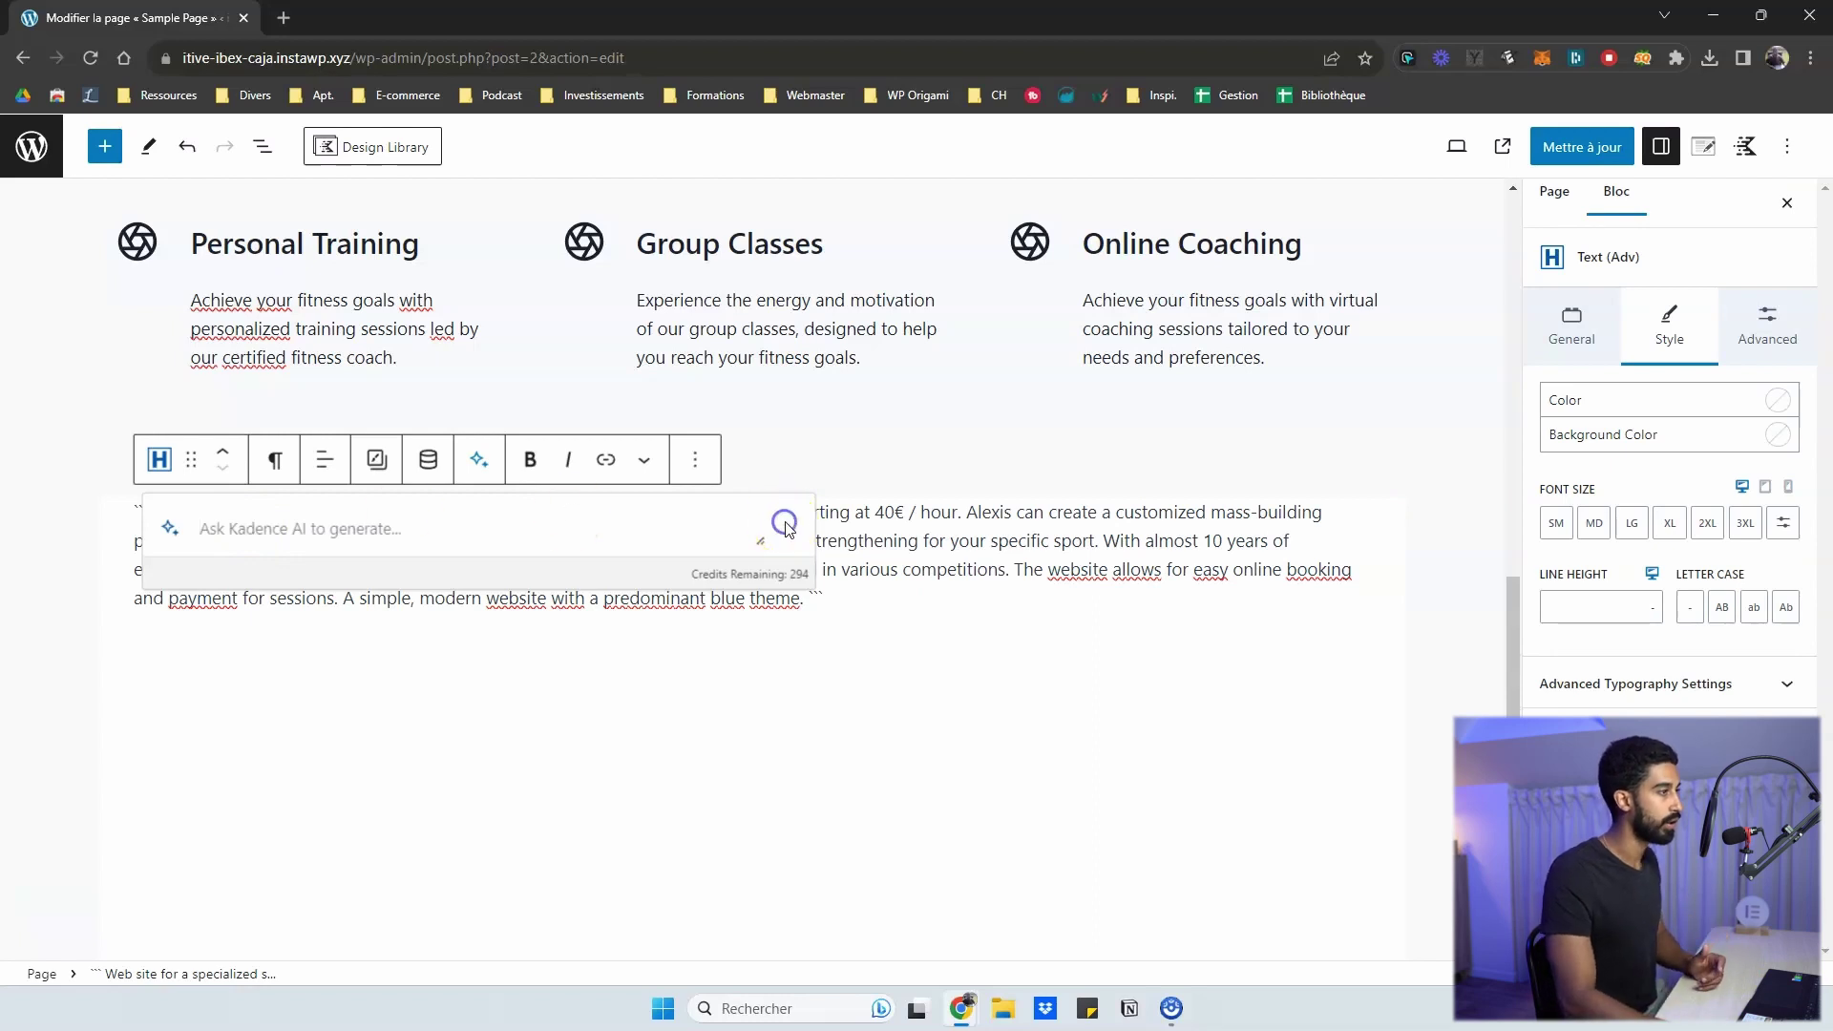
click(725, 565)
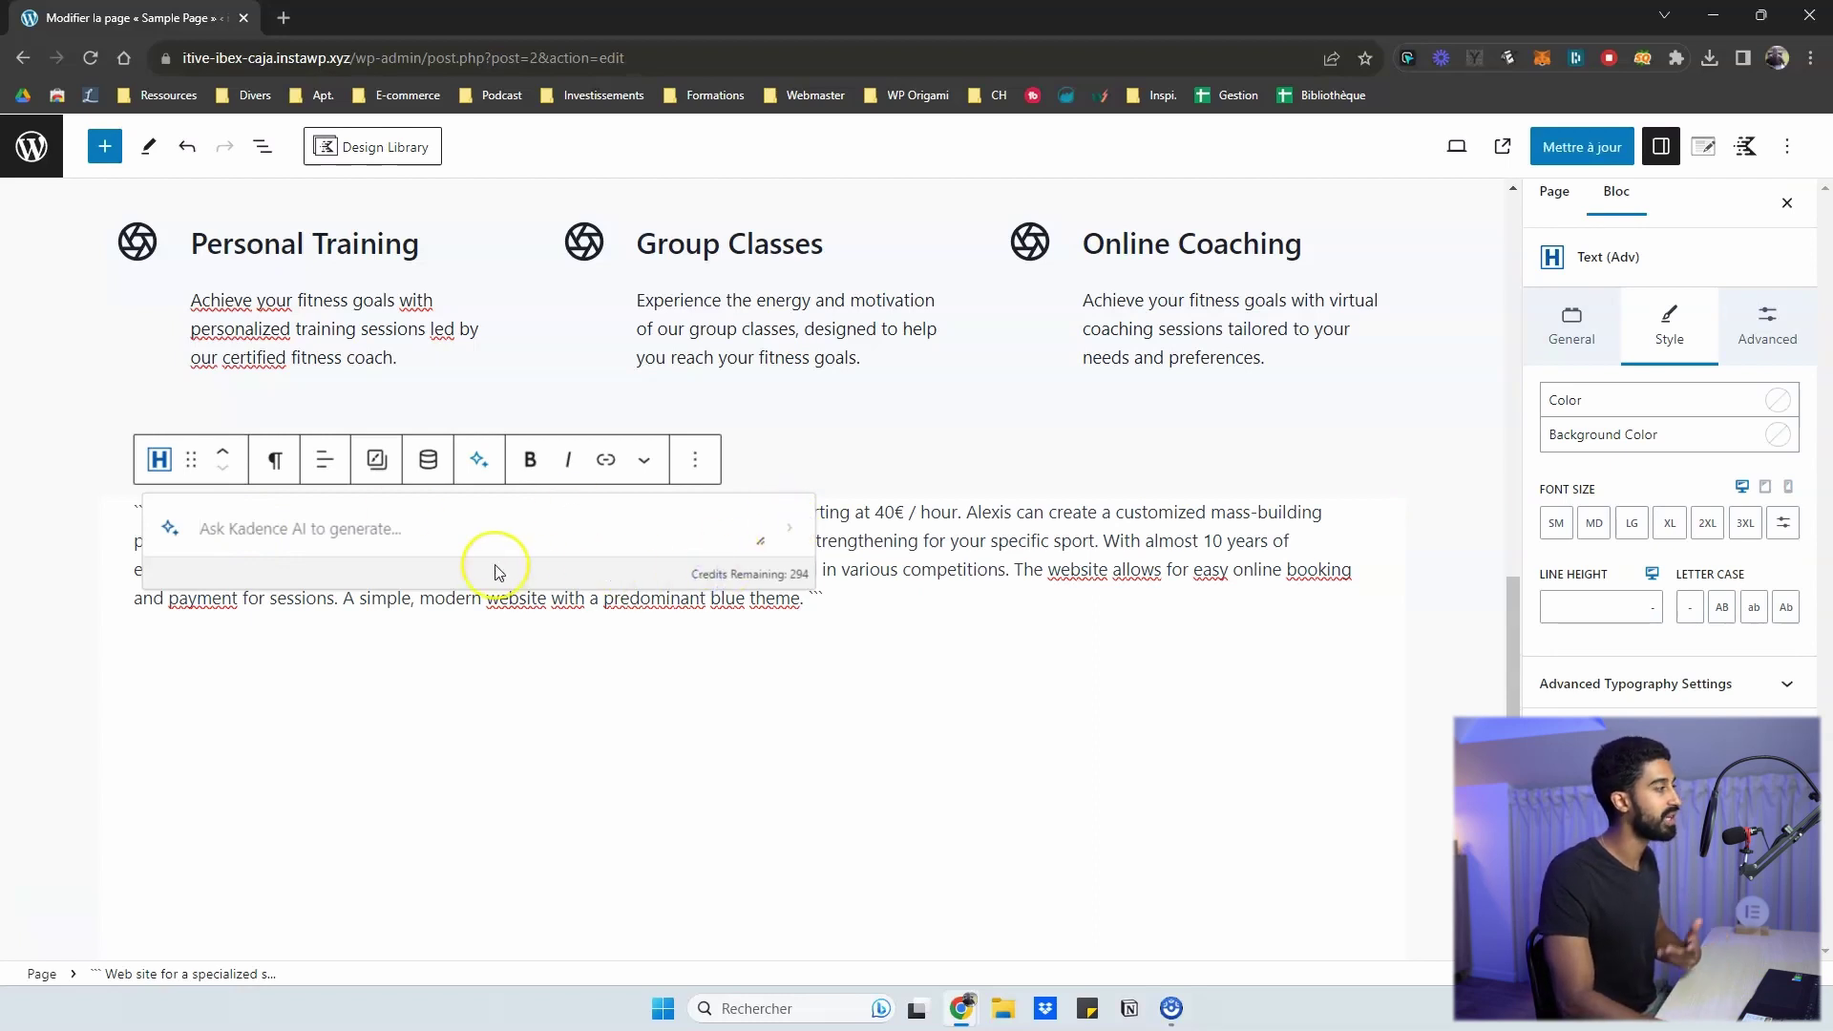
click(265, 532)
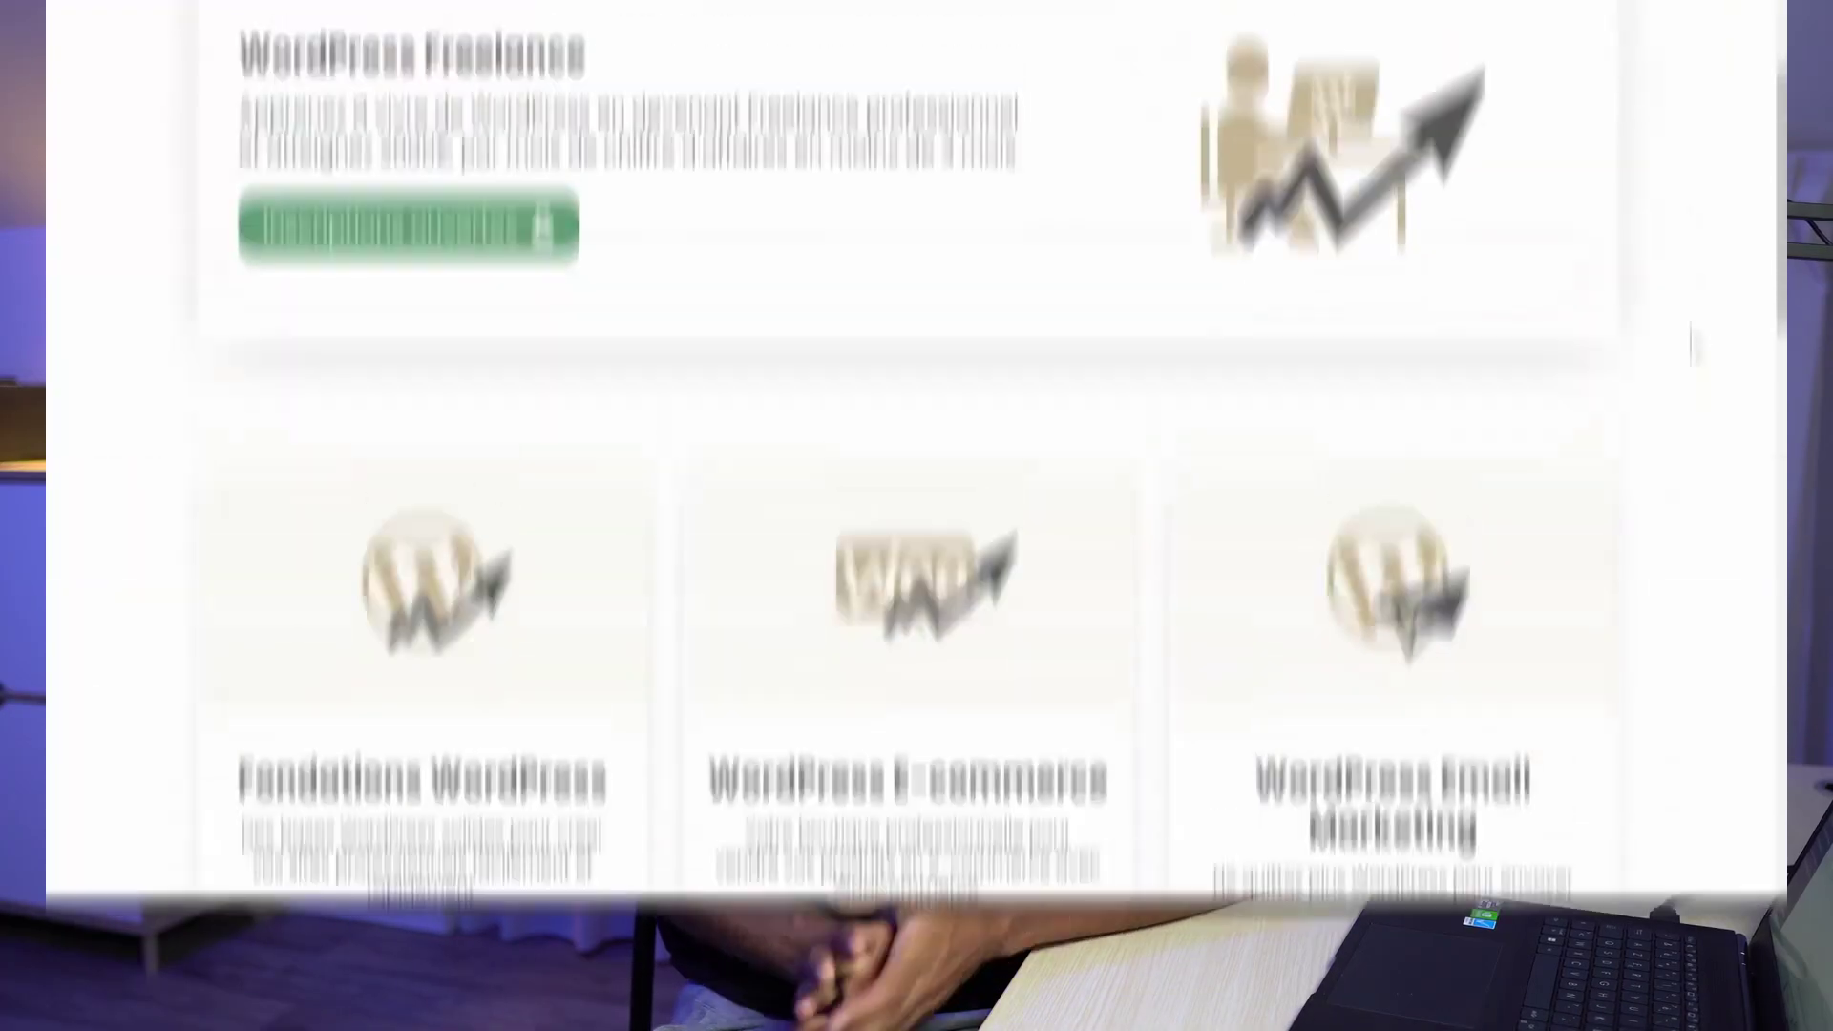
scroll(1690, 404, down, 5)
scroll(1692, 408, down, 6)
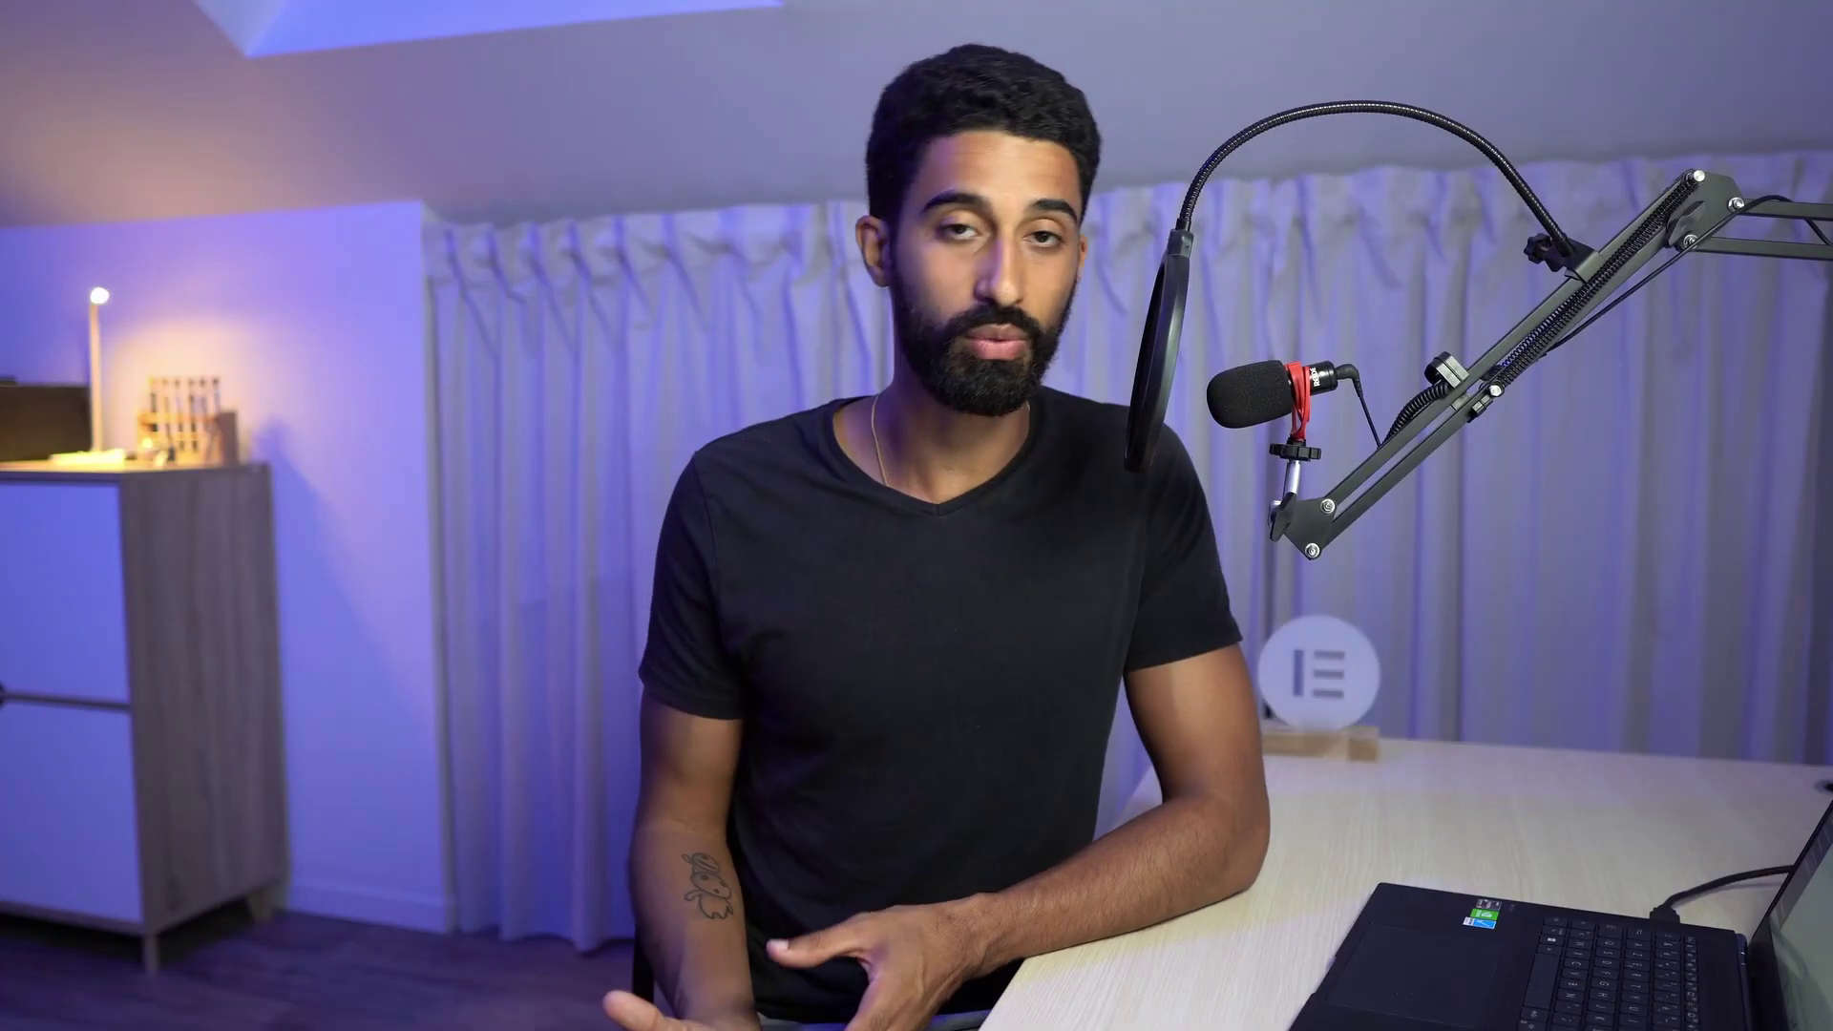